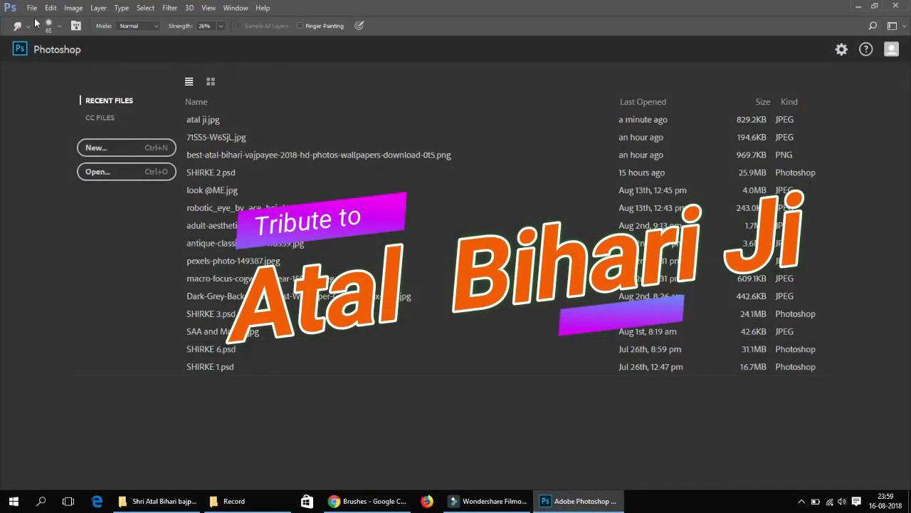
Step: Open atal ji.jpg from the recent files list
left_click(32, 8)
left_click(42, 28)
double_click(202, 92)
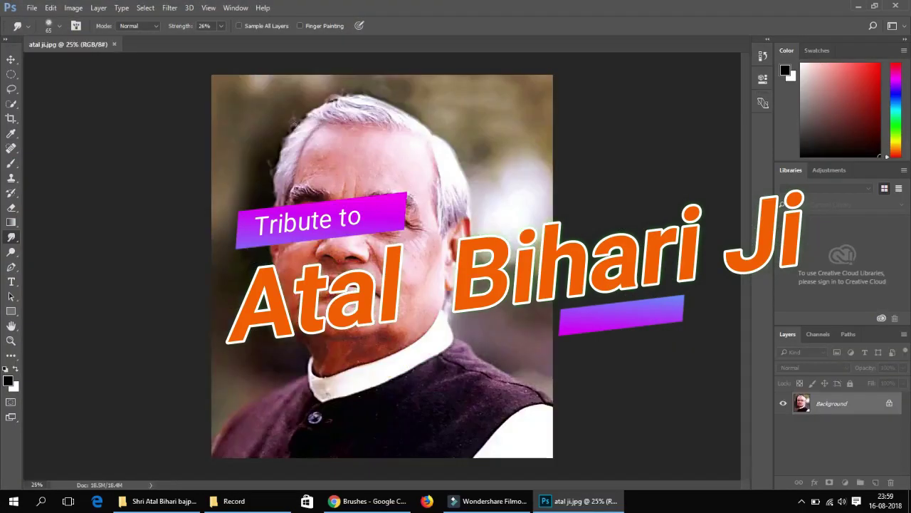
Step: With the Pen tool, trace from the hair top down the hair edge to the cheek
key("p")
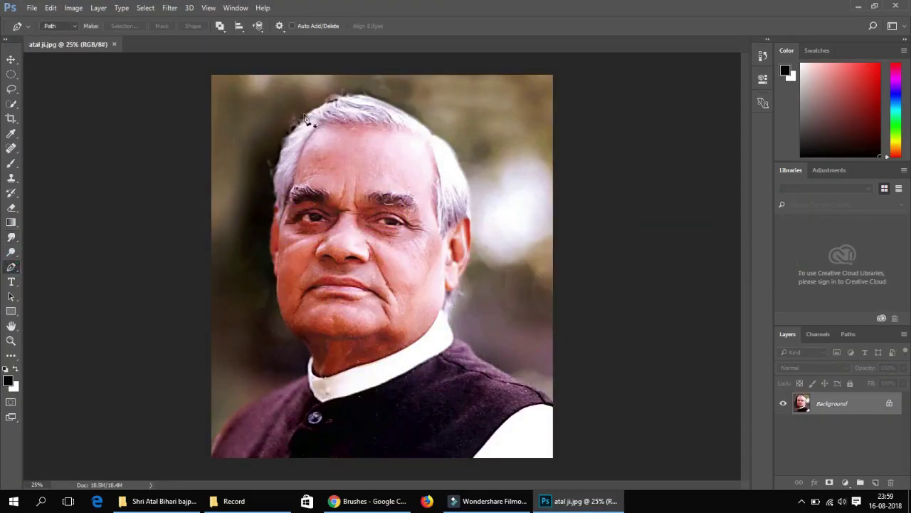
scroll(306, 116, "up", 3)
scroll(356, 179, "up", 2)
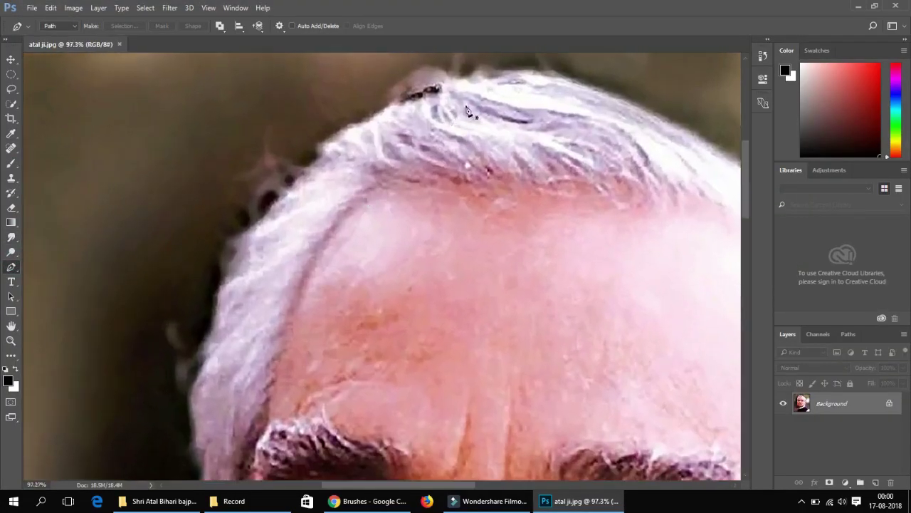
left_click(531, 69)
left_click_drag(466, 79, 443, 83)
left_click(383, 109)
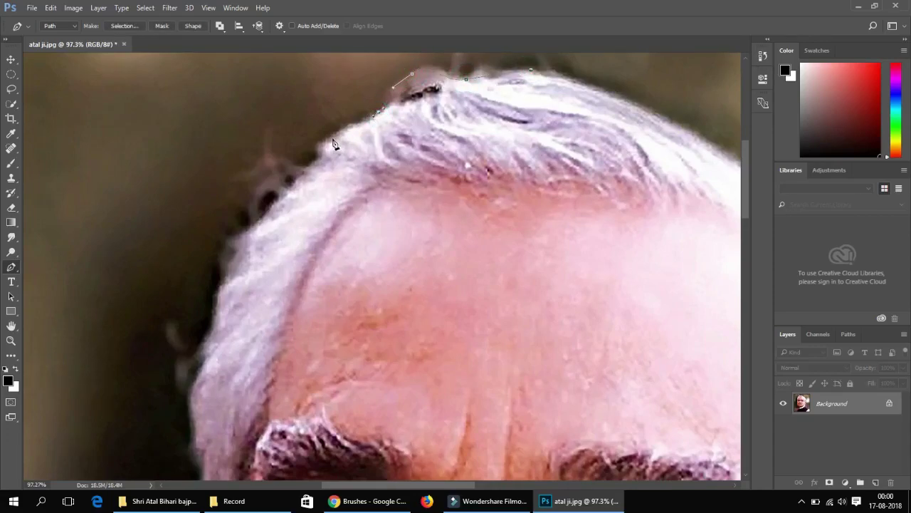
left_click_drag(262, 215, 251, 232)
left_click_drag(226, 275, 220, 304)
scroll(214, 335, "down", 3)
scroll(249, 228, "down", 3)
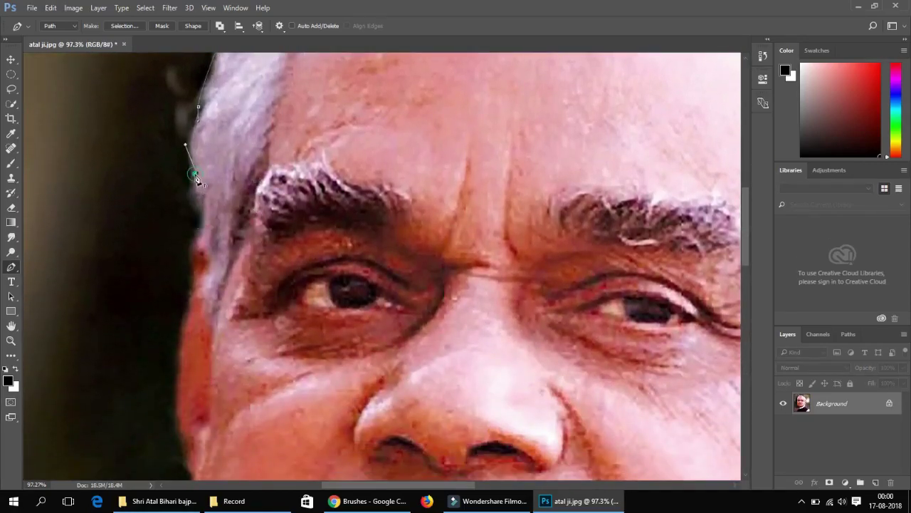
left_click(196, 244)
left_click_drag(180, 418, 183, 432)
Step: Continue the path down the face edge, around the jaw and chin to the collar
scroll(268, 264, "down", 1)
scroll(264, 258, "down", 3)
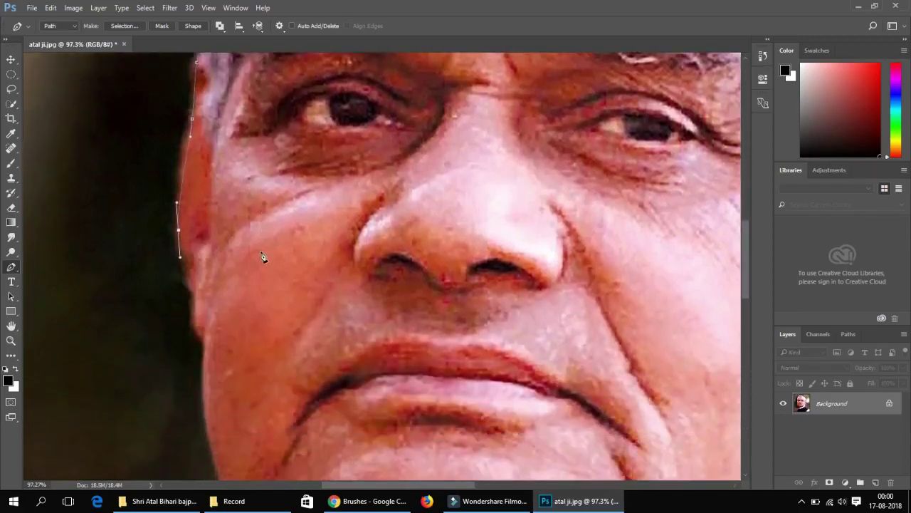
scroll(228, 242, "down", 1)
left_click_drag(189, 227, 208, 311)
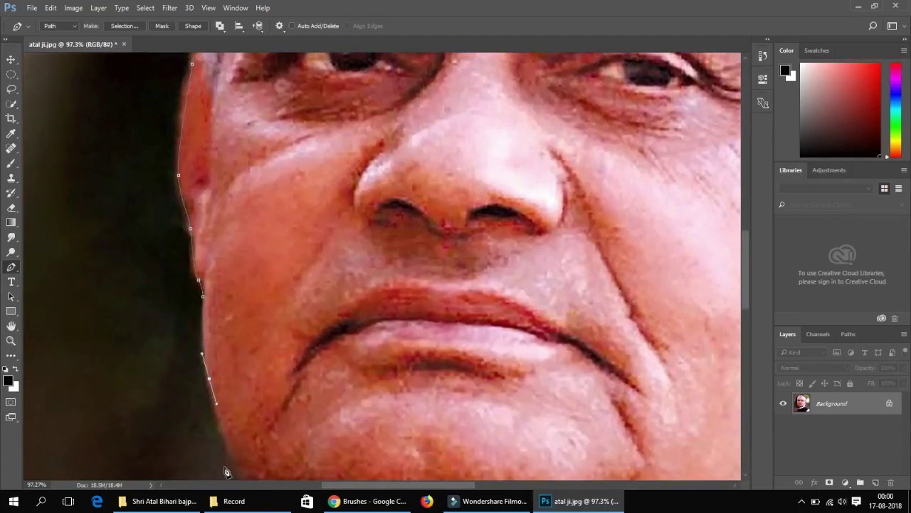
left_click_drag(237, 470, 243, 477)
scroll(292, 378, "down", 3)
left_click_drag(313, 358, 284, 344)
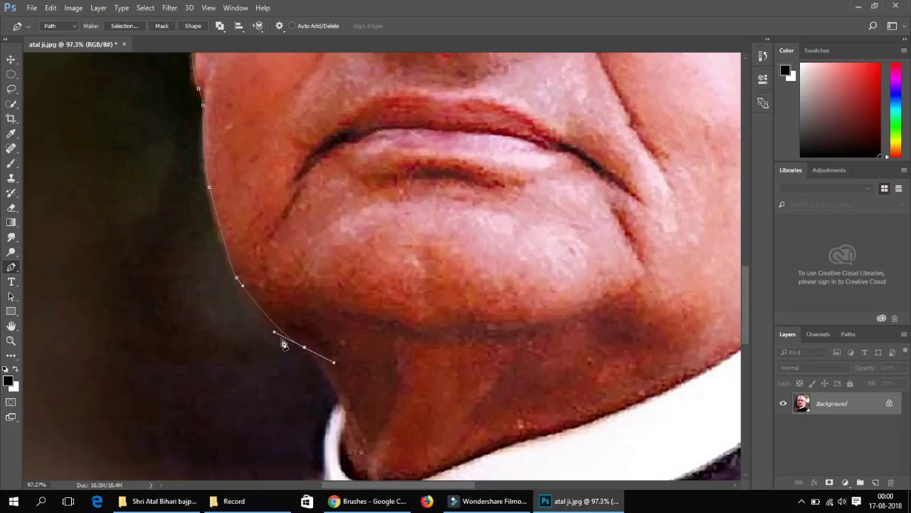
scroll(313, 346, "down", 2)
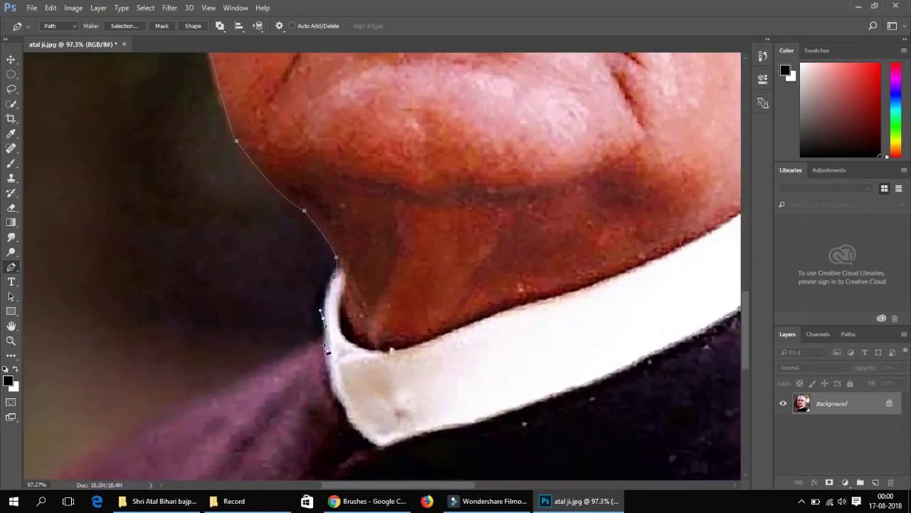
left_click_drag(89, 455, 73, 463)
scroll(72, 441, "down", 2)
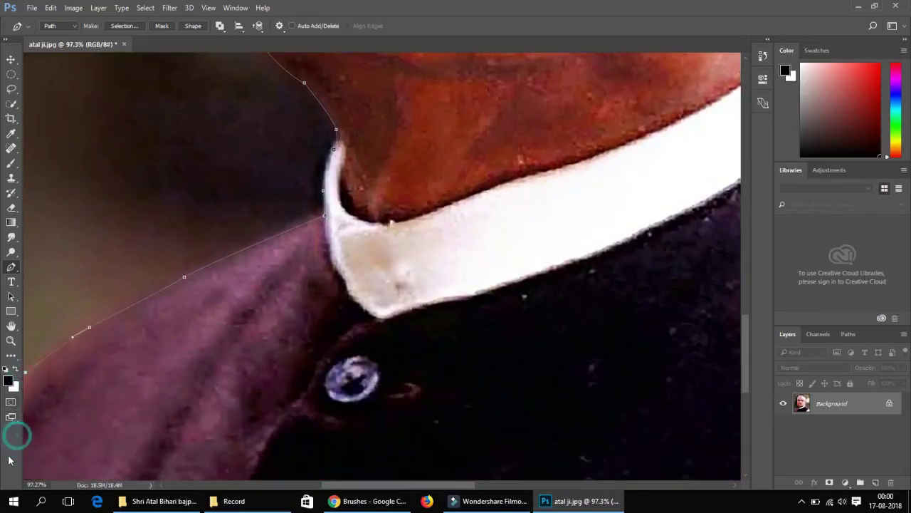
Step: Run the path along below the image bottom and up the right shoulder
key("ctrl+minus")
key("ctrl+minus")
left_click(153, 420)
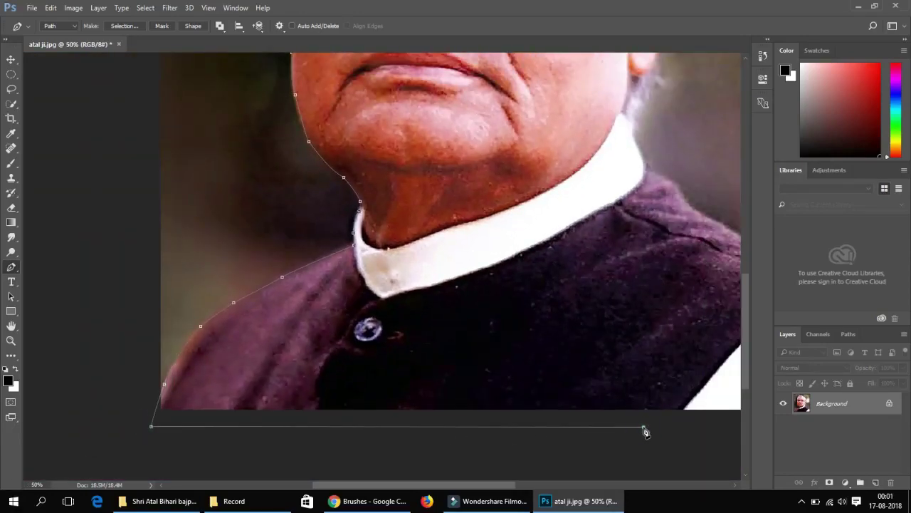
left_click(645, 428)
left_click_drag(489, 484, 577, 484)
left_click(550, 307)
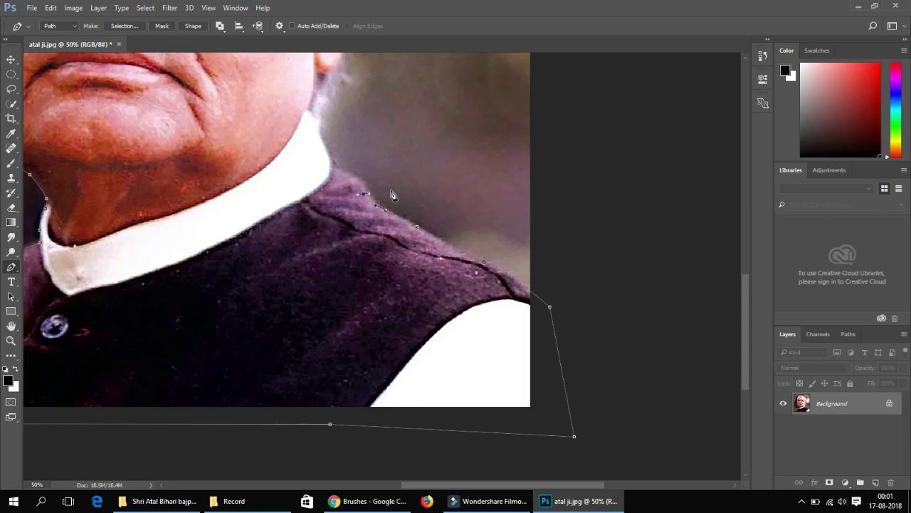
Step: Trace the path up the collar and neck edge toward the ear
scroll(392, 195, "up", 5)
left_click(341, 191)
scroll(548, 370, "up", 1)
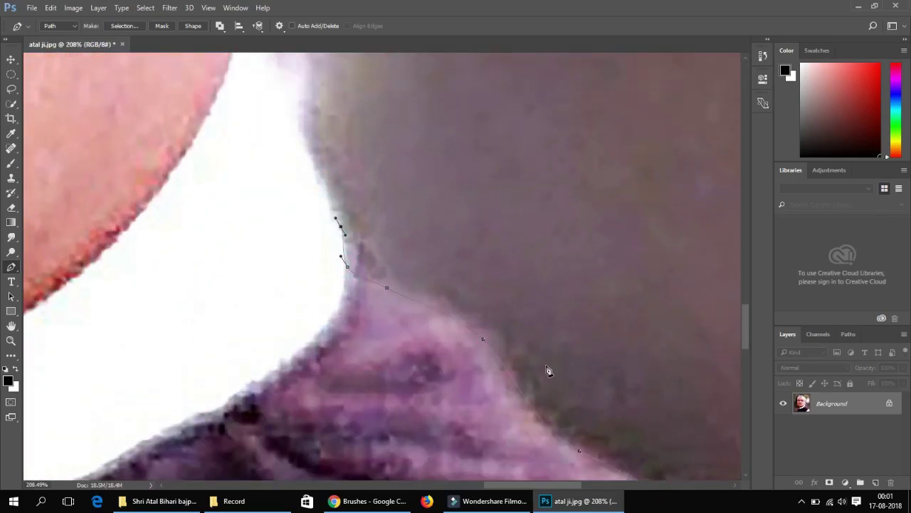
scroll(548, 371, "down", 2)
scroll(545, 380, "down", 2)
left_click(356, 259)
left_click(373, 222)
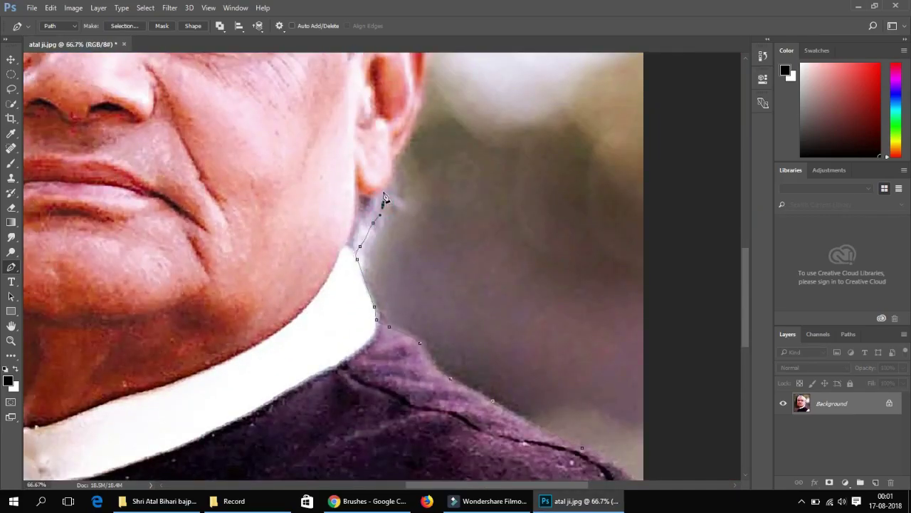
Step: Continue the path around the ear and up along the hair edge
scroll(396, 168, "up", 2)
scroll(396, 168, "up", 2)
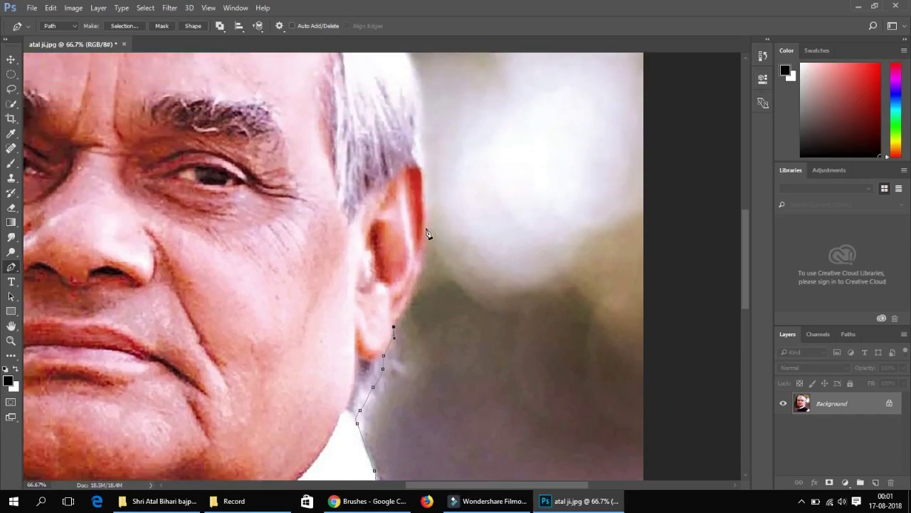
left_click(426, 227)
left_click(423, 164)
scroll(449, 135, "up", 4)
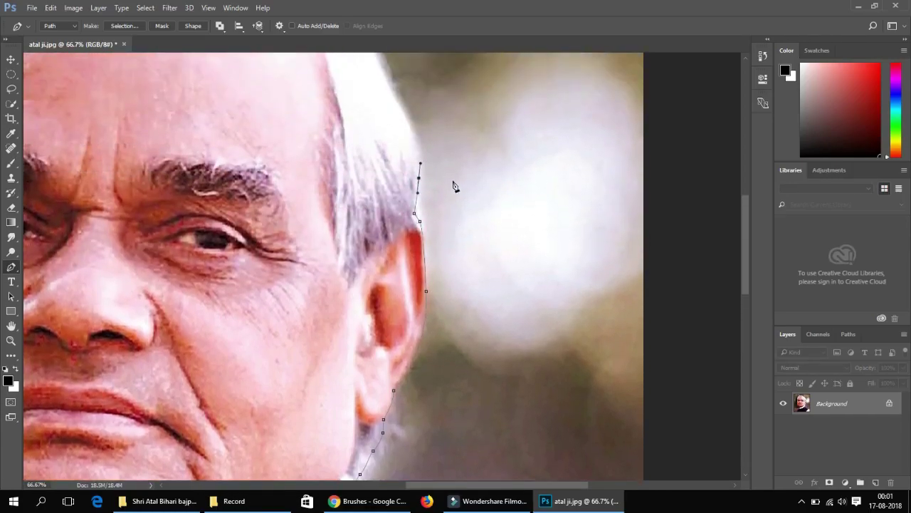
left_click(394, 226)
left_click(352, 154)
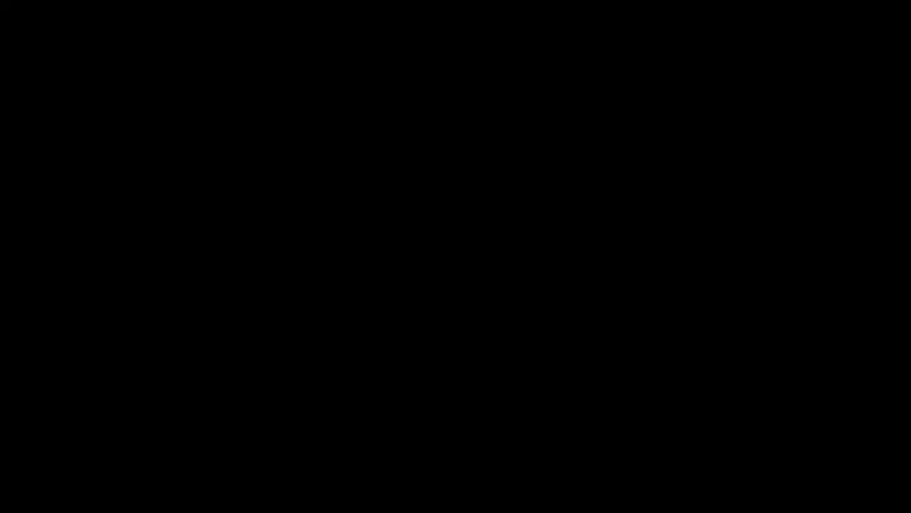
Step: Close the path over the top of the head and convert it into a selection
scroll(229, 211, "up", 1)
scroll(229, 211, "up", 2)
left_click_drag(228, 194, 154, 173)
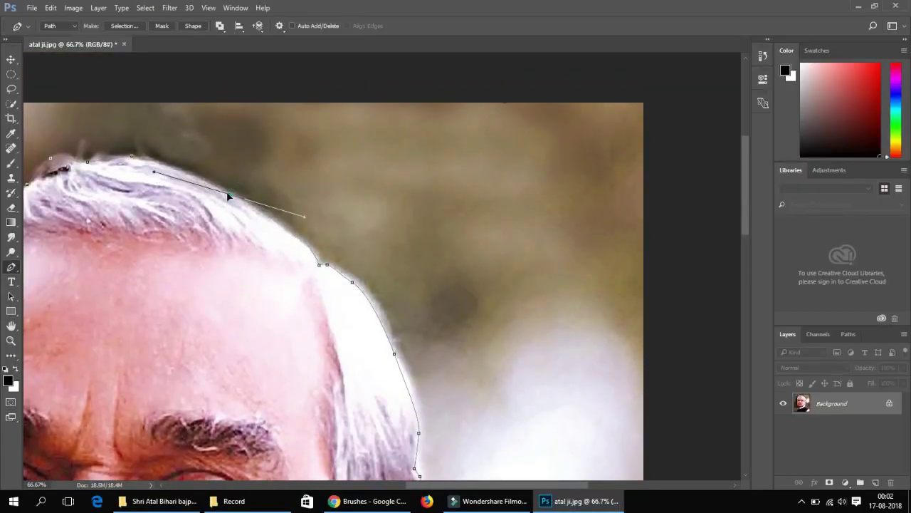
left_click_drag(228, 195, 251, 207)
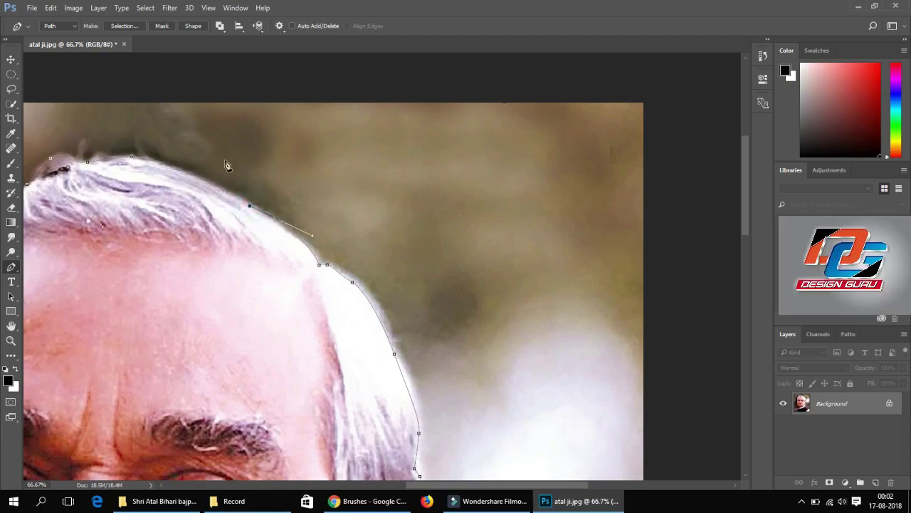
left_click_drag(132, 158, 82, 144)
right_click(168, 196)
left_click(198, 248)
left_click(517, 143)
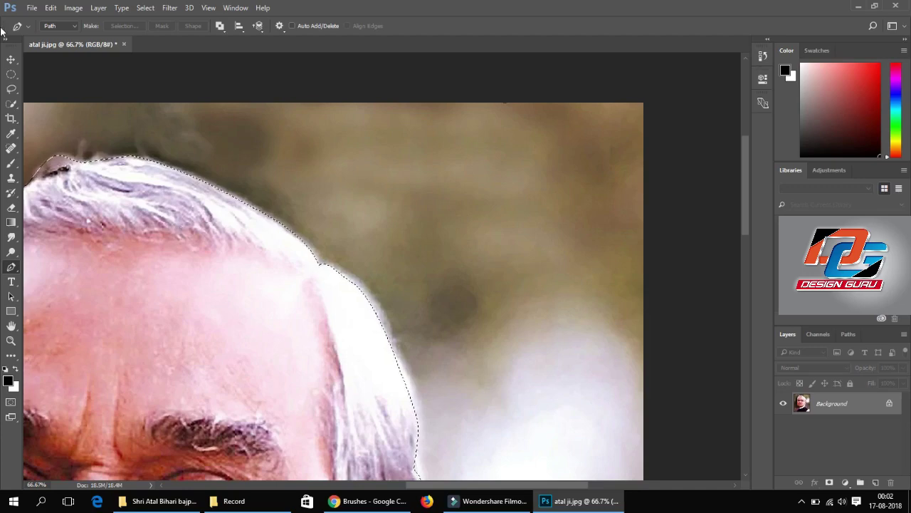
Step: Invert the selection and delete the background around the portrait
key("m")
right_click(169, 293)
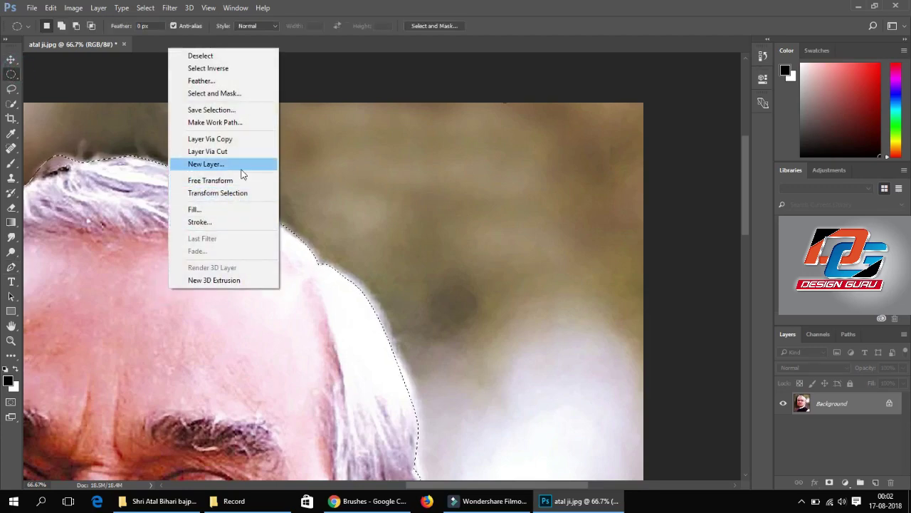
left_click(234, 68)
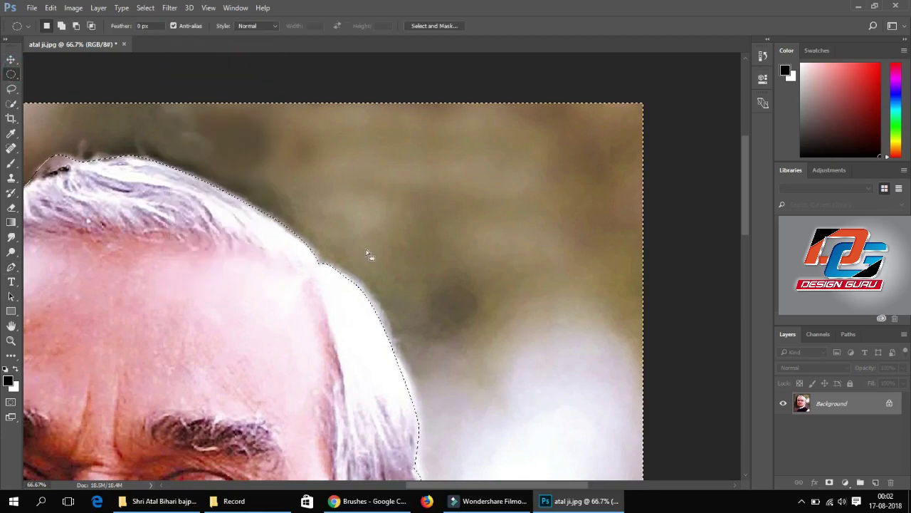
key("Delete")
scroll(306, 257, "up", 2)
scroll(306, 257, "down", 3)
Step: Apply Color Balance with midtone levels -22, +20, -23, then zoom in on the face
left_click(51, 7)
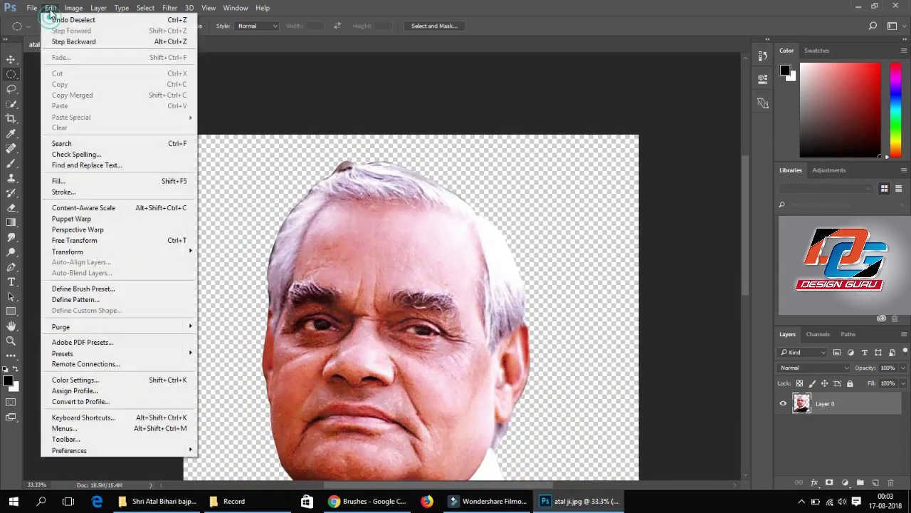
mouse_move(91, 36)
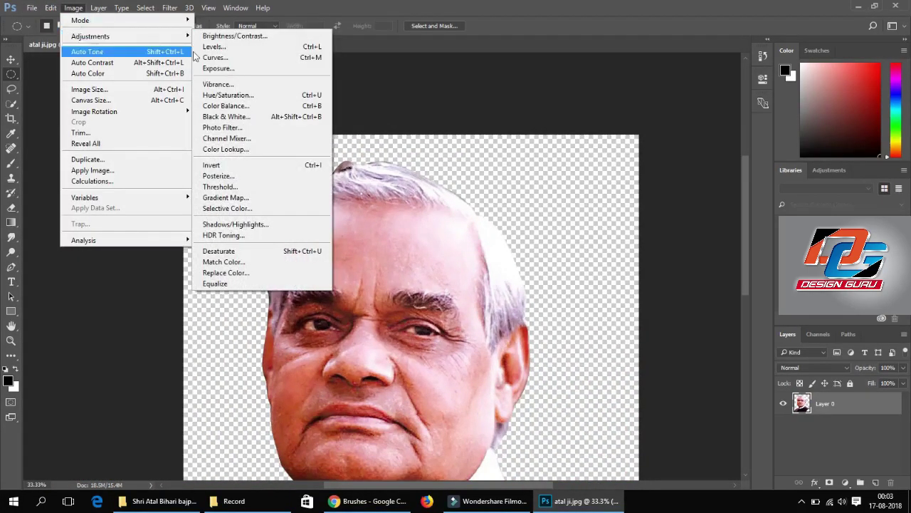
left_click(230, 104)
left_click_drag(427, 118, 300, 60)
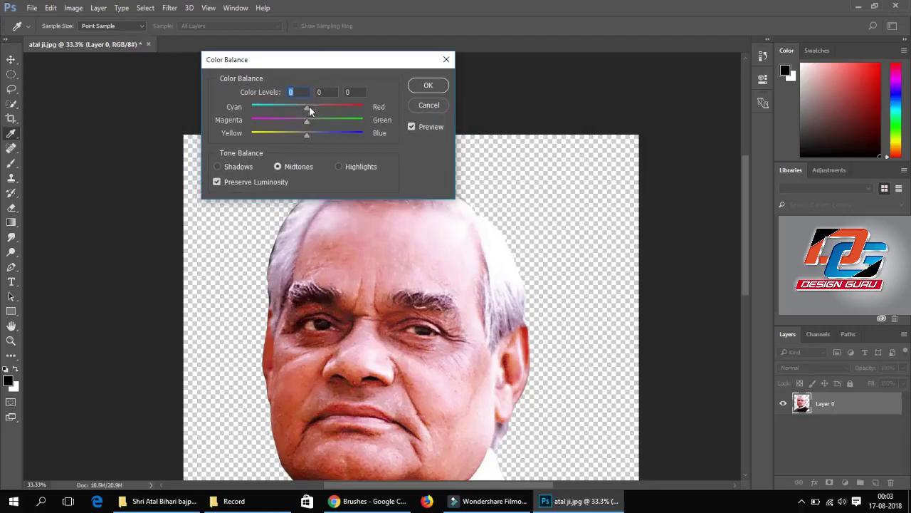
left_click_drag(306, 135, 321, 126)
left_click(319, 124)
key("ctrl+minus")
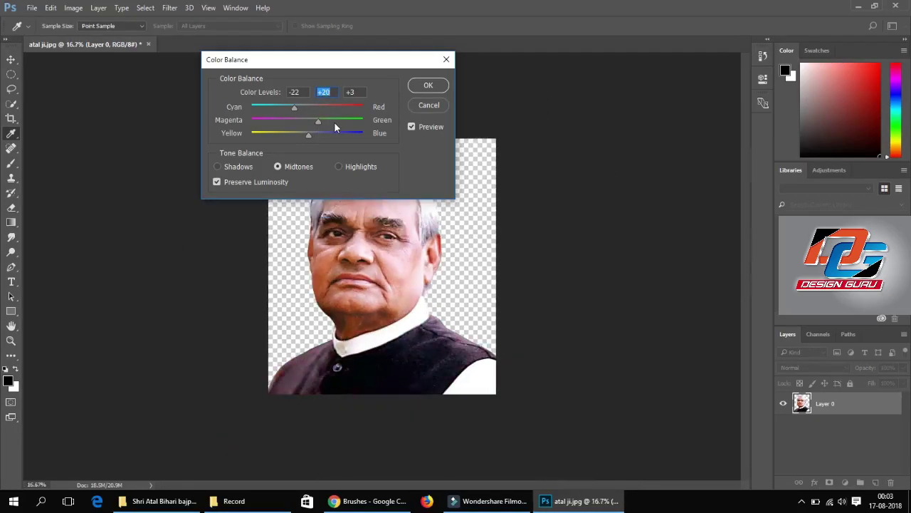
left_click_drag(373, 59, 204, 61)
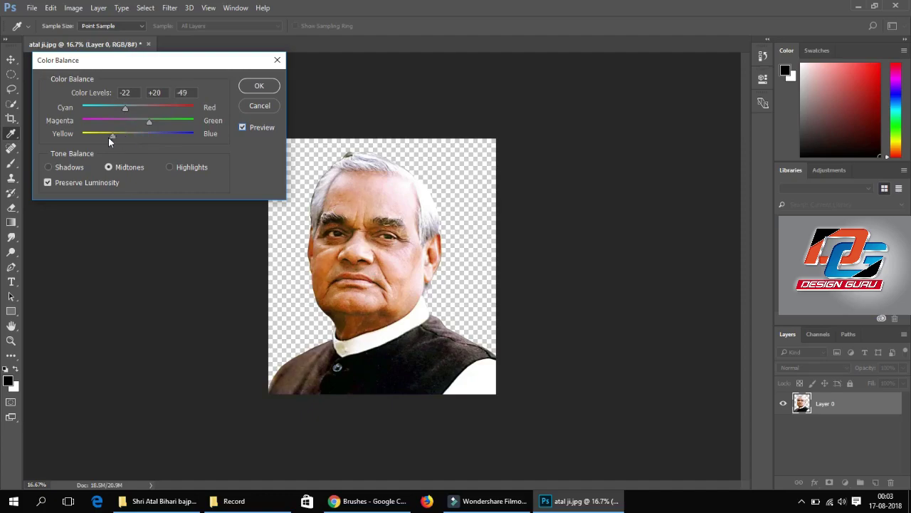
left_click_drag(108, 142, 114, 151)
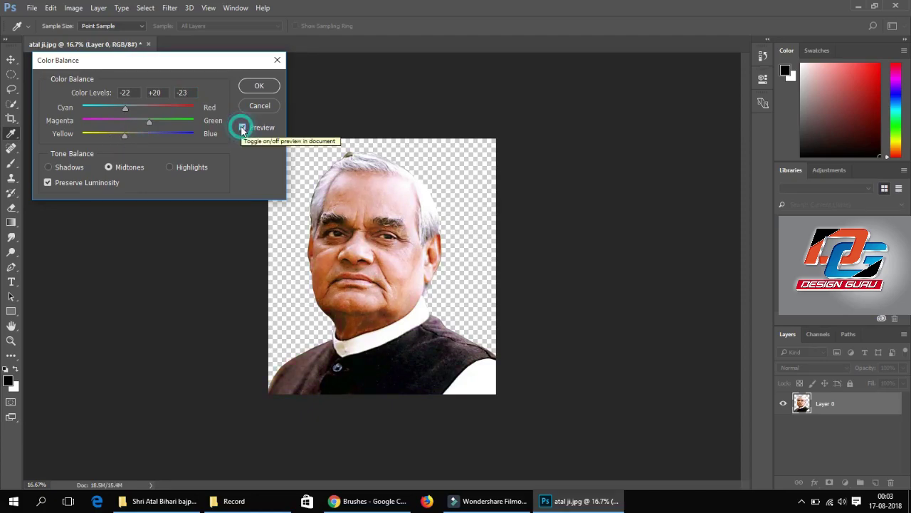
left_click(258, 86)
left_click_drag(312, 168, 489, 292)
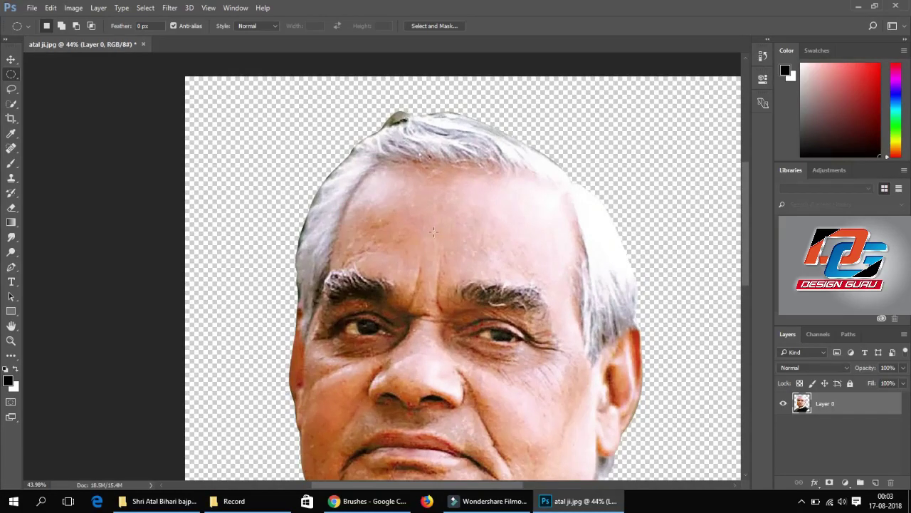
Step: Zoom in on the forehead and set up the Smudge tool brush at about 21% strength
left_click_drag(433, 231, 407, 252)
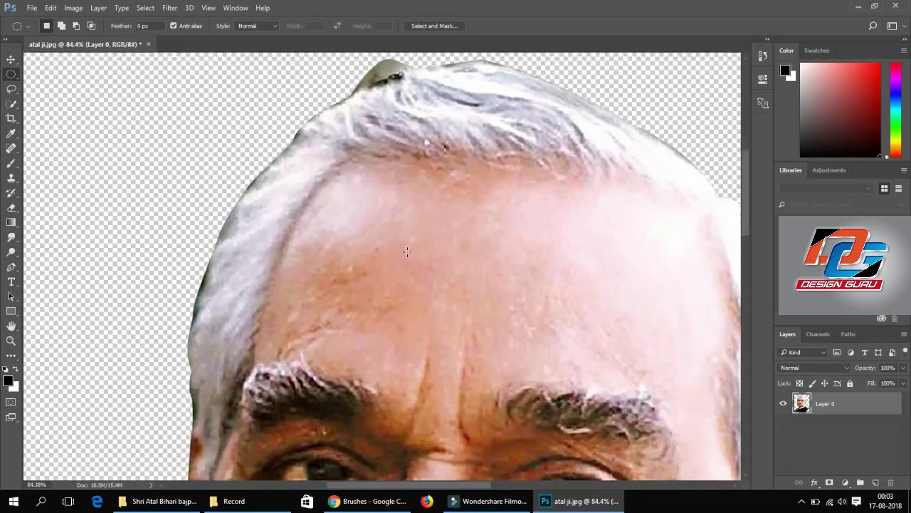
scroll(407, 252, "down", 1)
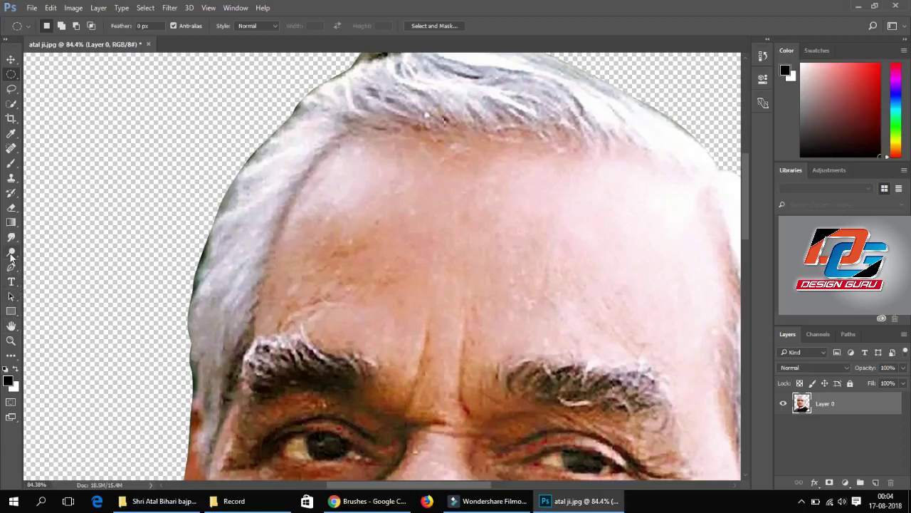
left_click(12, 237)
left_click(47, 25)
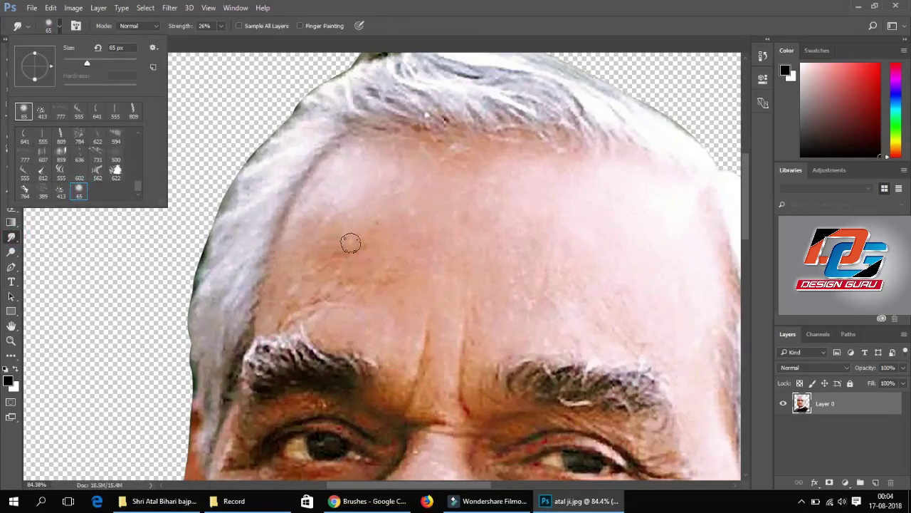
left_click(346, 211)
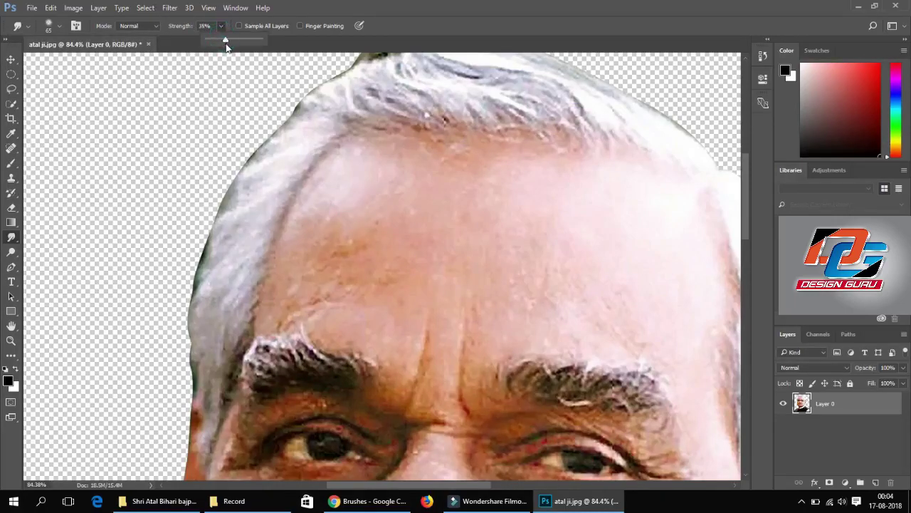
left_click(354, 191)
scroll(217, 26, "down", 4)
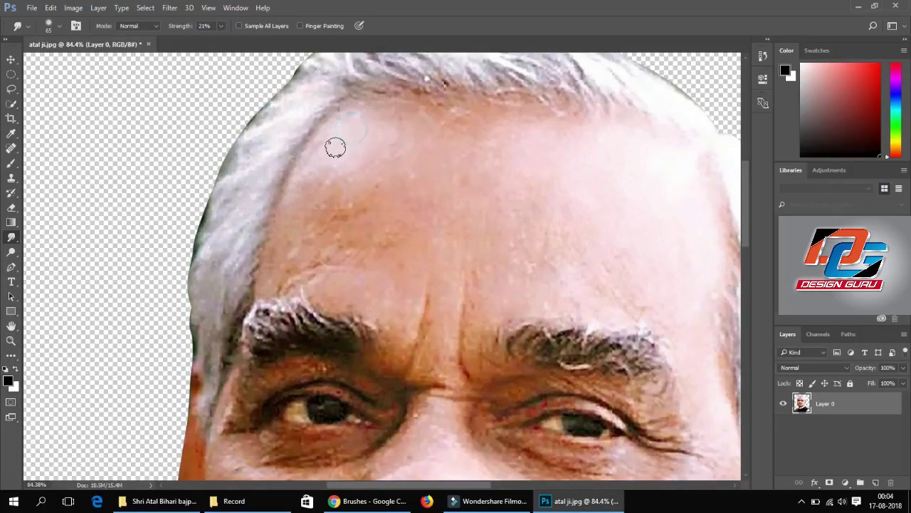
Step: Smudge the upper forehead and hairline skin smooth
left_click_drag(325, 140, 311, 197)
left_click_drag(318, 155, 290, 216)
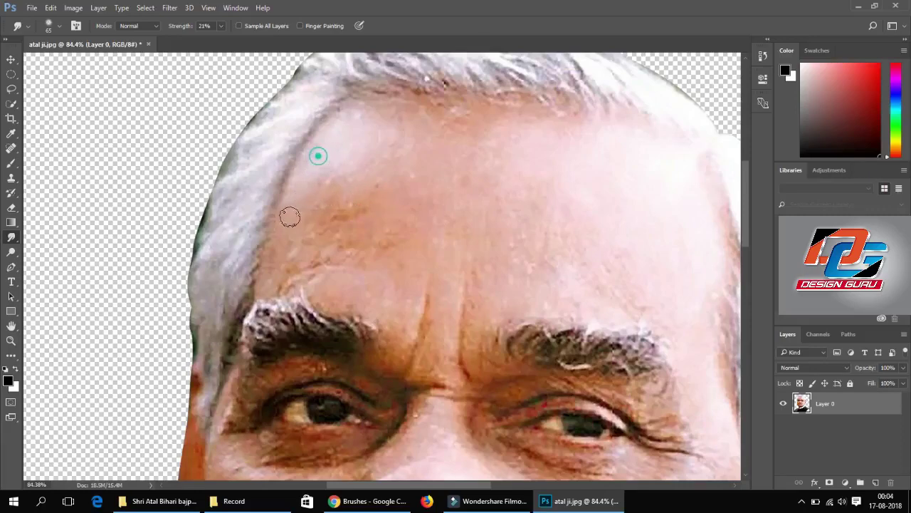
mouse_move(347, 114)
left_mouse_down()
mouse_move(393, 124)
mouse_move(324, 180)
left_mouse_up()
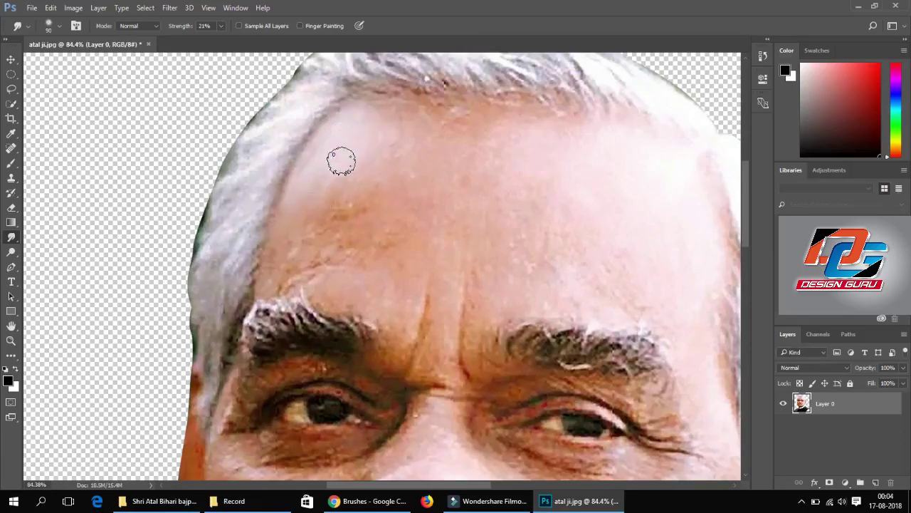
left_click_drag(311, 230, 323, 227)
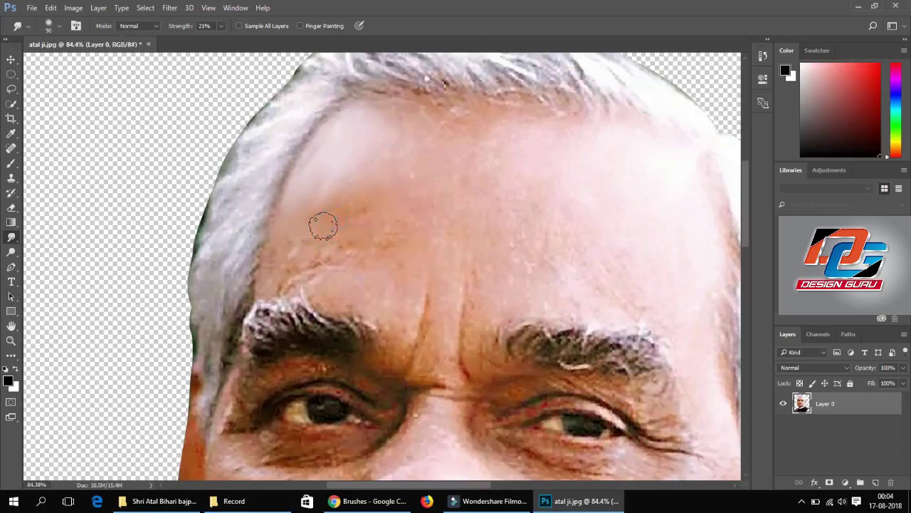
left_click_drag(412, 175, 386, 225)
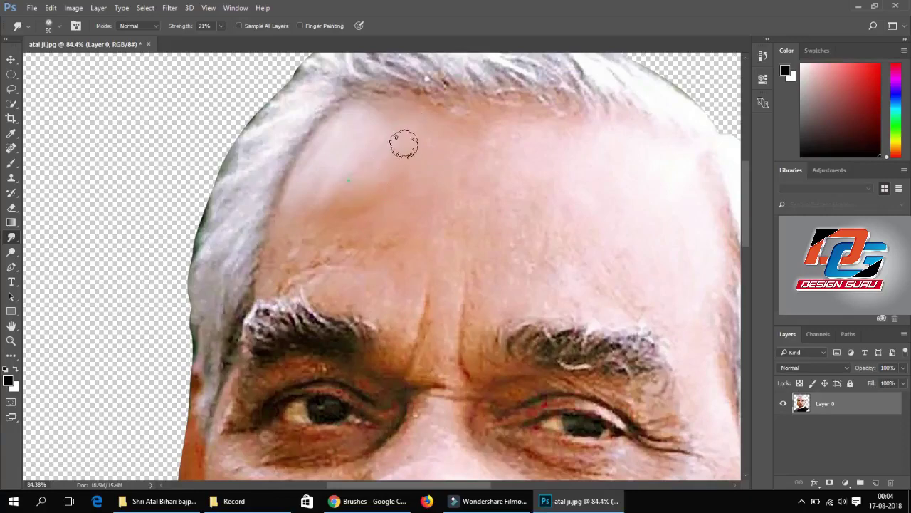
left_click_drag(348, 188, 387, 122)
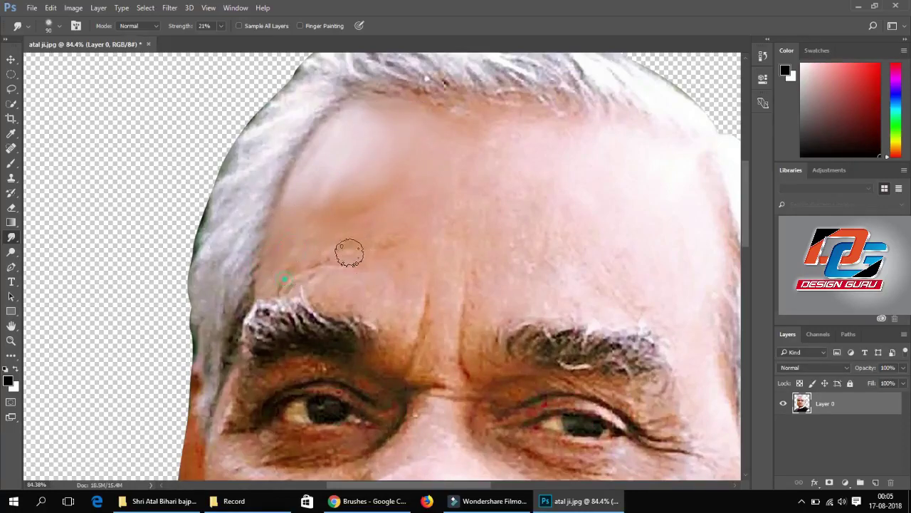
mouse_move(308, 267)
left_mouse_down()
mouse_move(379, 269)
mouse_move(315, 260)
mouse_move(363, 204)
left_mouse_up()
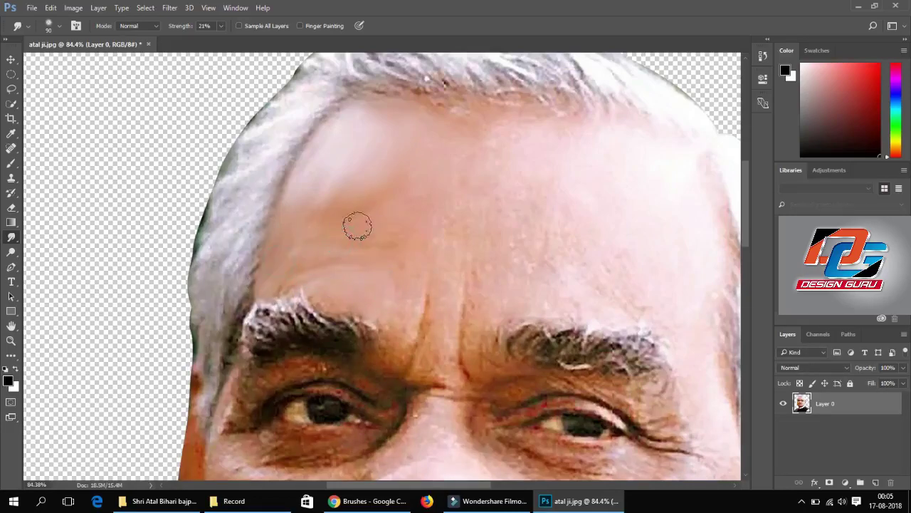
mouse_move(492, 129)
left_mouse_down()
mouse_move(446, 126)
mouse_move(510, 120)
mouse_move(464, 163)
mouse_move(408, 153)
left_mouse_up()
left_click_drag(320, 241, 411, 228)
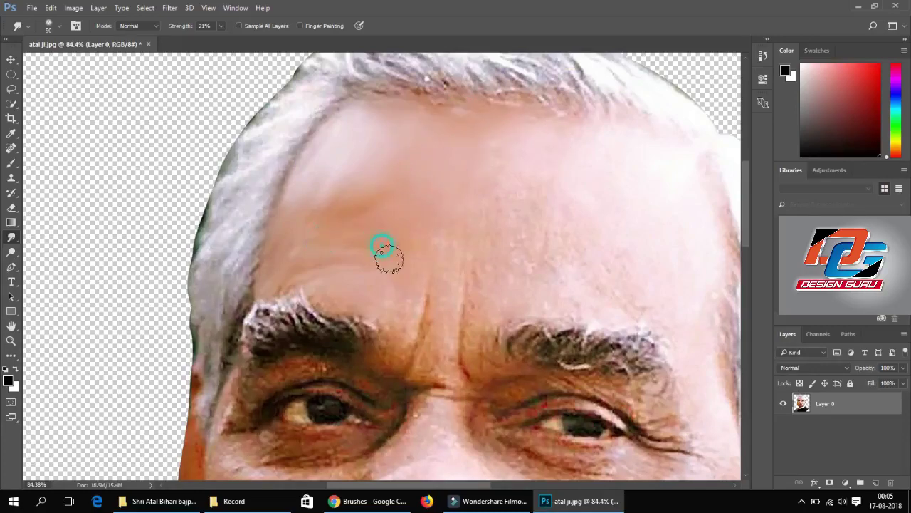
left_click_drag(389, 259, 416, 246)
Step: Smudge away the inner-brow creases and central forehead wrinkles
scroll(400, 348, "down", 2)
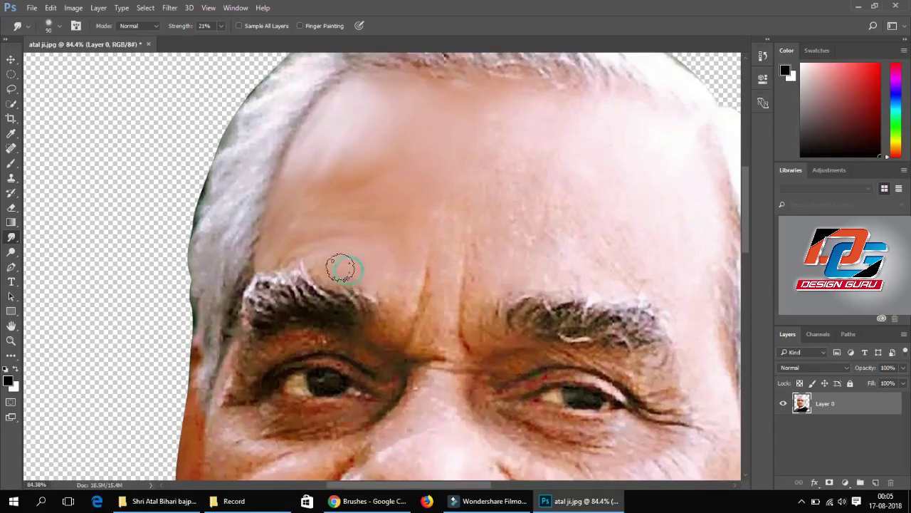
left_click_drag(341, 268, 500, 168)
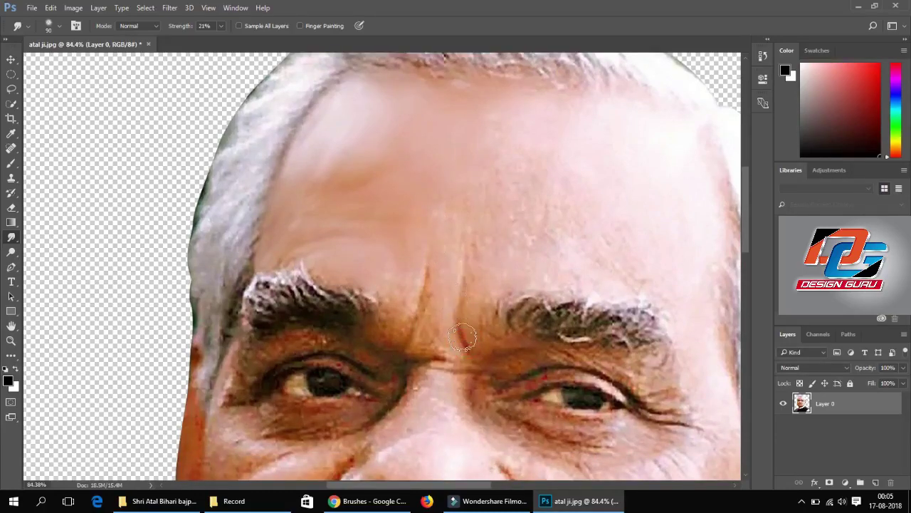
left_click_drag(448, 295, 427, 317)
mouse_move(406, 345)
left_mouse_down()
mouse_move(416, 320)
mouse_move(405, 326)
left_mouse_up()
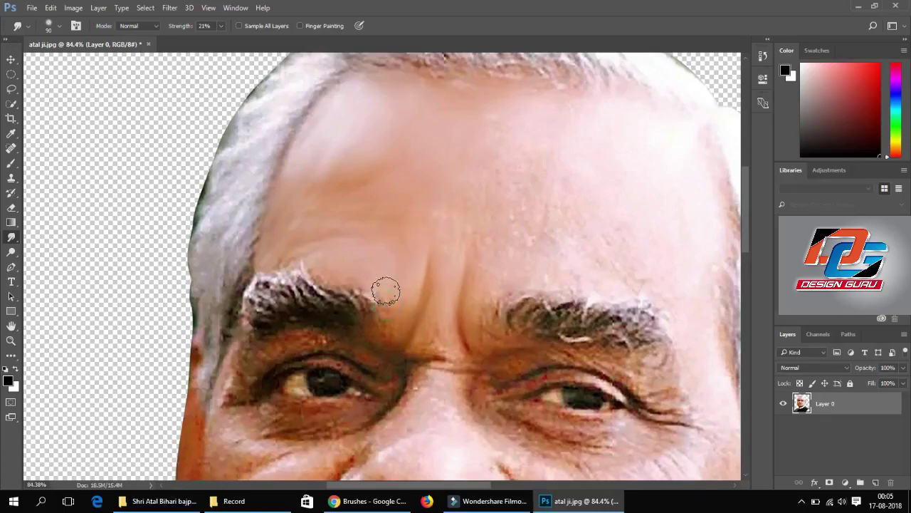
mouse_move(387, 291)
left_mouse_down()
mouse_move(397, 256)
mouse_move(451, 202)
mouse_move(446, 258)
mouse_move(494, 202)
mouse_move(464, 266)
left_mouse_up()
left_click_drag(452, 235, 476, 193)
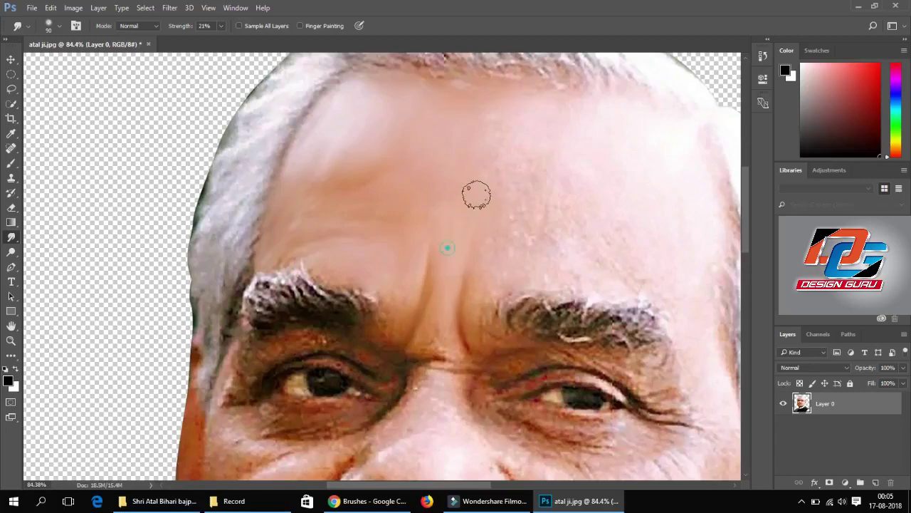
mouse_move(671, 149)
left_mouse_down()
mouse_move(667, 128)
mouse_move(574, 100)
left_mouse_up()
left_click_drag(480, 155, 541, 122)
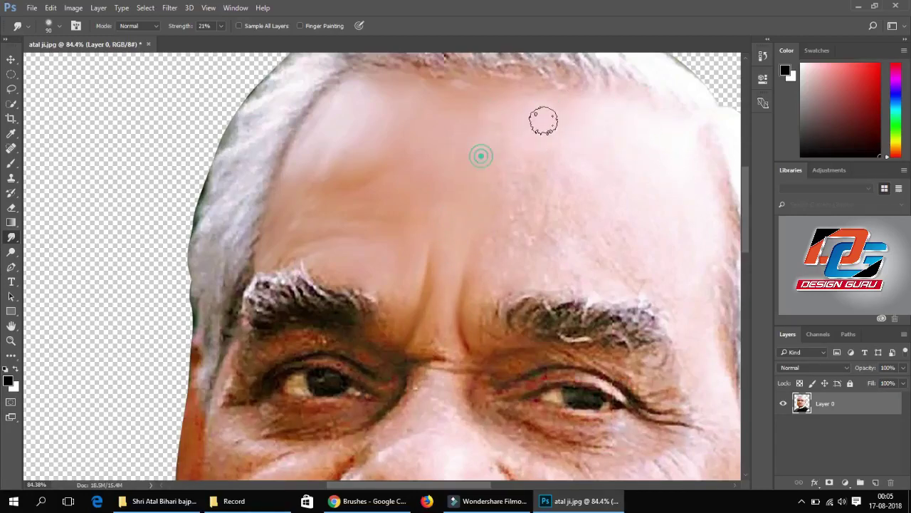
left_click_drag(491, 140, 466, 251)
Step: Enlarge the smudge brush to 200 px, lower strength to 16%, and smooth the right forehead
key("bracketright")
key("bracketright")
key("bracketright")
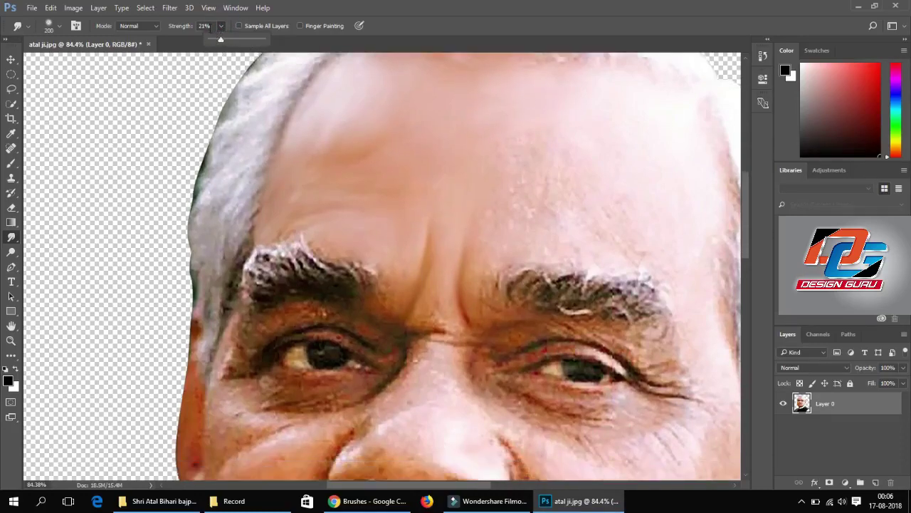
left_click(205, 26)
type("16")
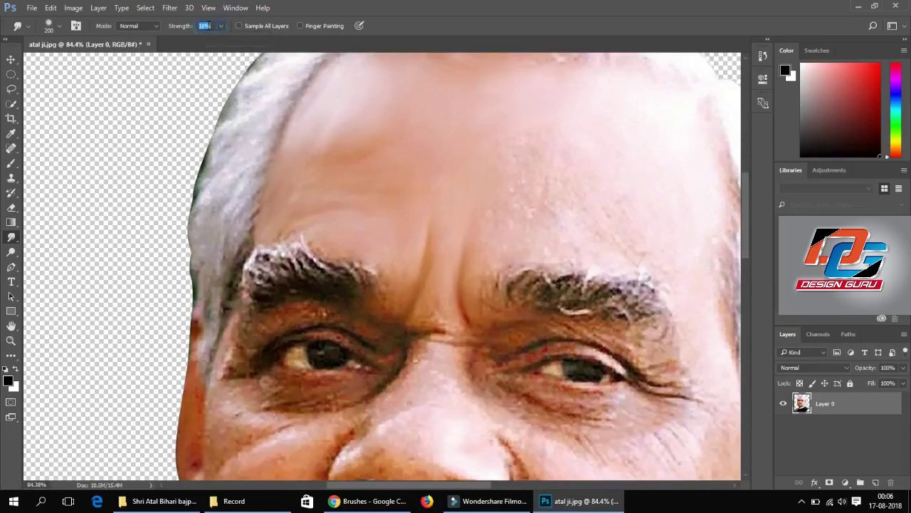
left_click_drag(570, 147, 566, 163)
left_click_drag(503, 159, 577, 142)
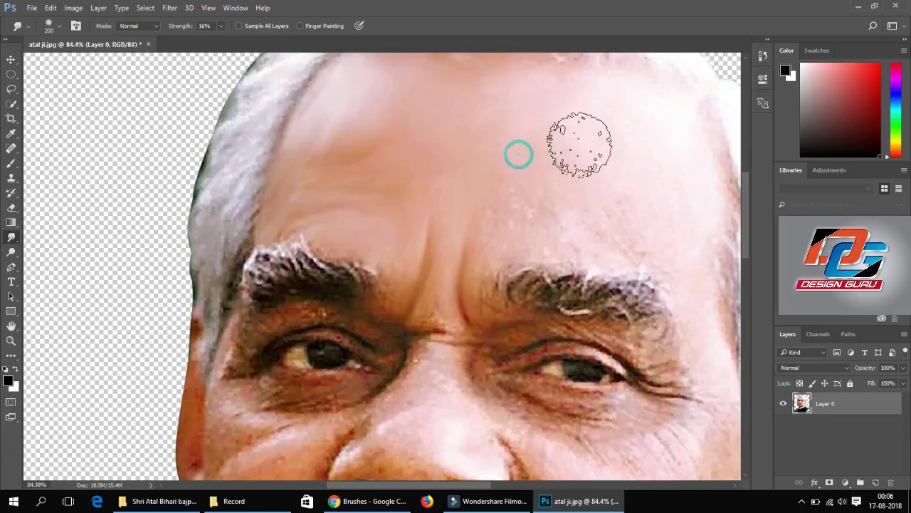
left_click_drag(494, 149, 530, 210)
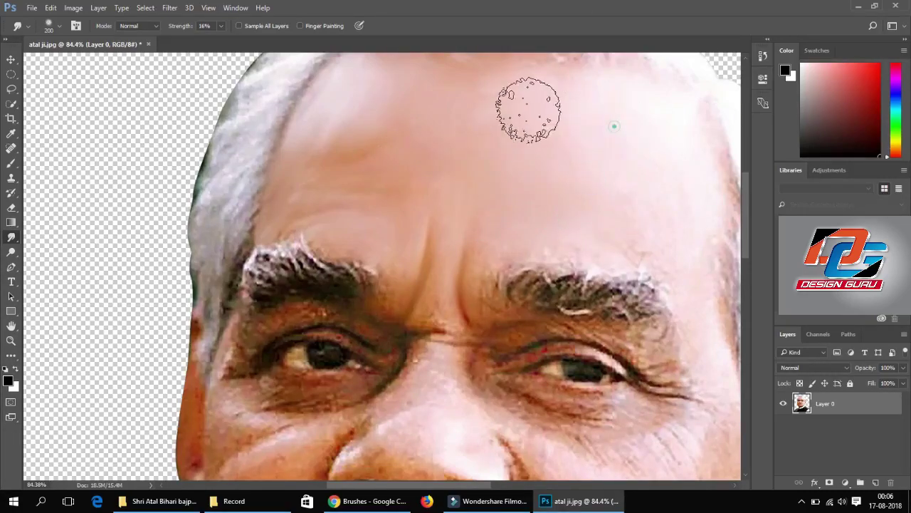
left_click_drag(529, 102, 598, 166)
left_click_drag(610, 220, 469, 235)
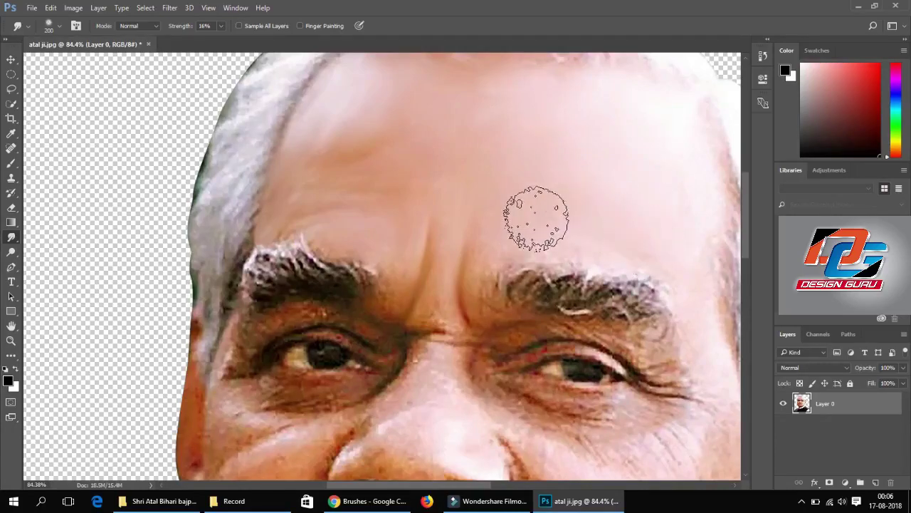
Step: Sweep the left and lower forehead smooth, then zoom out to check the face
scroll(387, 305, "down", 1)
scroll(397, 305, "up", 3)
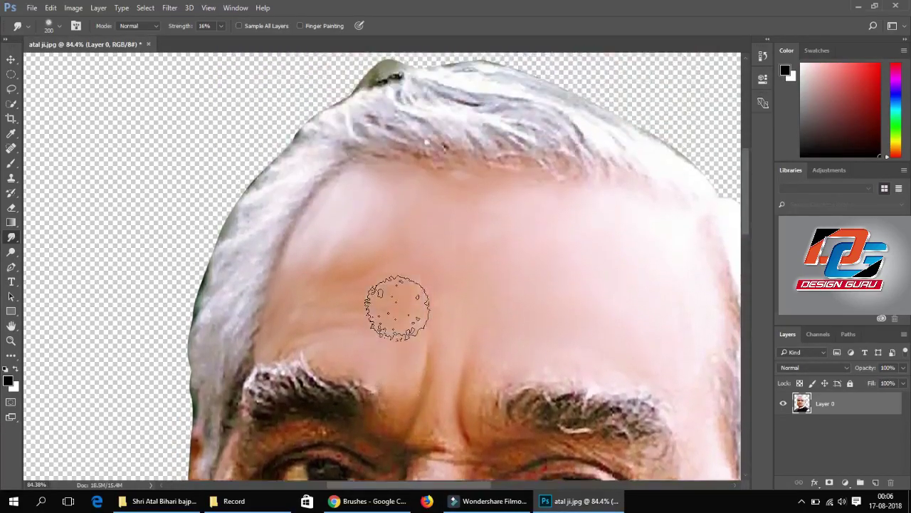
scroll(413, 191, "up", 1)
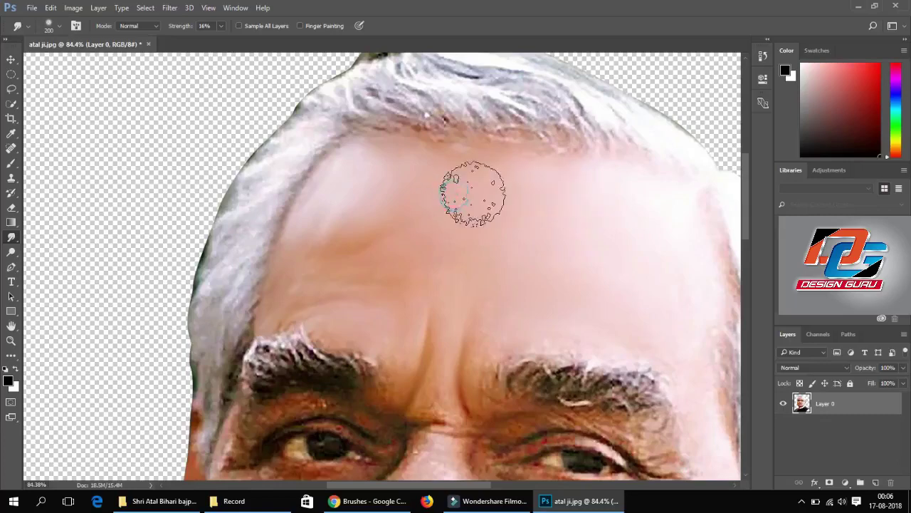
left_click_drag(487, 208, 626, 214)
left_click_drag(524, 280, 545, 283)
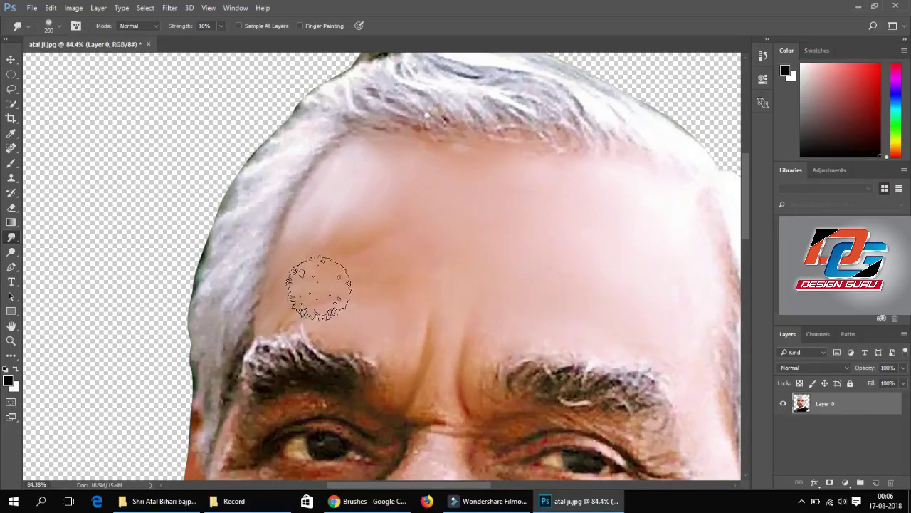
left_click_drag(346, 271, 399, 271)
mouse_move(387, 223)
left_mouse_down()
mouse_move(329, 244)
mouse_move(387, 197)
left_mouse_up()
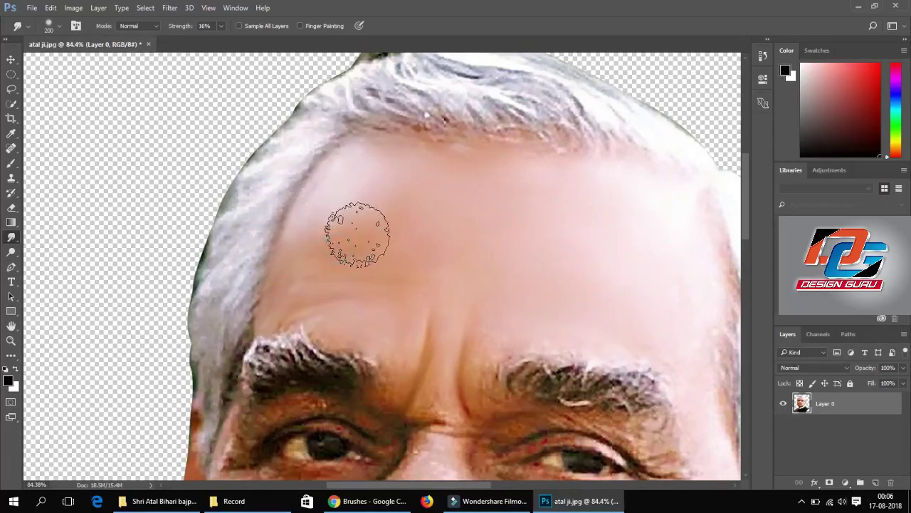
left_click_drag(304, 249, 399, 196)
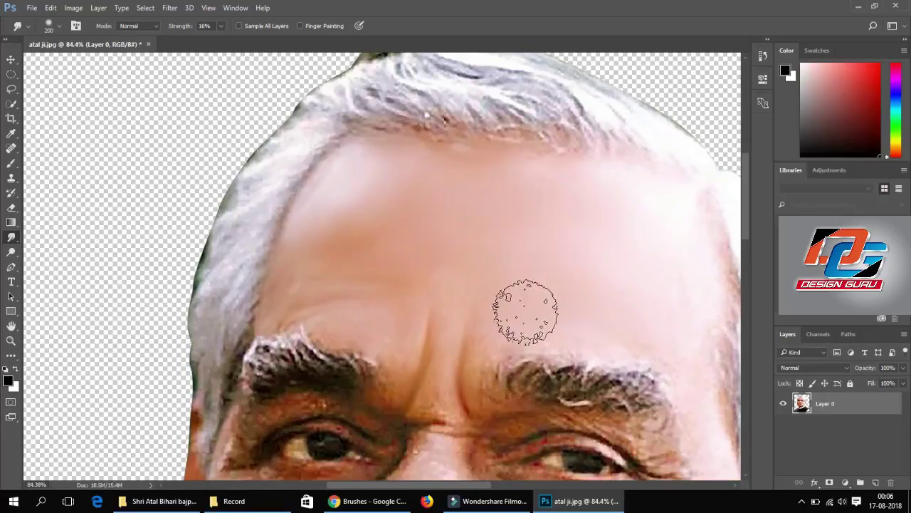
left_click_drag(525, 308, 615, 250)
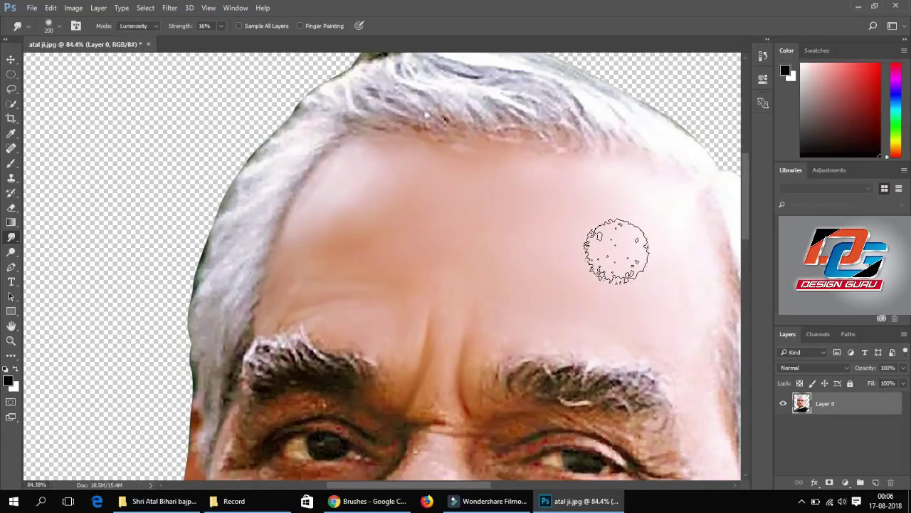
key("ctrl+minus")
key("ctrl+minus")
key("ctrl+minus")
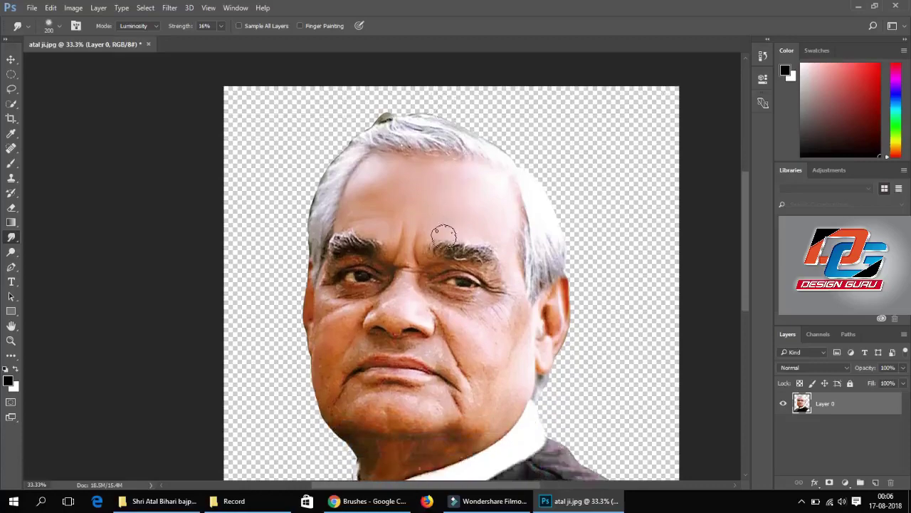
Step: Shrink the smudge brush and smooth the nose bridge and skin between the eyebrows
scroll(444, 235, "down", 1)
scroll(407, 312, "up", 3)
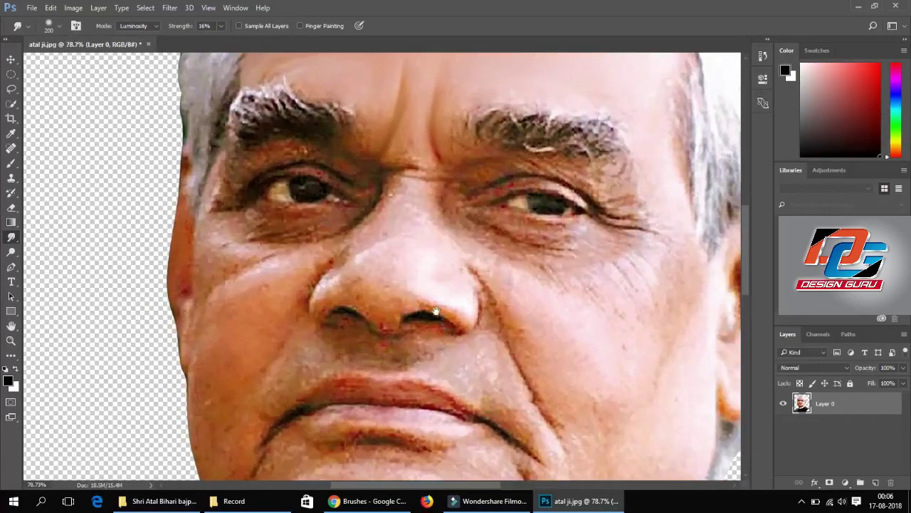
key("bracketleft")
key("bracketleft")
key("bracketleft")
scroll(469, 190, "up", 5)
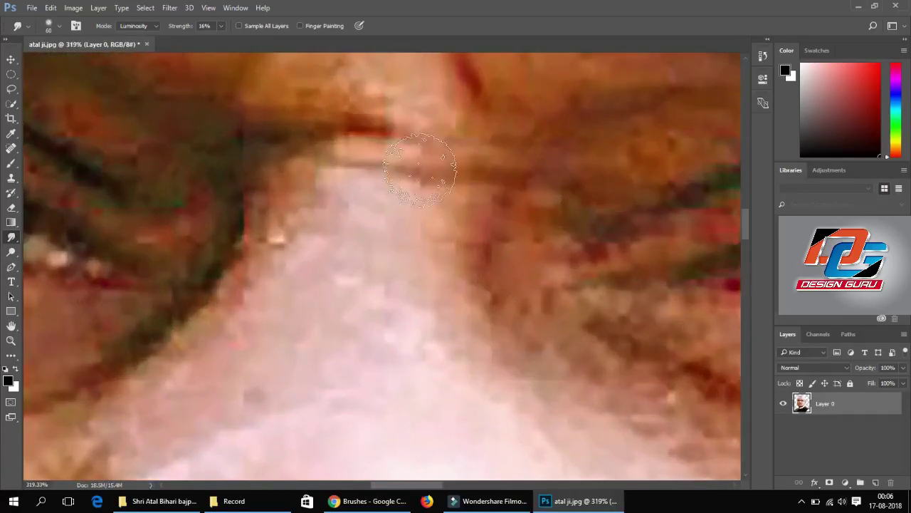
mouse_move(368, 180)
left_mouse_down()
mouse_move(451, 187)
mouse_move(502, 178)
mouse_move(468, 183)
mouse_move(258, 138)
mouse_move(378, 121)
mouse_move(291, 136)
mouse_move(432, 161)
left_mouse_up()
scroll(432, 161, "down", 1)
scroll(429, 165, "down", 1)
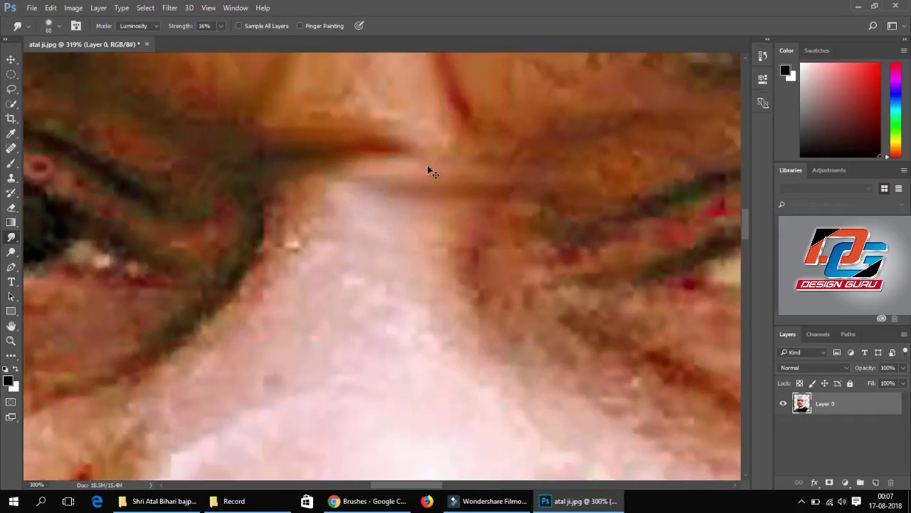
scroll(428, 166, "down", 2)
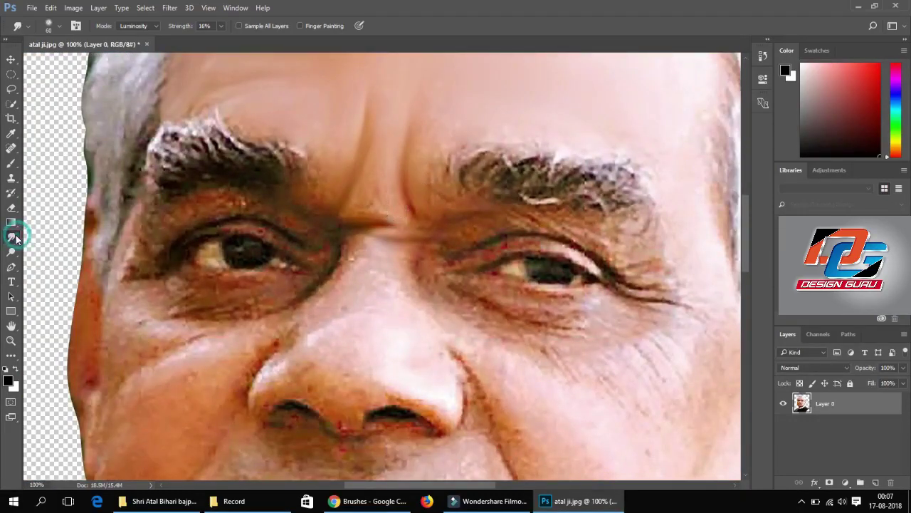
left_click_drag(350, 223, 394, 224)
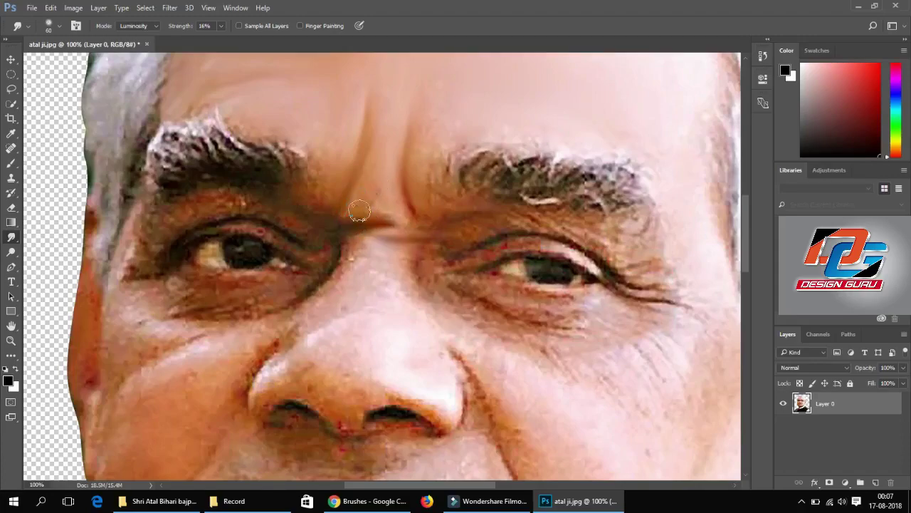
left_click_drag(382, 180, 354, 217)
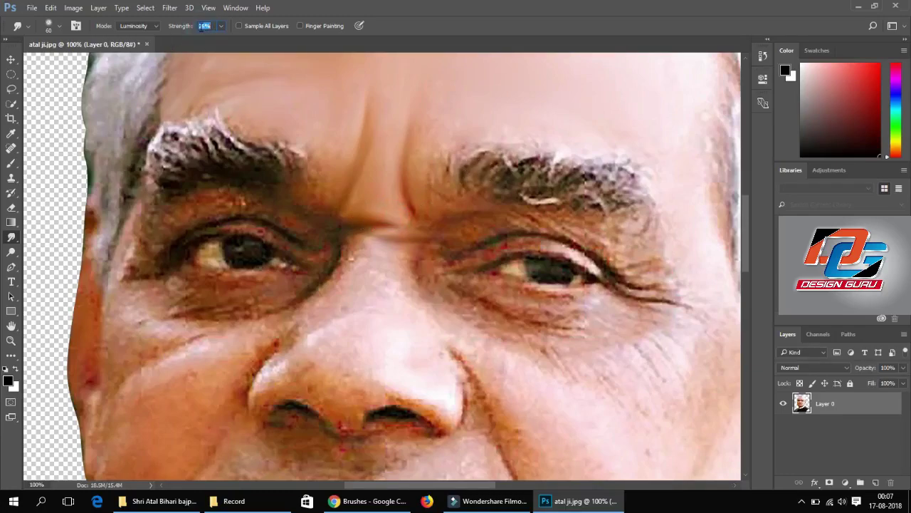
left_click_drag(377, 206, 381, 169)
Step: Smudge the left eye's inner corner, nose side, nose tip and left nostril edges
left_click_drag(350, 257, 313, 296)
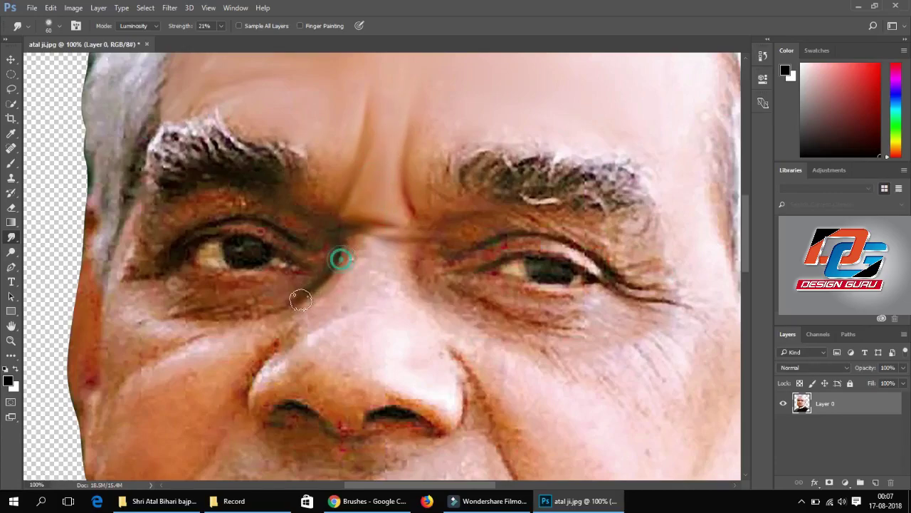
mouse_move(341, 261)
left_mouse_down()
mouse_move(353, 261)
mouse_move(321, 299)
left_mouse_up()
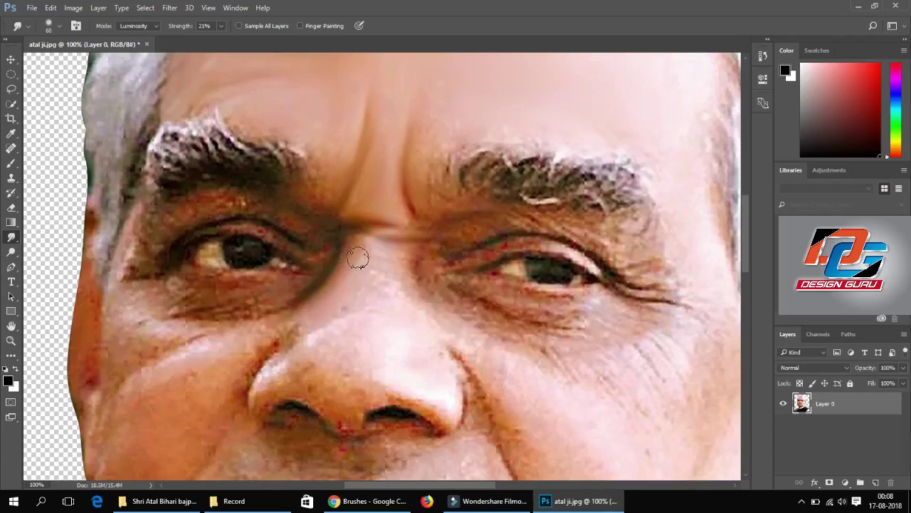
scroll(358, 258, "right", 2)
mouse_move(269, 279)
left_mouse_down()
mouse_move(266, 299)
mouse_move(308, 232)
mouse_move(235, 297)
left_mouse_up()
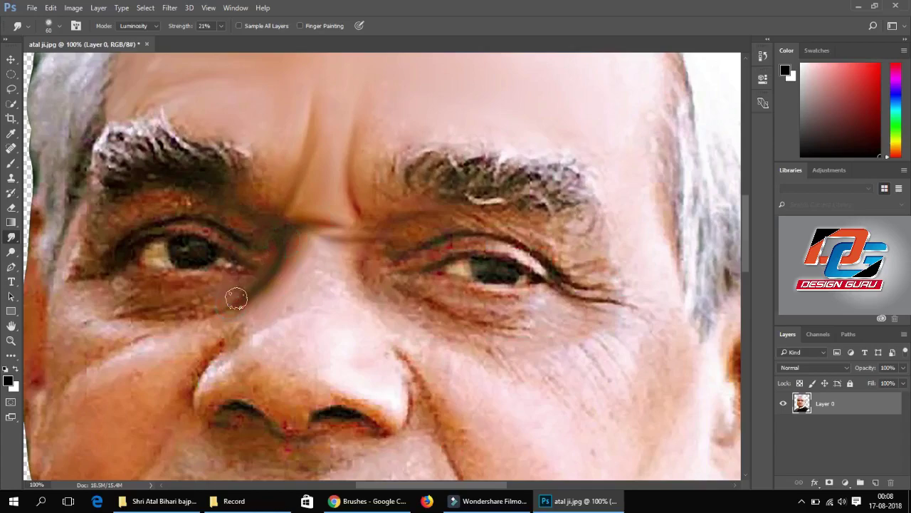
mouse_move(311, 250)
left_mouse_down()
mouse_move(264, 316)
mouse_move(321, 240)
mouse_move(331, 289)
mouse_move(286, 311)
left_mouse_up()
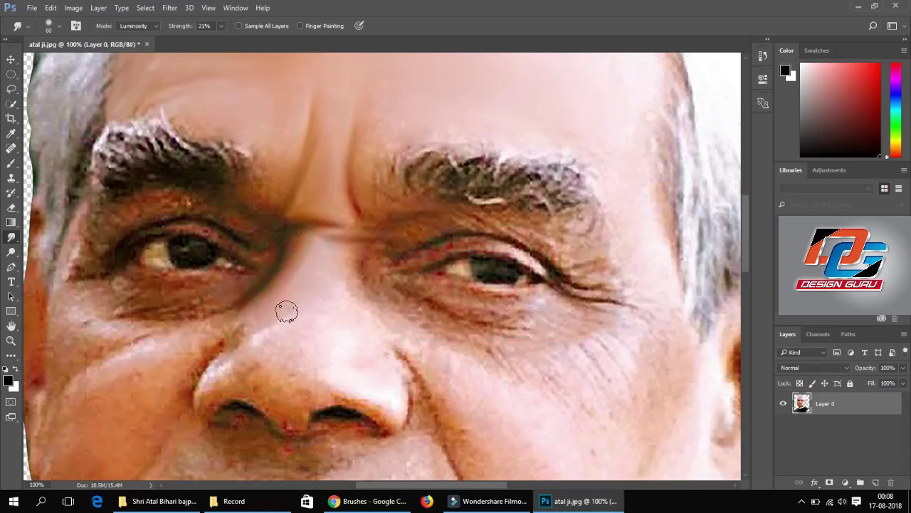
mouse_move(346, 252)
left_mouse_down()
mouse_move(348, 297)
mouse_move(368, 330)
left_mouse_up()
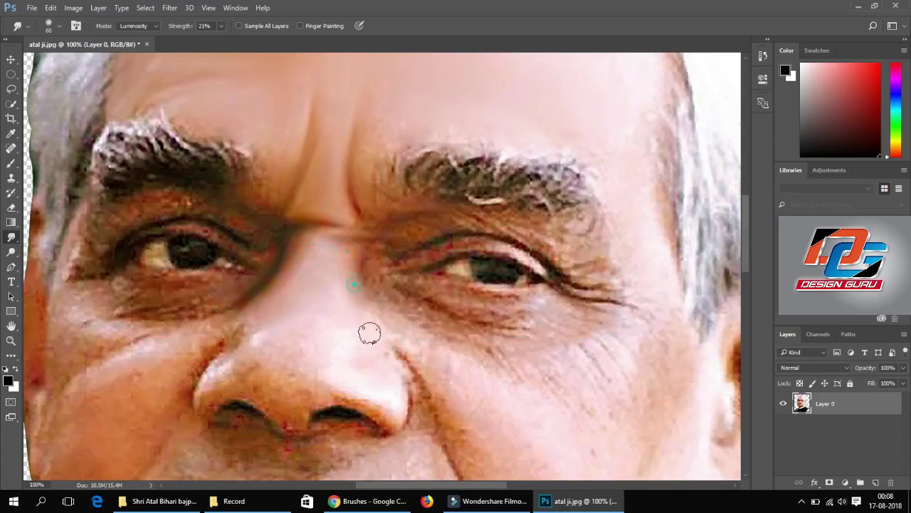
mouse_move(348, 297)
left_mouse_down()
mouse_move(340, 277)
mouse_move(313, 309)
mouse_move(342, 292)
mouse_move(301, 358)
left_mouse_up()
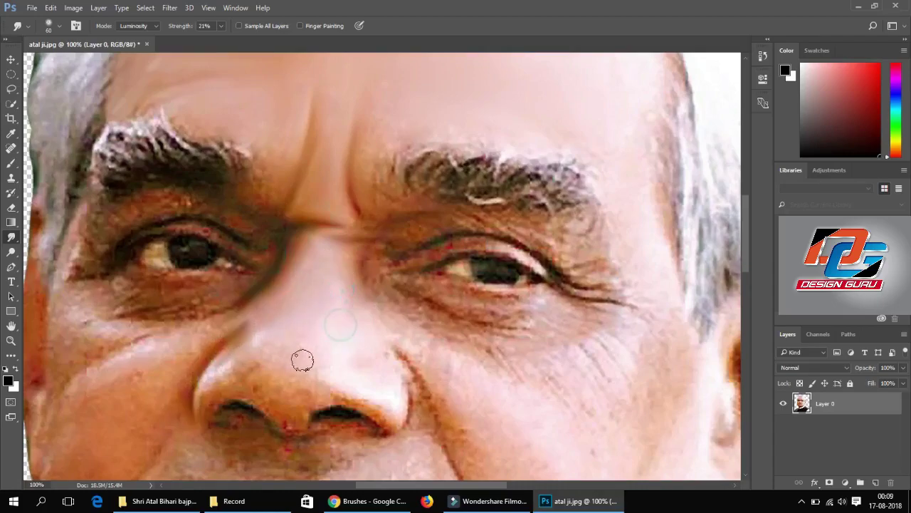
mouse_move(303, 404)
left_mouse_down()
mouse_move(337, 384)
mouse_move(346, 405)
mouse_move(291, 430)
mouse_move(306, 413)
mouse_move(361, 413)
mouse_move(390, 429)
mouse_move(410, 414)
mouse_move(393, 369)
left_mouse_up()
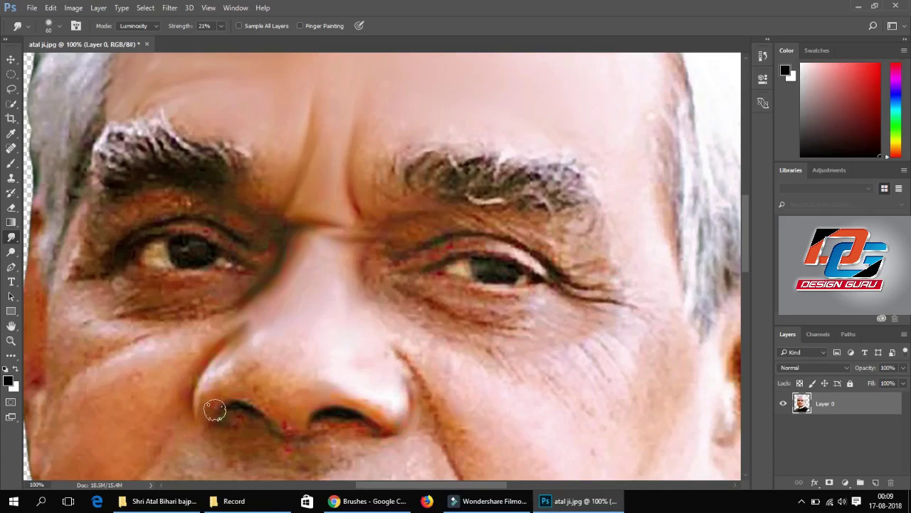
mouse_move(244, 403)
left_mouse_down()
mouse_move(286, 439)
mouse_move(290, 430)
mouse_move(279, 432)
left_mouse_up()
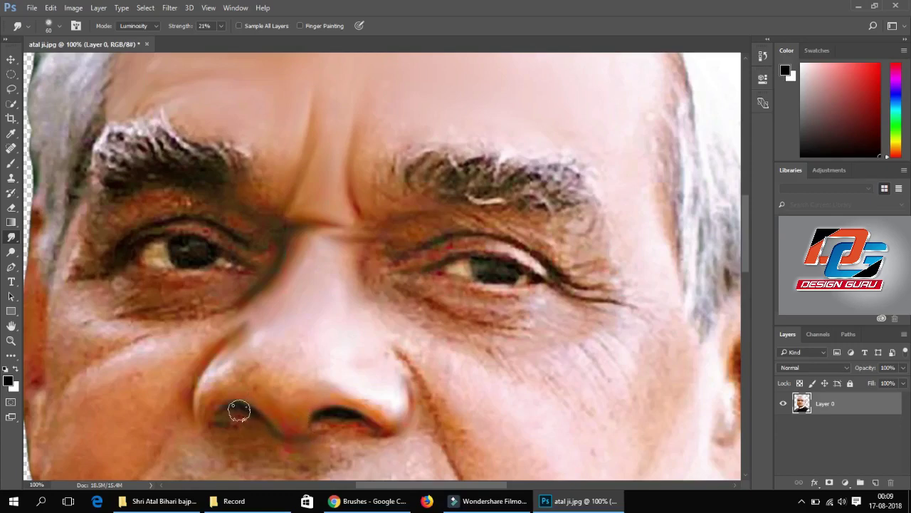
left_click_drag(213, 420, 197, 389)
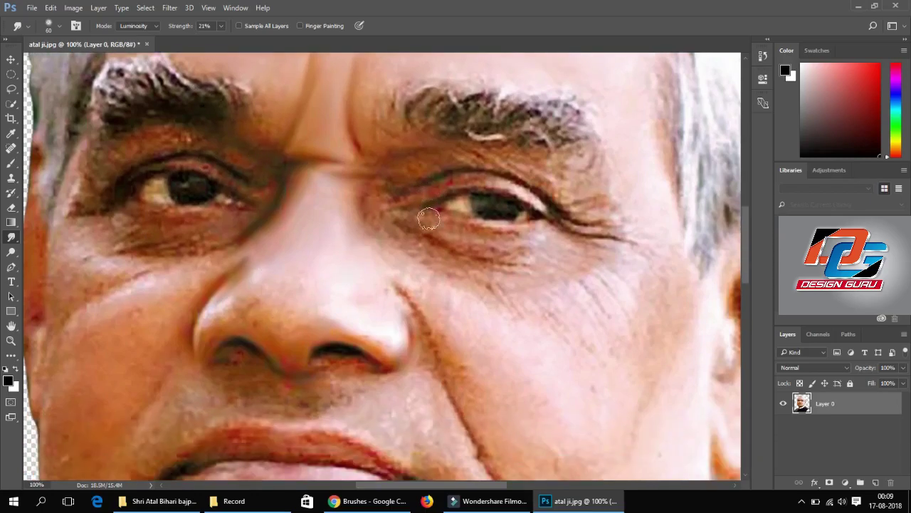
Step: Smudge the skin around the nostril and along the side of the nose
left_click_drag(263, 232, 262, 125)
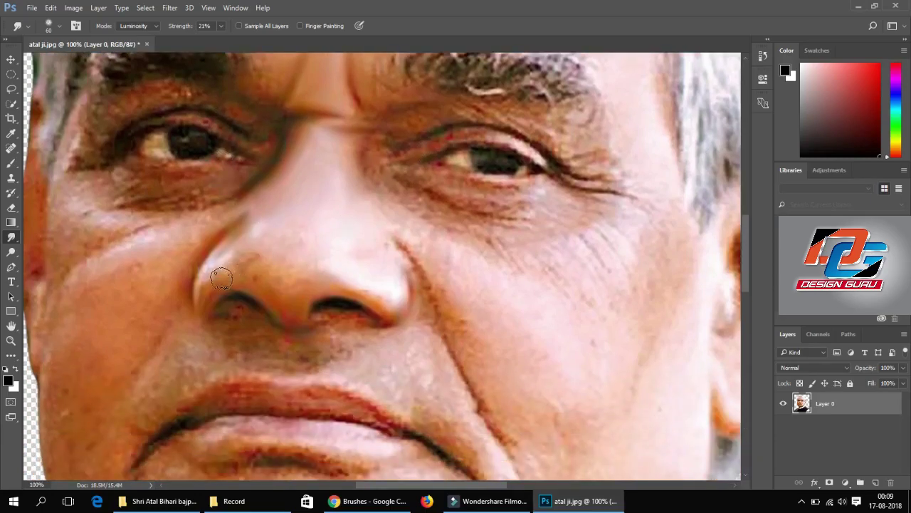
left_click_drag(229, 279, 270, 285)
left_click_drag(230, 260, 248, 236)
mouse_move(205, 277)
left_mouse_down()
mouse_move(204, 291)
mouse_move(256, 299)
mouse_move(203, 321)
left_mouse_up()
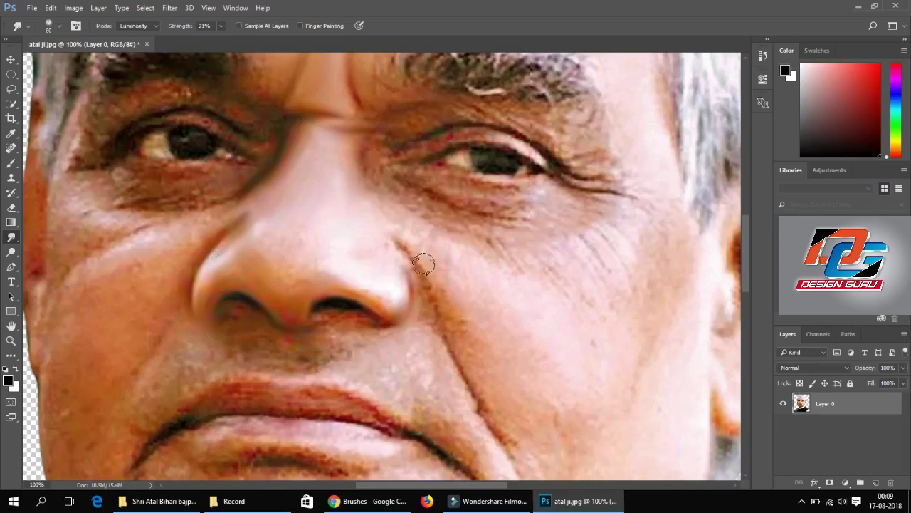
Step: Soften the nose-to-cheek crease with repeated downward smudge strokes, then zoom out
mouse_move(399, 246)
left_mouse_down()
mouse_move(422, 275)
mouse_move(472, 397)
left_mouse_up()
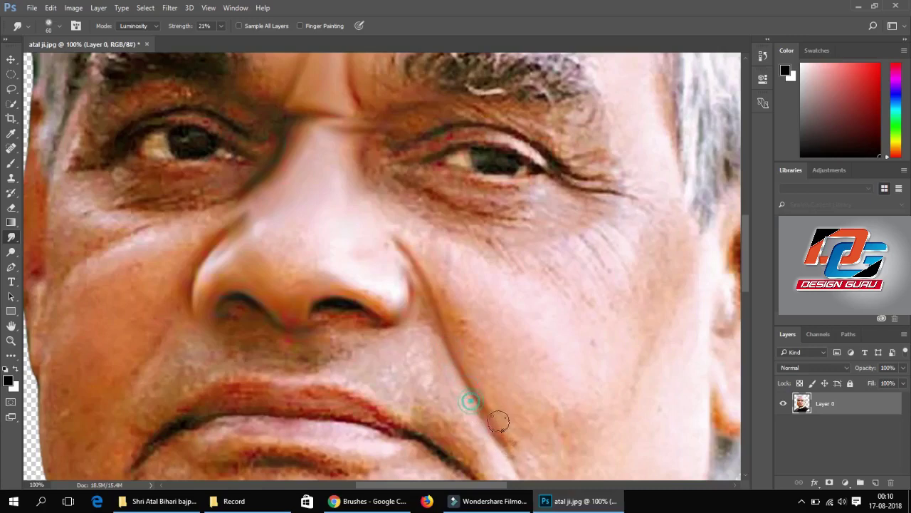
mouse_move(403, 246)
left_mouse_down()
mouse_move(437, 337)
mouse_move(402, 351)
left_mouse_up()
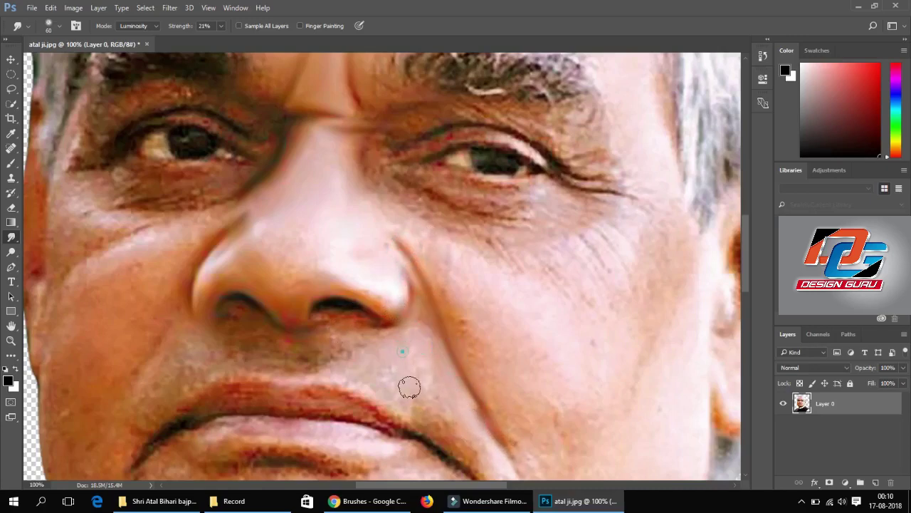
left_click_drag(424, 250, 445, 321)
left_click_drag(468, 355, 514, 435)
left_click_drag(470, 325, 500, 400)
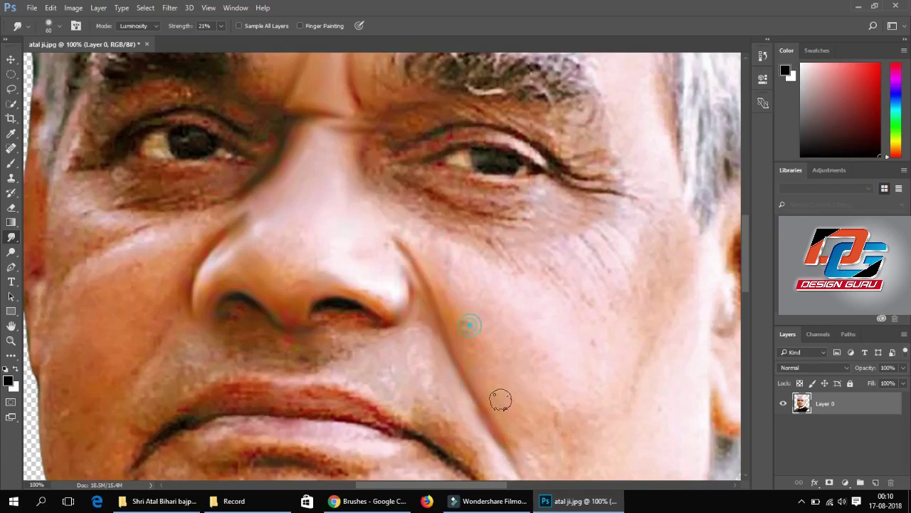
left_click_drag(459, 319, 524, 445)
left_click_drag(389, 230, 494, 446)
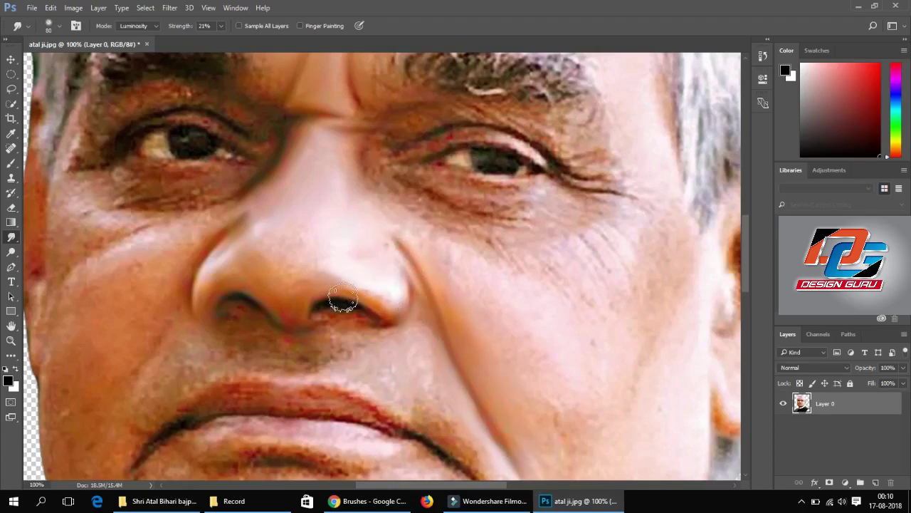
key("ctrl+minus")
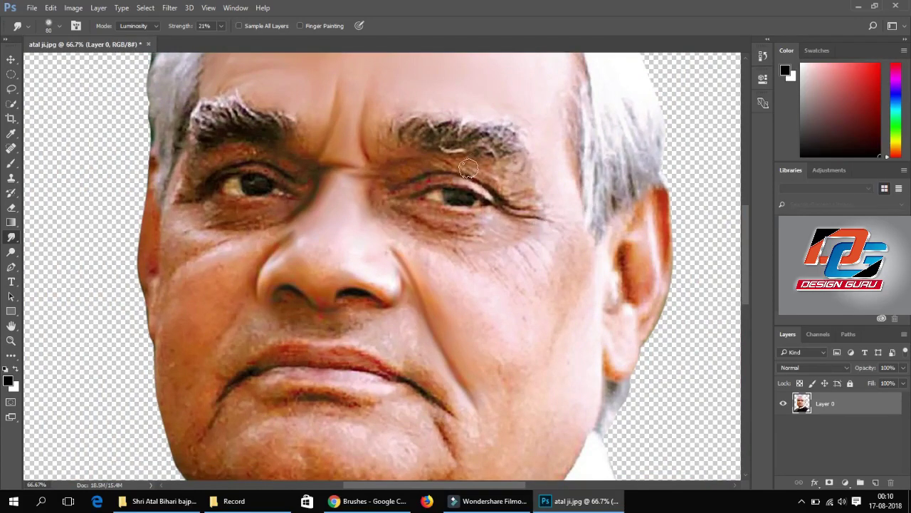
Step: Smudge the left cheek below the eye and along the left jaw edge
scroll(171, 240, "up", 5)
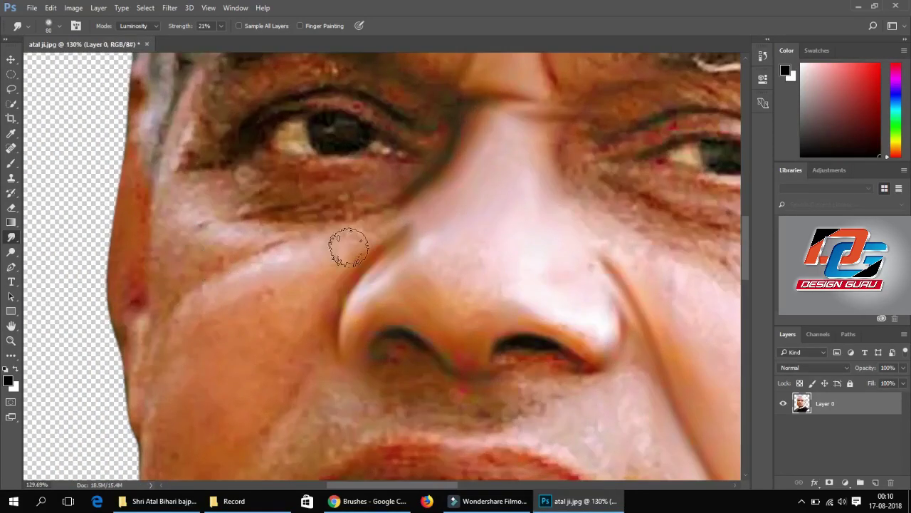
mouse_move(276, 265)
left_mouse_down()
mouse_move(219, 291)
mouse_move(179, 290)
mouse_move(263, 255)
mouse_move(169, 299)
mouse_move(171, 310)
mouse_move(287, 288)
mouse_move(225, 338)
mouse_move(284, 321)
mouse_move(403, 243)
mouse_move(315, 319)
mouse_move(349, 360)
mouse_move(321, 346)
mouse_move(321, 242)
mouse_move(306, 325)
mouse_move(309, 377)
mouse_move(264, 431)
mouse_move(297, 396)
mouse_move(245, 437)
mouse_move(270, 340)
mouse_move(163, 372)
mouse_move(207, 388)
mouse_move(301, 320)
mouse_move(295, 350)
mouse_move(204, 427)
mouse_move(203, 281)
mouse_move(163, 302)
mouse_move(208, 261)
mouse_move(215, 226)
mouse_move(200, 218)
mouse_move(169, 265)
mouse_move(162, 214)
mouse_move(157, 279)
left_mouse_up()
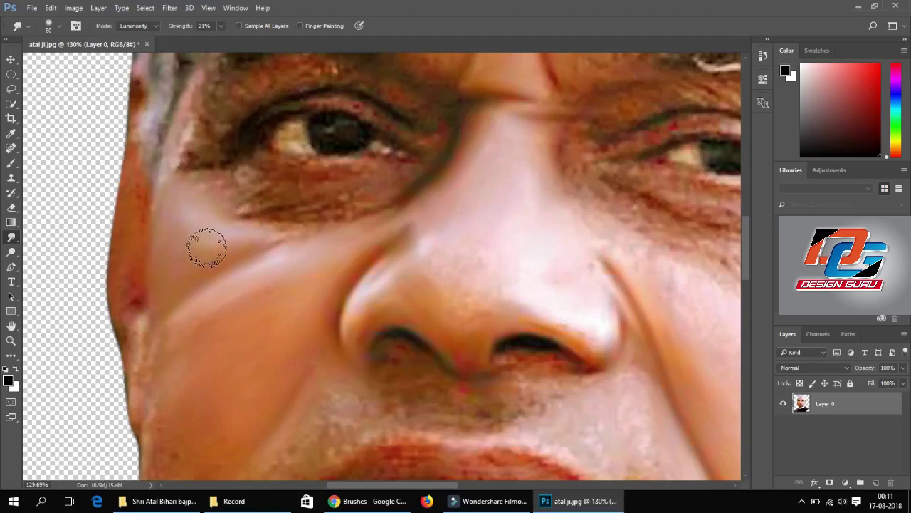
scroll(230, 246, "down", 2)
scroll(227, 246, "down", 2)
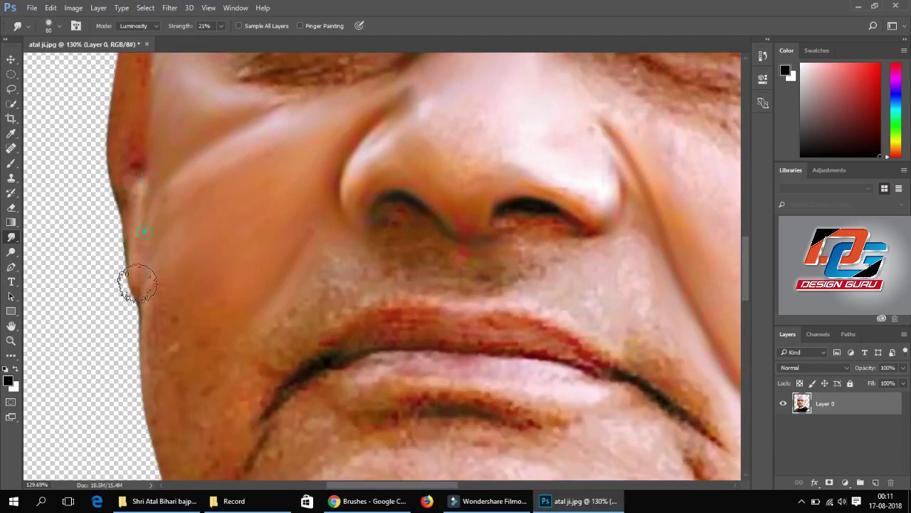
mouse_move(151, 350)
left_mouse_down()
mouse_move(162, 410)
mouse_move(163, 325)
mouse_move(258, 250)
mouse_move(254, 307)
mouse_move(209, 320)
left_mouse_up()
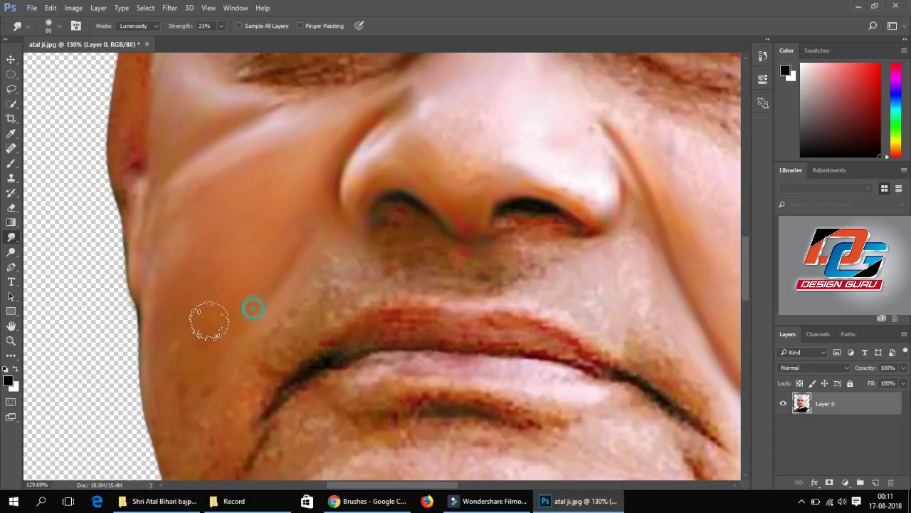
left_click_drag(173, 421, 190, 313)
mouse_move(171, 382)
left_mouse_down()
mouse_move(242, 264)
mouse_move(216, 214)
left_mouse_up()
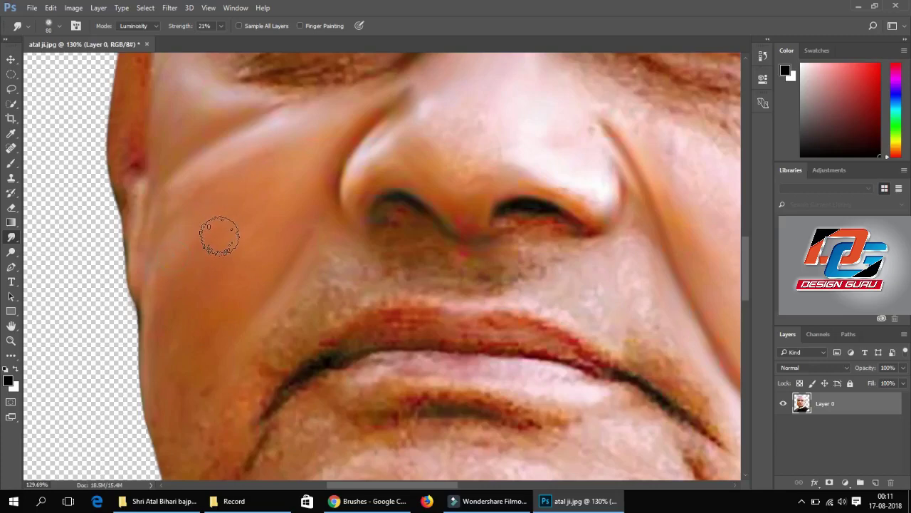
key("ctrl+minus")
key("ctrl+minus")
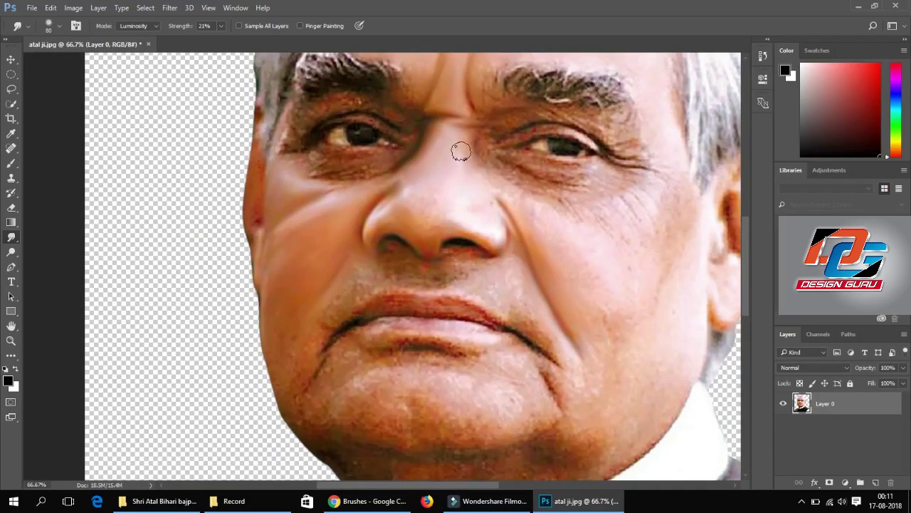
Step: Smooth the left jaw edge, the skin above the upper lip and both mouth corners
left_click_drag(265, 325, 277, 380)
scroll(363, 285, "down", 3)
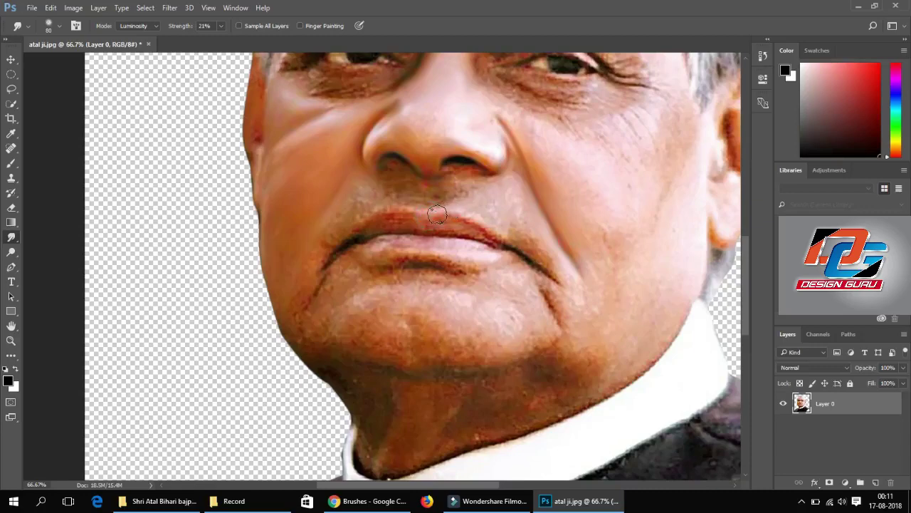
mouse_move(441, 215)
left_mouse_down()
mouse_move(522, 248)
mouse_move(561, 285)
left_mouse_up()
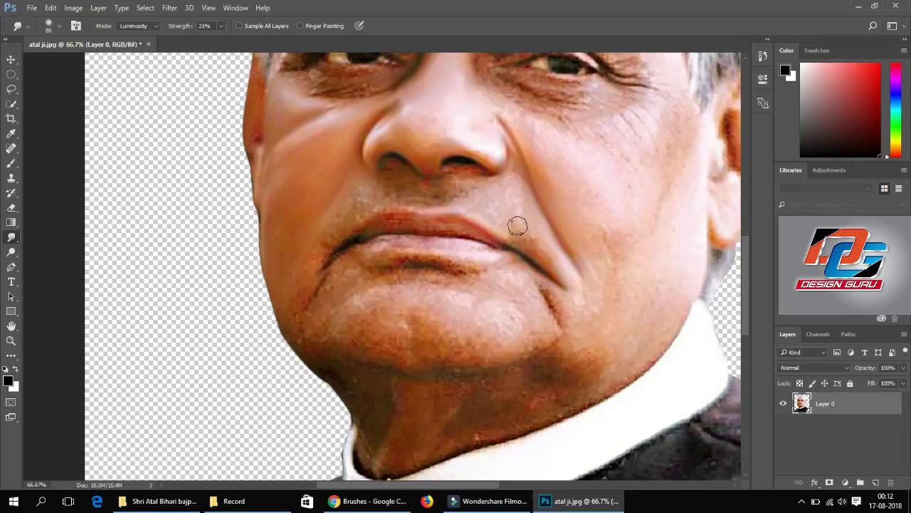
left_click_drag(518, 231, 541, 262)
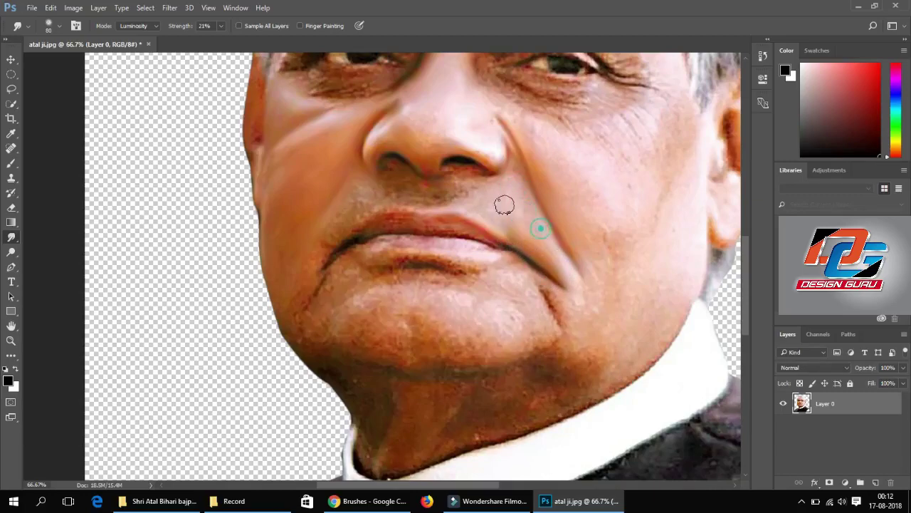
left_click_drag(505, 215, 519, 198)
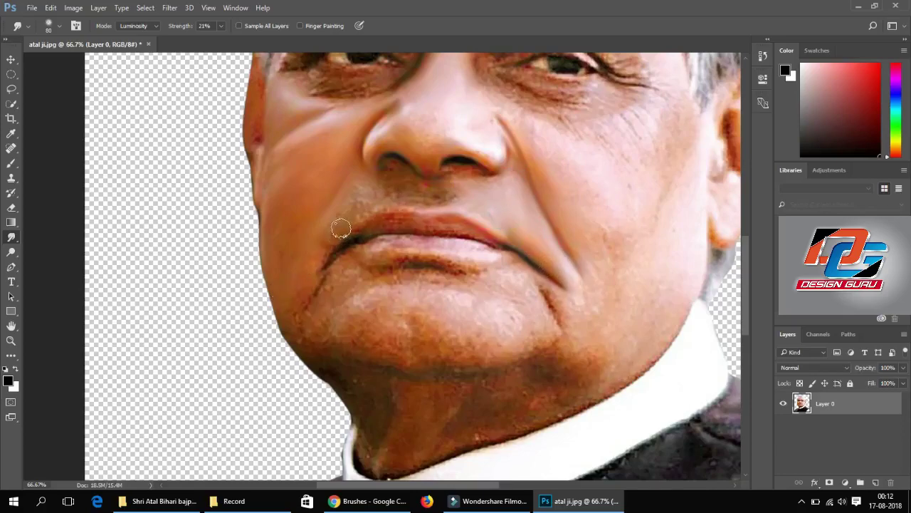
mouse_move(334, 228)
left_mouse_down()
mouse_move(330, 245)
mouse_move(342, 238)
mouse_move(325, 254)
mouse_move(354, 224)
left_mouse_up()
Step: Blend the dark lip-corner line, enlarging the smudge brush to 35
scroll(356, 243, "up", 2)
scroll(332, 237, "up", 2)
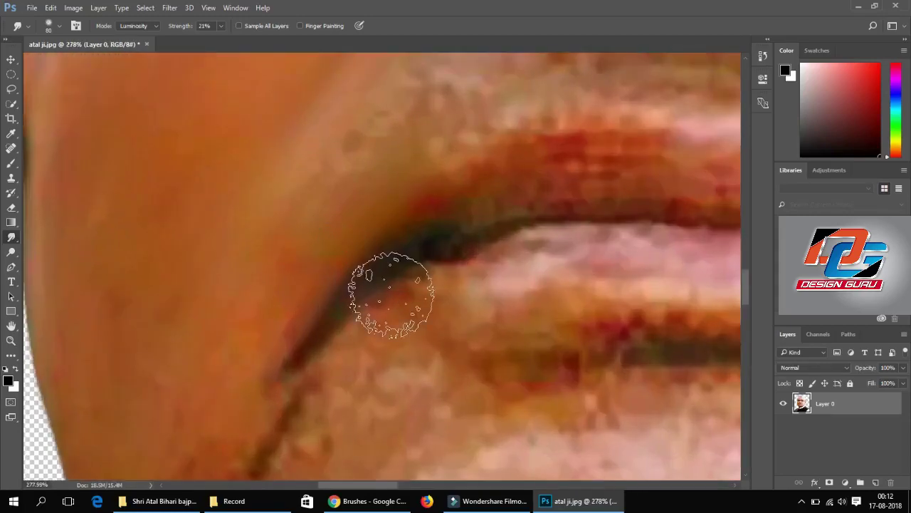
mouse_move(319, 331)
left_mouse_down()
mouse_move(370, 280)
mouse_move(297, 356)
mouse_move(407, 211)
left_mouse_up()
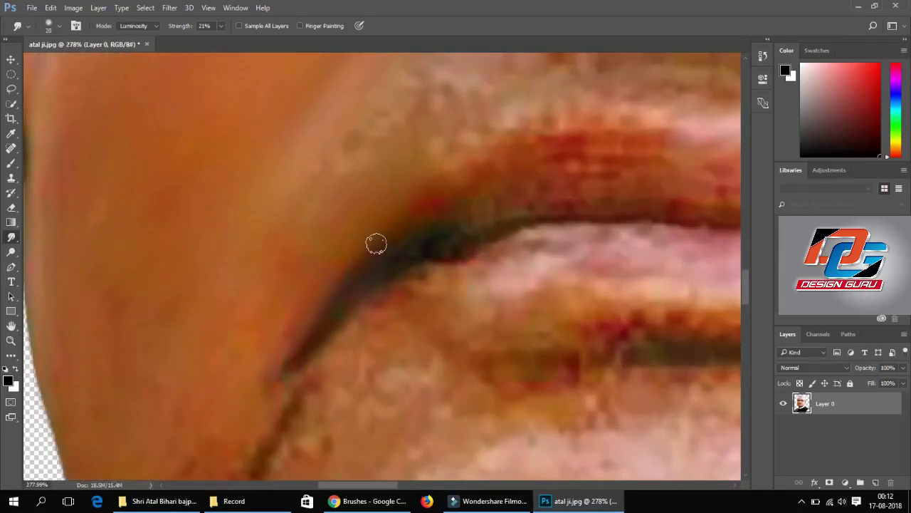
key("bracketright")
key("bracketright")
key("bracketright")
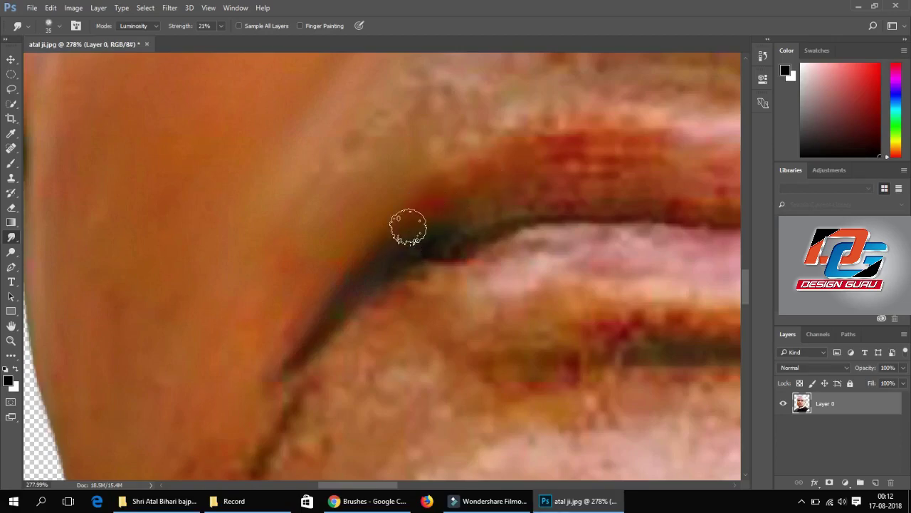
left_click_drag(413, 223, 475, 174)
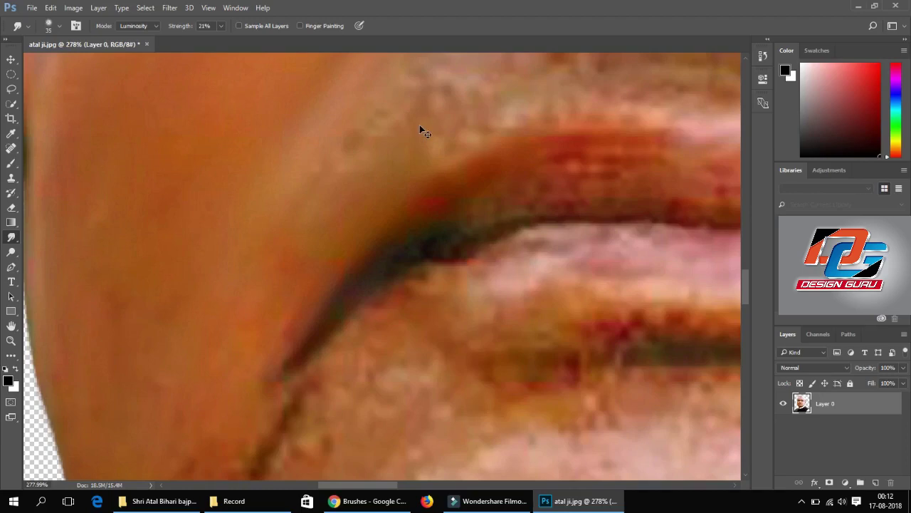
key("ctrl+1")
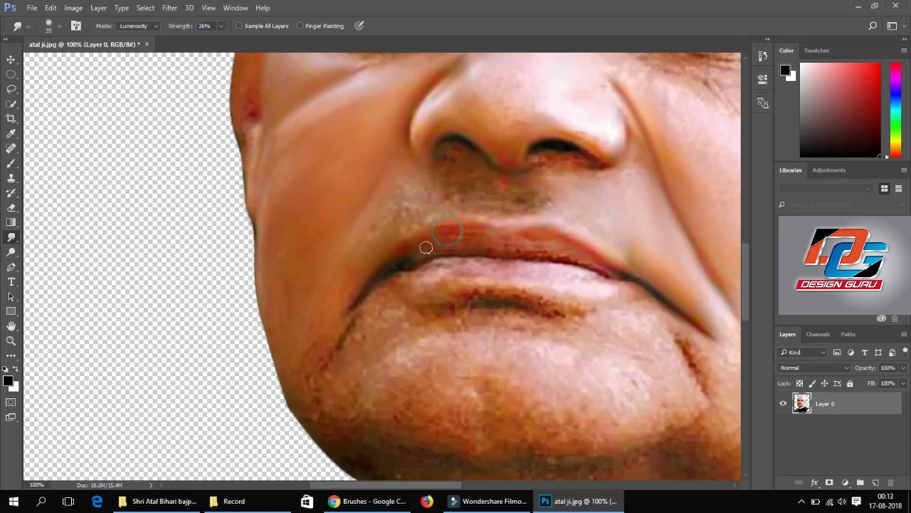
Step: Soften the upper and lower lip lines and the lip corners
mouse_move(433, 244)
left_mouse_down()
mouse_move(393, 272)
mouse_move(464, 248)
mouse_move(474, 254)
left_mouse_up()
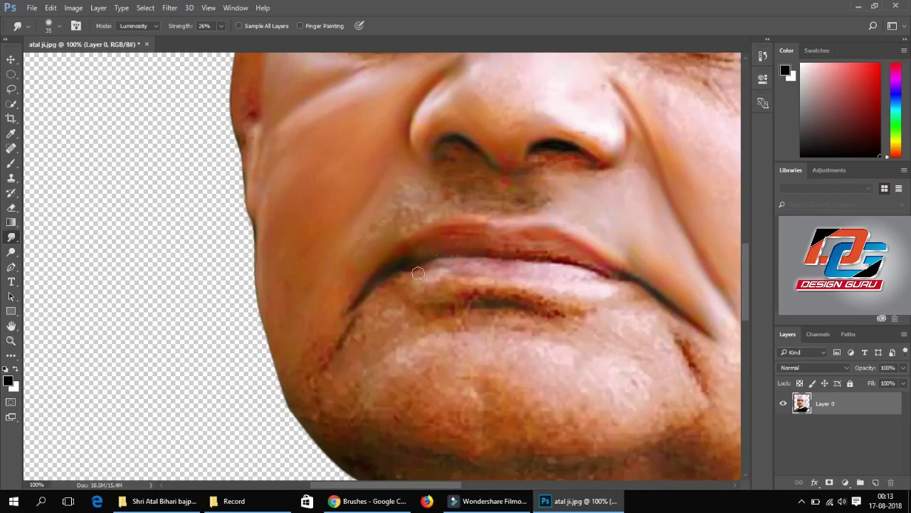
left_click_drag(415, 265, 372, 279)
left_click_drag(498, 255, 571, 255)
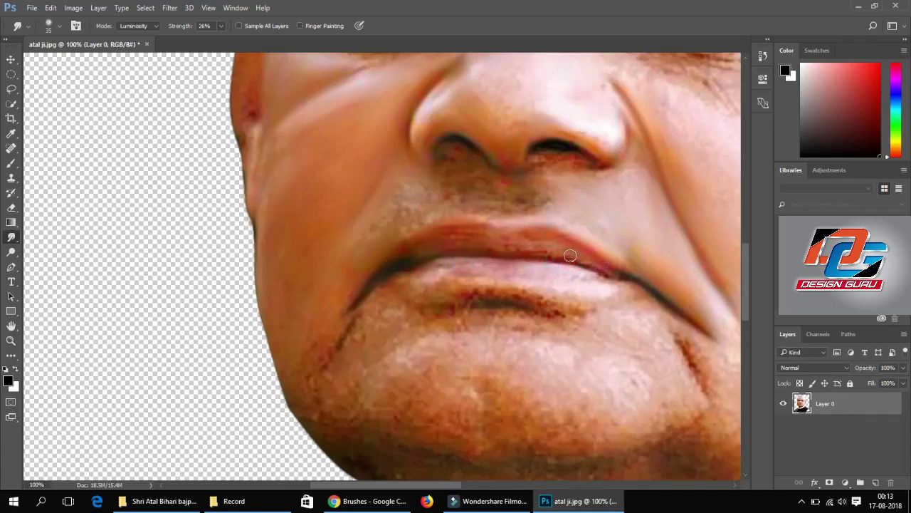
left_click_drag(608, 280, 626, 287)
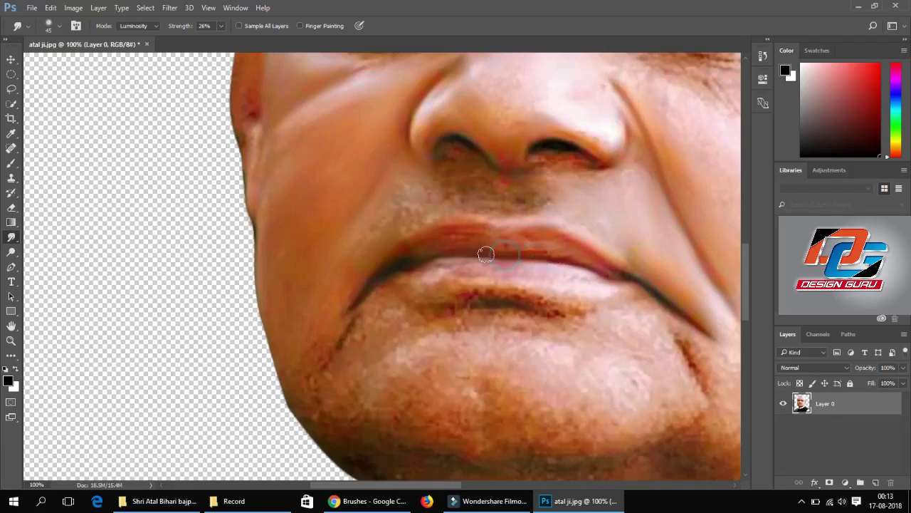
left_click_drag(444, 236, 476, 236)
mouse_move(402, 254)
left_mouse_down()
mouse_move(508, 237)
mouse_move(605, 271)
left_mouse_up()
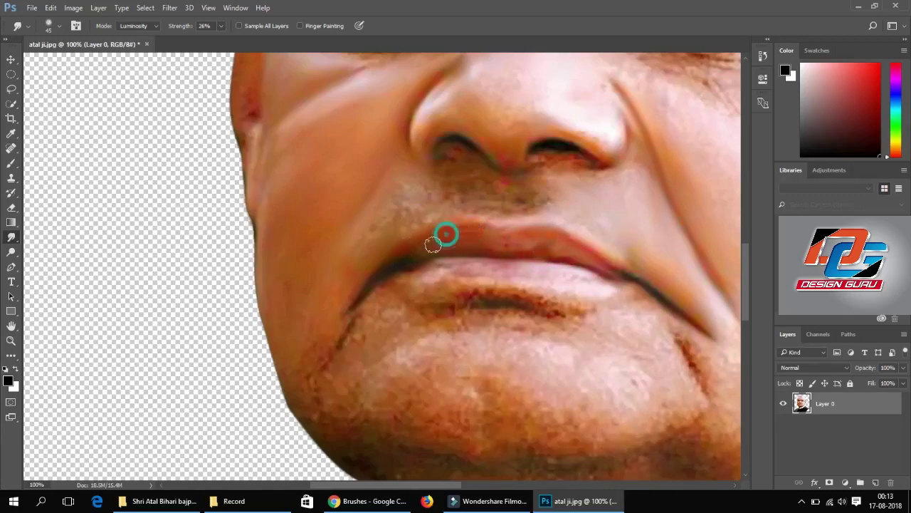
left_click_drag(475, 229, 380, 260)
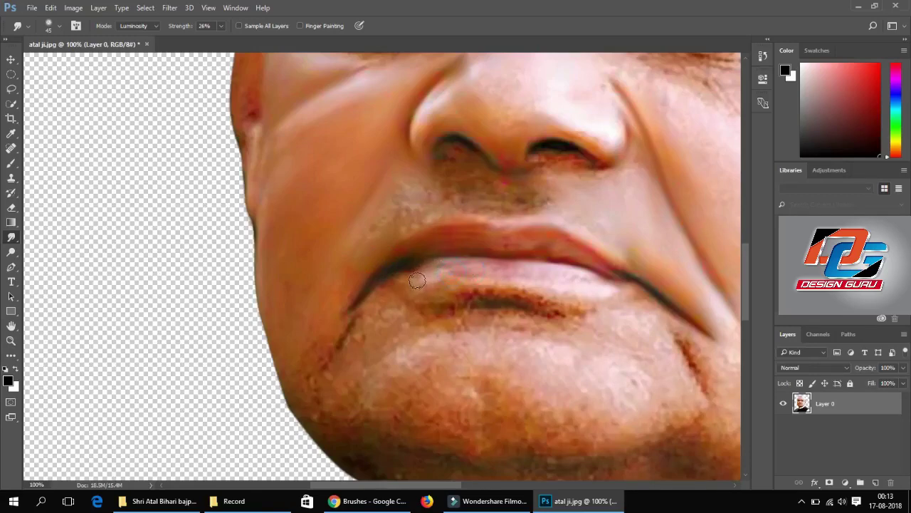
mouse_move(519, 292)
left_mouse_down()
mouse_move(633, 290)
mouse_move(496, 300)
mouse_move(489, 309)
mouse_move(575, 325)
mouse_move(464, 299)
mouse_move(472, 291)
mouse_move(443, 293)
left_mouse_up()
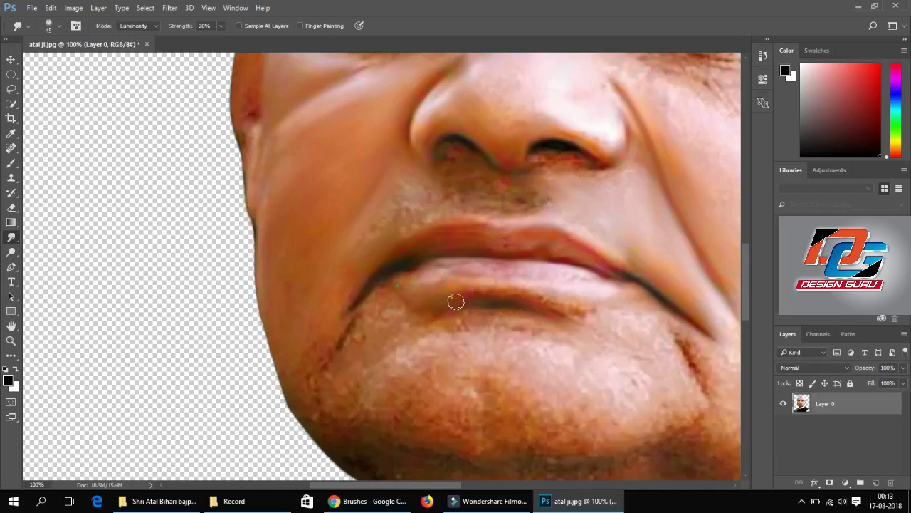
Step: Smooth the crease under the lower lip and the chin crease
left_click_drag(562, 288, 585, 321)
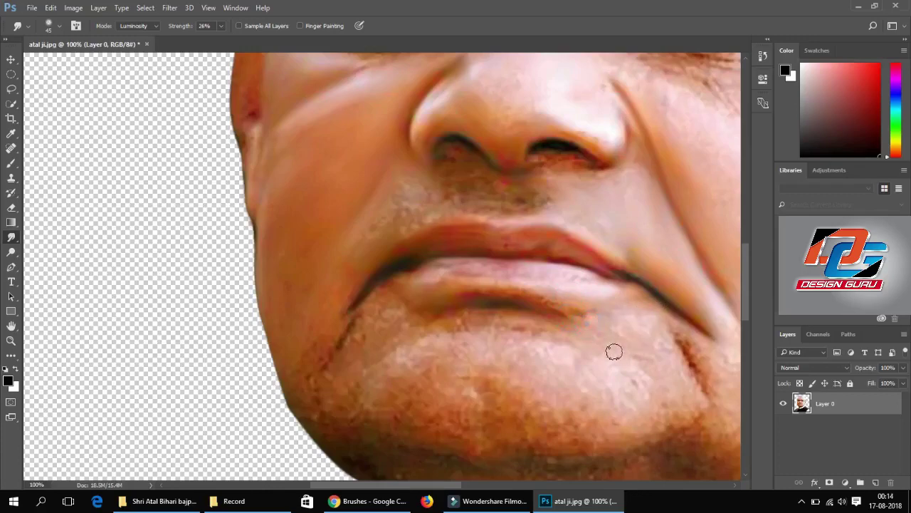
left_click_drag(421, 315, 492, 303)
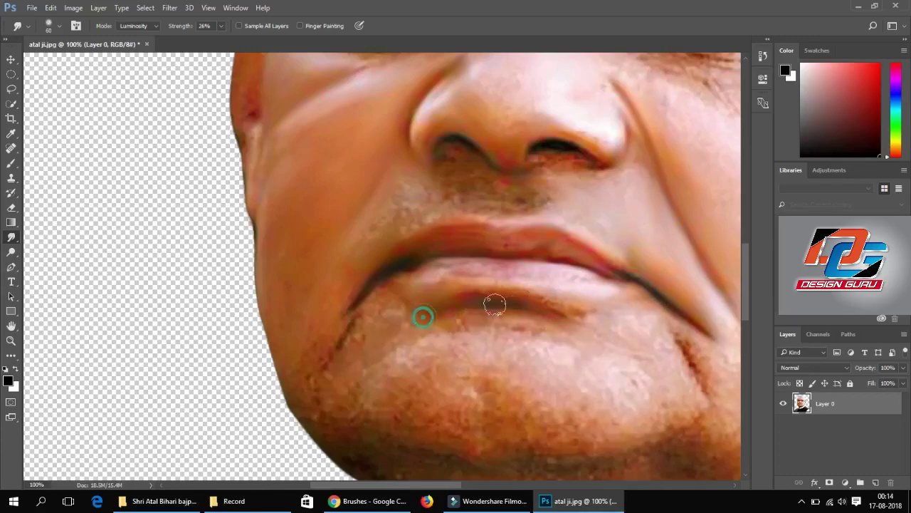
left_click_drag(568, 320, 549, 319)
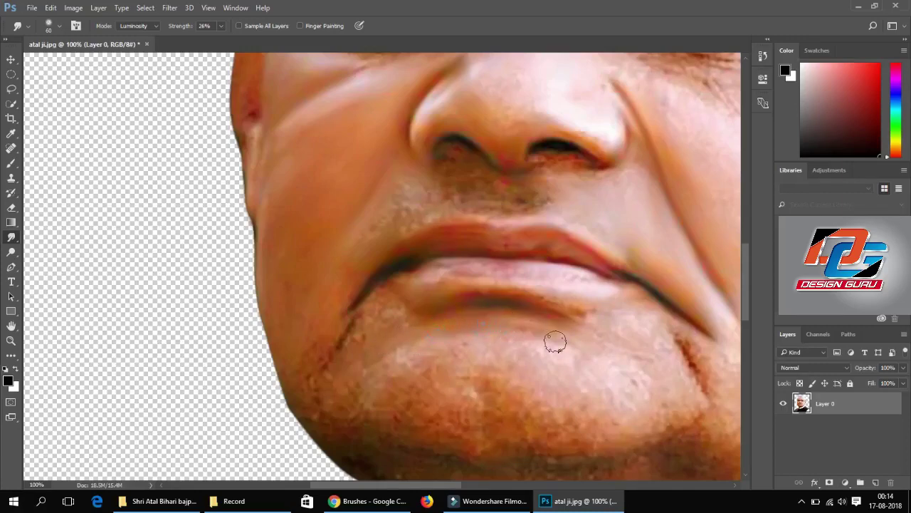
mouse_move(392, 304)
left_mouse_down()
mouse_move(422, 318)
mouse_move(417, 301)
left_mouse_up()
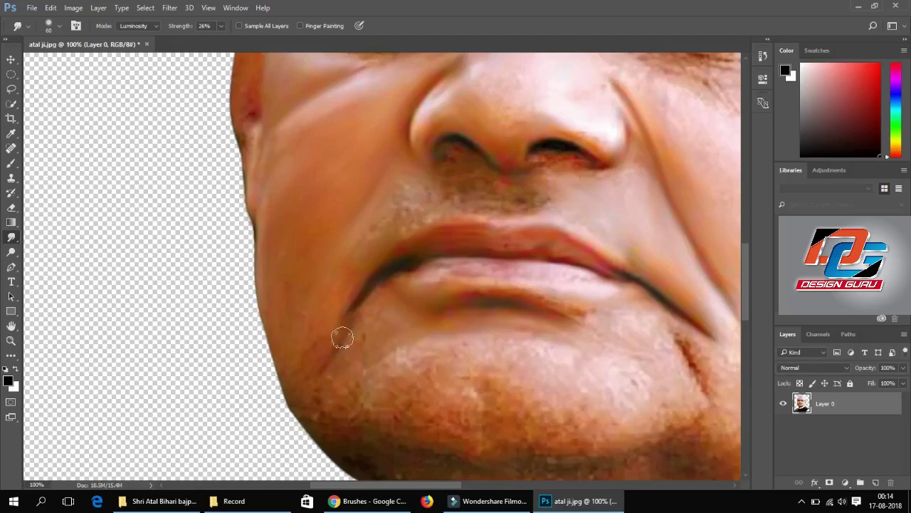
mouse_move(342, 338)
left_mouse_down()
mouse_move(320, 356)
mouse_move(366, 283)
mouse_move(315, 385)
mouse_move(326, 316)
mouse_move(283, 403)
mouse_move(276, 326)
mouse_move(275, 413)
mouse_move(287, 423)
mouse_move(281, 356)
mouse_move(325, 448)
left_mouse_up()
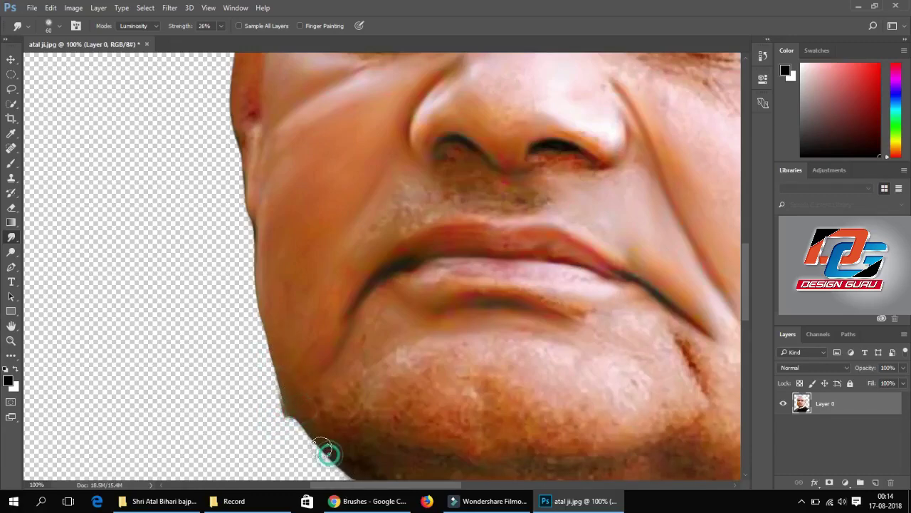
scroll(301, 182, "down", 2)
scroll(330, 206, "down", 3)
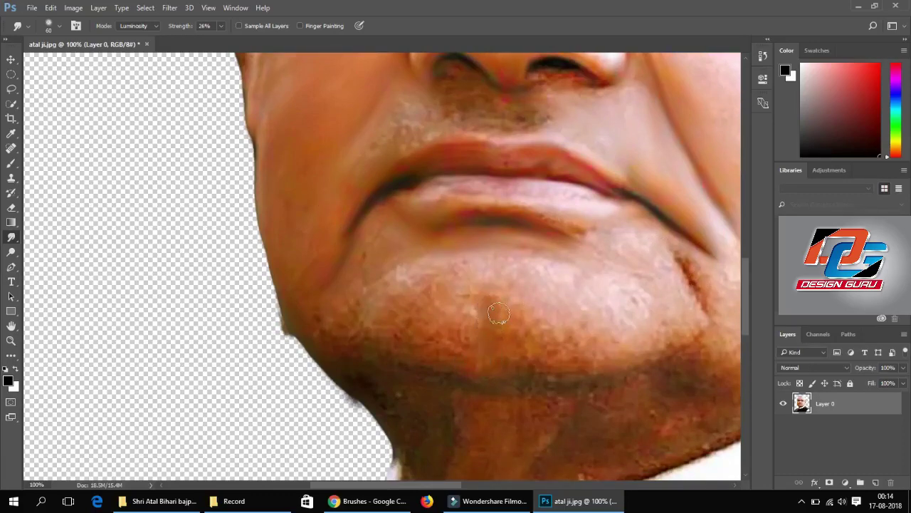
left_click_drag(501, 321, 487, 294)
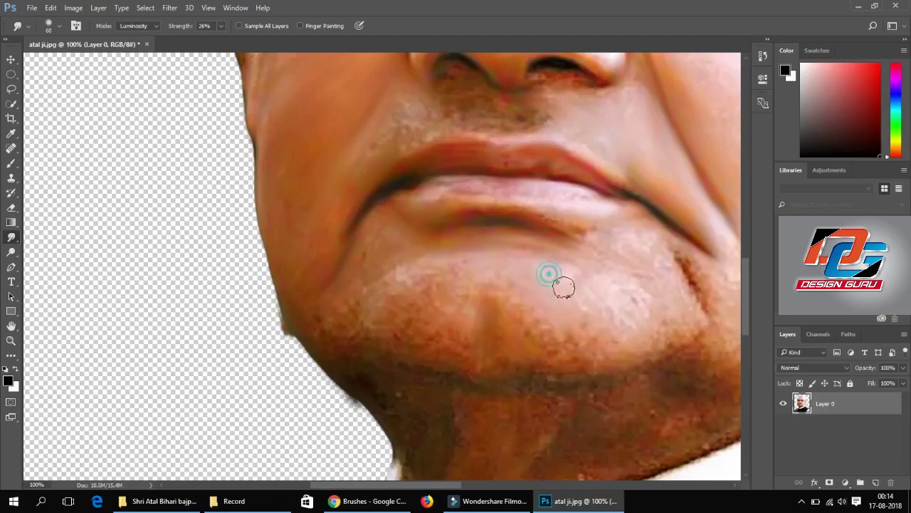
Step: Enlarge the smudge brush to 70 and dab-blend the chin skin tones evenly
key("bracketright")
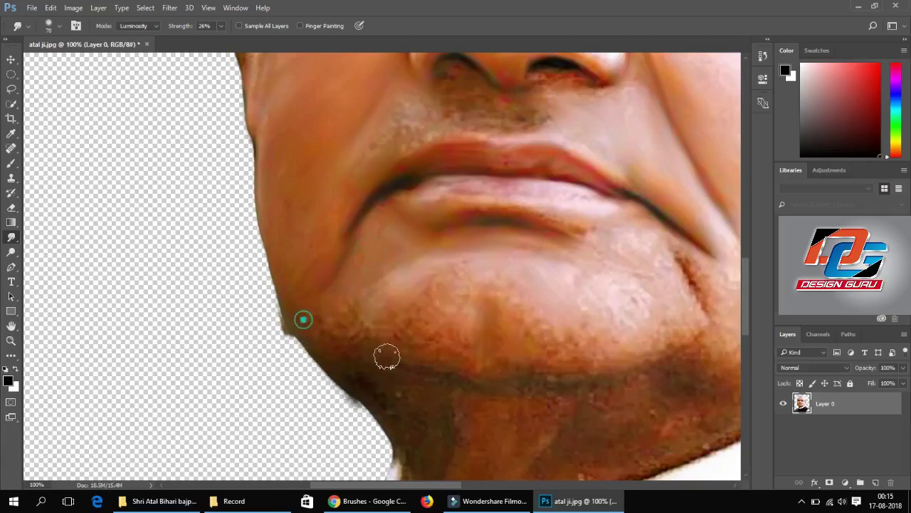
left_click(335, 319)
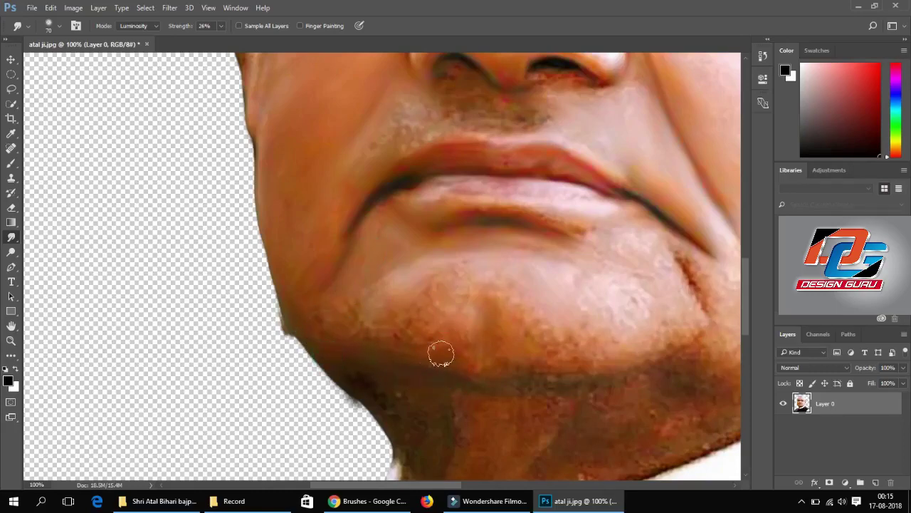
left_click(411, 343)
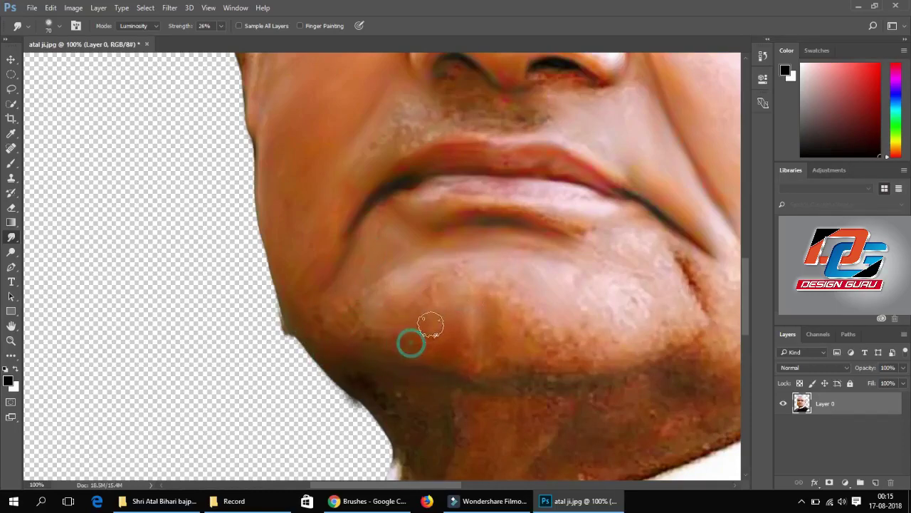
left_click(358, 331)
left_click(350, 315)
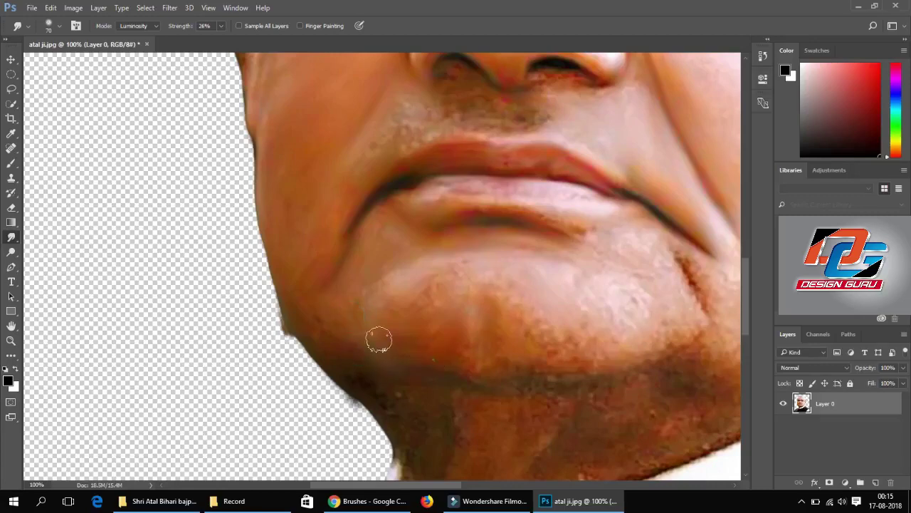
left_click(428, 374)
left_click(332, 353)
left_click(415, 362)
left_click(540, 358)
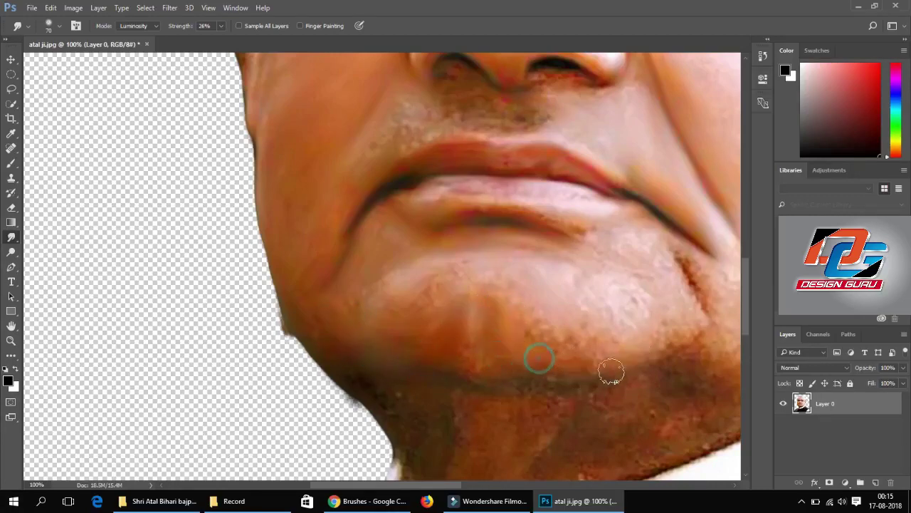
left_click_drag(467, 321, 466, 306)
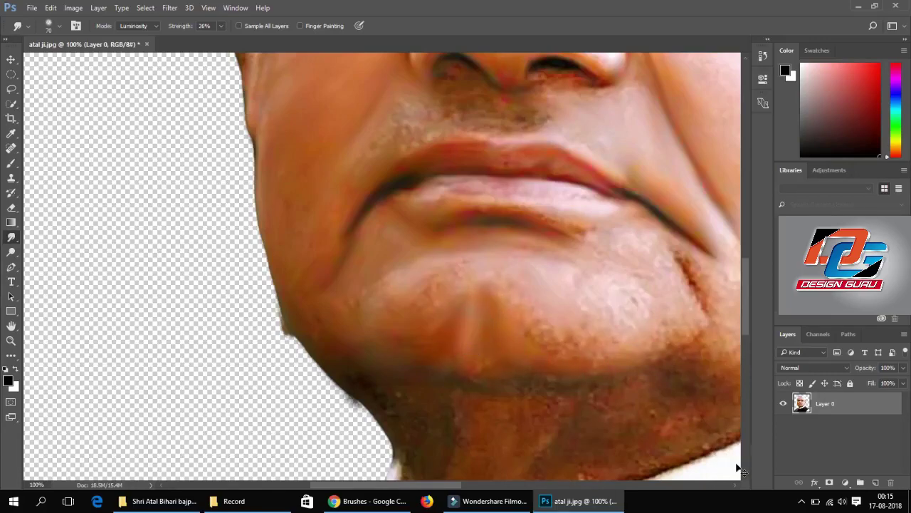
key("ctrl+minus")
key("ctrl+minus")
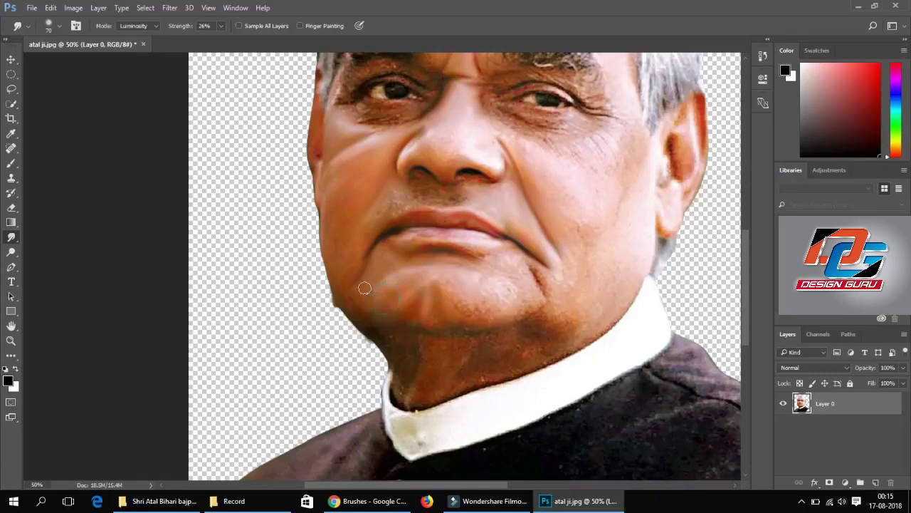
Step: Blend the jaw shading, jowl creases, mouth corner and upper lip
mouse_move(364, 288)
left_mouse_down()
mouse_move(455, 334)
mouse_move(522, 319)
left_mouse_up()
mouse_move(456, 341)
left_mouse_down()
mouse_move(460, 321)
mouse_move(539, 314)
left_mouse_up()
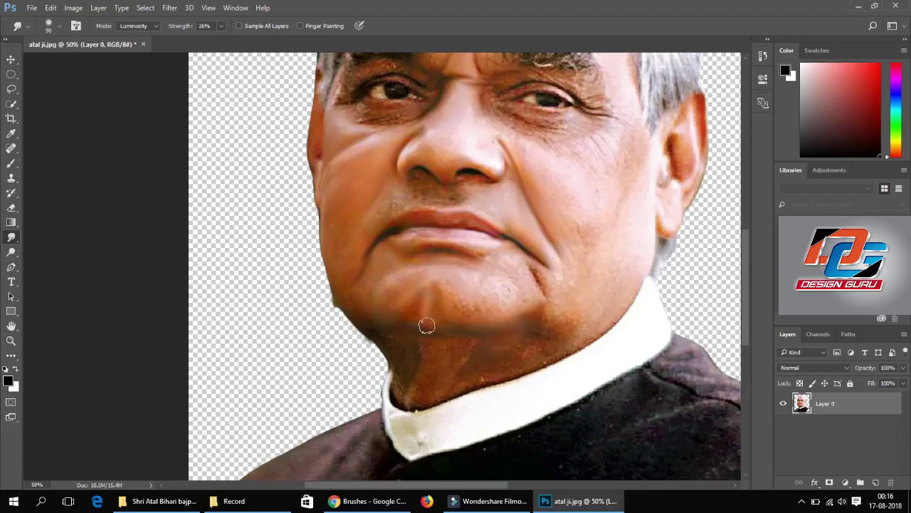
mouse_move(427, 325)
left_mouse_down()
mouse_move(472, 328)
mouse_move(452, 307)
mouse_move(496, 312)
left_mouse_up()
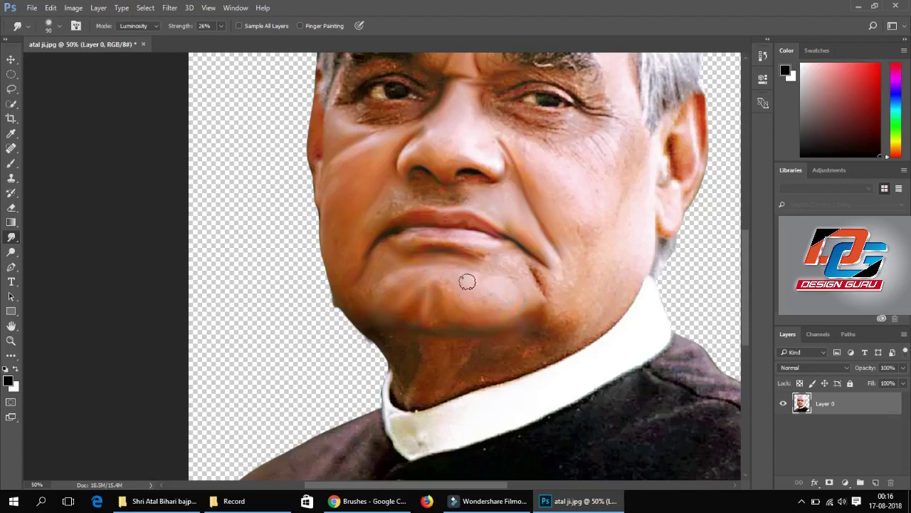
left_click_drag(530, 274, 560, 294)
left_click_drag(510, 264, 519, 294)
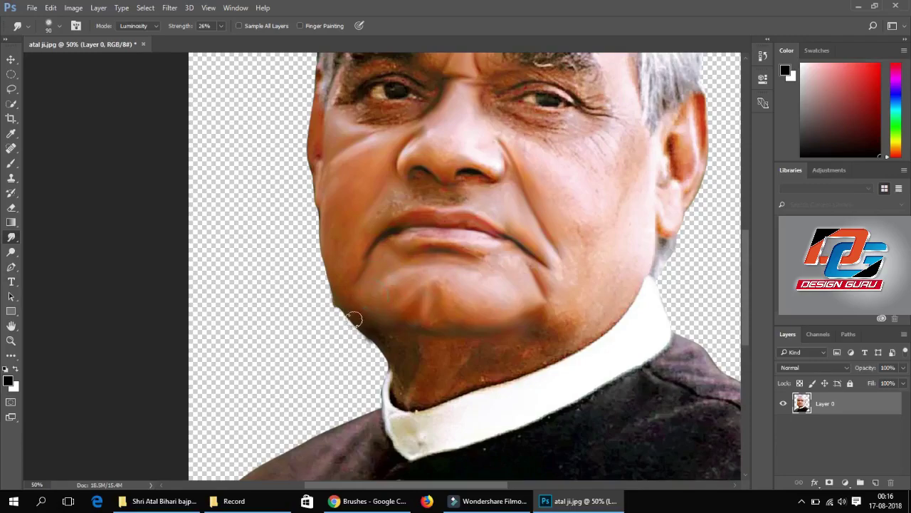
left_click_drag(353, 319, 376, 325)
left_click_drag(355, 247, 400, 196)
mouse_move(467, 197)
left_mouse_down()
mouse_move(410, 195)
mouse_move(472, 197)
mouse_move(515, 216)
mouse_move(549, 269)
mouse_move(543, 244)
left_mouse_up()
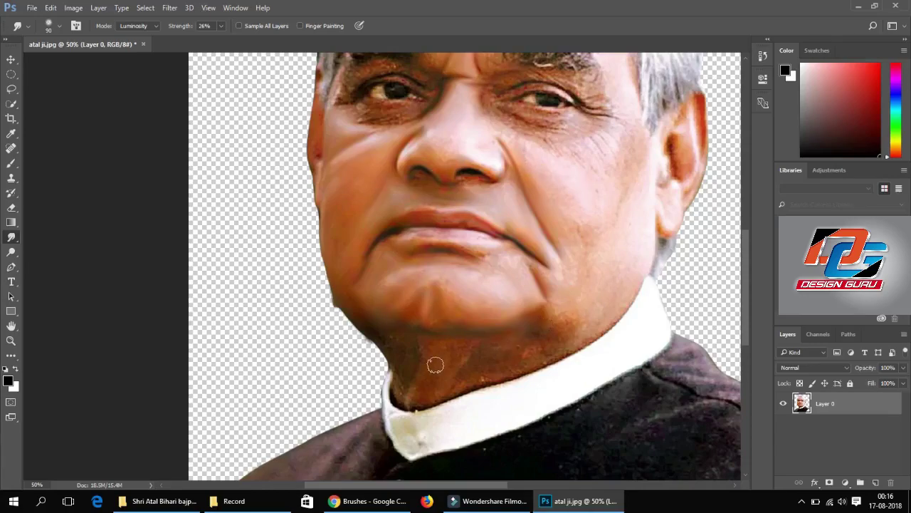
Step: Blend the neck outline and skin below the chin down to the collar
mouse_move(411, 359)
left_mouse_down()
mouse_move(411, 378)
mouse_move(394, 398)
mouse_move(411, 325)
mouse_move(393, 349)
mouse_move(383, 348)
mouse_move(384, 363)
left_mouse_up()
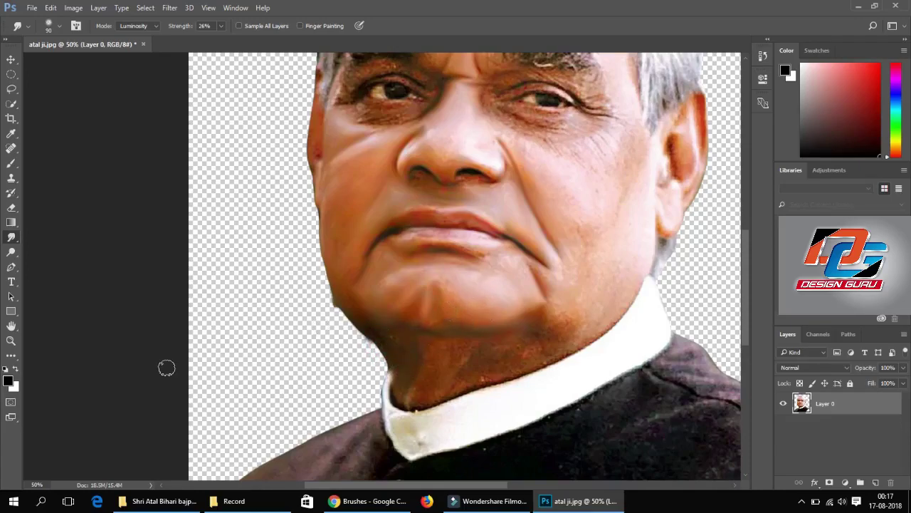
mouse_move(379, 336)
left_mouse_down()
mouse_move(406, 327)
mouse_move(423, 405)
mouse_move(453, 405)
mouse_move(562, 362)
mouse_move(631, 306)
mouse_move(590, 342)
mouse_move(647, 277)
mouse_move(565, 354)
mouse_move(519, 378)
mouse_move(533, 366)
mouse_move(430, 411)
mouse_move(381, 392)
mouse_move(420, 411)
mouse_move(534, 373)
mouse_move(452, 378)
mouse_move(448, 366)
mouse_move(413, 399)
mouse_move(446, 348)
mouse_move(478, 346)
mouse_move(482, 368)
mouse_move(575, 322)
left_mouse_up()
mouse_move(533, 357)
left_mouse_down()
mouse_move(579, 328)
mouse_move(570, 320)
mouse_move(603, 308)
left_mouse_up()
mouse_move(528, 354)
left_mouse_down()
mouse_move(508, 362)
mouse_move(519, 332)
mouse_move(468, 368)
mouse_move(480, 348)
mouse_move(587, 327)
left_mouse_up()
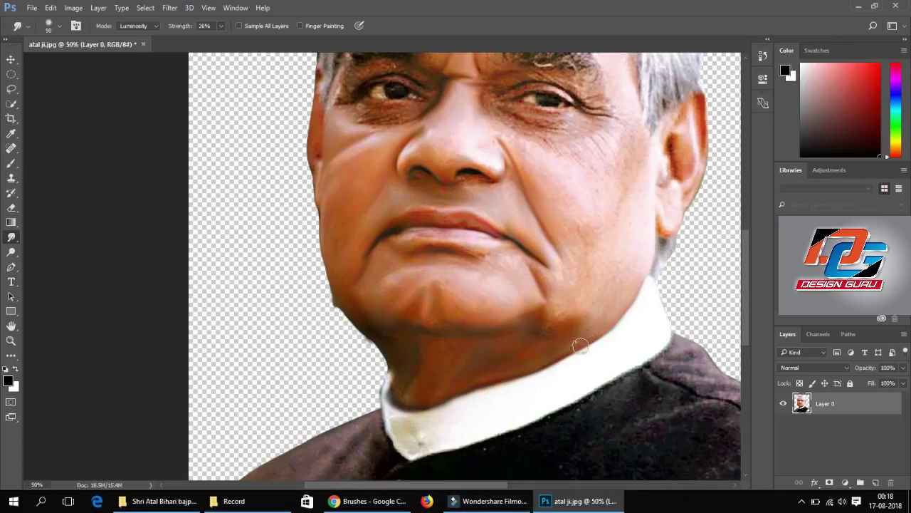
Step: Duplicate the portrait layer and toggle visibility to compare the smudged copy with the original
left_click_drag(796, 407, 876, 481)
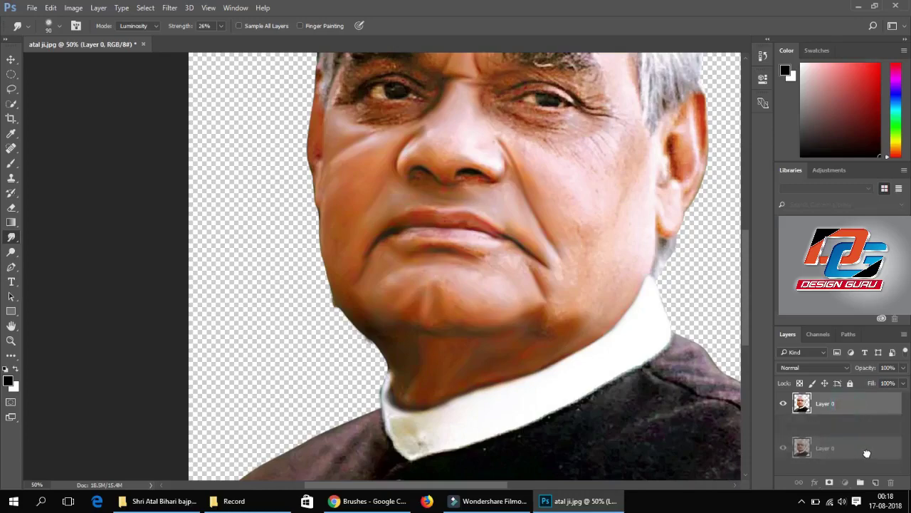
left_click(783, 426)
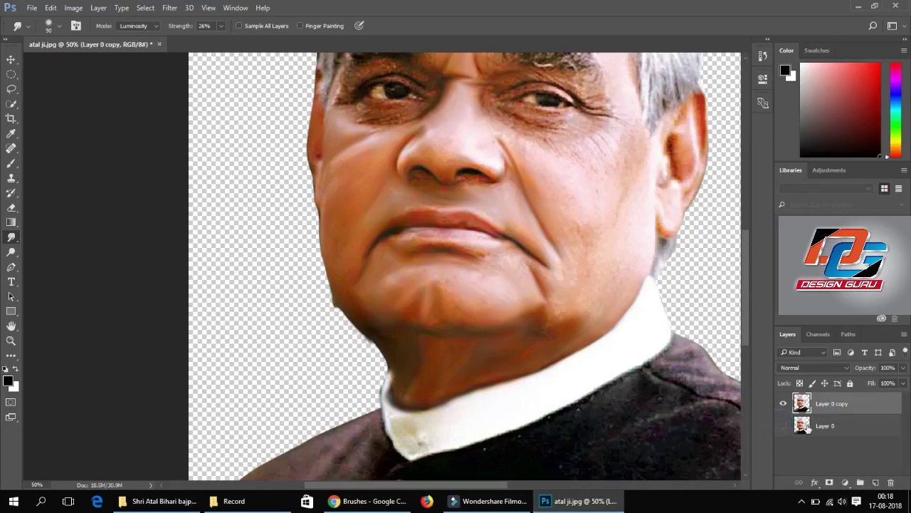
left_click(783, 404)
left_click(783, 425)
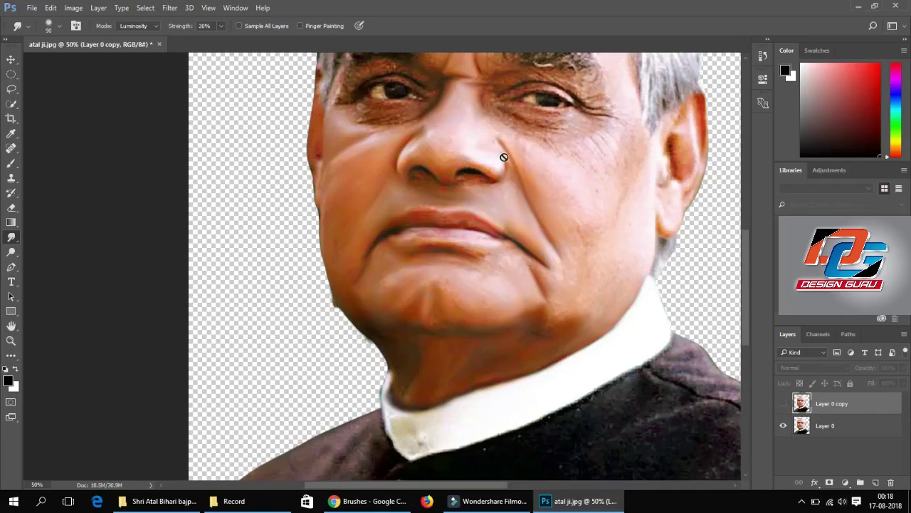
Step: Make Layer 0 the active layer, leaving Layer 0 copy hidden
scroll(504, 157, "up", 3)
scroll(504, 164, "down", 1)
scroll(504, 173, "down", 5)
scroll(507, 176, "down", 3)
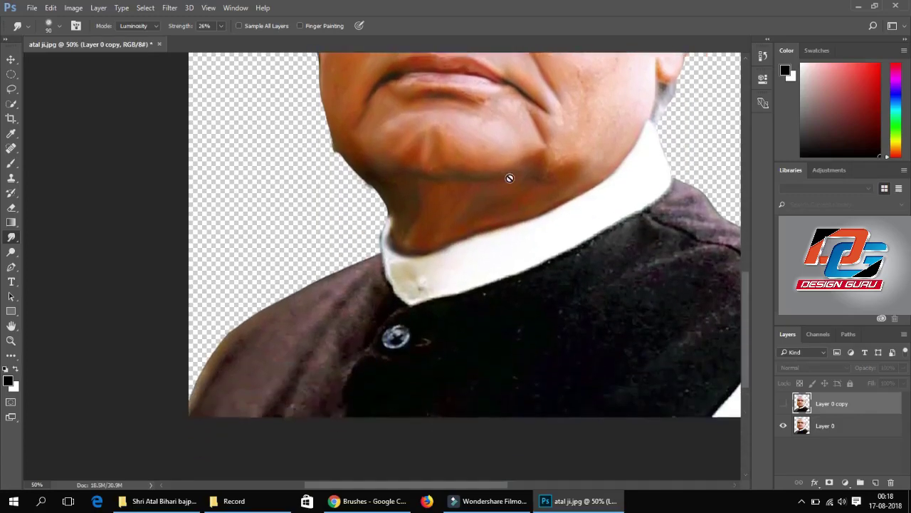
scroll(617, 230, "up", 3)
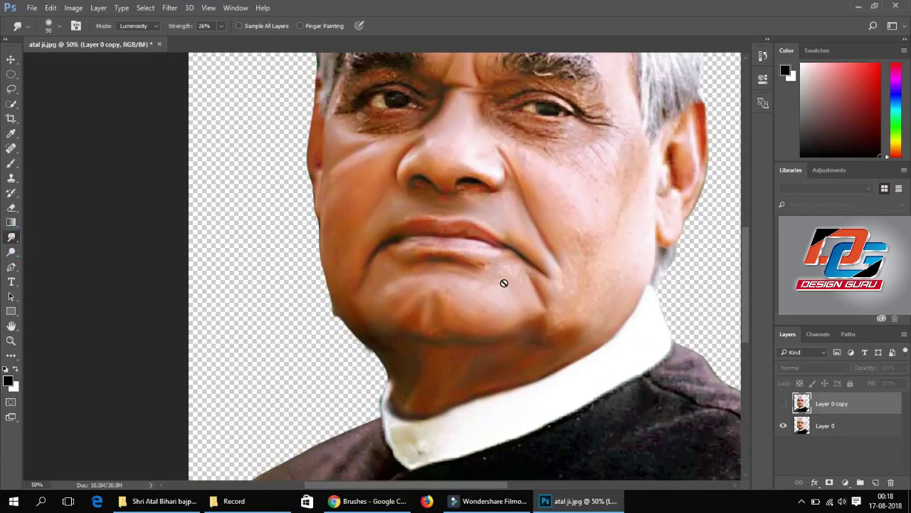
left_click(821, 428)
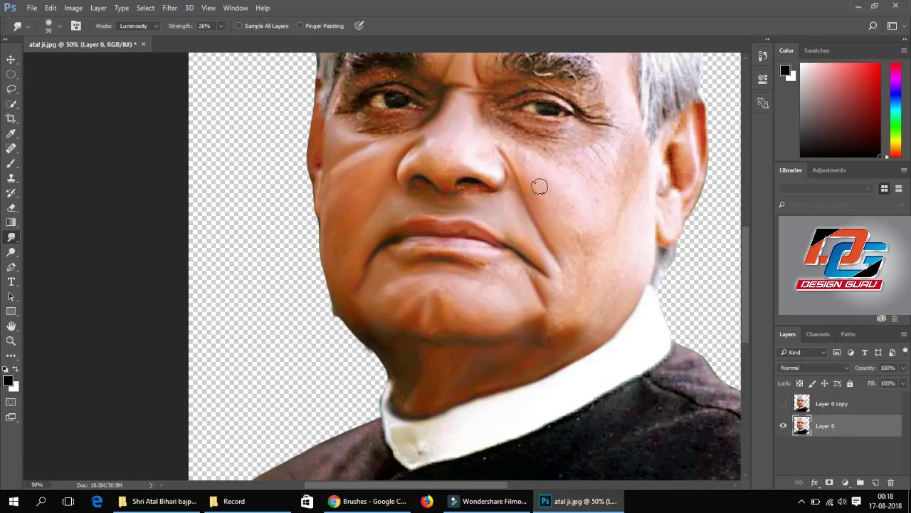
Step: Smudge the forehead skin smooth and blend the skin across the nostrils
scroll(485, 238, "up", 3)
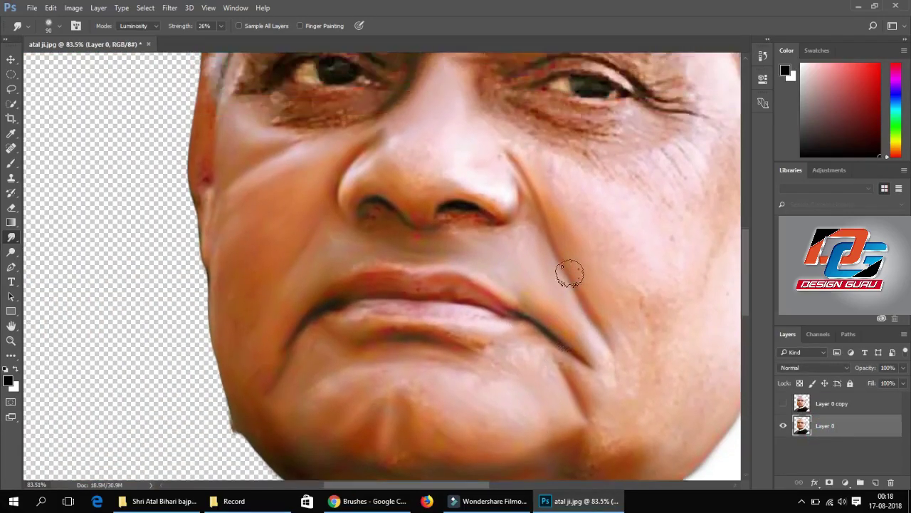
left_click_drag(505, 164, 562, 448)
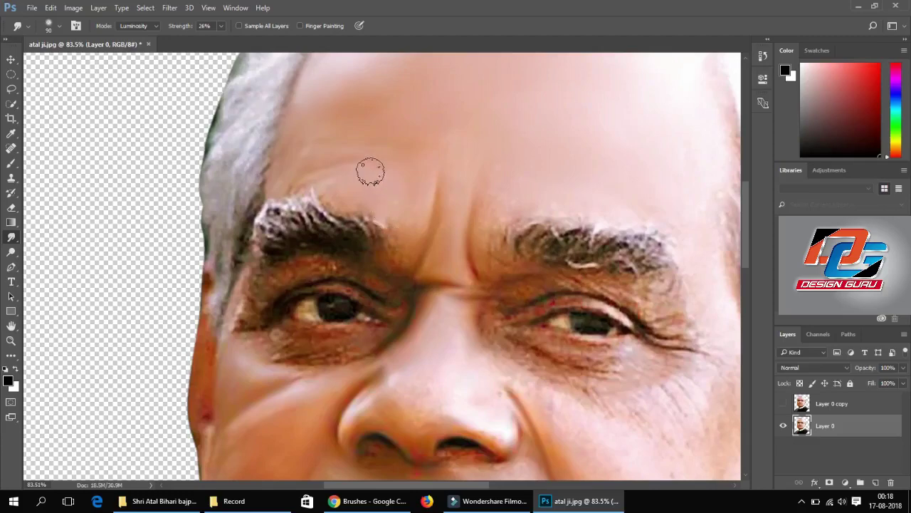
left_click_drag(321, 171, 378, 159)
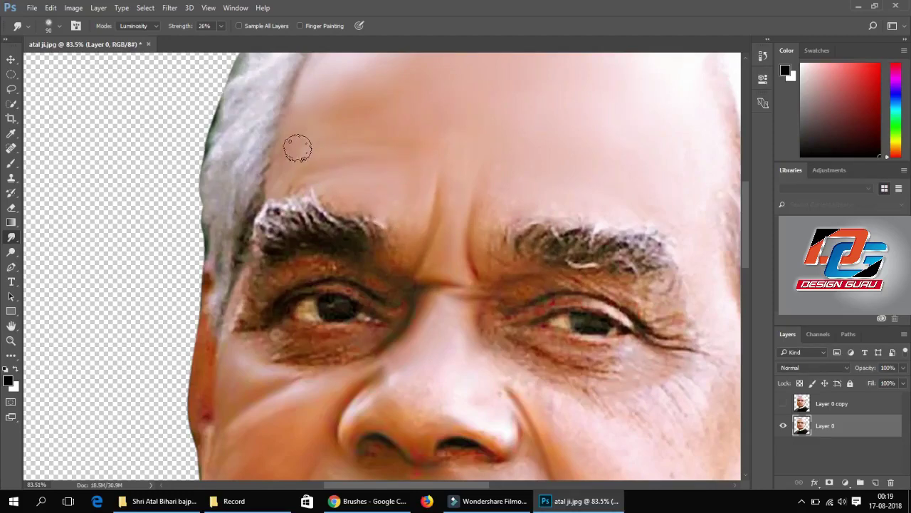
left_click_drag(298, 148, 281, 173)
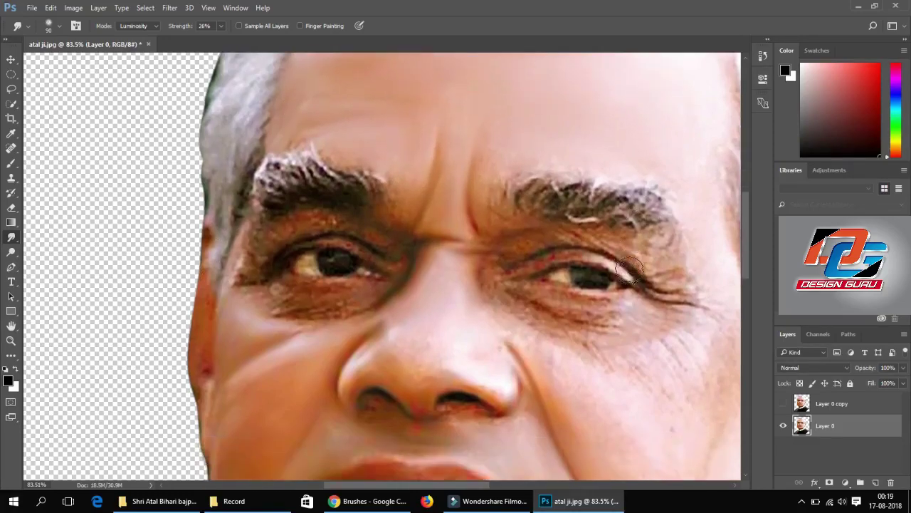
scroll(433, 299, "down", 5)
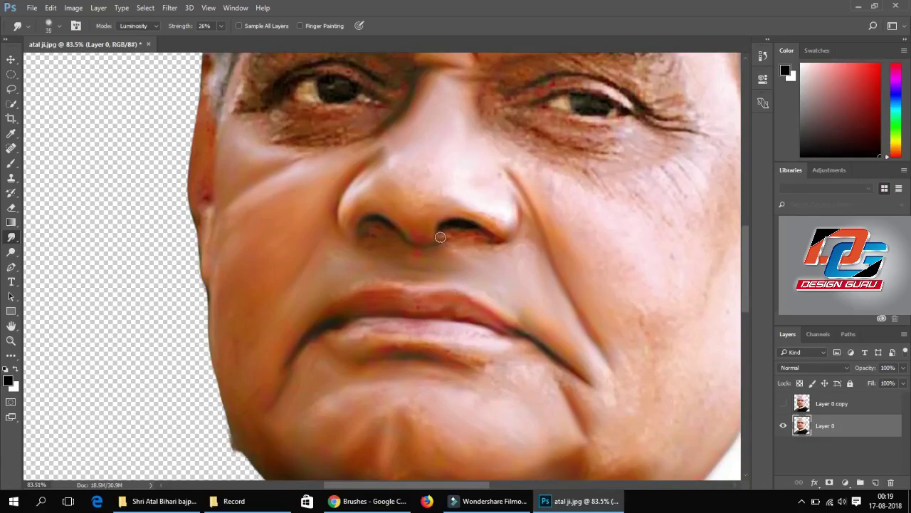
mouse_move(458, 225)
left_mouse_down()
mouse_move(452, 231)
mouse_move(462, 225)
left_mouse_up()
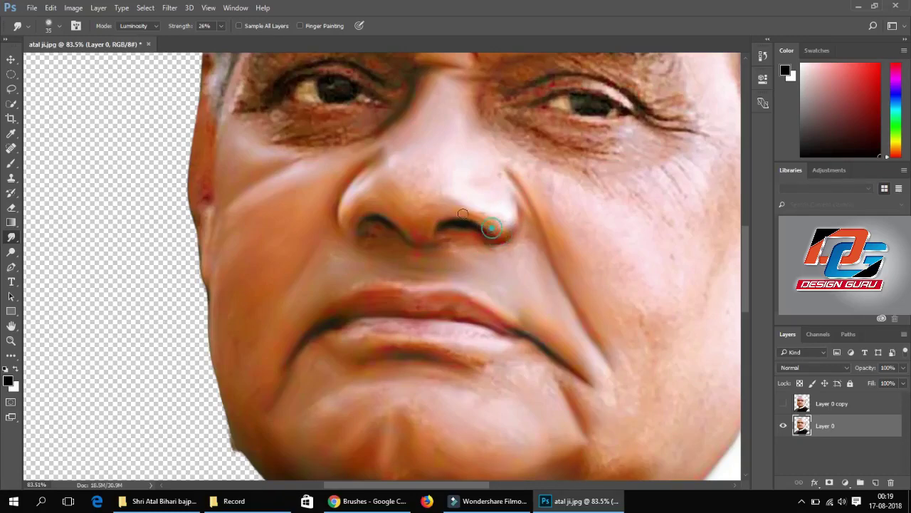
mouse_move(488, 218)
left_mouse_down()
mouse_move(418, 240)
mouse_move(428, 222)
mouse_move(430, 243)
mouse_move(418, 246)
left_mouse_up()
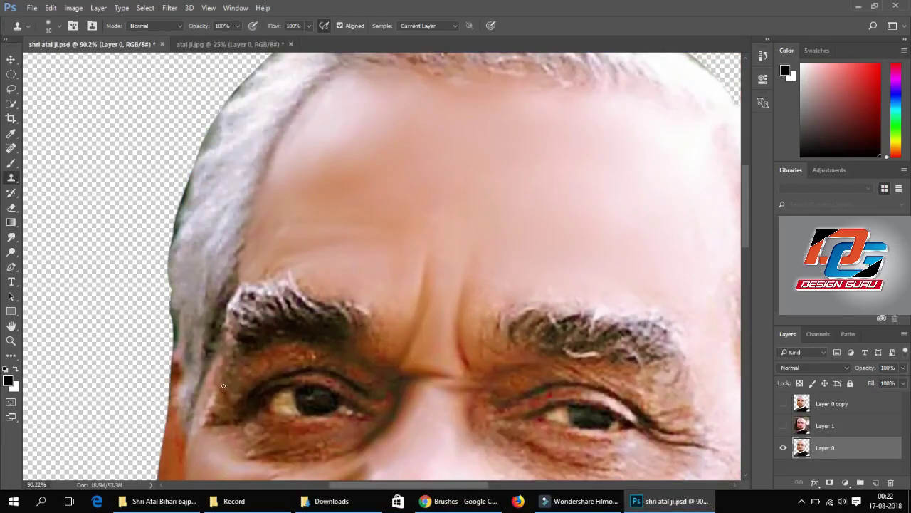
Step: Smear the left eyebrow hairs into painterly strokes, raising smudge strength to 33%
left_click(12, 236)
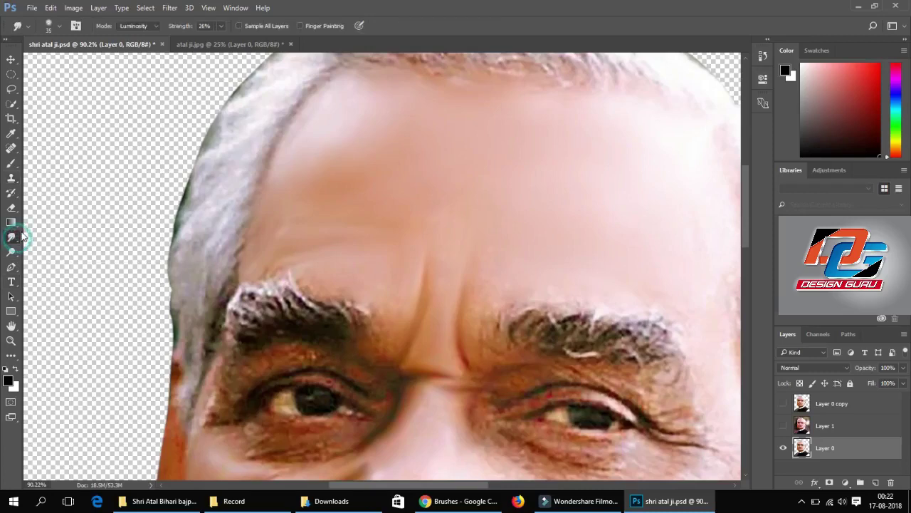
mouse_move(329, 327)
left_mouse_down()
mouse_move(359, 318)
mouse_move(288, 273)
left_mouse_up()
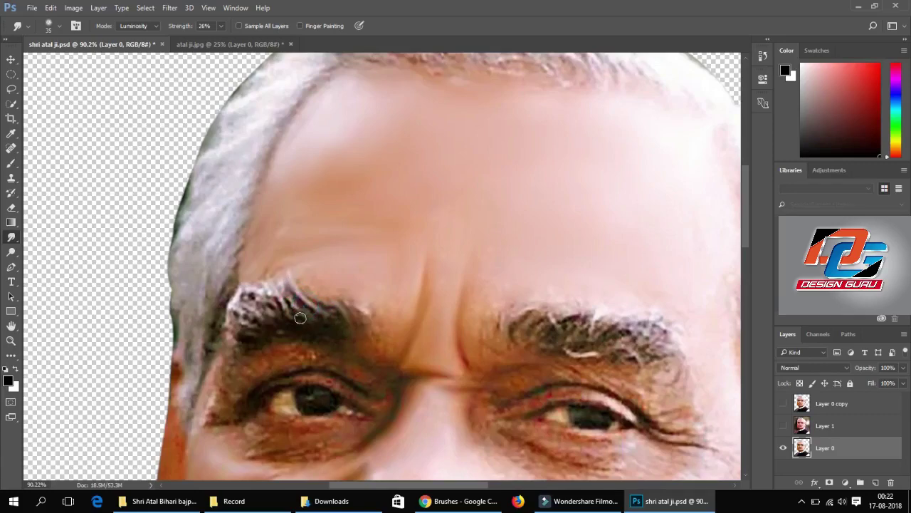
mouse_move(300, 317)
left_mouse_down()
mouse_move(271, 308)
mouse_move(240, 340)
mouse_move(280, 333)
mouse_move(271, 321)
mouse_move(313, 337)
left_mouse_up()
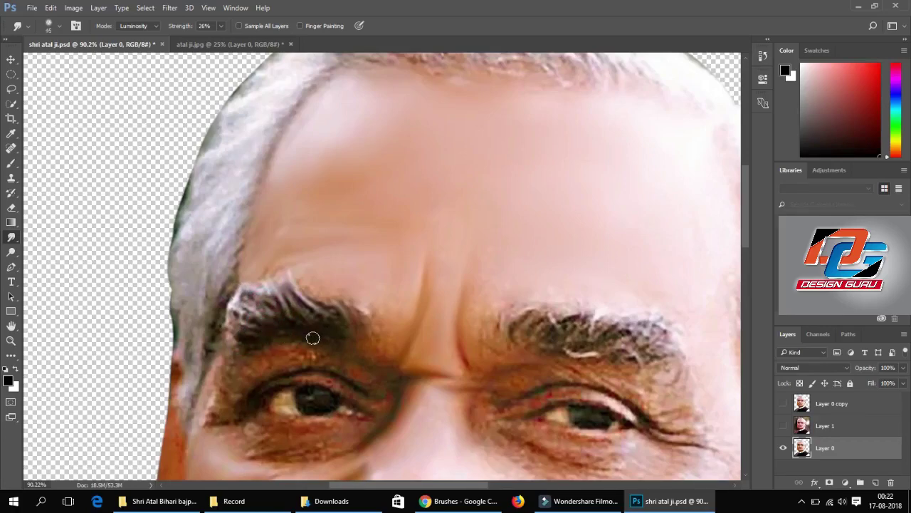
left_click(222, 25)
left_click(208, 25)
left_click(304, 329)
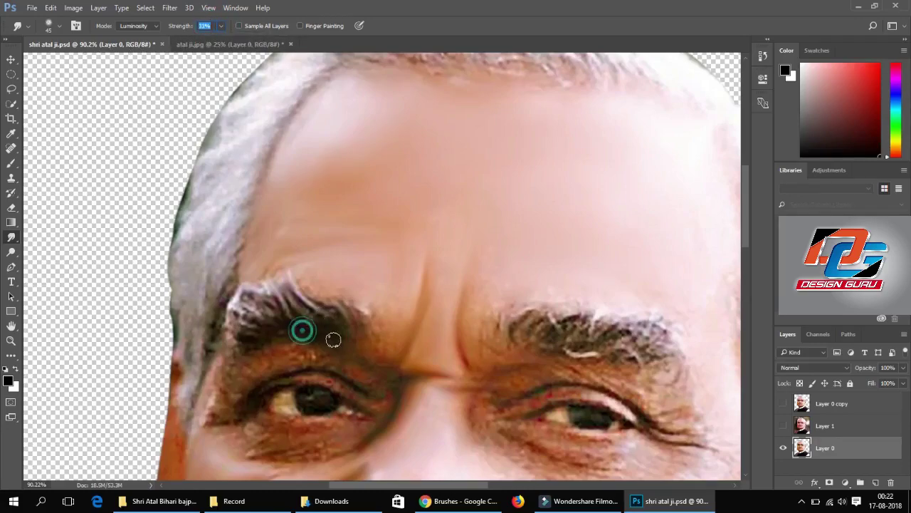
left_click(333, 339)
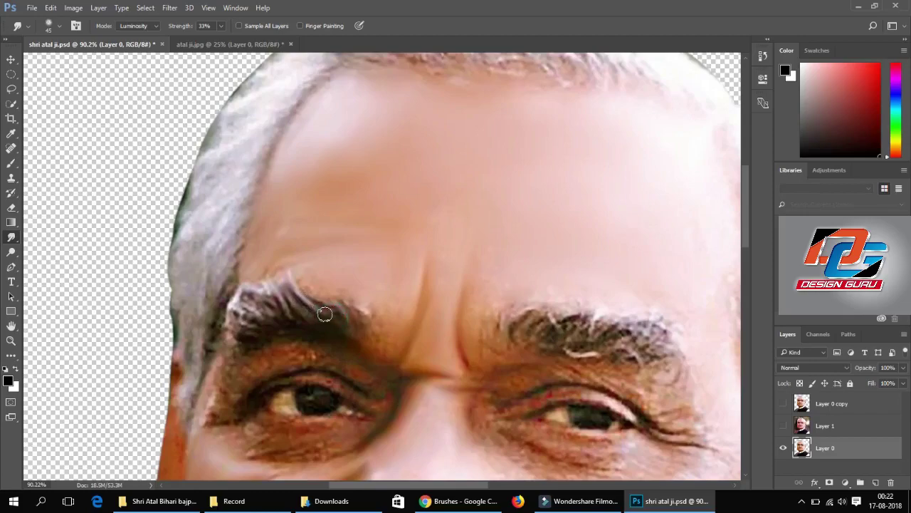
left_click_drag(296, 288, 358, 328)
mouse_move(307, 305)
left_mouse_down()
mouse_move(289, 320)
mouse_move(264, 301)
mouse_move(305, 320)
mouse_move(290, 271)
mouse_move(245, 314)
mouse_move(261, 325)
mouse_move(235, 303)
mouse_move(257, 308)
mouse_move(260, 321)
mouse_move(199, 412)
left_mouse_up()
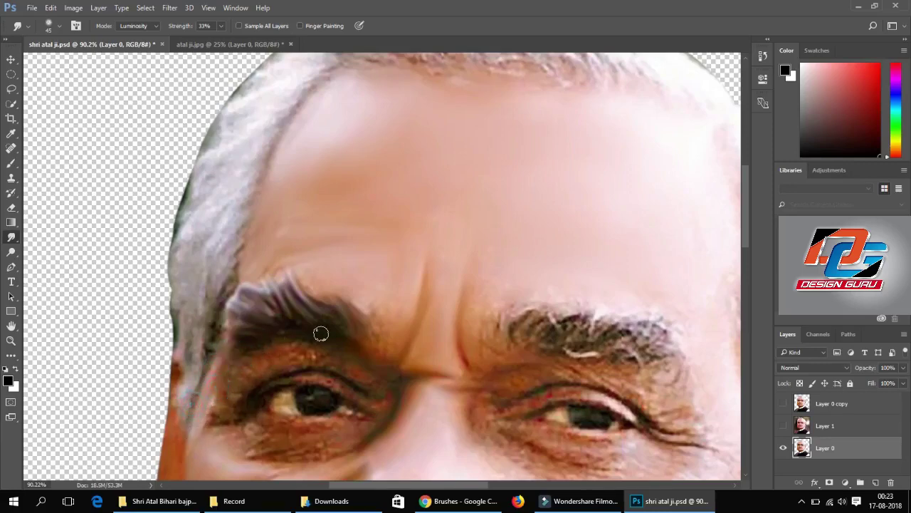
Step: Blend the skin above the left eyelid, beside the eye and beneath it at 29% strength
mouse_move(320, 340)
left_mouse_down()
mouse_move(280, 336)
mouse_move(305, 335)
mouse_move(371, 366)
mouse_move(305, 346)
mouse_move(223, 370)
left_mouse_up()
left_click_drag(214, 401, 238, 366)
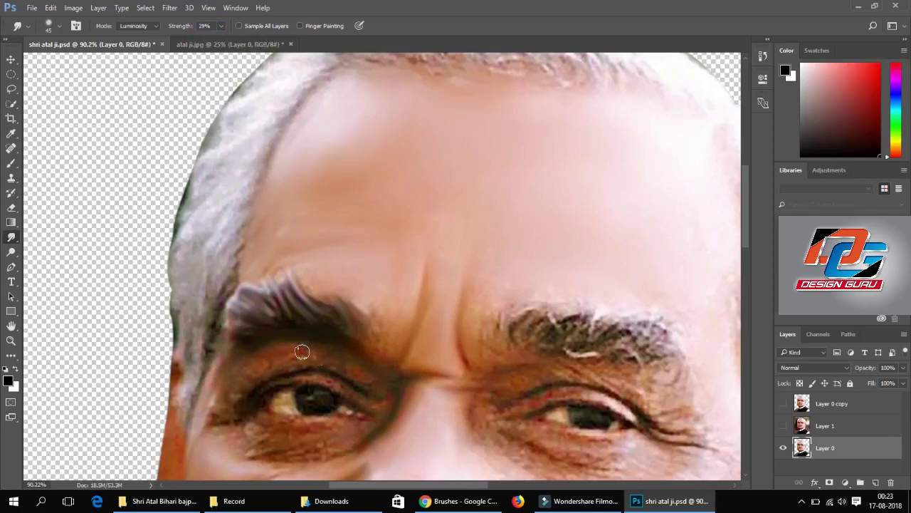
mouse_move(295, 356)
left_mouse_down()
mouse_move(335, 356)
mouse_move(377, 384)
mouse_move(321, 347)
left_mouse_up()
left_click_drag(251, 368, 238, 396)
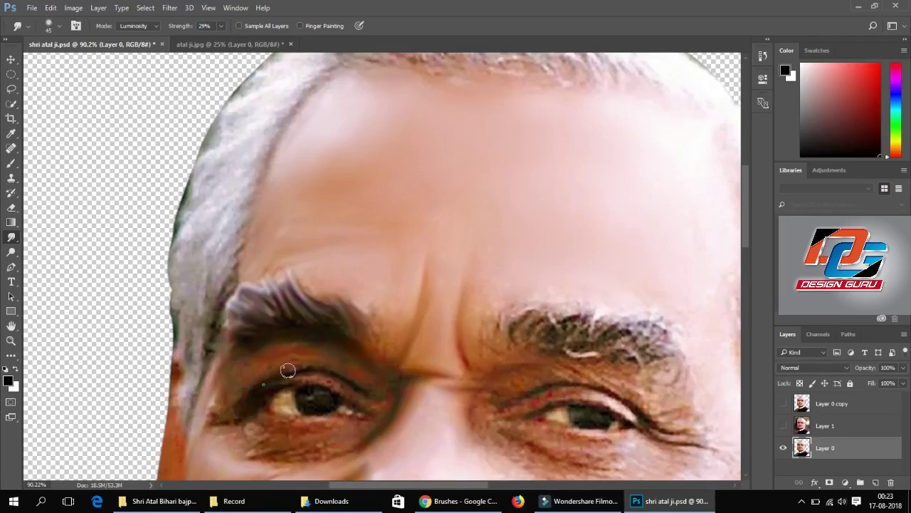
mouse_move(282, 375)
left_mouse_down()
mouse_move(302, 367)
mouse_move(366, 397)
mouse_move(412, 381)
left_mouse_up()
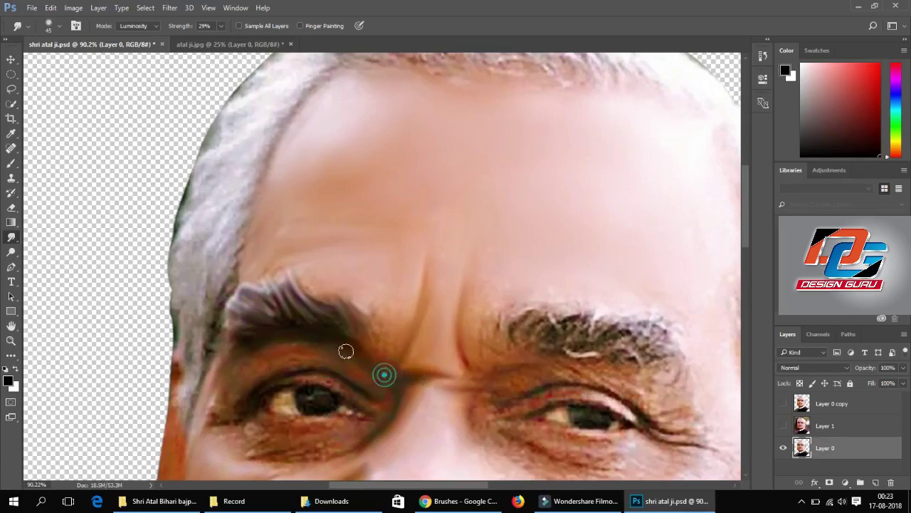
mouse_move(332, 354)
left_mouse_down()
mouse_move(293, 359)
mouse_move(200, 420)
left_mouse_up()
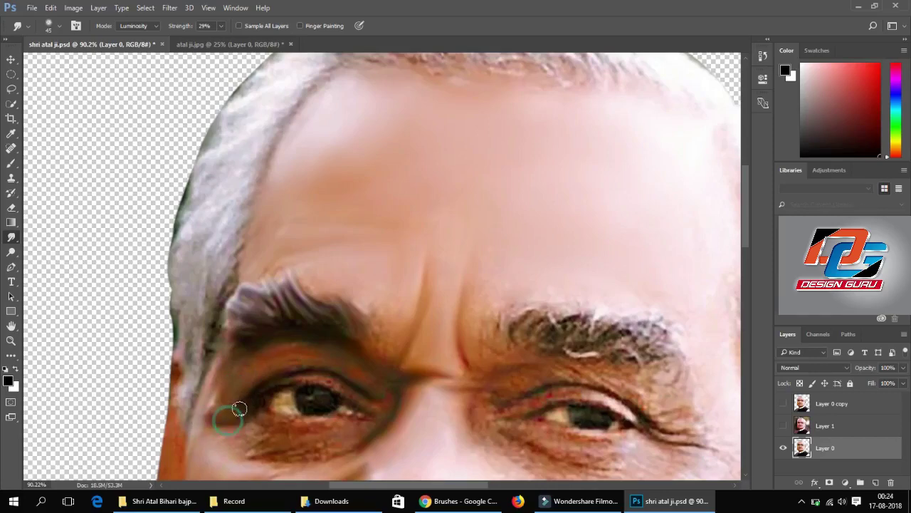
mouse_move(235, 406)
left_mouse_down()
mouse_move(219, 418)
mouse_move(238, 419)
mouse_move(202, 406)
mouse_move(218, 436)
mouse_move(203, 443)
mouse_move(240, 455)
left_mouse_up()
scroll(317, 360, "down", 2)
Step: Blend the left upper eyelid and the light patch under the left eye
scroll(319, 357, "down", 3)
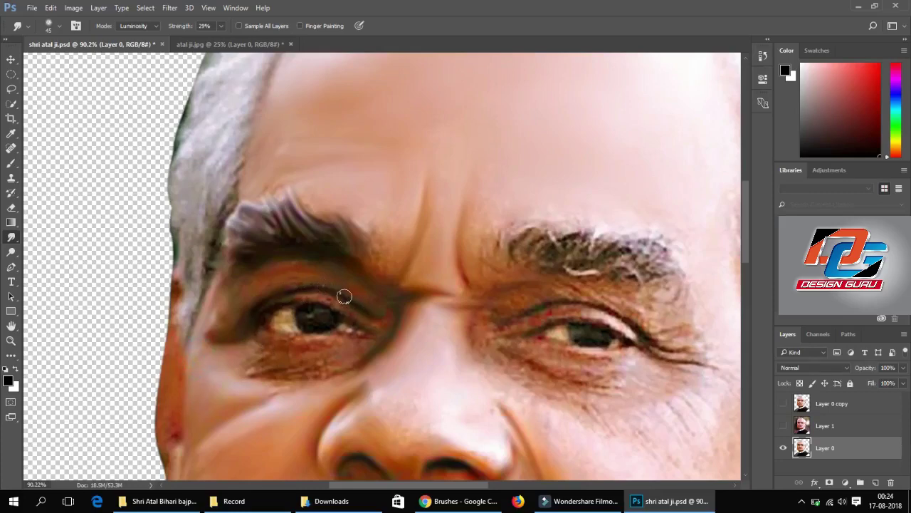
left_click_drag(344, 297, 390, 325)
left_click_drag(332, 302, 358, 319)
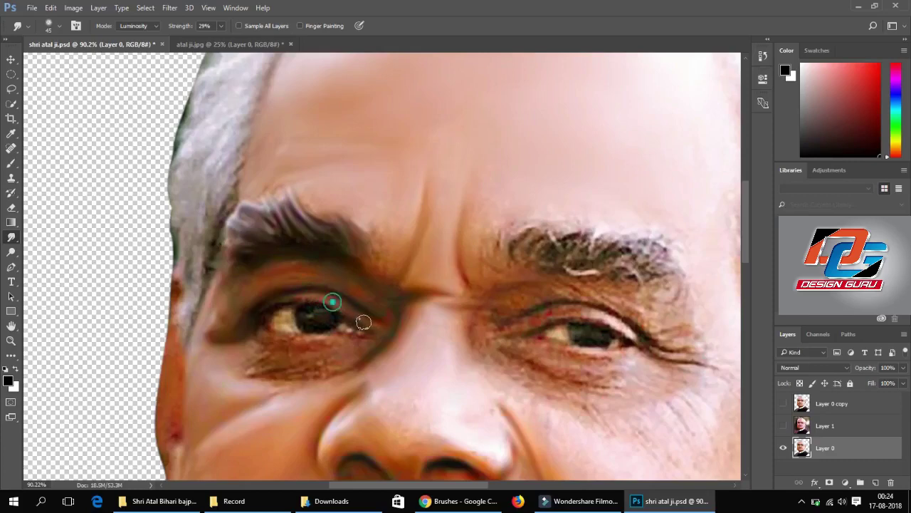
left_click_drag(303, 296, 268, 303)
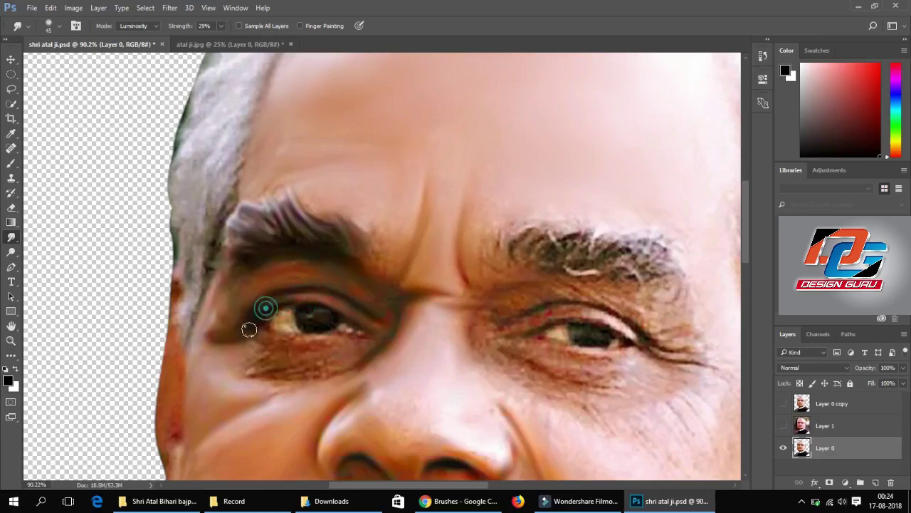
left_click_drag(284, 342, 354, 340)
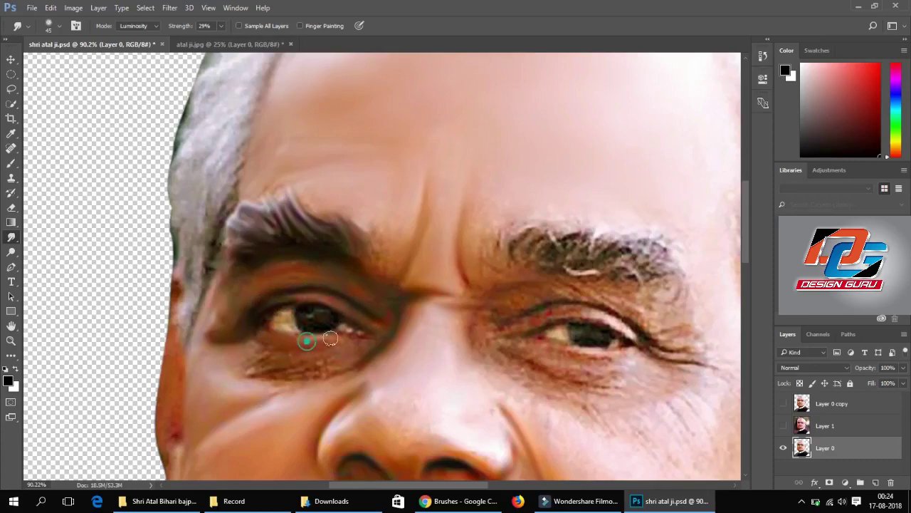
left_click_drag(296, 339, 266, 335)
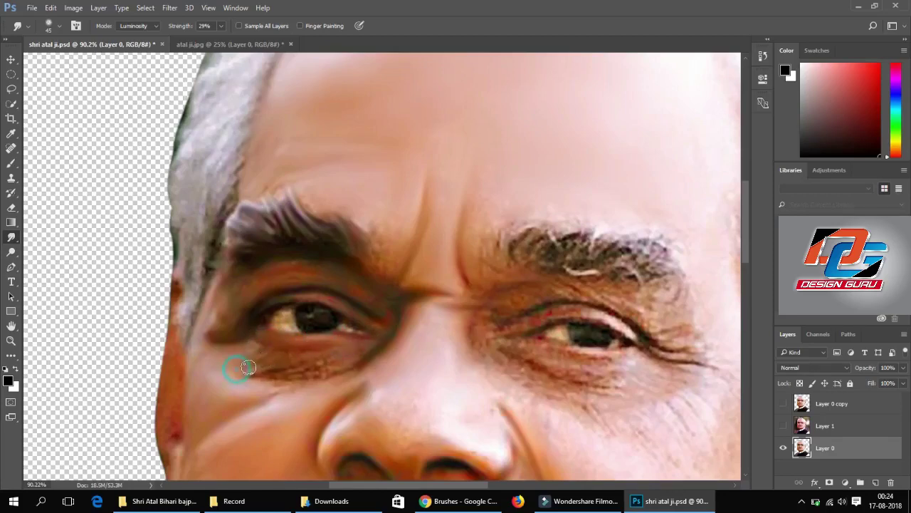
mouse_move(247, 367)
left_mouse_down()
mouse_move(295, 368)
mouse_move(206, 405)
left_mouse_up()
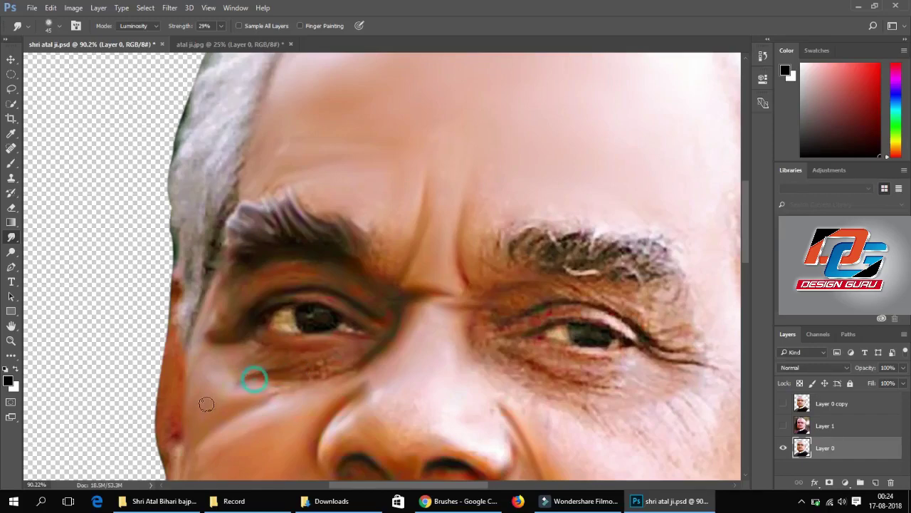
Step: Soften the under-eye skin into the cheek and blend both left eye corners
left_click_drag(247, 364, 212, 382)
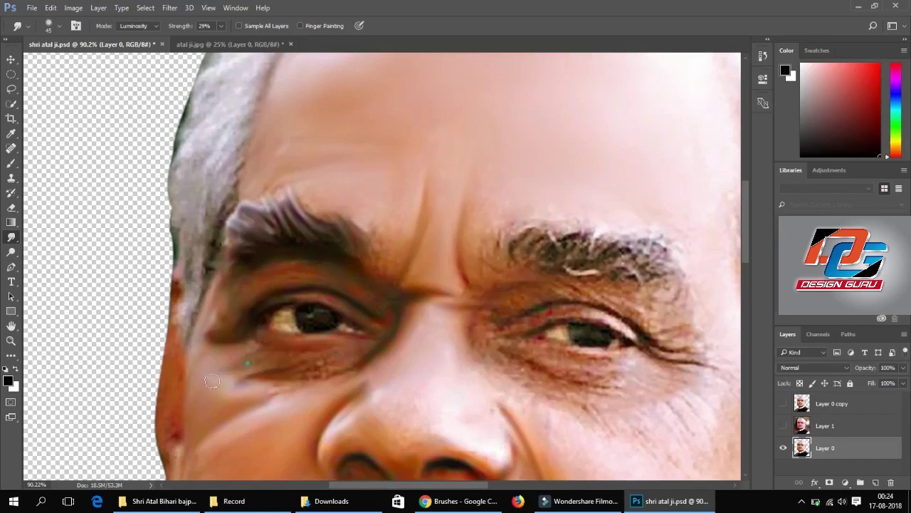
mouse_move(302, 351)
left_mouse_down()
mouse_move(342, 348)
mouse_move(267, 350)
left_mouse_up()
left_click_drag(326, 373, 316, 368)
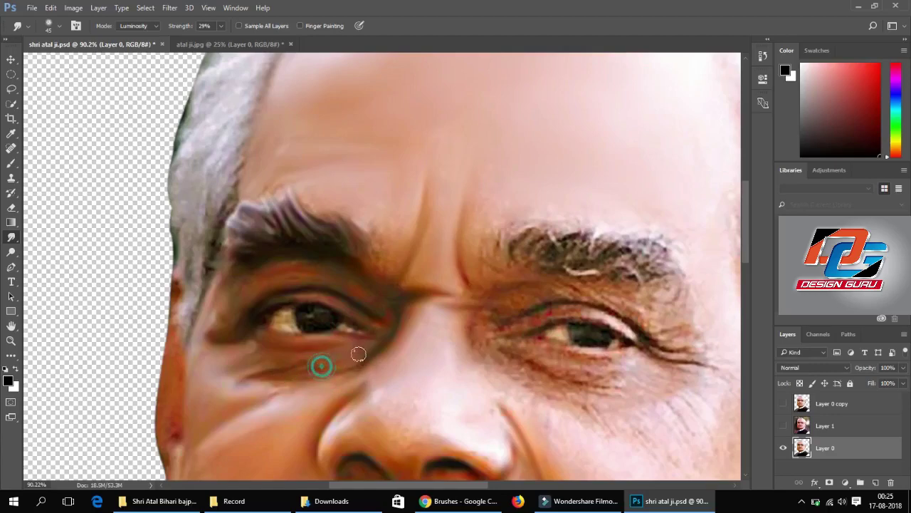
left_click_drag(376, 353, 338, 372)
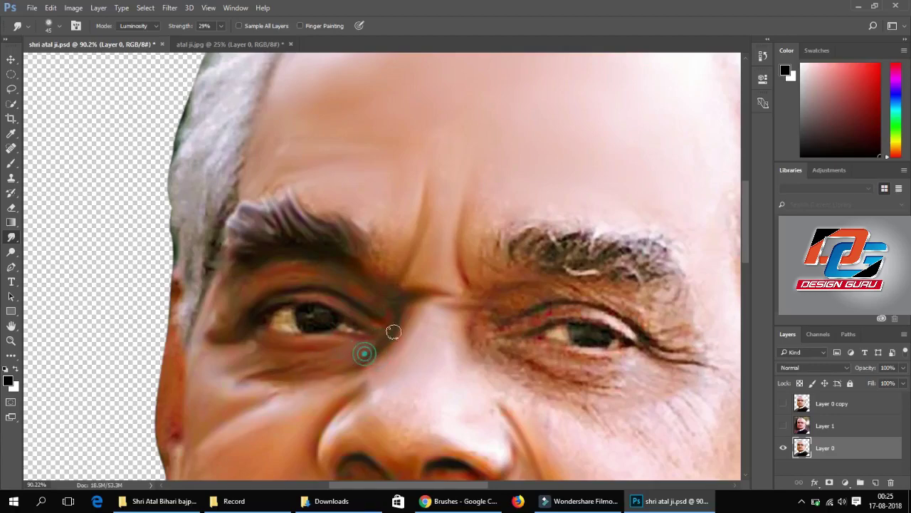
mouse_move(376, 312)
left_mouse_down()
mouse_move(391, 326)
mouse_move(445, 301)
left_mouse_up()
mouse_move(244, 312)
left_mouse_down()
mouse_move(275, 295)
mouse_move(235, 323)
left_mouse_up()
mouse_move(232, 279)
left_mouse_down()
mouse_move(275, 252)
mouse_move(354, 252)
mouse_move(357, 217)
left_mouse_up()
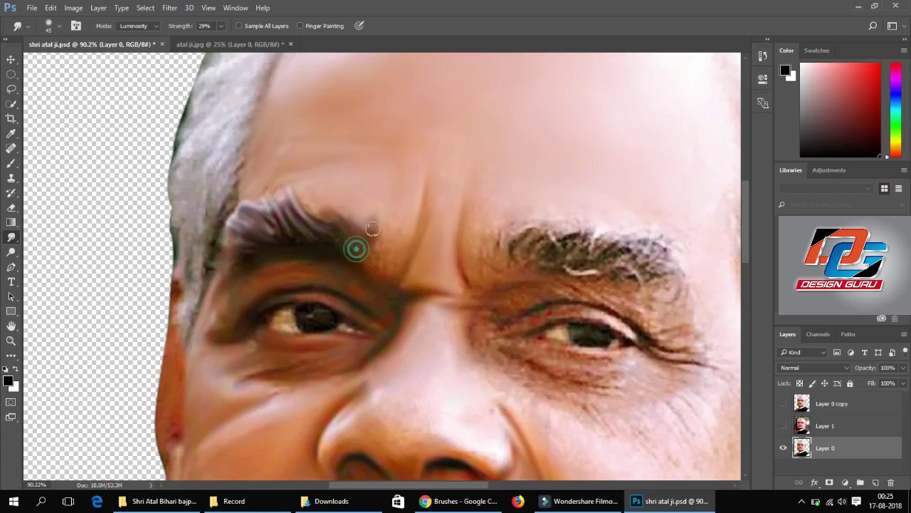
Step: Extend the inner left eyebrow and smear the right eyebrow hairs into soft painted strokes
left_click_drag(353, 249, 375, 225)
left_click_drag(382, 264, 378, 262)
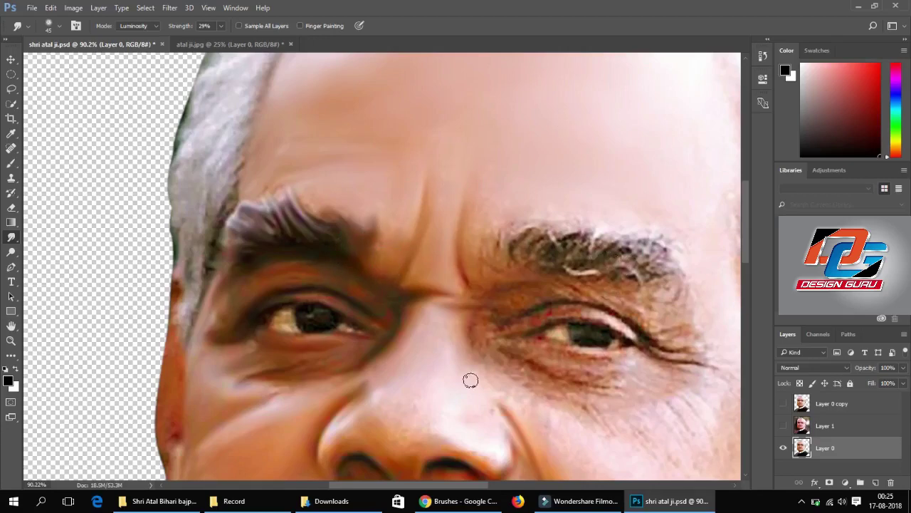
left_click_drag(505, 254, 541, 219)
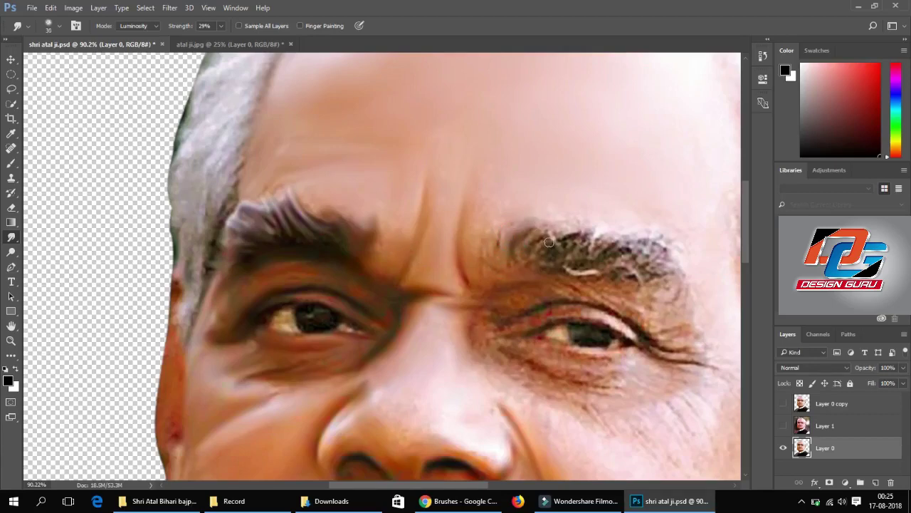
left_click_drag(549, 229, 566, 267)
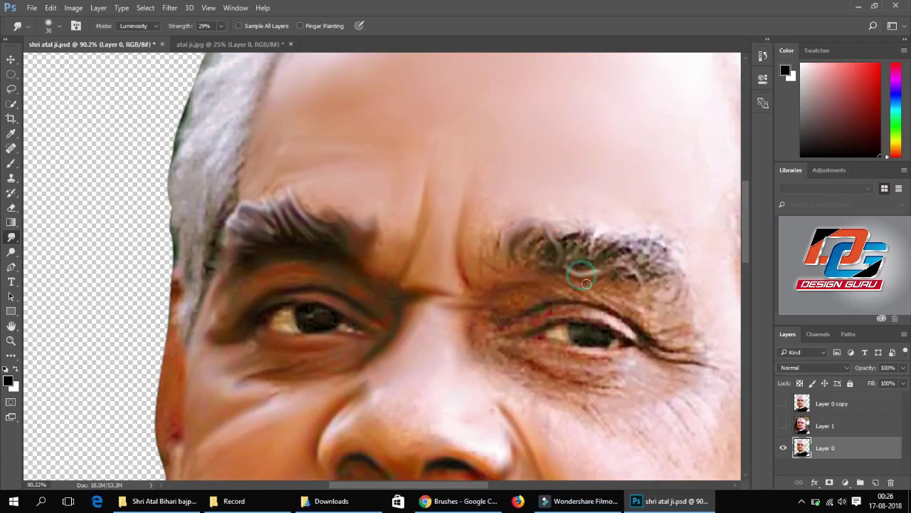
mouse_move(564, 267)
left_mouse_down()
mouse_move(597, 270)
mouse_move(590, 242)
left_mouse_up()
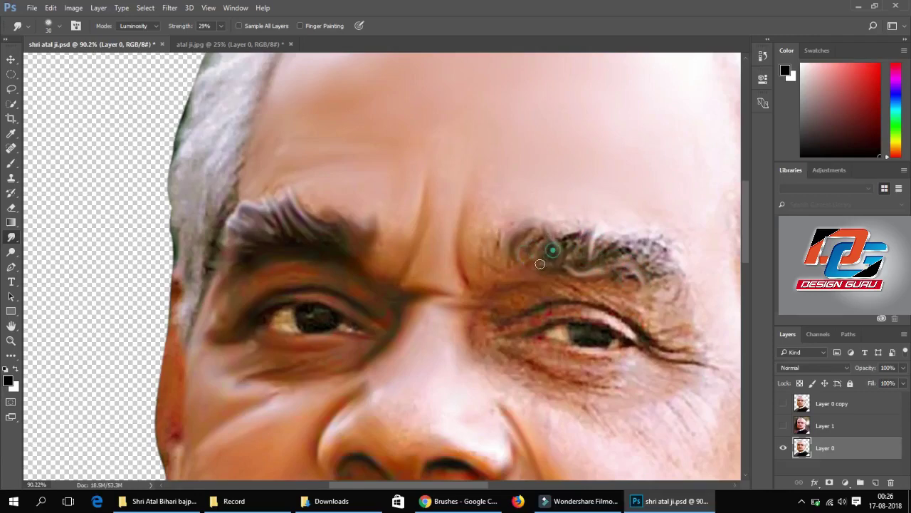
left_click_drag(515, 258, 519, 238)
left_click_drag(586, 236, 581, 247)
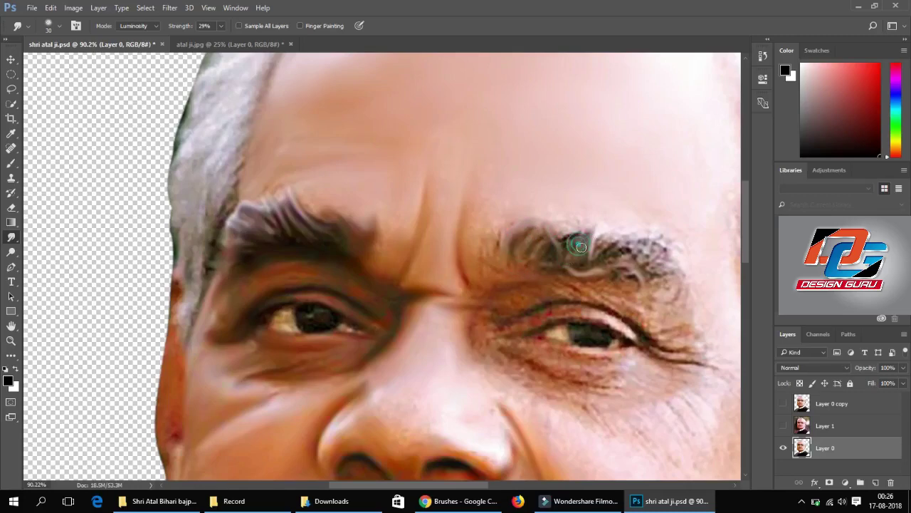
mouse_move(517, 271)
left_mouse_down()
mouse_move(632, 243)
mouse_move(617, 250)
mouse_move(623, 230)
mouse_move(606, 248)
mouse_move(671, 240)
mouse_move(670, 271)
left_mouse_up()
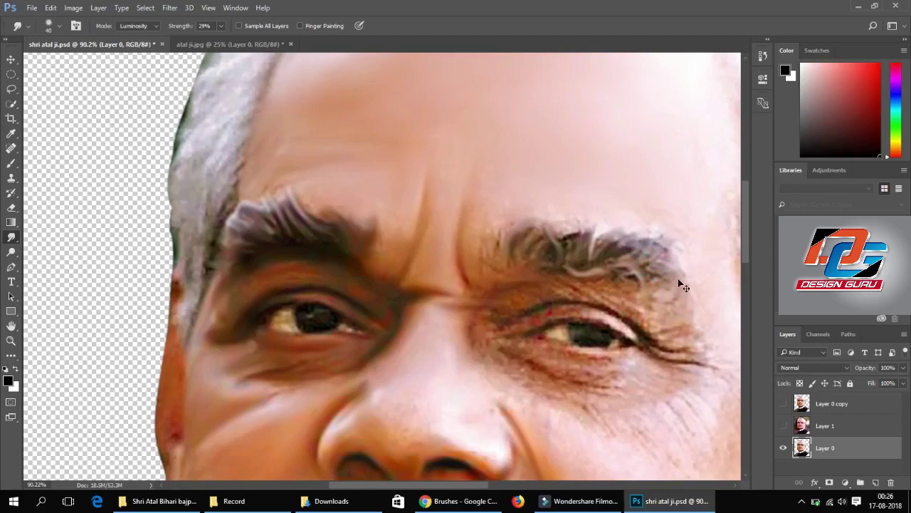
Step: Smudge the inner end and upper edge of the right eyebrow into painted strands
key("ctrl+minus")
key("ctrl+minus")
key("ctrl+minus")
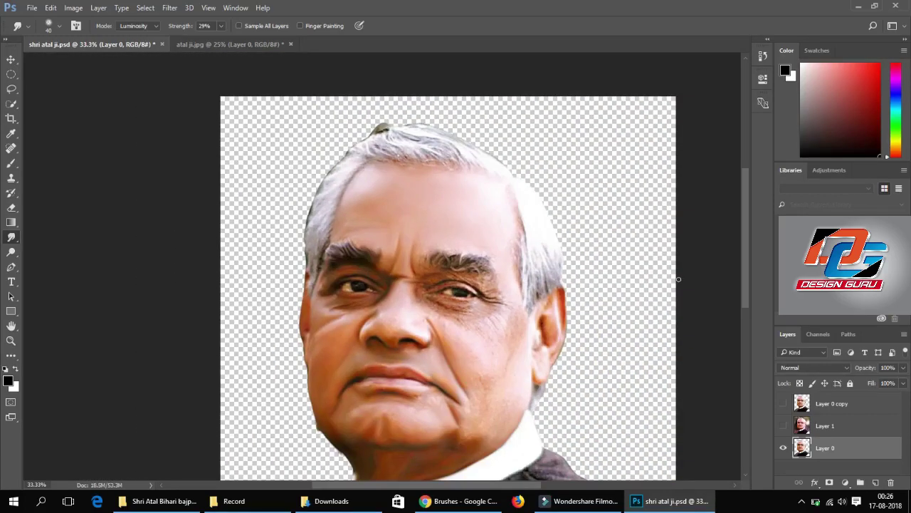
scroll(447, 295, "up", 3)
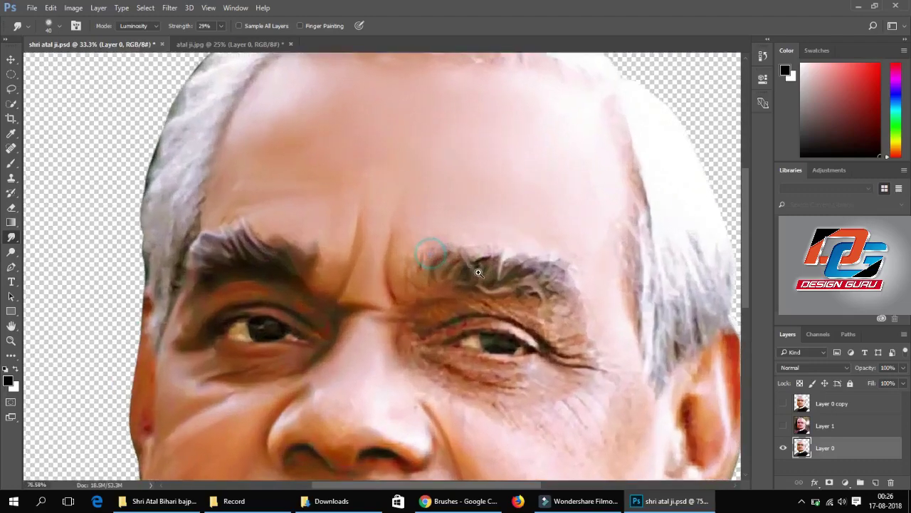
mouse_move(499, 261)
left_mouse_down()
mouse_move(523, 247)
mouse_move(436, 283)
mouse_move(452, 261)
left_mouse_up()
left_click_drag(432, 305, 401, 293)
left_click_drag(419, 260, 416, 288)
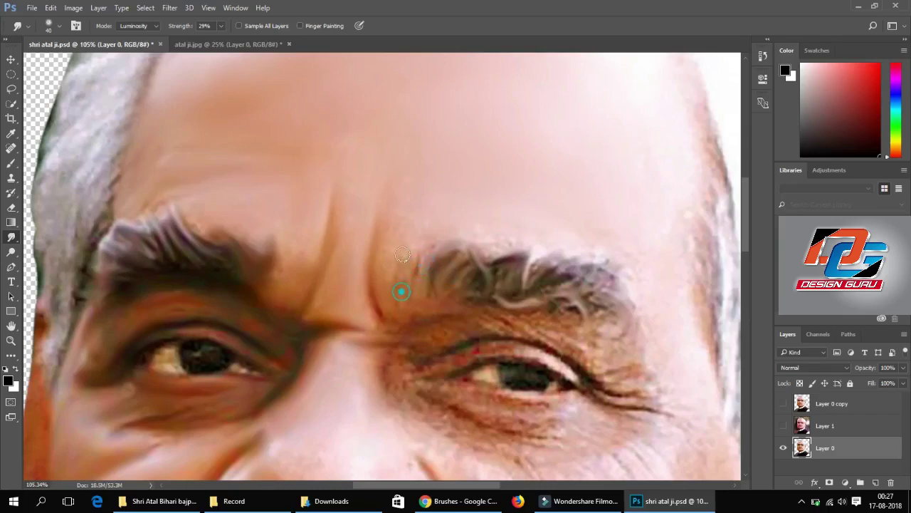
left_click_drag(434, 223, 417, 264)
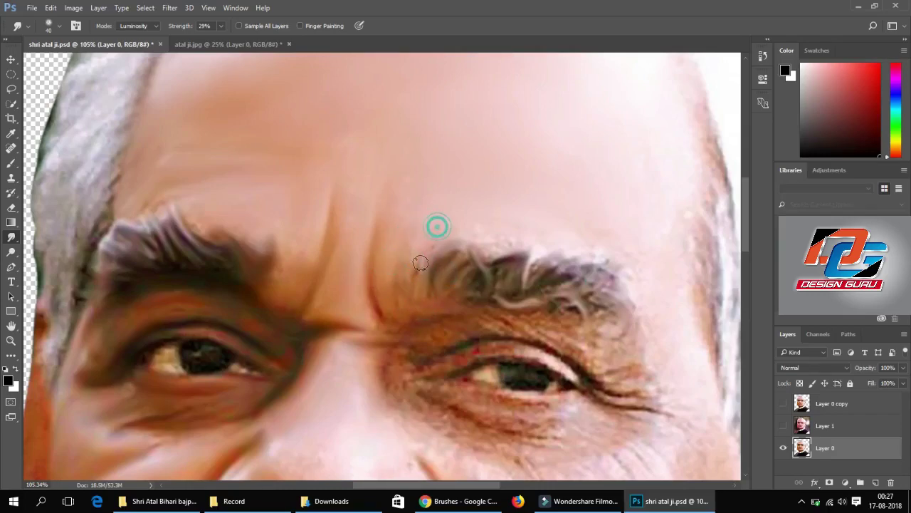
Step: Curl and streak the eyebrow's outer end, then smooth the skin between the eyes
mouse_move(476, 235)
left_mouse_down()
mouse_move(491, 252)
mouse_move(545, 256)
mouse_move(547, 240)
mouse_move(598, 258)
left_mouse_up()
left_click_drag(626, 287, 636, 306)
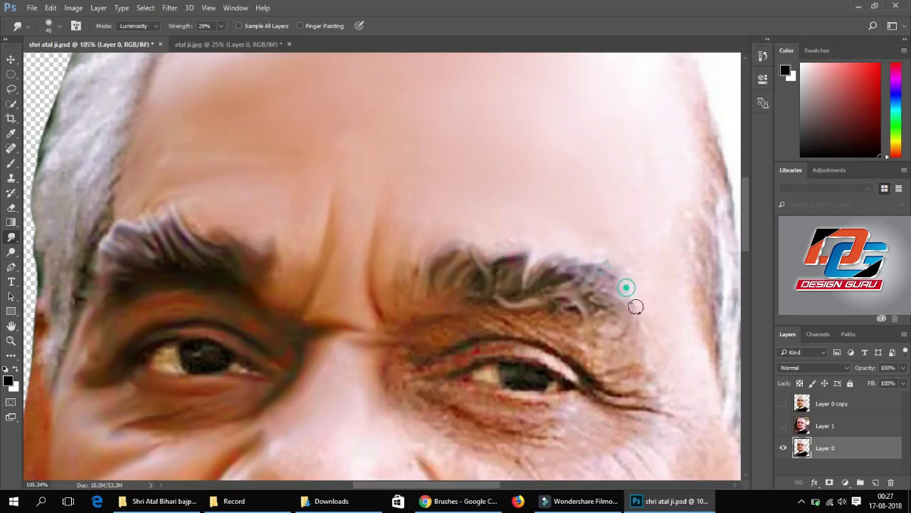
left_click_drag(433, 301, 460, 299)
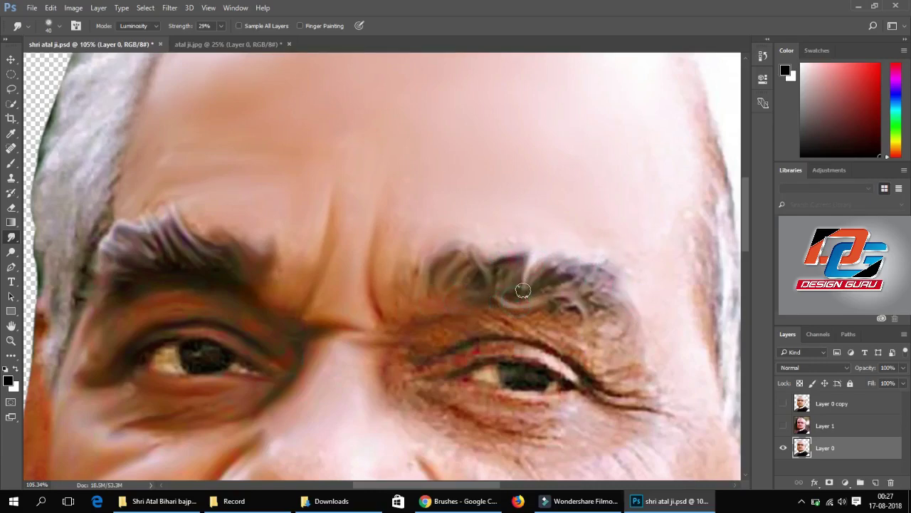
left_click_drag(523, 290, 542, 261)
mouse_move(479, 274)
left_mouse_down()
mouse_move(554, 277)
mouse_move(612, 319)
left_mouse_up()
left_click_drag(385, 333, 396, 425)
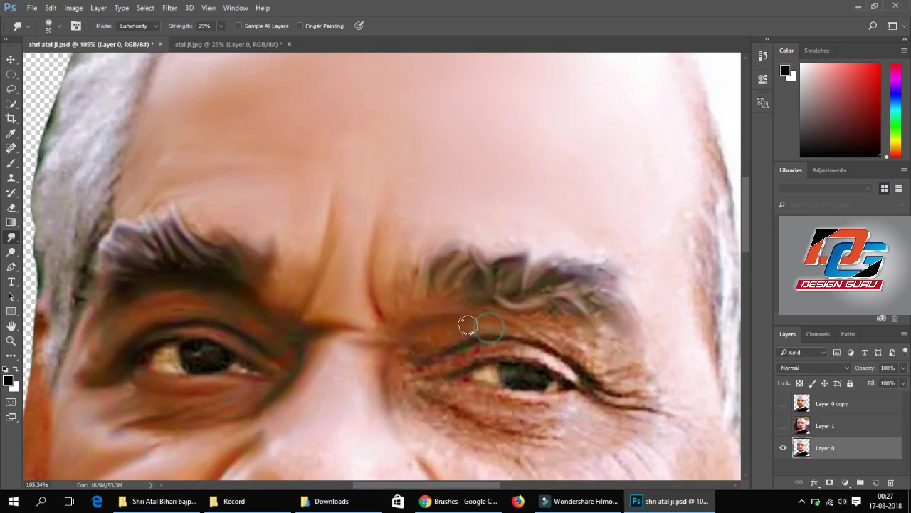
Step: Smudge the right eye's upper lid, inner corner and the skin below the brow
mouse_move(445, 328)
left_mouse_down()
mouse_move(419, 359)
mouse_move(550, 322)
mouse_move(624, 339)
left_mouse_up()
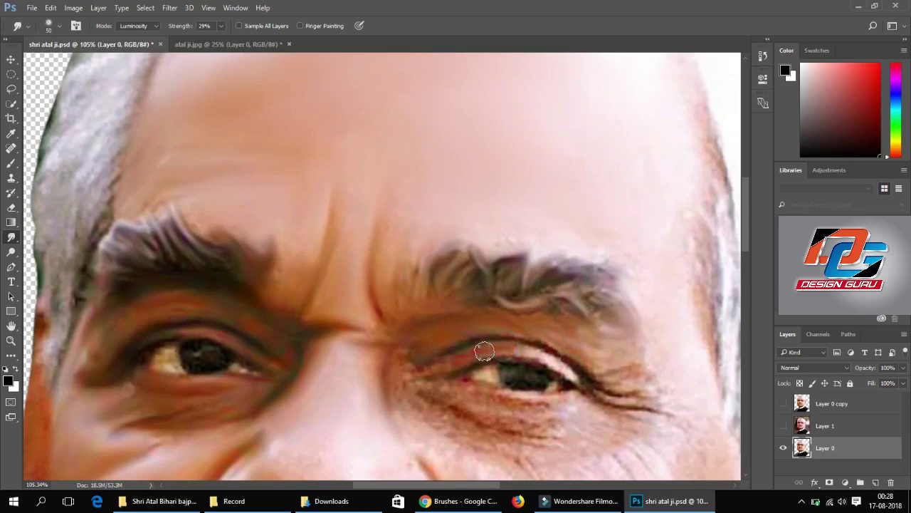
mouse_move(438, 368)
left_mouse_down()
mouse_move(506, 344)
mouse_move(455, 338)
mouse_move(567, 359)
mouse_move(426, 352)
left_mouse_up()
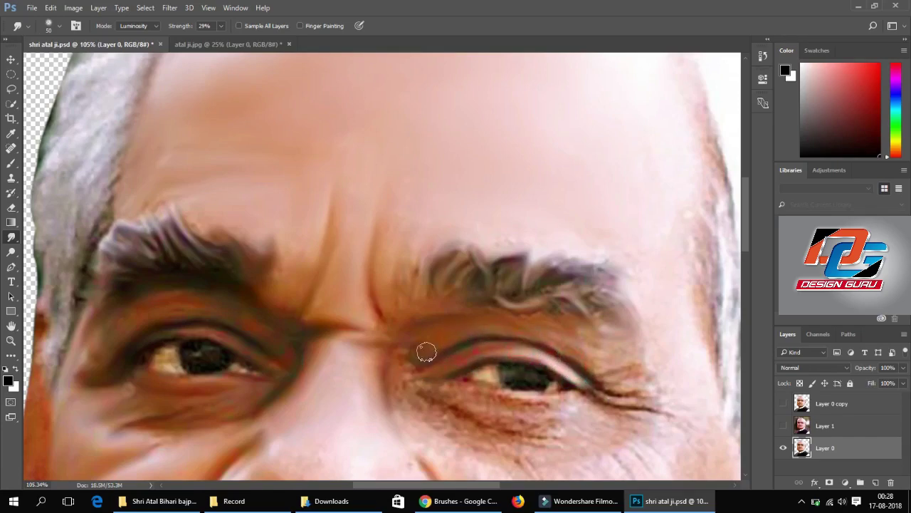
left_click_drag(595, 330, 624, 335)
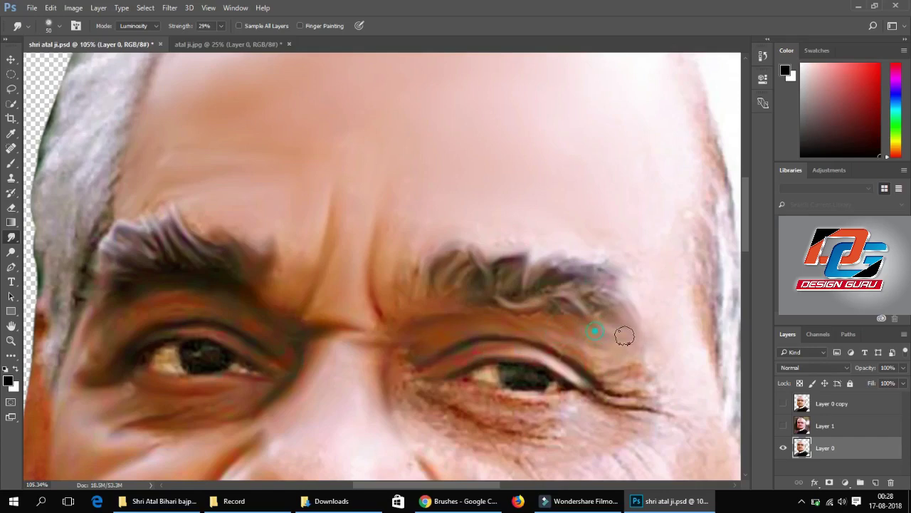
mouse_move(549, 339)
left_mouse_down()
mouse_move(612, 351)
mouse_move(549, 330)
mouse_move(413, 346)
left_mouse_up()
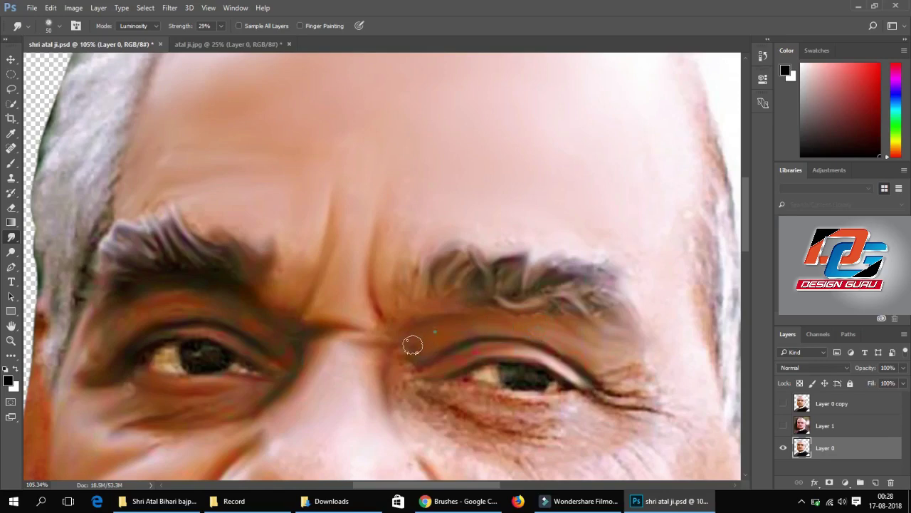
left_click_drag(488, 309, 438, 313)
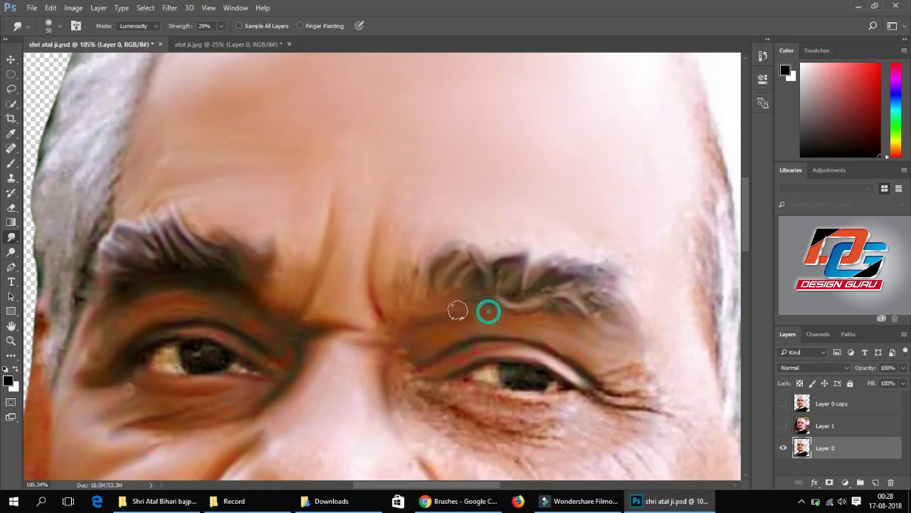
mouse_move(399, 369)
left_mouse_down()
mouse_move(423, 366)
mouse_move(401, 358)
mouse_move(439, 397)
mouse_move(398, 394)
mouse_move(484, 445)
left_mouse_up()
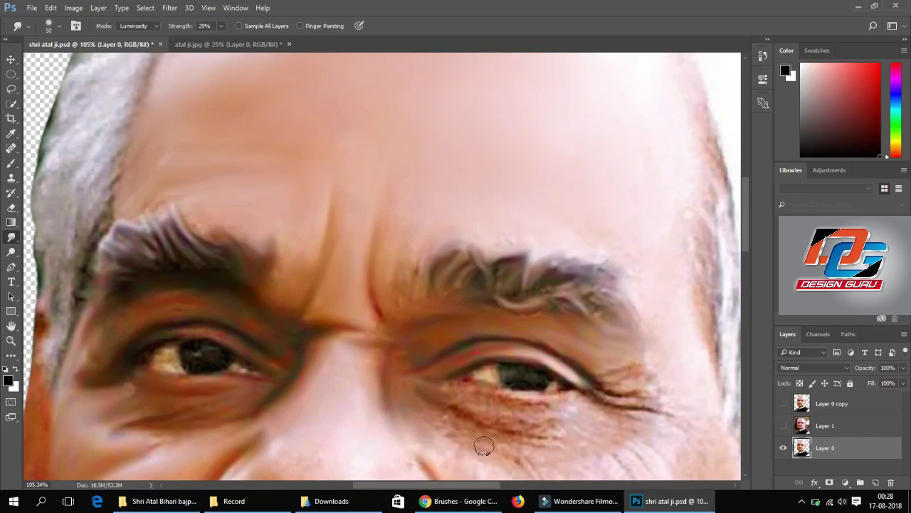
mouse_move(421, 391)
left_mouse_down()
mouse_move(467, 417)
mouse_move(417, 406)
mouse_move(484, 427)
mouse_move(476, 419)
left_mouse_up()
Step: Soften the outer eye-corner crease and smooth the under-eye skin of both eyes
left_click_drag(589, 376, 600, 387)
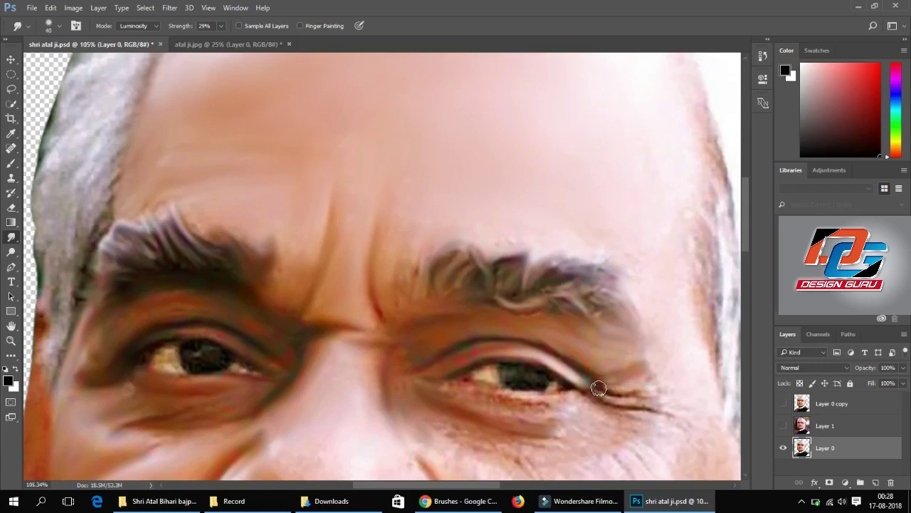
left_click_drag(597, 387, 625, 391)
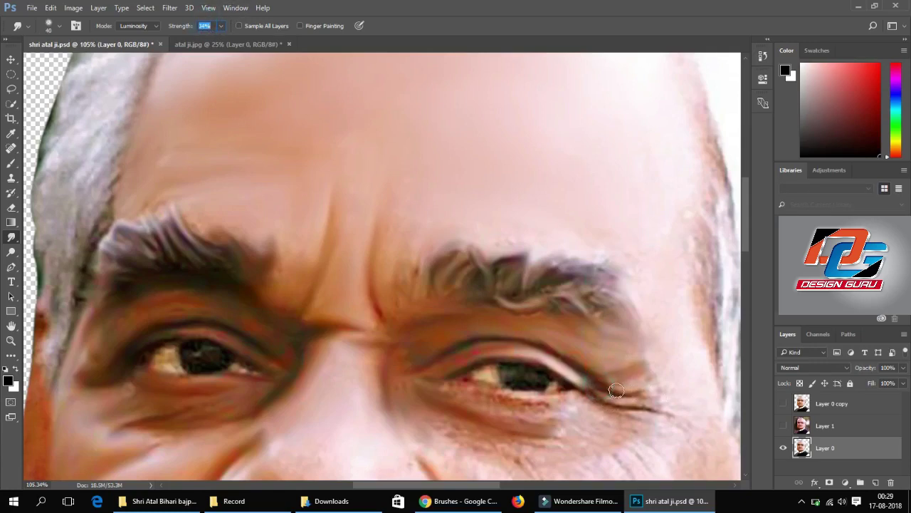
left_click_drag(589, 392, 673, 418)
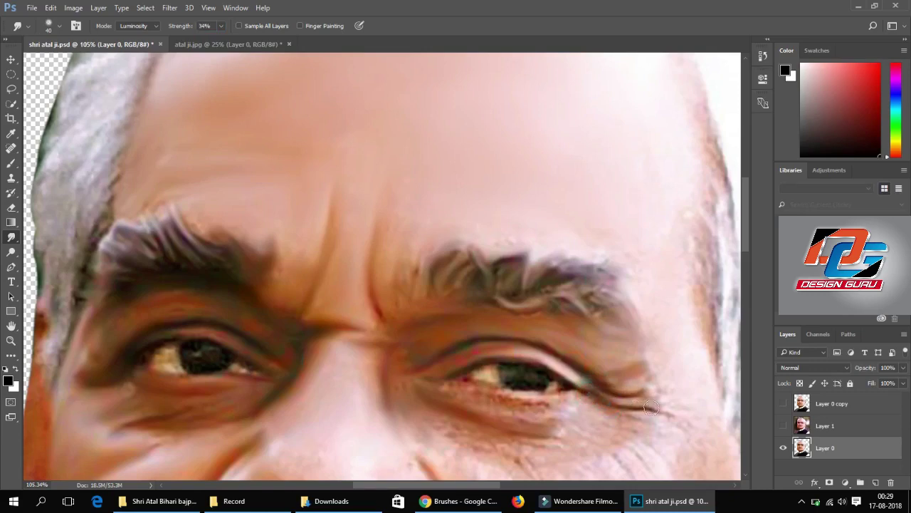
left_click_drag(593, 412, 619, 420)
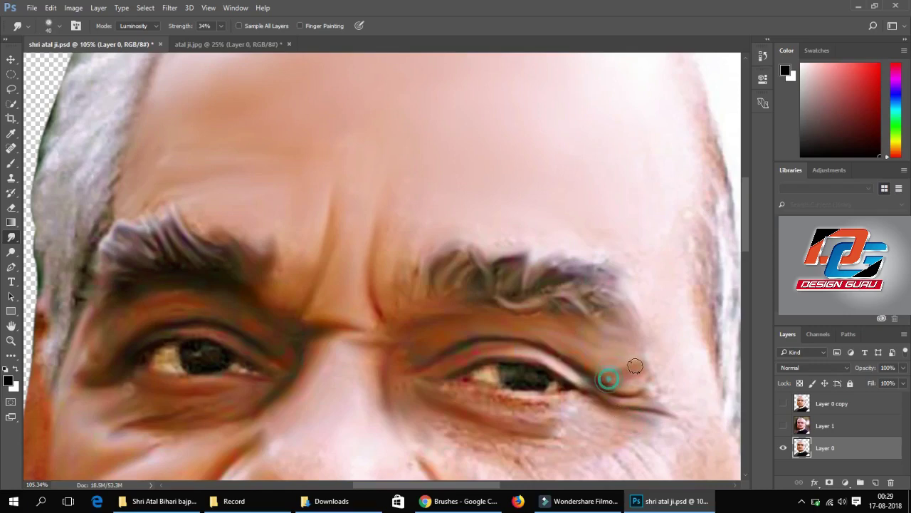
left_click_drag(606, 375, 606, 360)
mouse_move(615, 393)
left_mouse_down()
mouse_move(651, 386)
mouse_move(600, 399)
mouse_move(639, 373)
mouse_move(635, 384)
left_mouse_up()
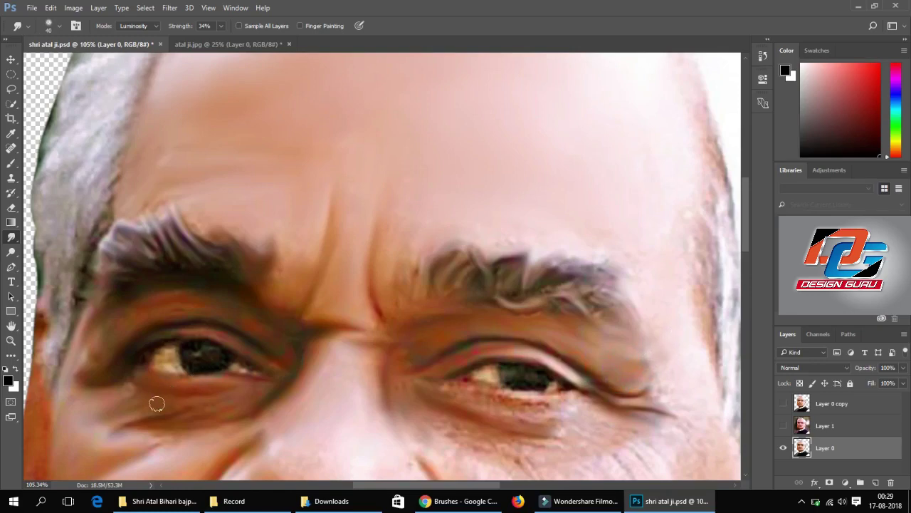
mouse_move(159, 419)
left_mouse_down()
mouse_move(207, 407)
mouse_move(131, 424)
mouse_move(254, 402)
left_mouse_up()
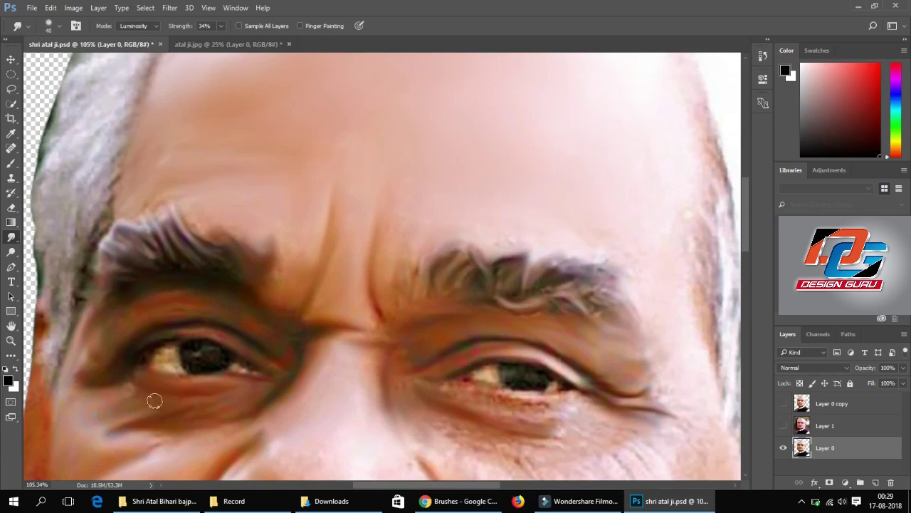
mouse_move(154, 401)
left_mouse_down()
mouse_move(116, 383)
mouse_move(112, 391)
mouse_move(136, 388)
left_mouse_up()
left_click_drag(525, 404, 561, 396)
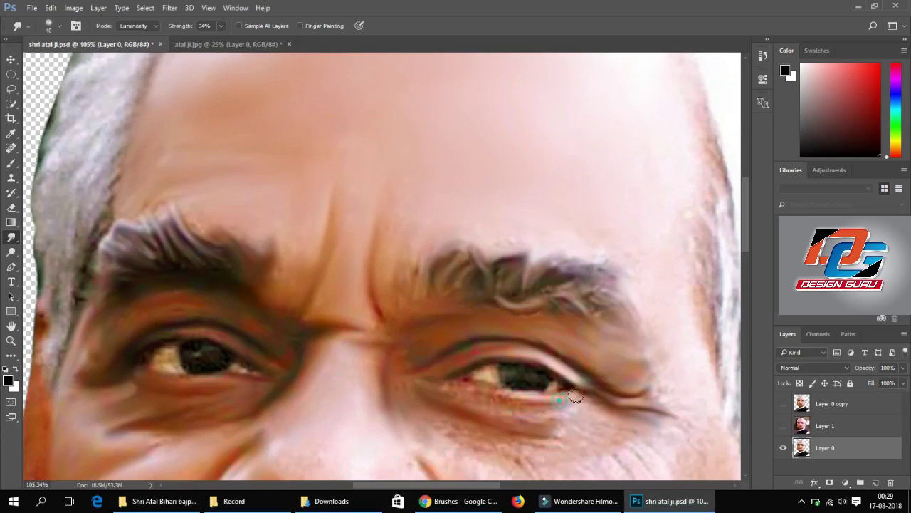
Step: Lower the Smudge strength to 29% and blend the right eye's upper and lower lids
left_click(202, 27)
scroll(200, 36, "down", 1)
key("Down")
key("Down")
key("Down")
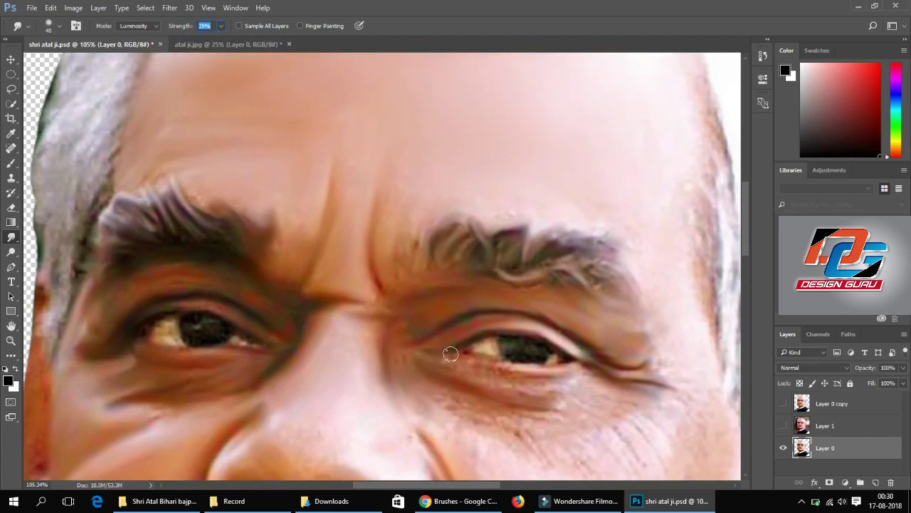
left_click_drag(445, 348, 488, 330)
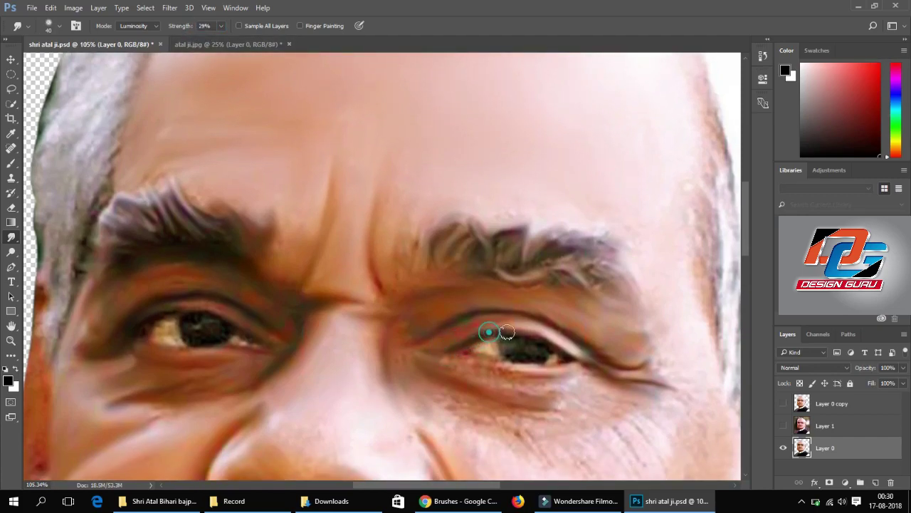
mouse_move(486, 361)
left_mouse_down()
mouse_move(532, 372)
mouse_move(569, 362)
mouse_move(497, 373)
mouse_move(498, 356)
mouse_move(458, 376)
left_mouse_up()
left_click_drag(524, 393, 435, 384)
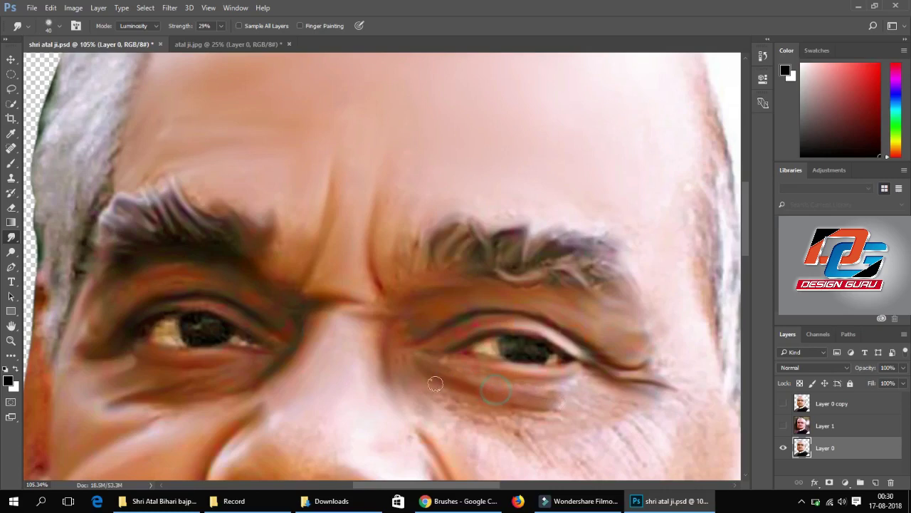
left_click_drag(493, 403, 567, 413)
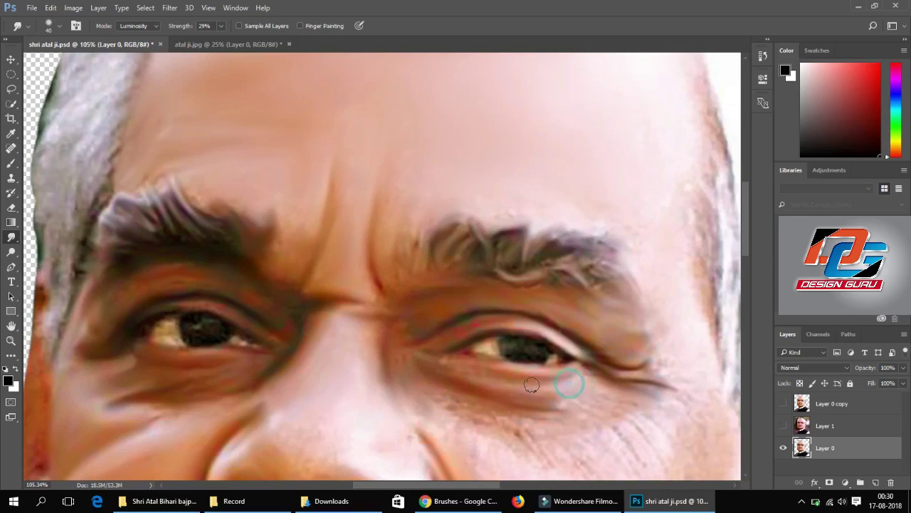
Step: Smooth the streaky skin under the right lower lid out toward the cheek
left_click_drag(568, 380, 495, 381)
left_click_drag(603, 392, 648, 420)
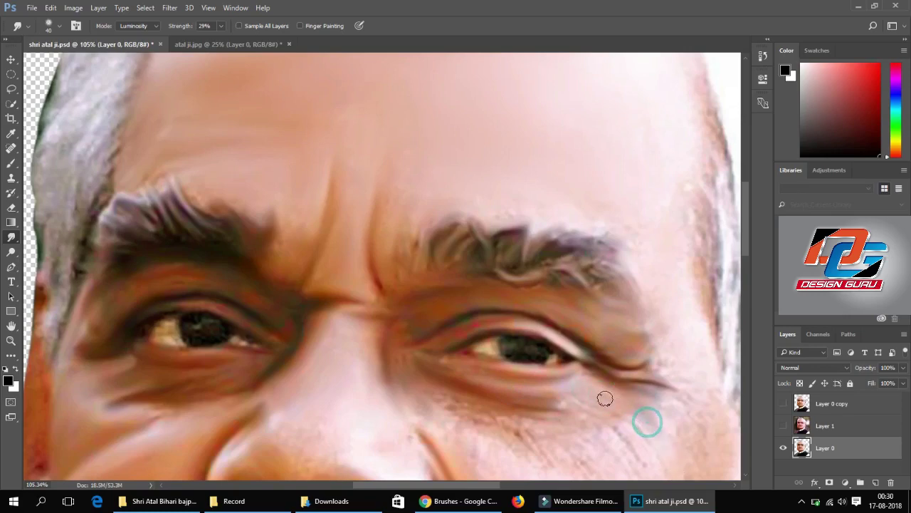
left_click_drag(593, 398, 597, 401)
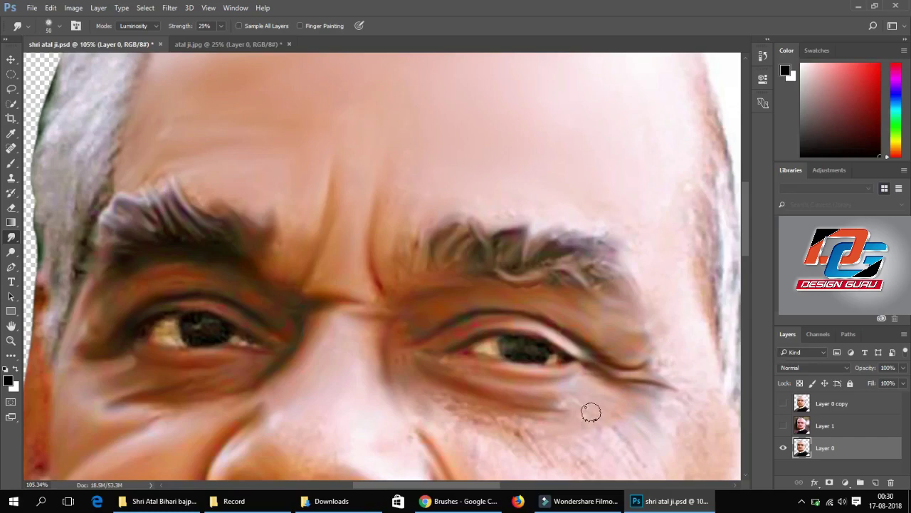
mouse_move(583, 411)
left_mouse_down()
mouse_move(629, 446)
mouse_move(622, 433)
mouse_move(640, 431)
mouse_move(625, 467)
left_mouse_up()
mouse_move(586, 432)
left_mouse_down()
mouse_move(560, 444)
mouse_move(534, 432)
left_mouse_up()
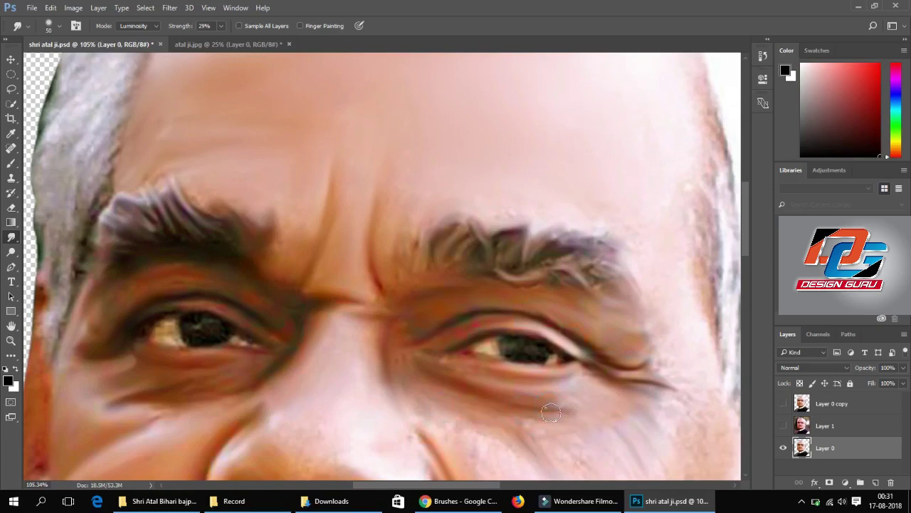
mouse_move(553, 441)
left_mouse_down()
mouse_move(572, 448)
mouse_move(590, 417)
left_mouse_up()
key("ctrl+minus")
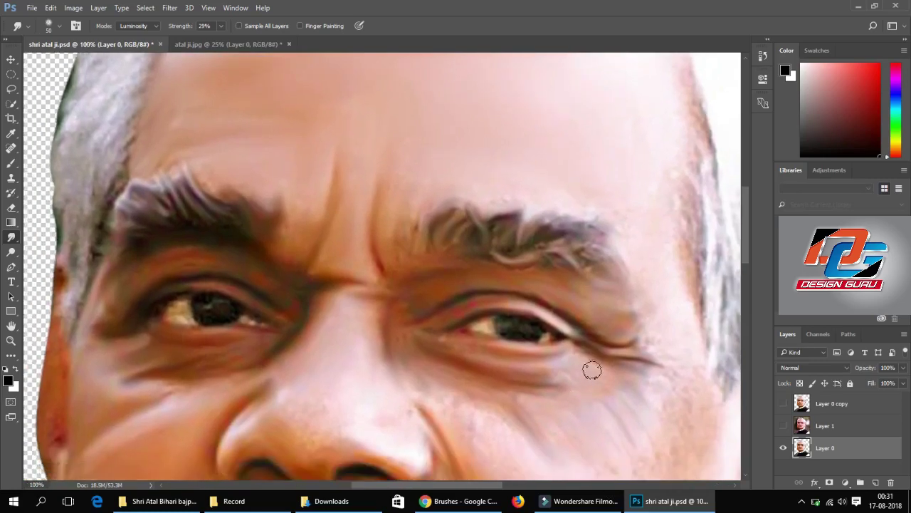
Step: Smudge the crease beside the nose and the cheek below the right eye
scroll(421, 302, "down", 3)
left_click_drag(452, 338, 426, 311)
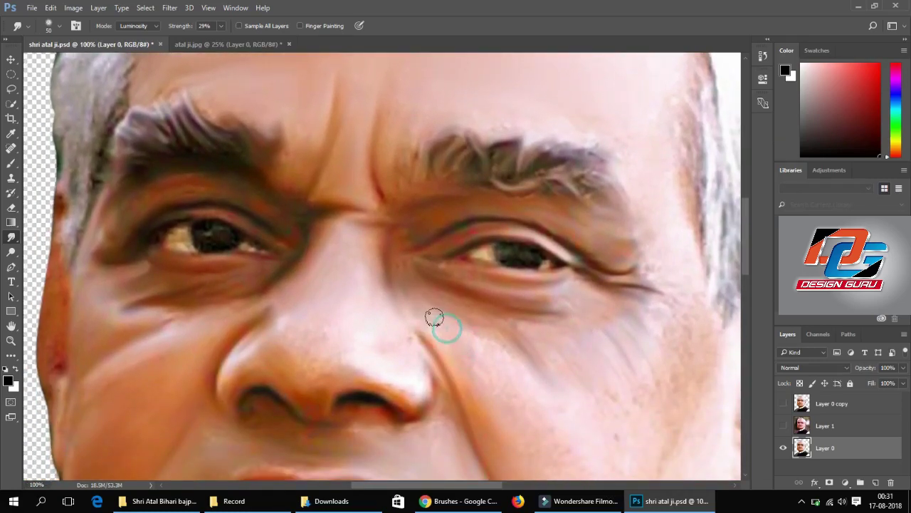
mouse_move(484, 347)
left_mouse_down()
mouse_move(518, 393)
mouse_move(522, 382)
left_mouse_up()
mouse_move(465, 343)
left_mouse_down()
mouse_move(475, 364)
mouse_move(553, 398)
left_mouse_up()
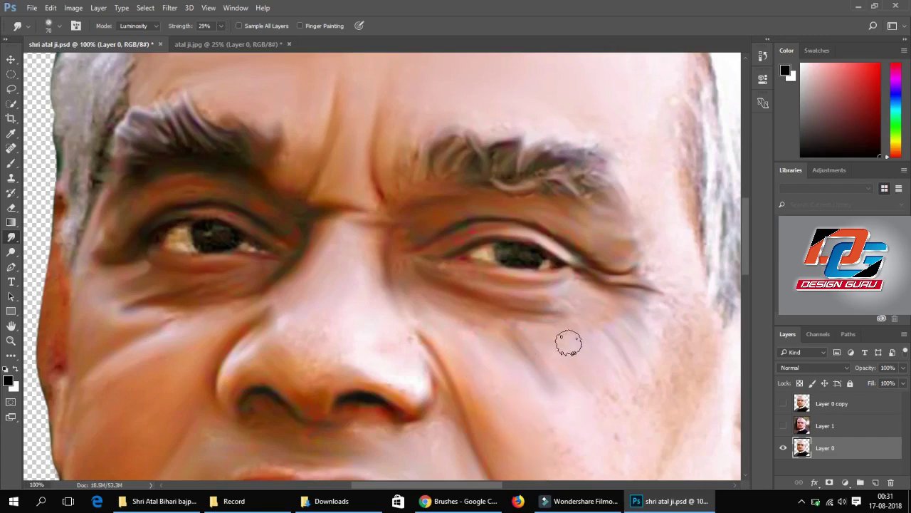
left_click_drag(610, 327, 640, 386)
mouse_move(694, 313)
left_mouse_down()
mouse_move(687, 349)
mouse_move(695, 271)
left_mouse_up()
left_click_drag(693, 346, 666, 419)
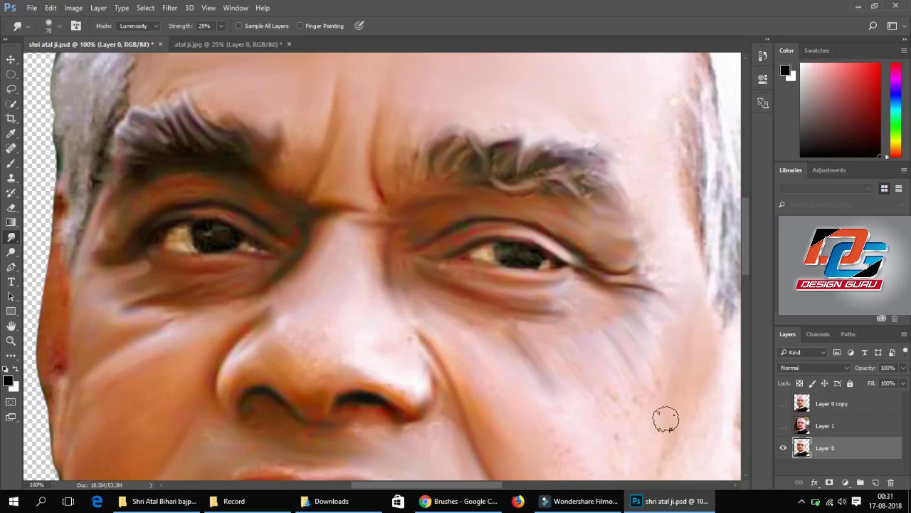
Step: Dismiss the low-battery notification, smudge the lower cheek by the ear, and enlarge the brush to 90
left_click_drag(447, 486, 494, 486)
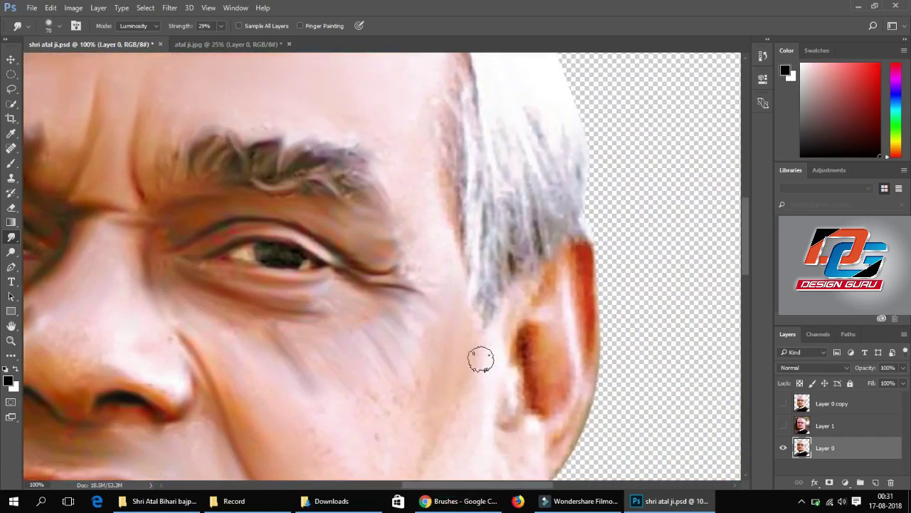
scroll(479, 358, "down", 1)
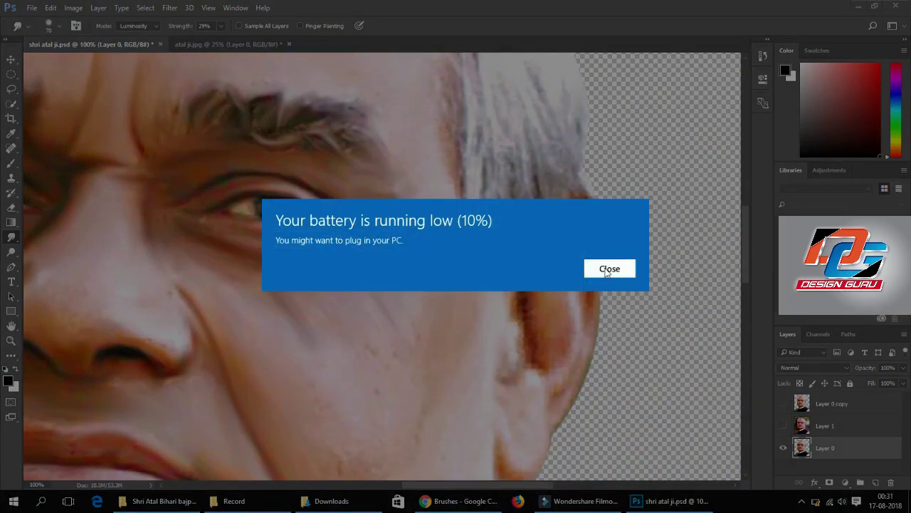
left_click(606, 266)
mouse_move(429, 309)
left_mouse_down()
mouse_move(406, 350)
mouse_move(418, 372)
left_mouse_up()
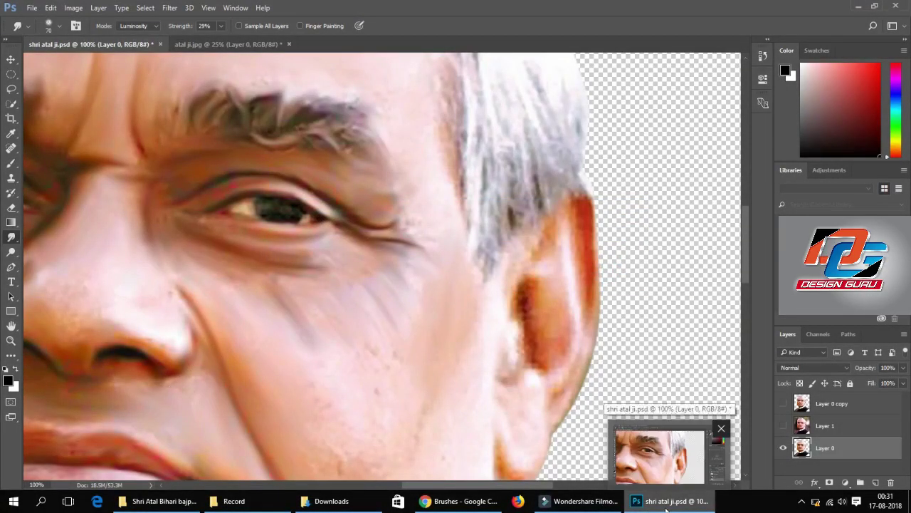
key("ctrl+minus")
key("bracketright")
key("bracketright")
scroll(508, 418, "down", 1)
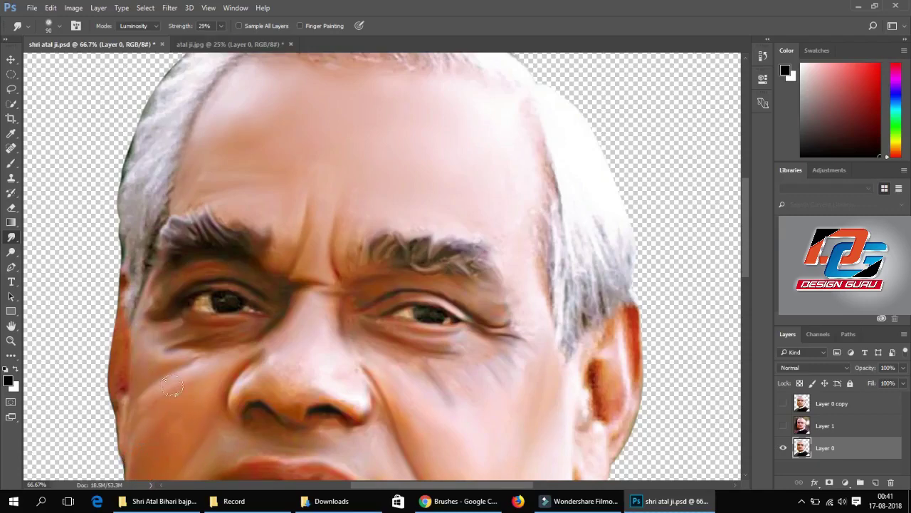
Step: Smear the shading along the jaw line and chin, blending it toward the neck
scroll(172, 387, "down", 5)
scroll(177, 382, "down", 3)
left_click_drag(134, 402, 152, 322)
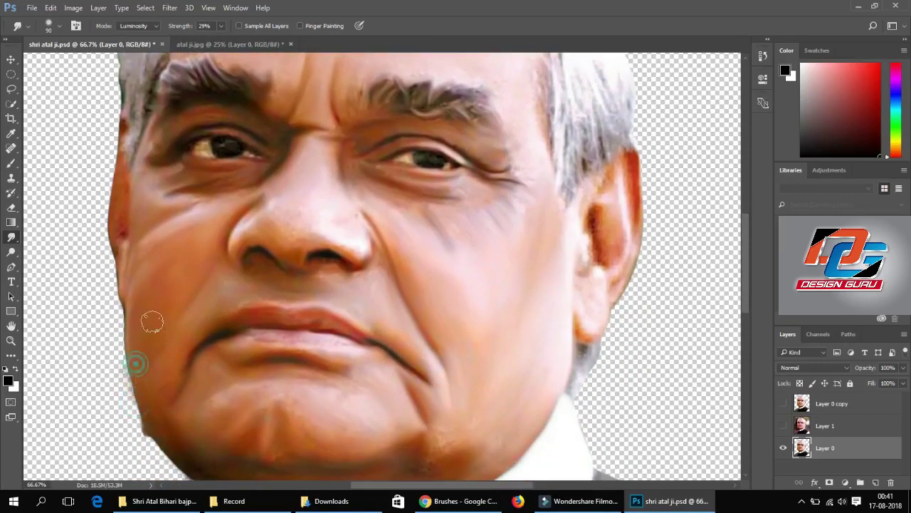
scroll(261, 302, "down", 2)
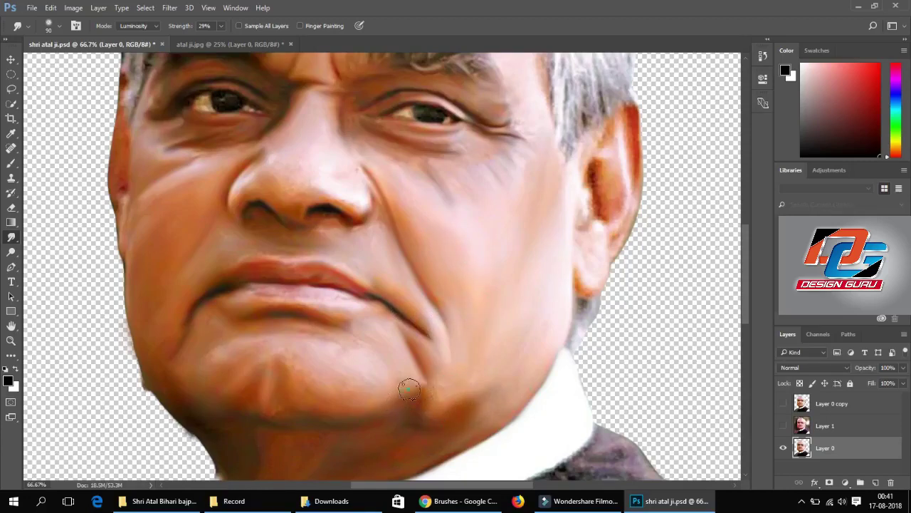
mouse_move(396, 406)
left_mouse_down()
mouse_move(458, 412)
mouse_move(423, 432)
mouse_move(496, 403)
left_mouse_up()
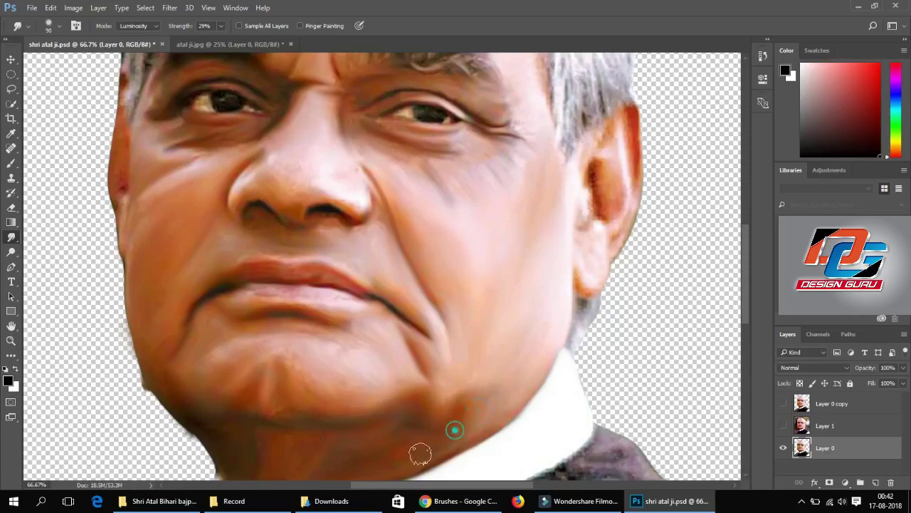
mouse_move(420, 453)
left_mouse_down()
mouse_move(401, 462)
mouse_move(309, 433)
mouse_move(248, 454)
mouse_move(264, 444)
mouse_move(299, 469)
mouse_move(268, 471)
left_mouse_up()
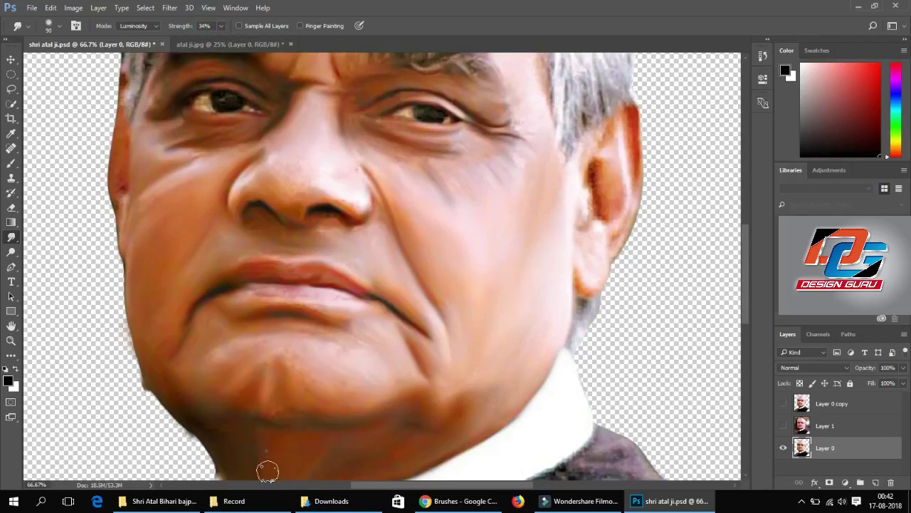
mouse_move(456, 427)
left_mouse_down()
mouse_move(442, 446)
mouse_move(482, 435)
mouse_move(566, 344)
left_mouse_up()
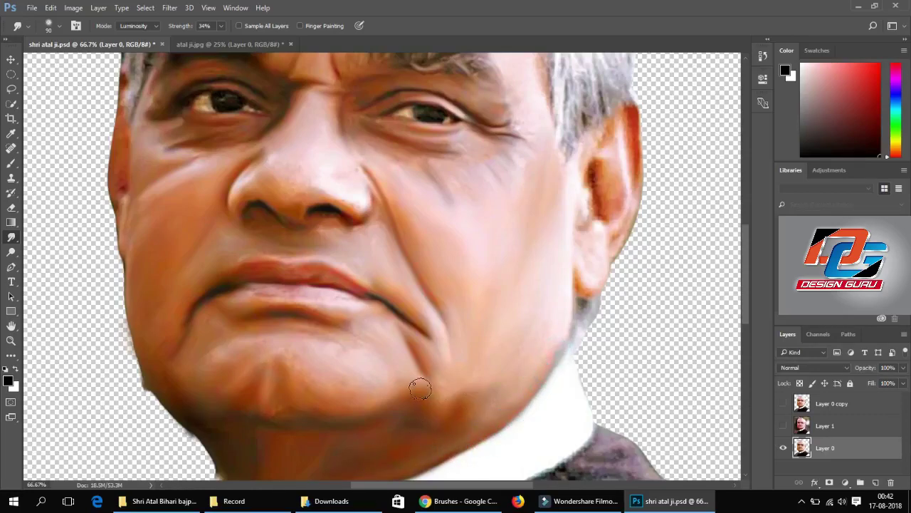
scroll(413, 382, "down", 3)
Step: Soften the neck by the collar, the left cheek, under the left eye and the brow crease
mouse_move(221, 395)
left_mouse_down()
mouse_move(214, 356)
mouse_move(213, 384)
mouse_move(254, 403)
mouse_move(340, 370)
left_mouse_up()
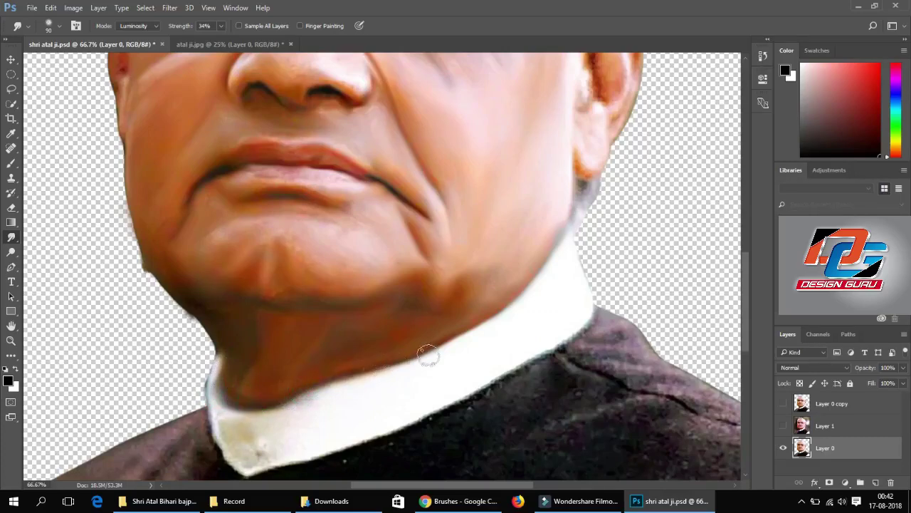
scroll(209, 341, "up", 2)
scroll(186, 248, "up", 3)
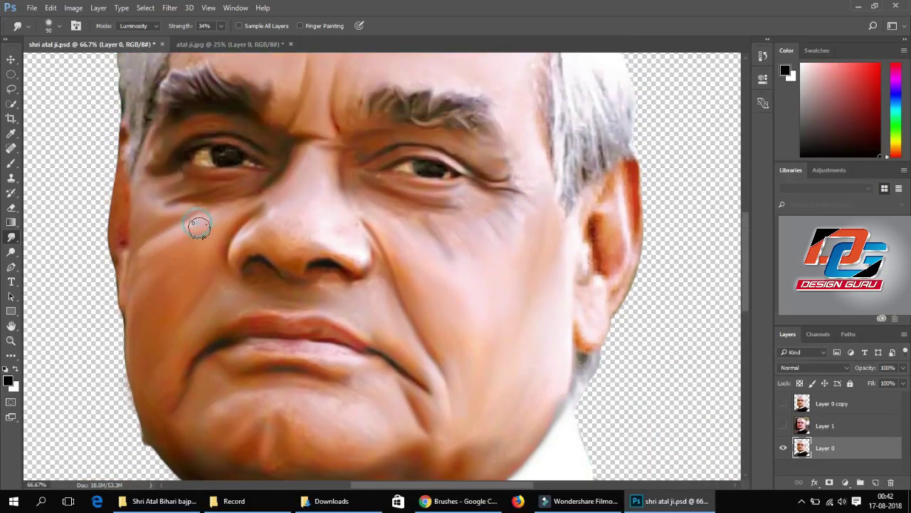
left_click_drag(158, 249, 127, 299)
left_click_drag(197, 253, 171, 274)
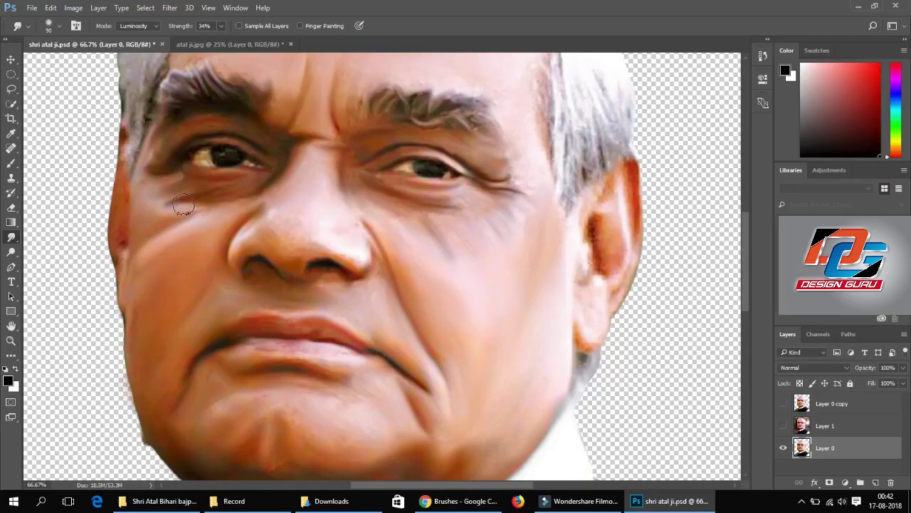
mouse_move(194, 196)
left_mouse_down()
mouse_move(165, 203)
mouse_move(163, 183)
left_mouse_up()
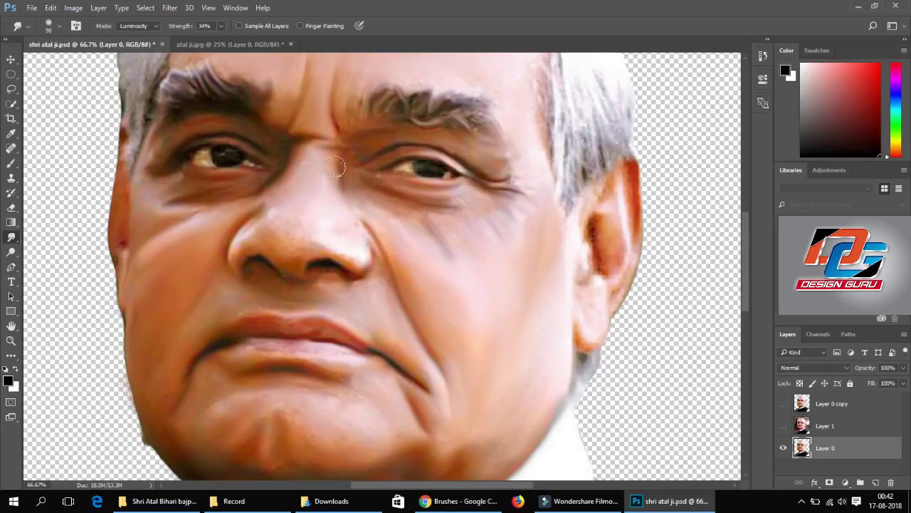
scroll(334, 167, "up", 2)
left_click_drag(297, 127, 312, 93)
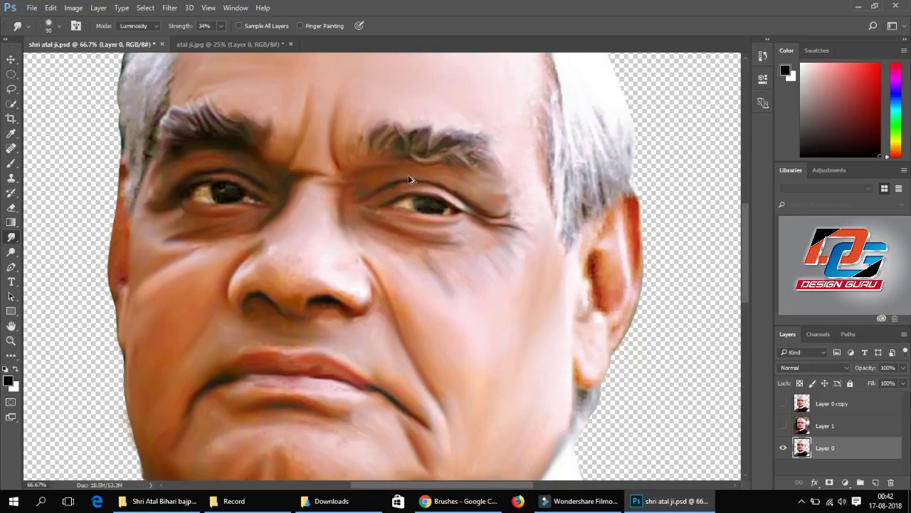
scroll(409, 177, "up", 5)
scroll(398, 175, "up", 5)
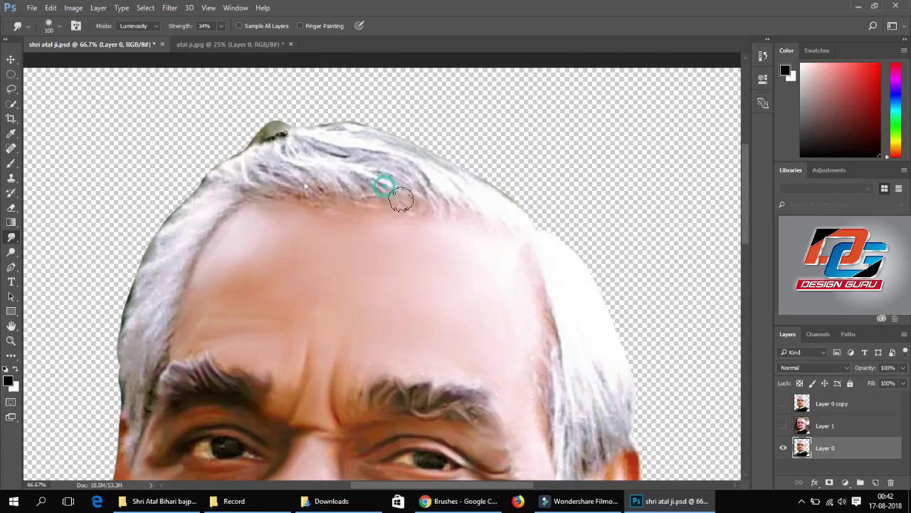
Step: Smudge the hairline along the top and the left hair edge into soft strokes
mouse_move(382, 183)
left_mouse_down()
mouse_move(406, 187)
mouse_move(395, 171)
mouse_move(309, 138)
mouse_move(309, 147)
mouse_move(269, 136)
left_mouse_up()
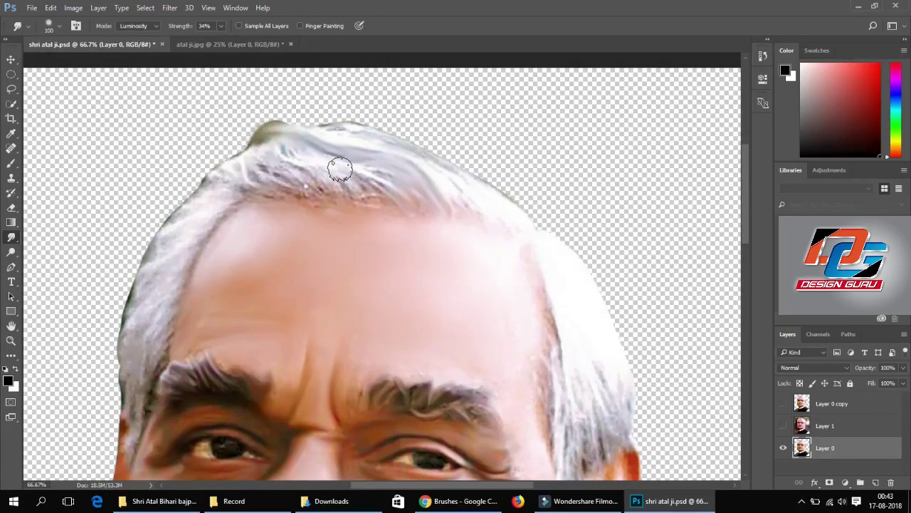
mouse_move(296, 170)
left_mouse_down()
mouse_move(291, 149)
mouse_move(368, 201)
mouse_move(360, 178)
mouse_move(459, 195)
mouse_move(472, 187)
mouse_move(505, 236)
mouse_move(422, 186)
left_mouse_up()
mouse_move(271, 194)
left_mouse_down()
mouse_move(242, 171)
mouse_move(181, 214)
mouse_move(149, 259)
mouse_move(140, 305)
mouse_move(150, 304)
mouse_move(106, 346)
mouse_move(171, 241)
mouse_move(135, 275)
mouse_move(106, 366)
mouse_move(117, 399)
left_mouse_up()
mouse_move(133, 269)
left_mouse_down()
mouse_move(189, 197)
mouse_move(213, 204)
mouse_move(224, 150)
mouse_move(210, 177)
mouse_move(291, 183)
mouse_move(233, 157)
mouse_move(354, 178)
mouse_move(363, 159)
mouse_move(283, 139)
mouse_move(397, 179)
mouse_move(322, 196)
mouse_move(268, 183)
mouse_move(309, 211)
mouse_move(327, 203)
left_mouse_up()
Step: Smooth the right hair edge down to the grey strands beside the ear
mouse_move(539, 254)
left_mouse_down()
mouse_move(539, 305)
mouse_move(531, 253)
left_mouse_up()
left_click_drag(546, 315, 537, 270)
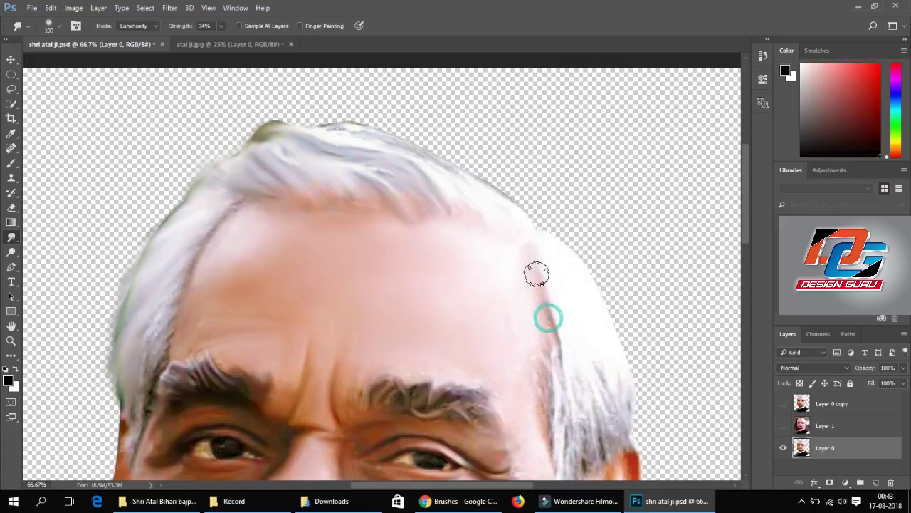
left_click_drag(544, 386, 578, 301)
scroll(553, 342, "down", 2)
scroll(582, 358, "down", 2)
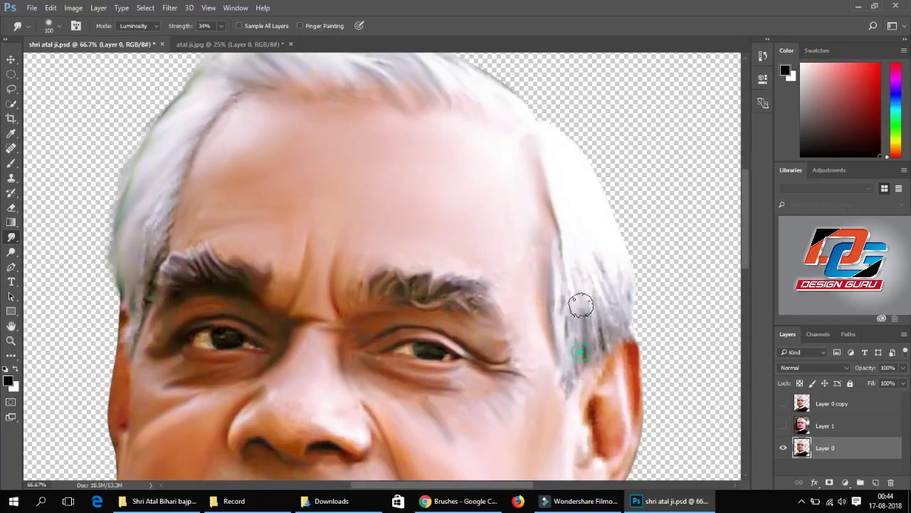
mouse_move(590, 335)
left_mouse_down()
mouse_move(602, 306)
mouse_move(655, 320)
mouse_move(615, 226)
left_mouse_up()
mouse_move(569, 356)
left_mouse_down()
mouse_move(577, 242)
mouse_move(569, 311)
mouse_move(583, 271)
left_mouse_up()
Step: Smooth the grey strands across the top of the head
scroll(380, 111, "up", 3)
mouse_move(324, 89)
left_mouse_down()
mouse_move(378, 94)
mouse_move(362, 116)
mouse_move(385, 131)
left_mouse_up()
mouse_move(299, 107)
left_mouse_down()
mouse_move(285, 110)
mouse_move(280, 95)
mouse_move(291, 85)
mouse_move(283, 89)
left_mouse_up()
scroll(480, 140, "up", 2)
scroll(480, 140, "up", 3)
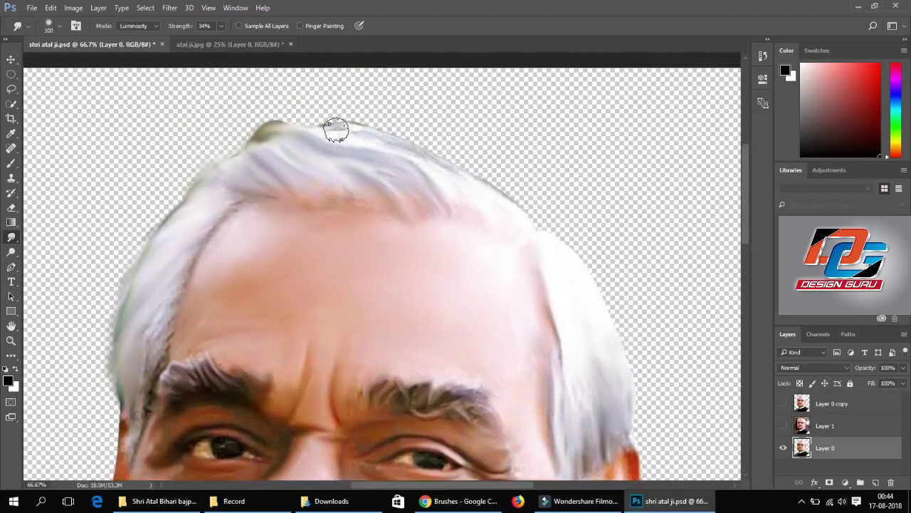
mouse_move(336, 129)
left_mouse_down()
mouse_move(387, 138)
mouse_move(330, 116)
mouse_move(515, 204)
mouse_move(454, 161)
mouse_move(283, 123)
mouse_move(252, 135)
mouse_move(203, 178)
mouse_move(112, 305)
left_mouse_up()
Step: Smudge more of the right-side hair beside the ear
scroll(427, 285, "down", 1)
scroll(667, 303, "down", 2)
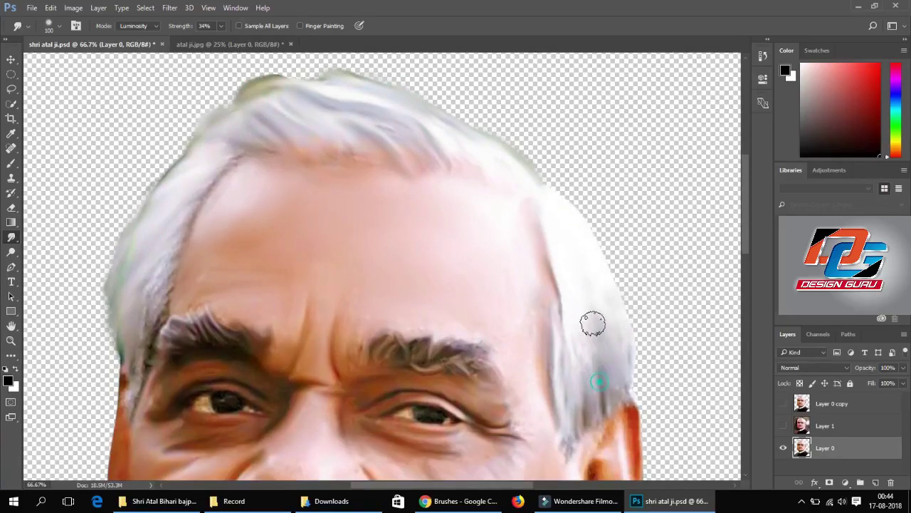
mouse_move(591, 321)
left_mouse_down()
mouse_move(594, 299)
mouse_move(588, 406)
mouse_move(566, 468)
left_mouse_up()
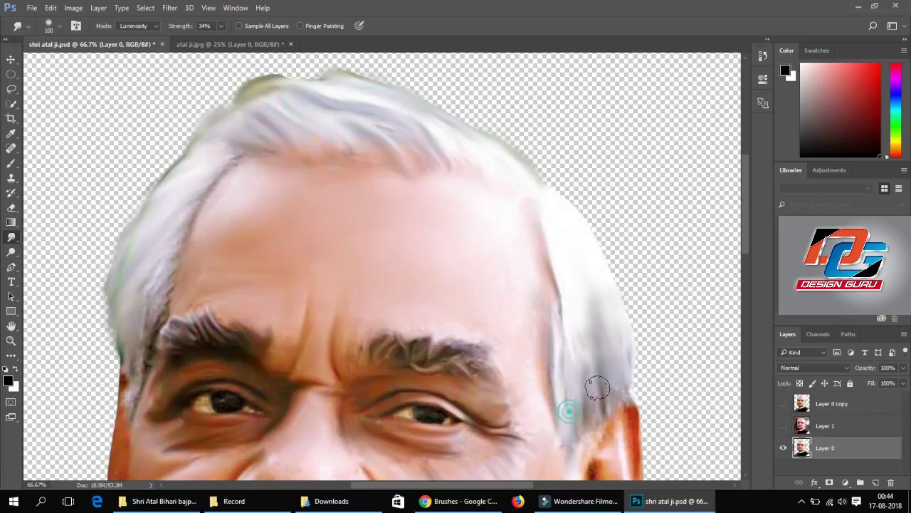
scroll(586, 301, "down", 5)
mouse_move(541, 248)
left_mouse_down()
mouse_move(563, 315)
mouse_move(590, 259)
mouse_move(597, 304)
left_mouse_up()
scroll(663, 162, "up", 2)
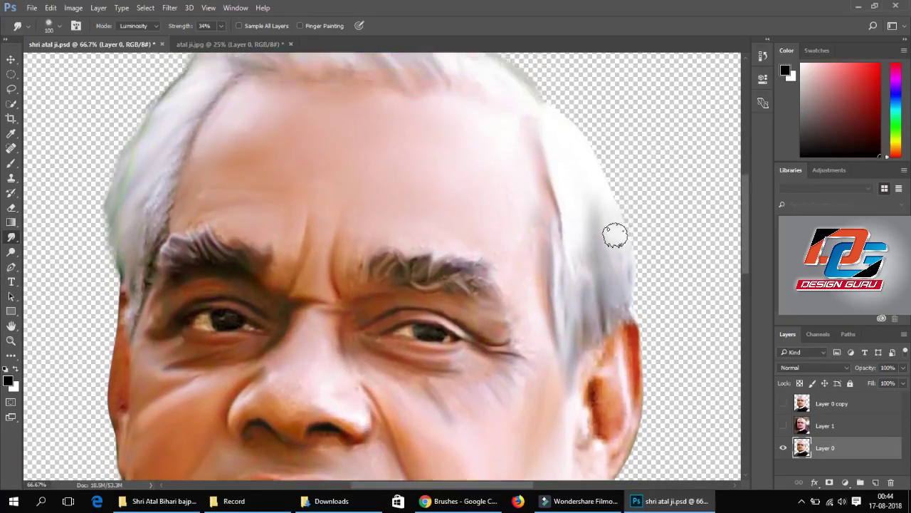
scroll(480, 249, "up", 2)
scroll(480, 235, "up", 2)
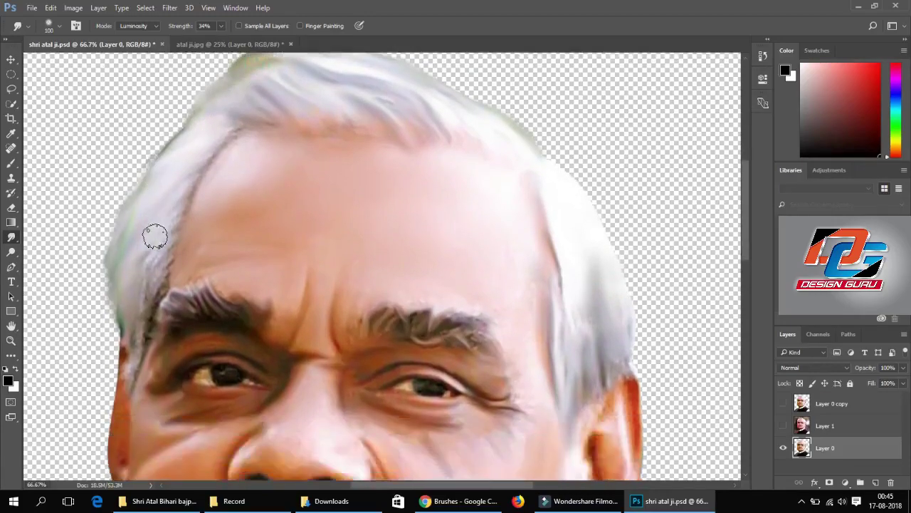
scroll(152, 234, "down", 5)
Step: With a size-40 brush at 29% strength, smear the ear's dark red inner area into the skin
scroll(465, 244, "up", 3)
scroll(477, 261, "up", 3)
scroll(477, 261, "up", 1)
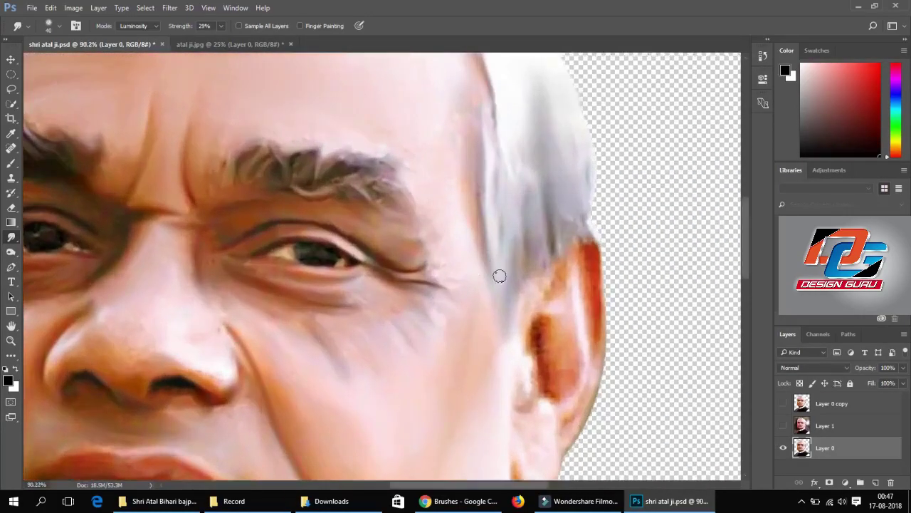
left_click_drag(538, 323, 538, 368)
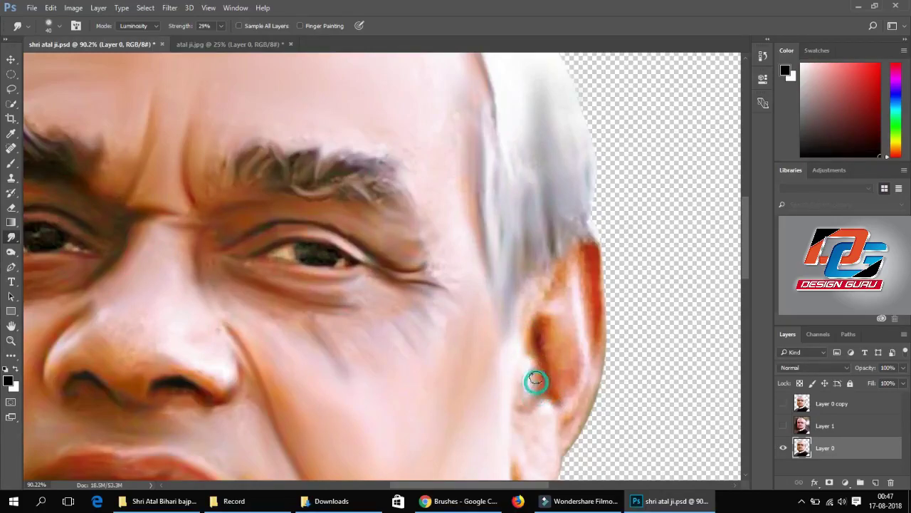
mouse_move(536, 381)
left_mouse_down()
mouse_move(537, 321)
mouse_move(541, 332)
left_mouse_up()
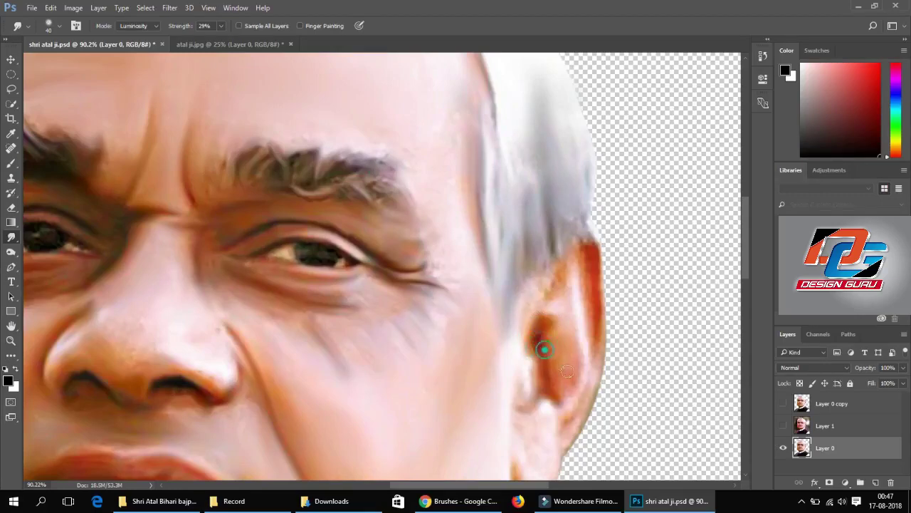
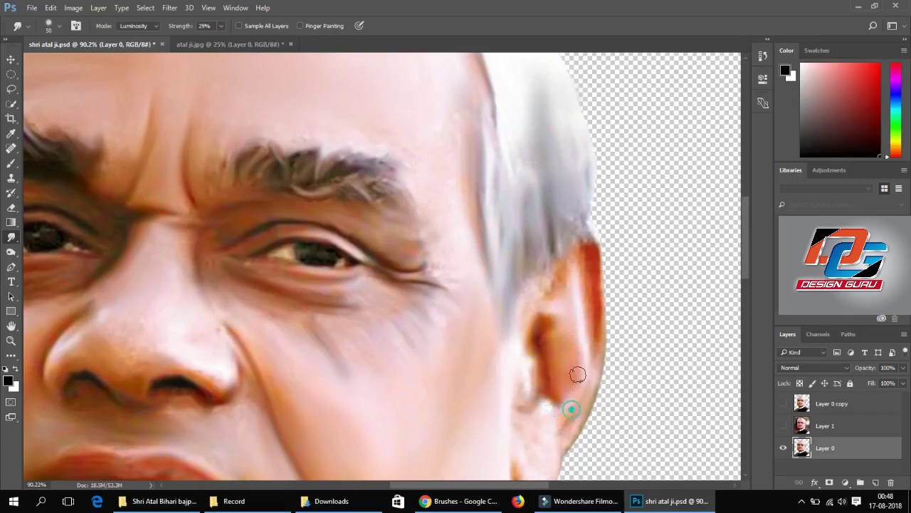
Step: Smudge the ear's dark red top, outer edge, left edge and earlobe into soft strokes
left_click_drag(534, 308, 574, 301)
left_click_drag(572, 257, 568, 331)
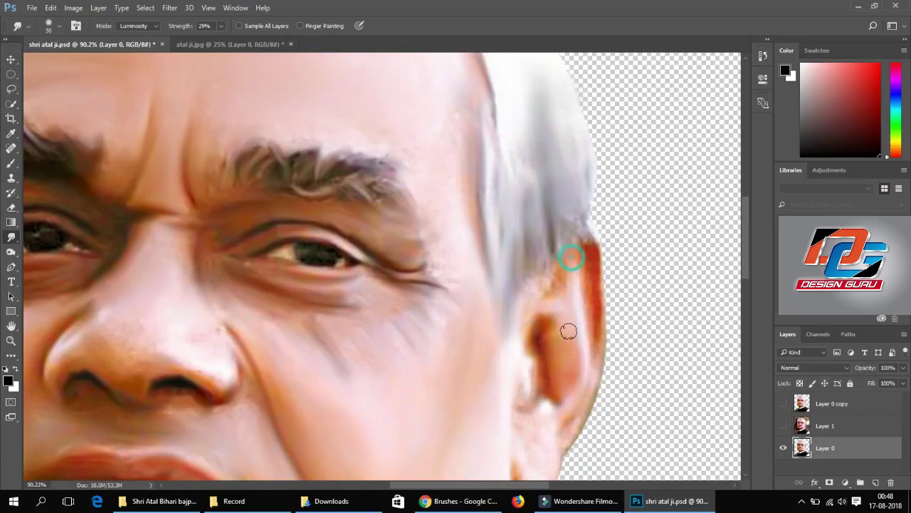
mouse_move(522, 354)
left_mouse_down()
mouse_move(522, 418)
mouse_move(529, 366)
left_mouse_up()
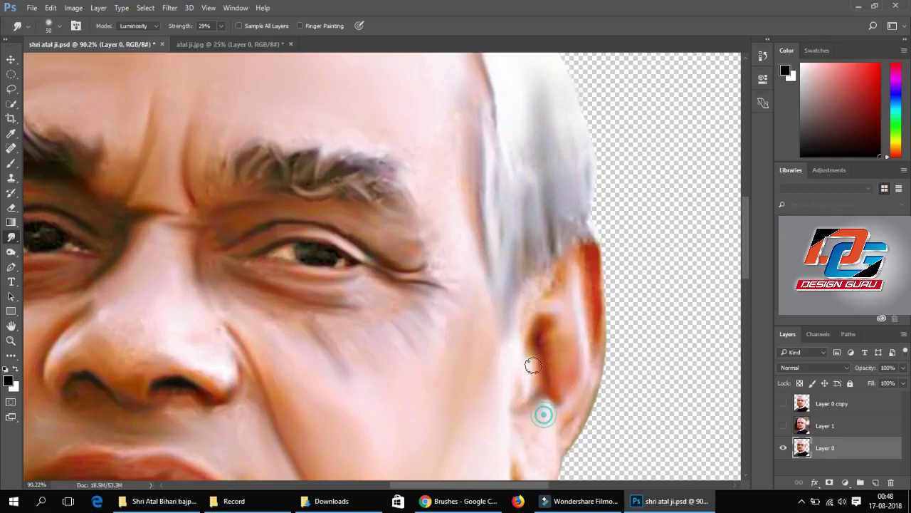
scroll(538, 366, "down", 5)
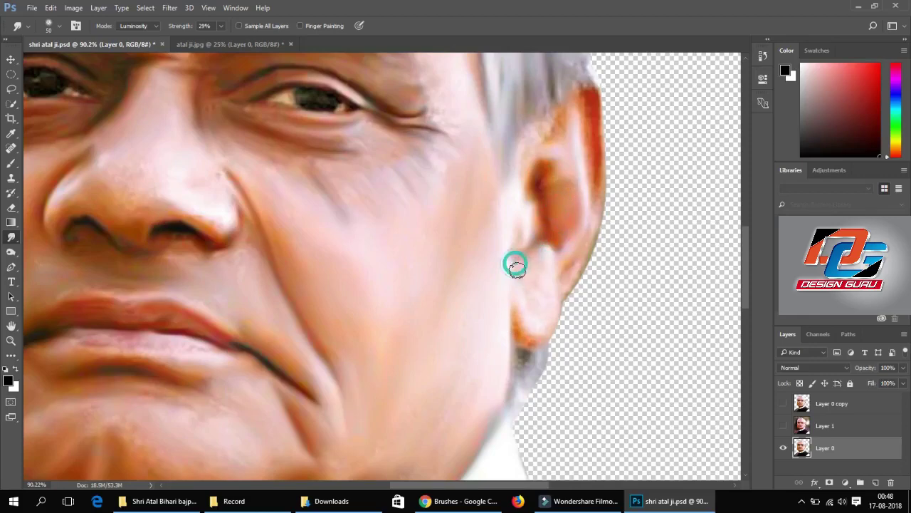
left_click_drag(512, 260, 549, 264)
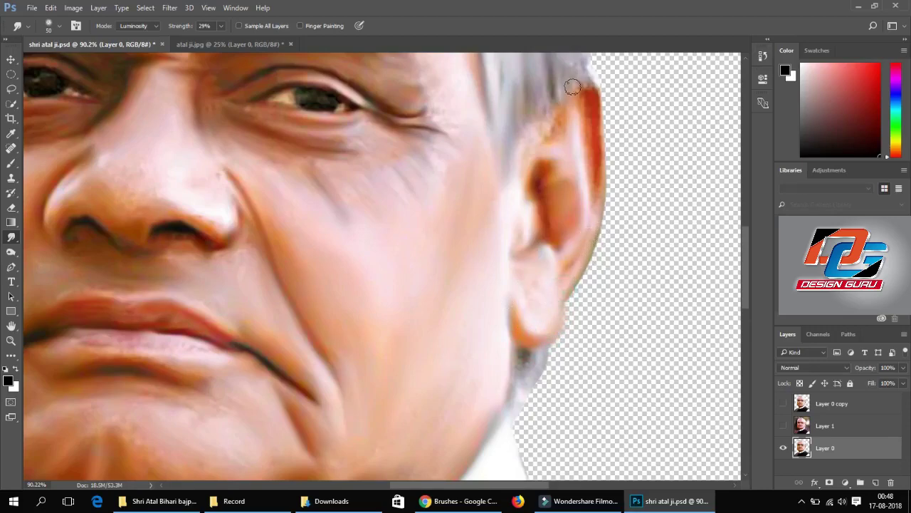
left_click_drag(591, 97, 592, 220)
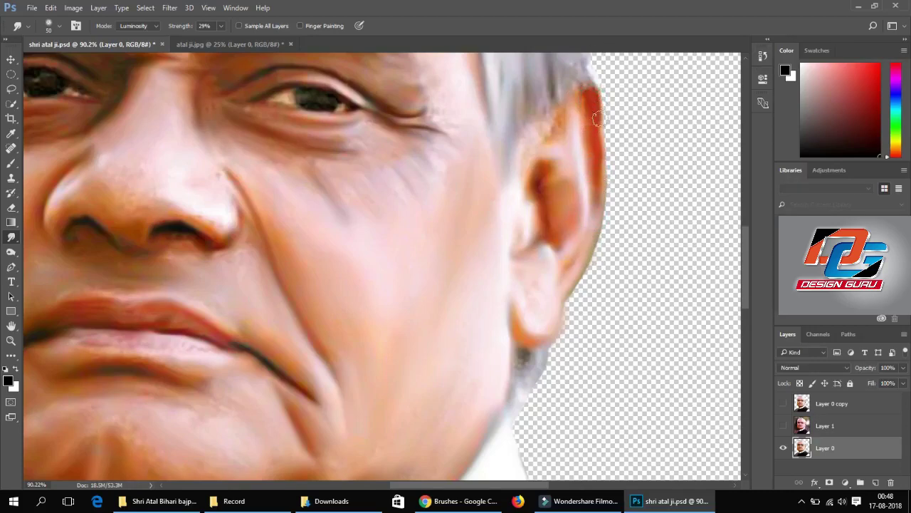
left_click_drag(528, 138, 536, 147)
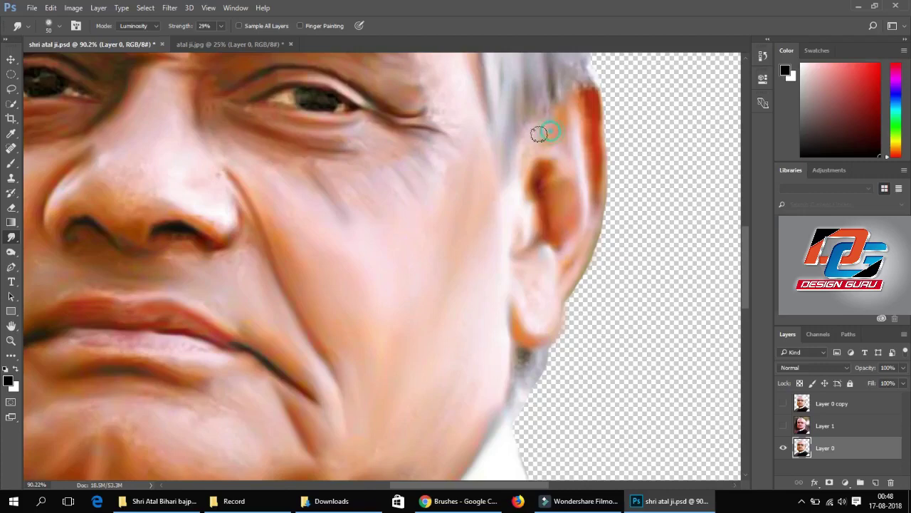
left_click_drag(522, 164, 553, 132)
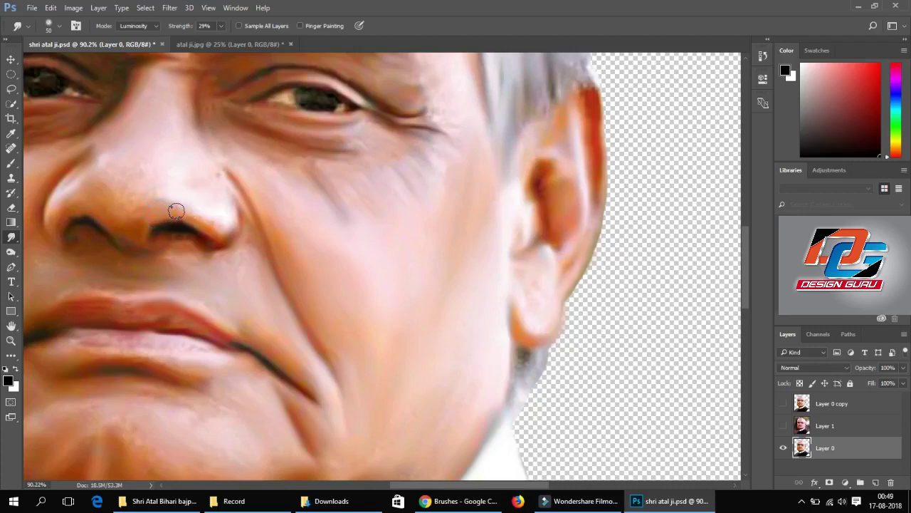
Step: Smudge the skin across the nostril and soften the end of the eyebrow
left_click_drag(192, 221, 162, 216)
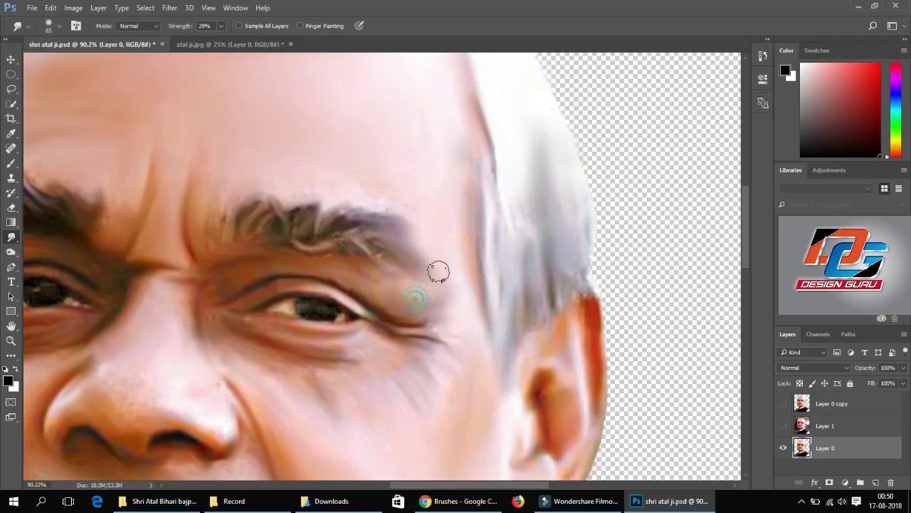
mouse_move(449, 226)
left_mouse_down()
mouse_move(441, 264)
mouse_move(378, 277)
mouse_move(410, 287)
left_mouse_up()
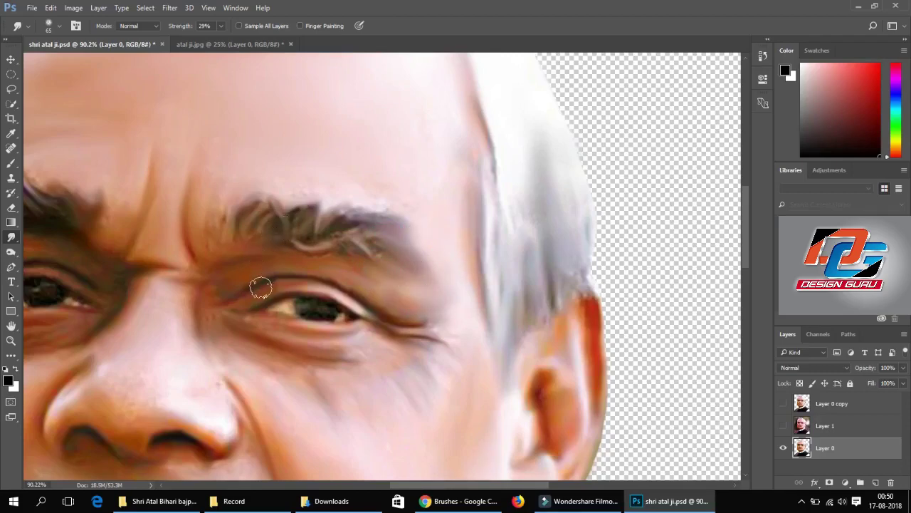
scroll(299, 314, "down", 2)
scroll(313, 322, "down", 3)
scroll(217, 287, "up", 2)
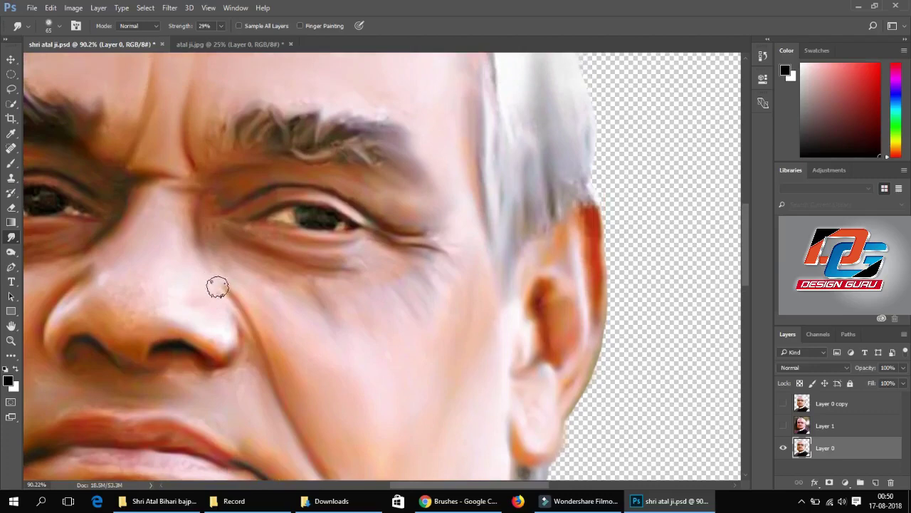
Step: Keep black as the foreground colour and switch to the regular Brush tool
left_click(8, 382)
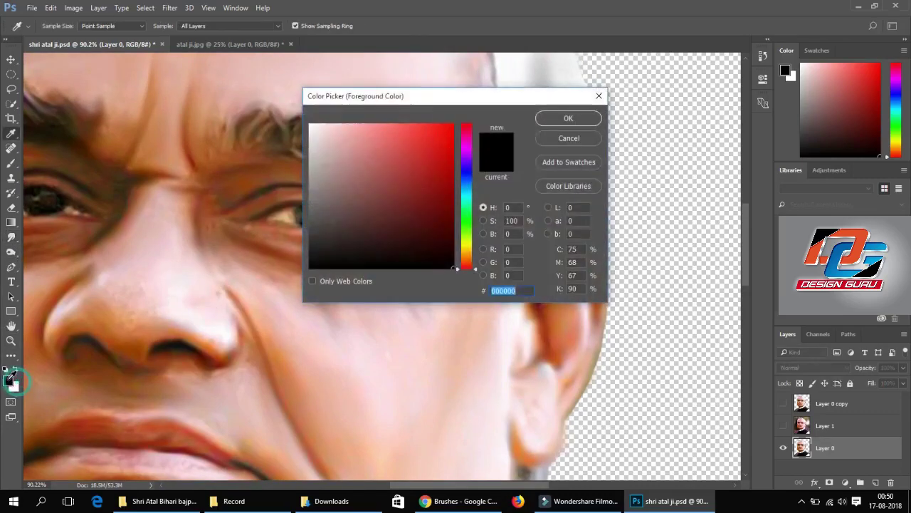
key("Return")
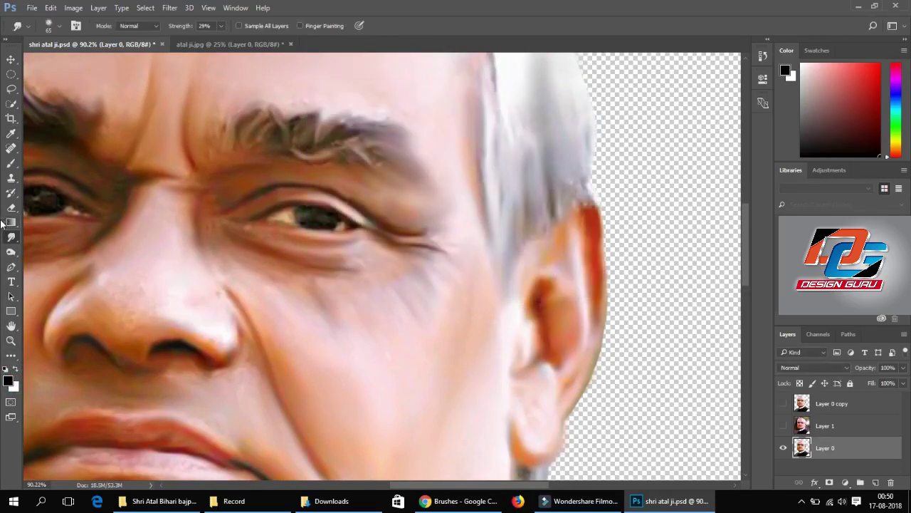
left_click(11, 195)
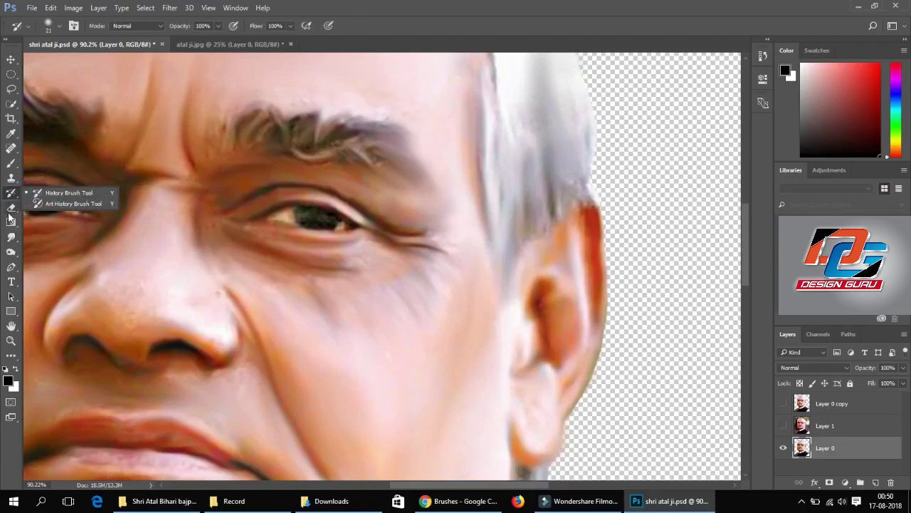
key("b")
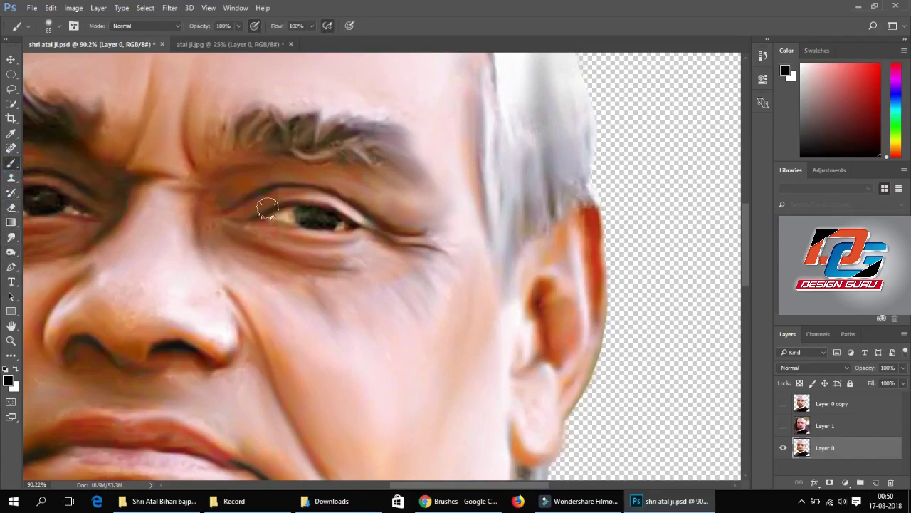
Step: Choose the hard round brush tip at 100% hardness, undoing a stray test dot
left_click(143, 26)
left_click(49, 27)
scroll(140, 151, "up", 4)
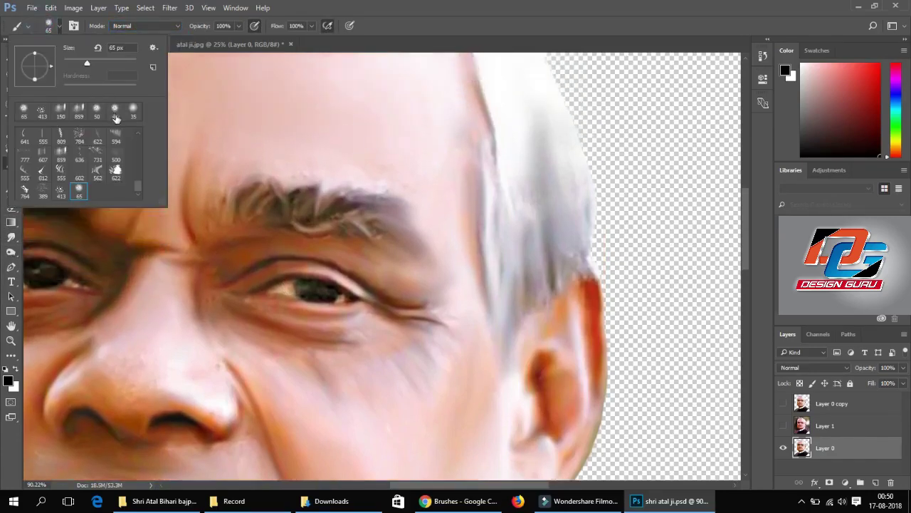
scroll(139, 149, "up", 3)
scroll(107, 143, "up", 2)
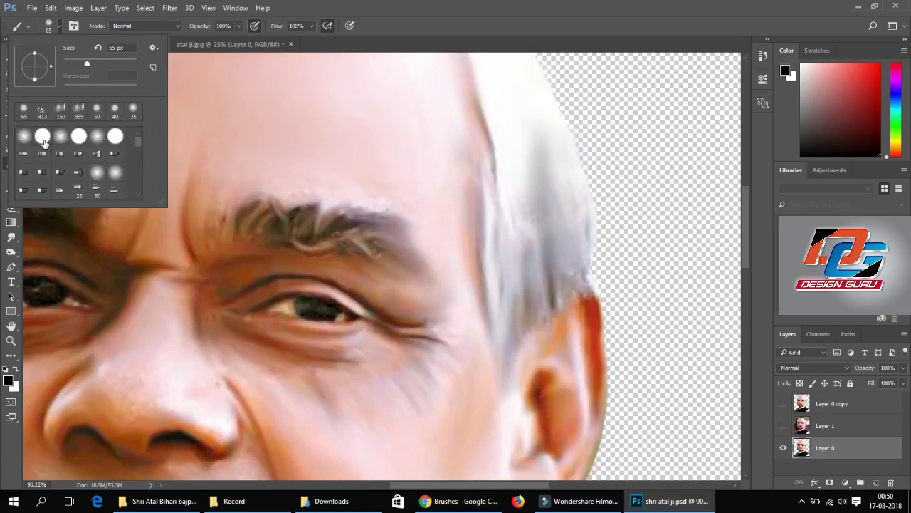
left_click(43, 138)
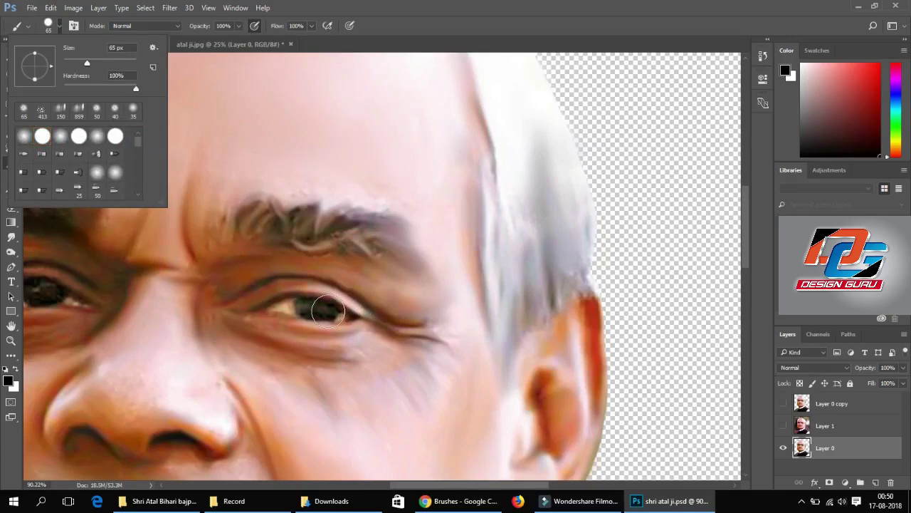
left_click(673, 192)
key("ctrl+z")
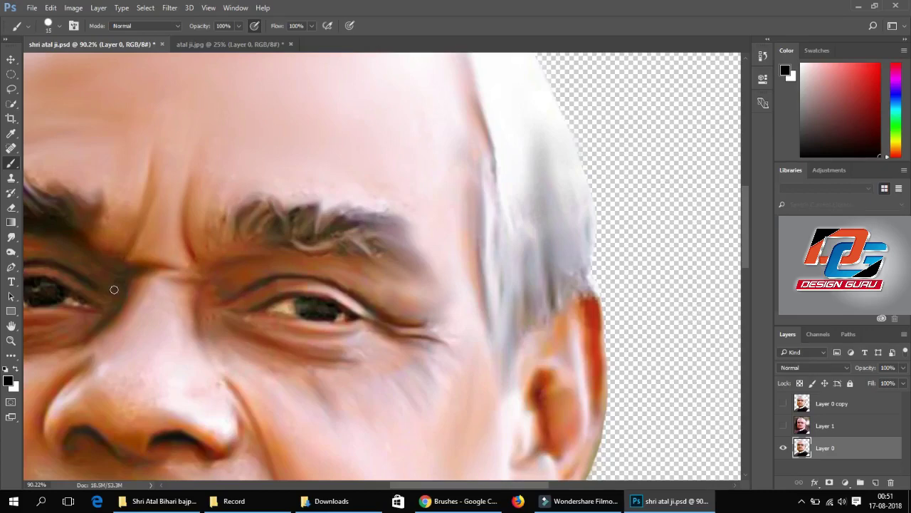
scroll(293, 300, "up", 3)
scroll(293, 299, "up", 3)
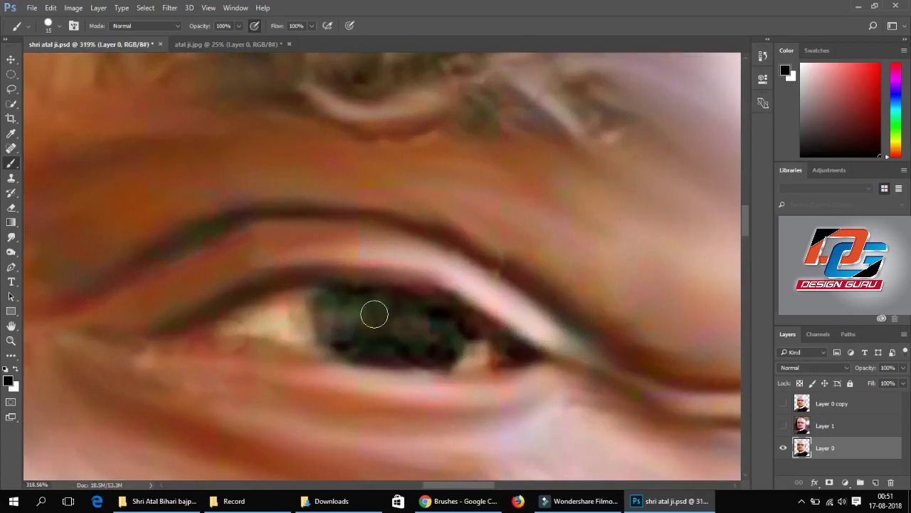
Step: Pick dark red as the foreground colour, undoing a first test dab on the iris
left_click(8, 380)
left_click(438, 229)
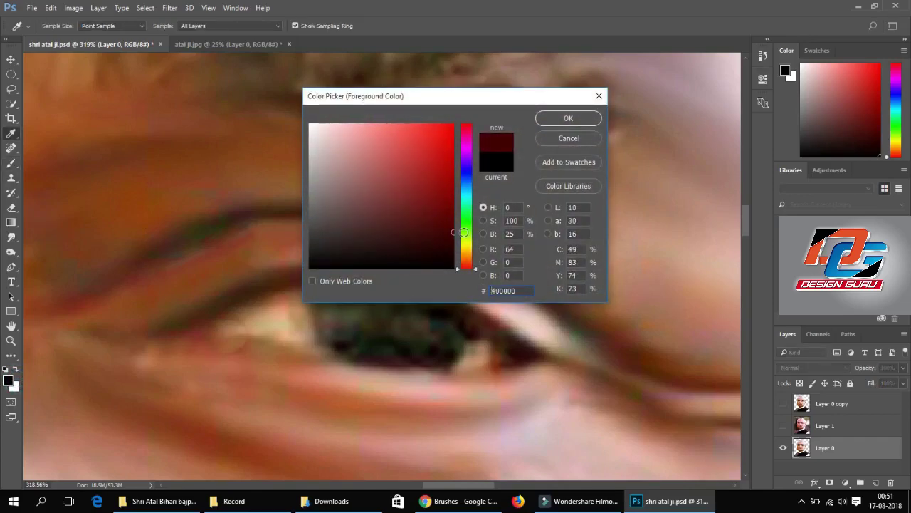
left_click(568, 116)
left_click(396, 324)
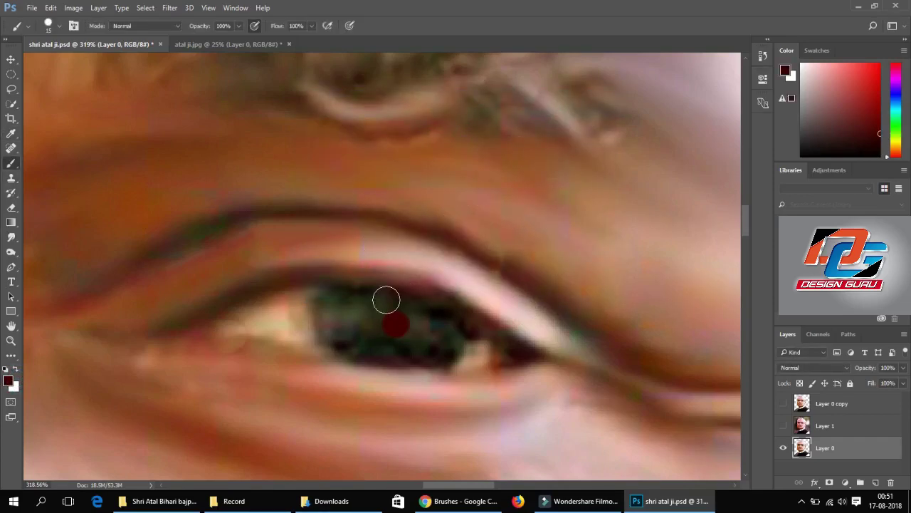
key("ctrl+z")
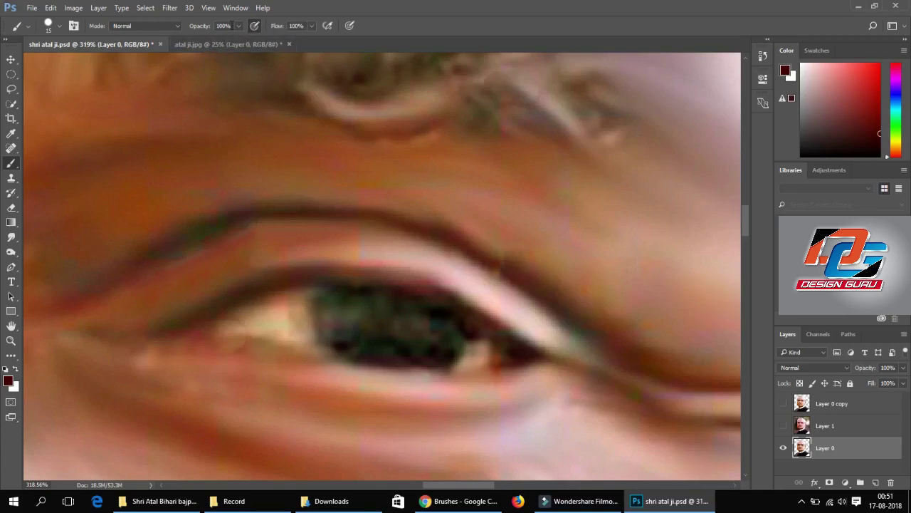
Step: Lower the brush opacity, dab dark red into the first iris and enlarge the brush
left_click(223, 26)
scroll(222, 46, "down", 3)
scroll(222, 47, "down", 1)
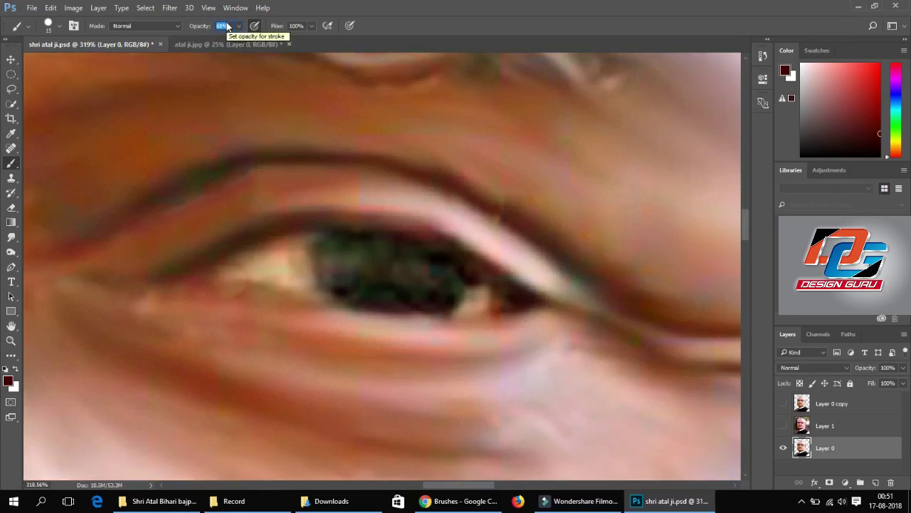
type("68")
key("Return")
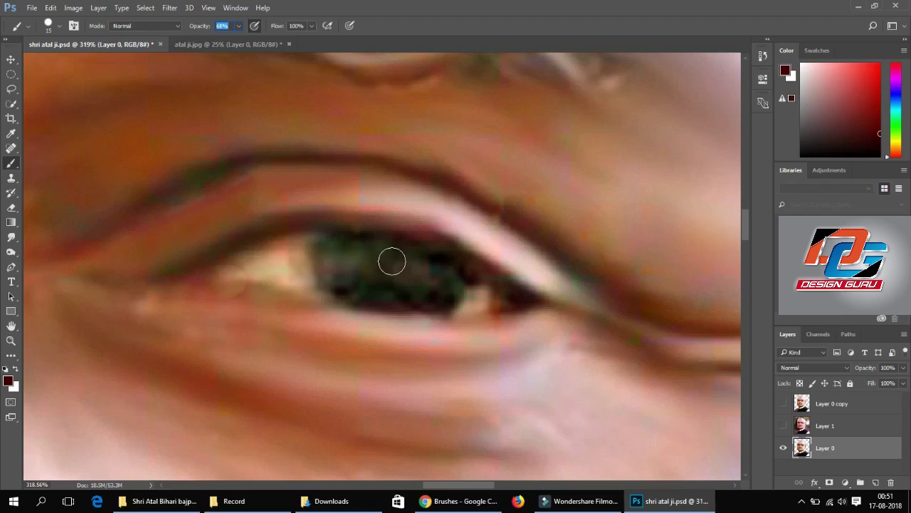
left_click(391, 265)
key("bracketright")
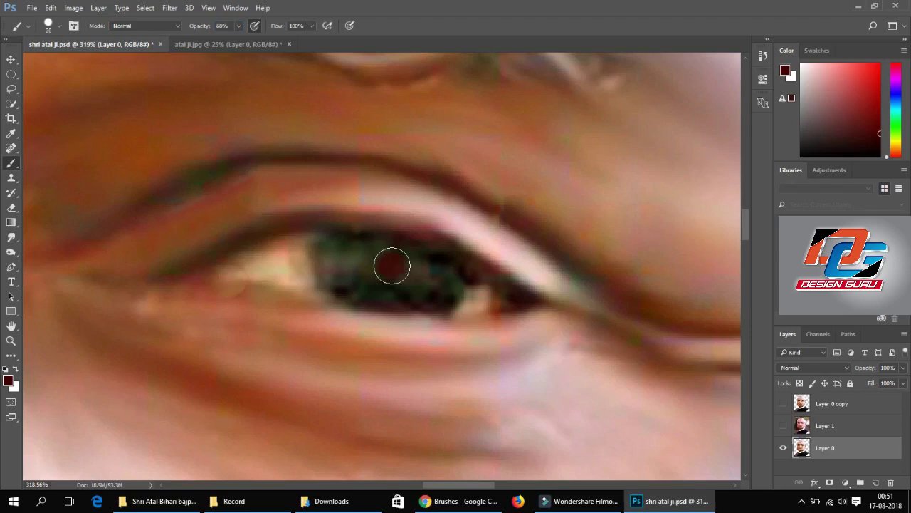
Step: Dab dark red onto the other eye's iris and tint the pupil
scroll(284, 356, "up", 1)
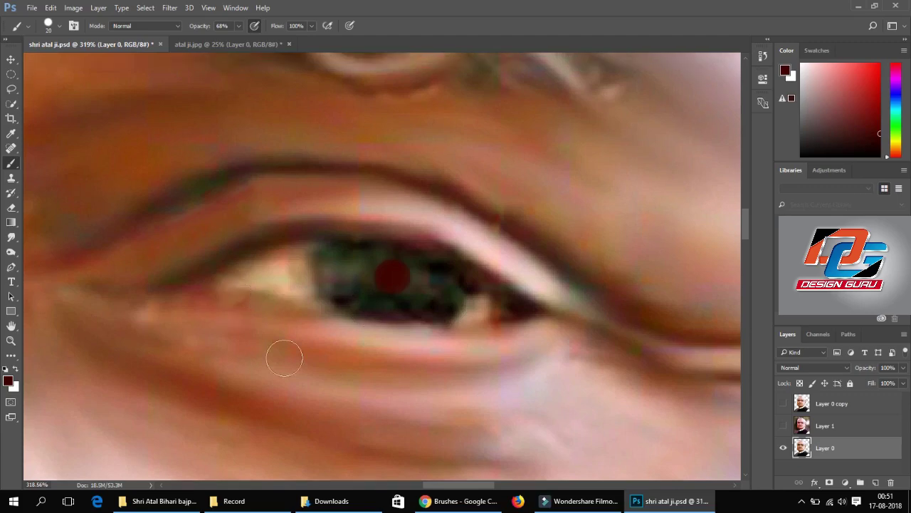
left_click_drag(455, 484, 380, 482)
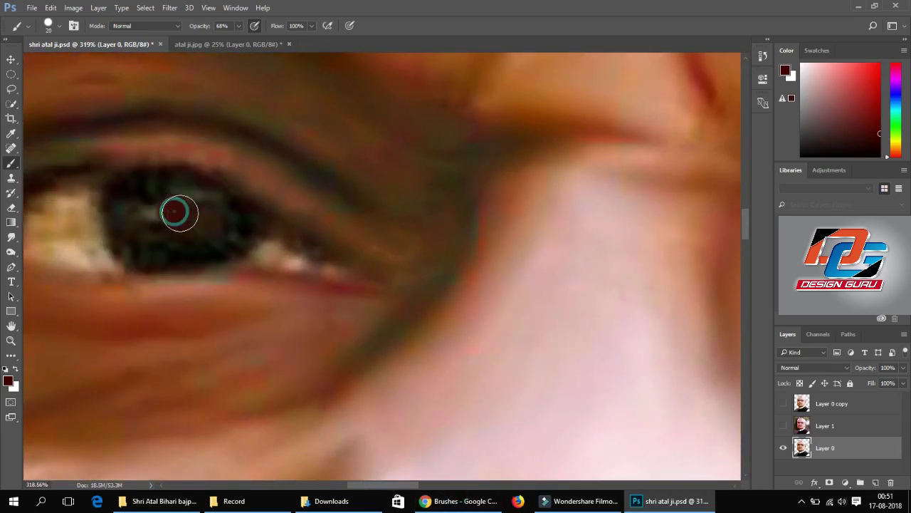
left_click(176, 217)
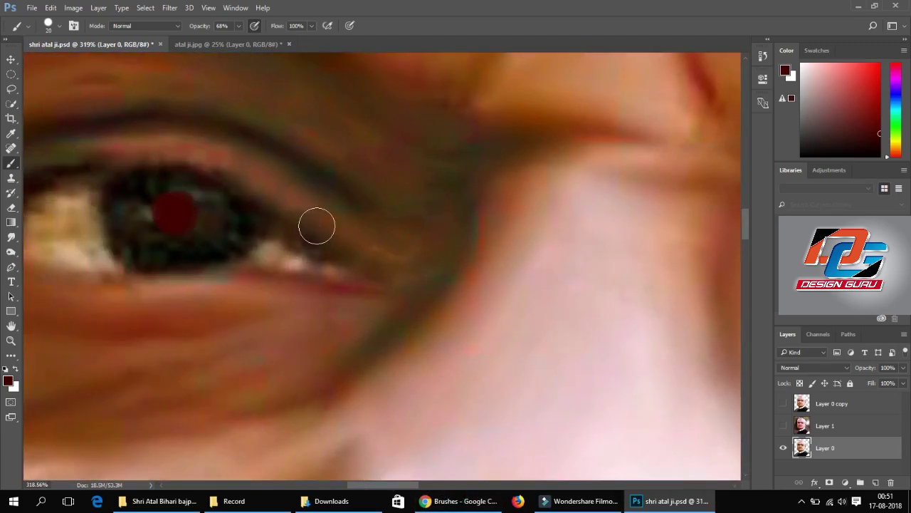
scroll(317, 265, "down", 5)
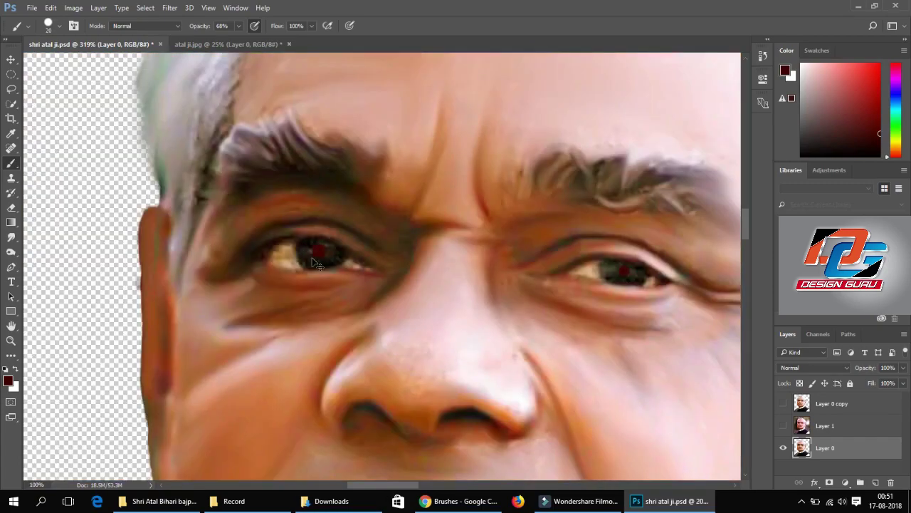
scroll(348, 232, "up", 3)
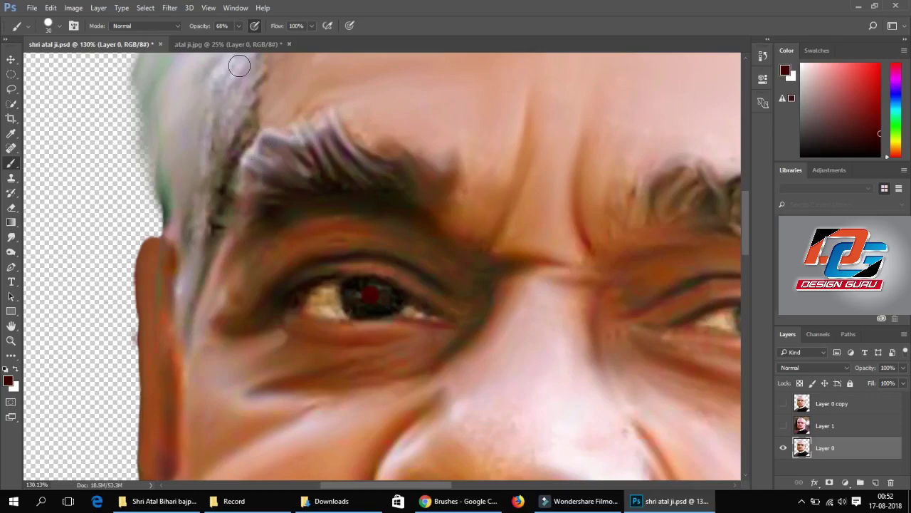
scroll(220, 25, "down", 2)
type("32")
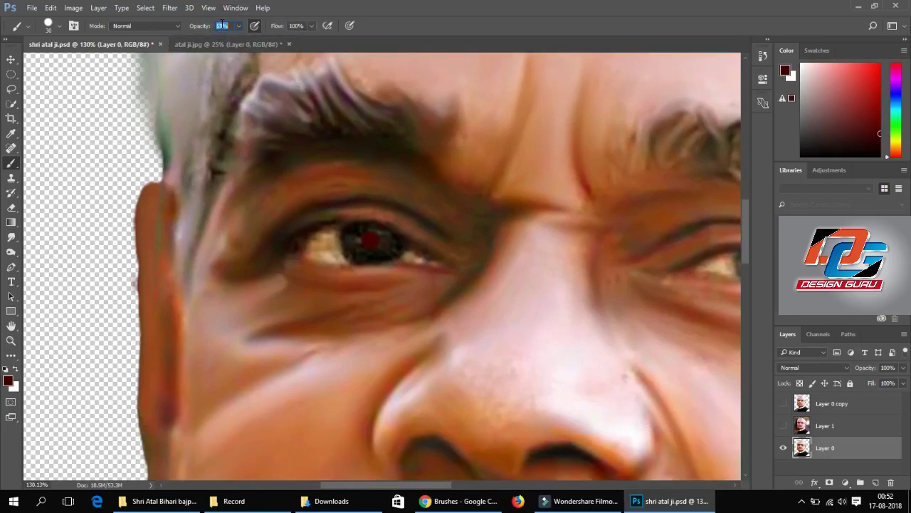
left_click(371, 240)
left_click(683, 486)
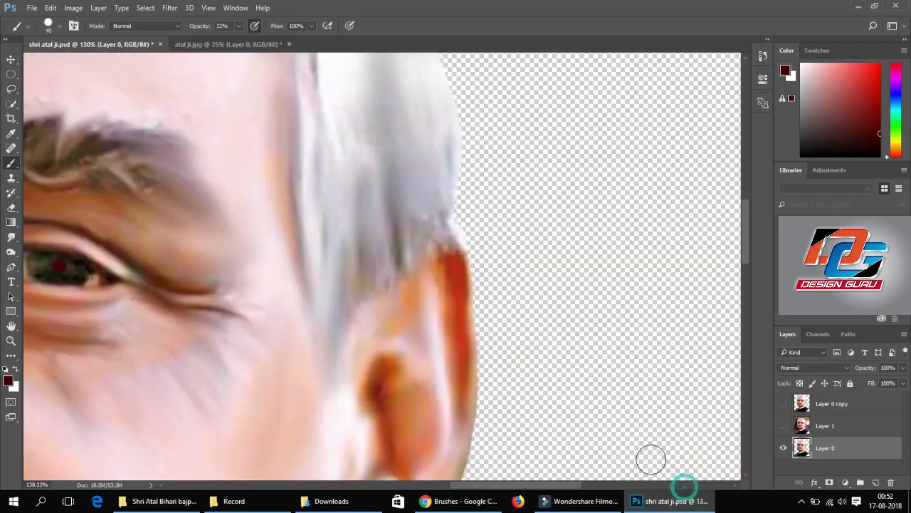
scroll(334, 466, "left", 3)
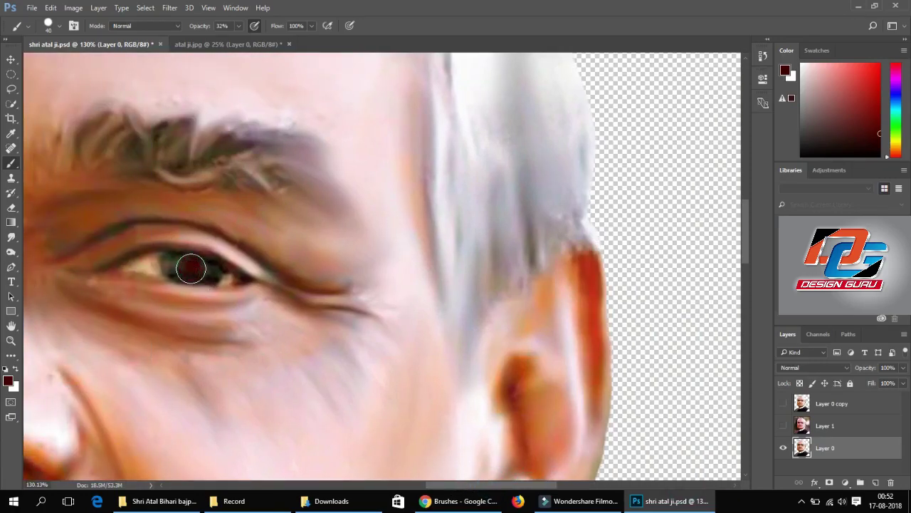
Step: Zoom in on the left eye, make white the foreground colour and shrink the brush
key("ctrl+0")
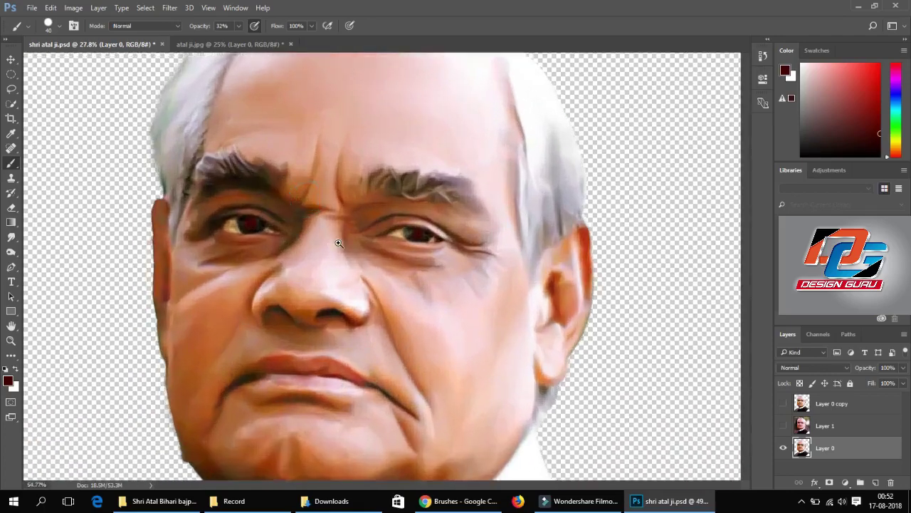
left_click_drag(308, 209, 360, 276)
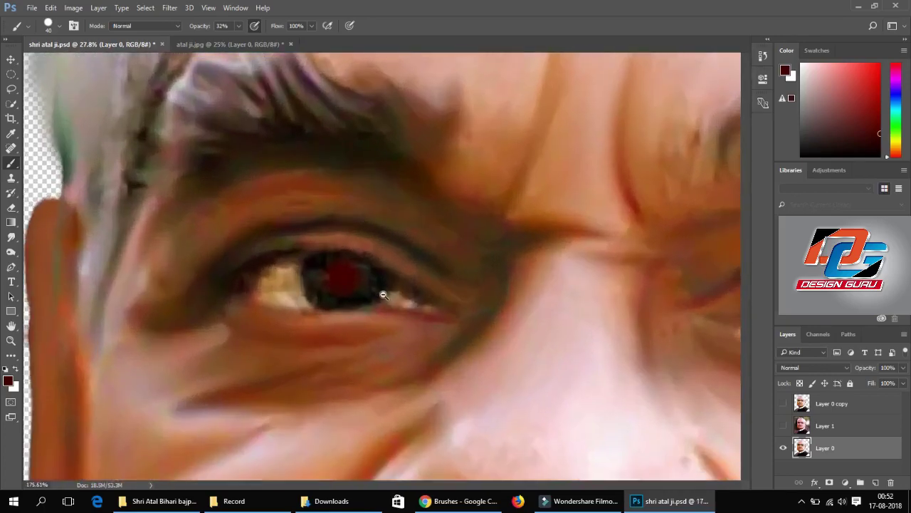
left_click(15, 369)
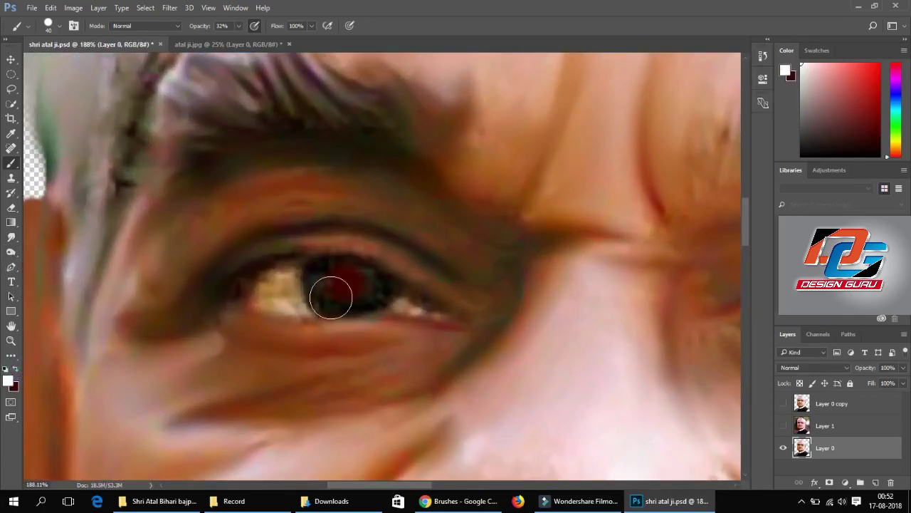
left_click(56, 191)
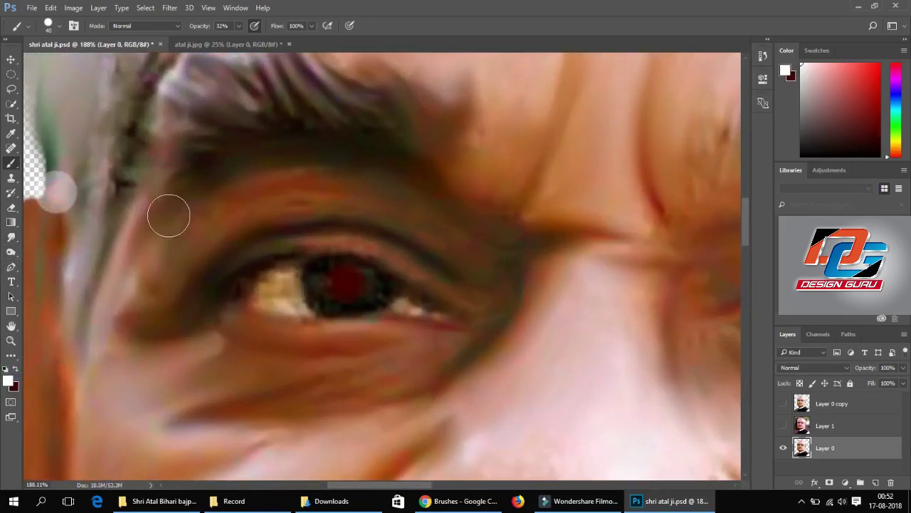
key("ctrl+z")
key("bracketleft")
key("bracketleft")
key("bracketleft")
key("bracketleft")
key("bracketleft")
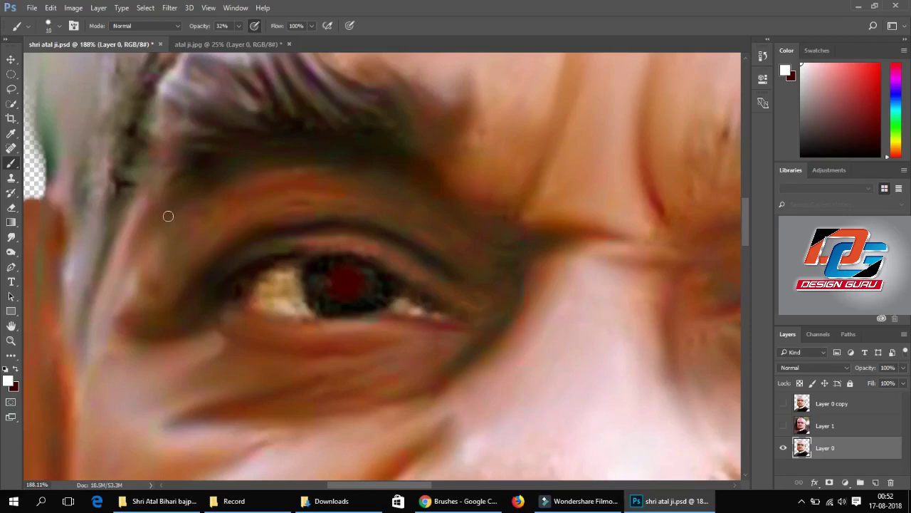
Step: Paint white catchlights on the left and right pupils
left_click(324, 270)
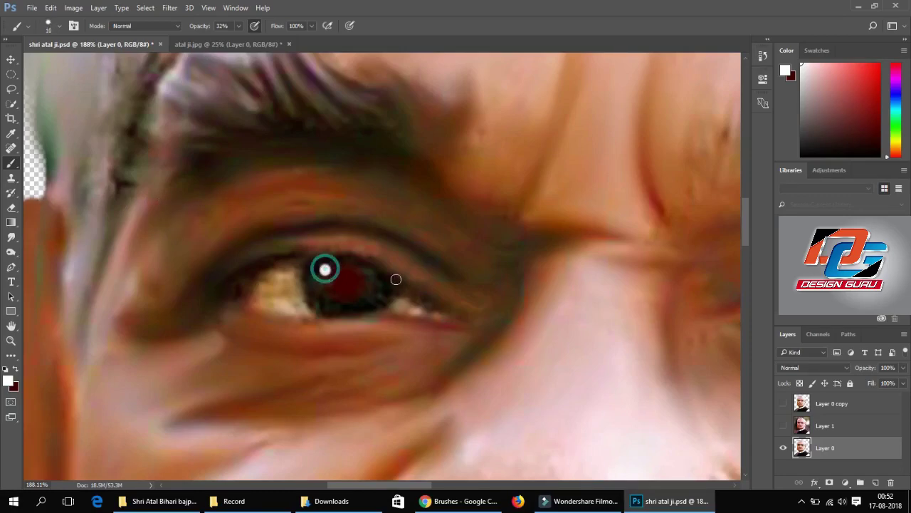
left_click_drag(388, 485, 477, 485)
left_click(482, 309)
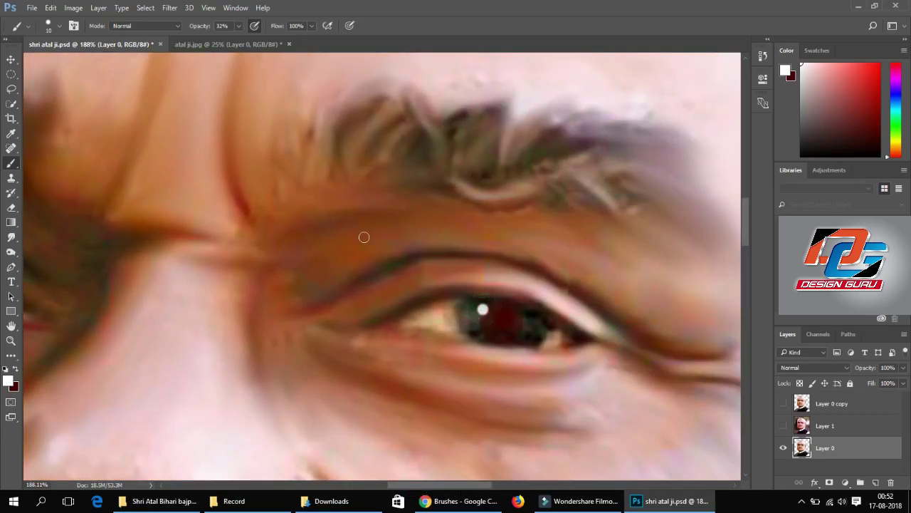
left_click(10, 227)
left_click_drag(12, 237, 46, 258)
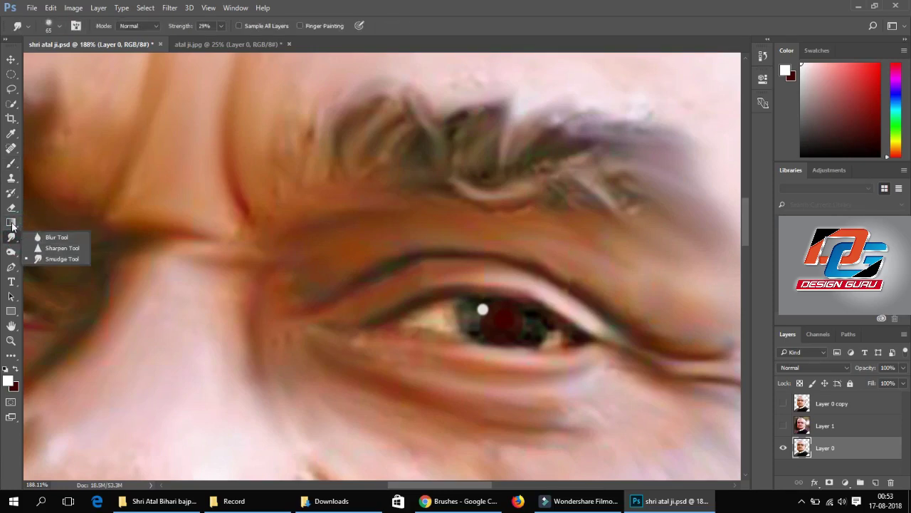
Step: Burn the iris's lower rim and upper-left edge with the range set to Shadows
left_click(11, 252)
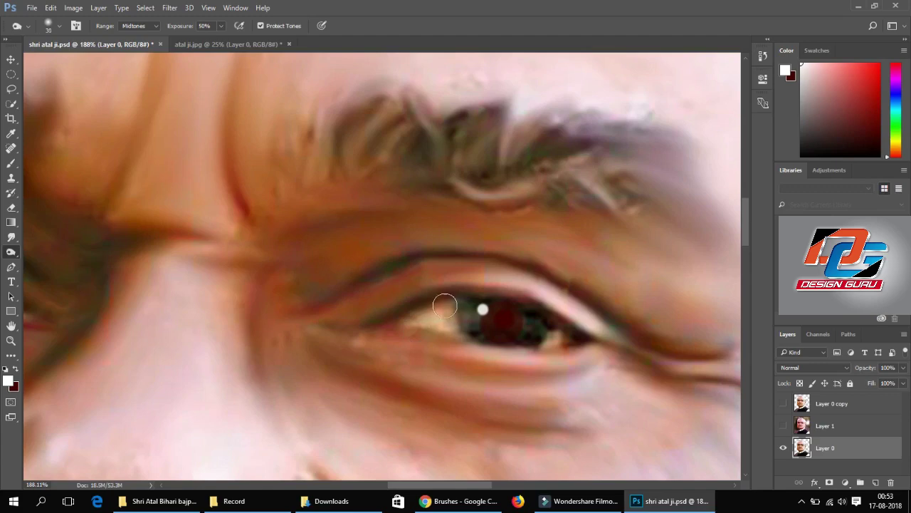
left_click(469, 312)
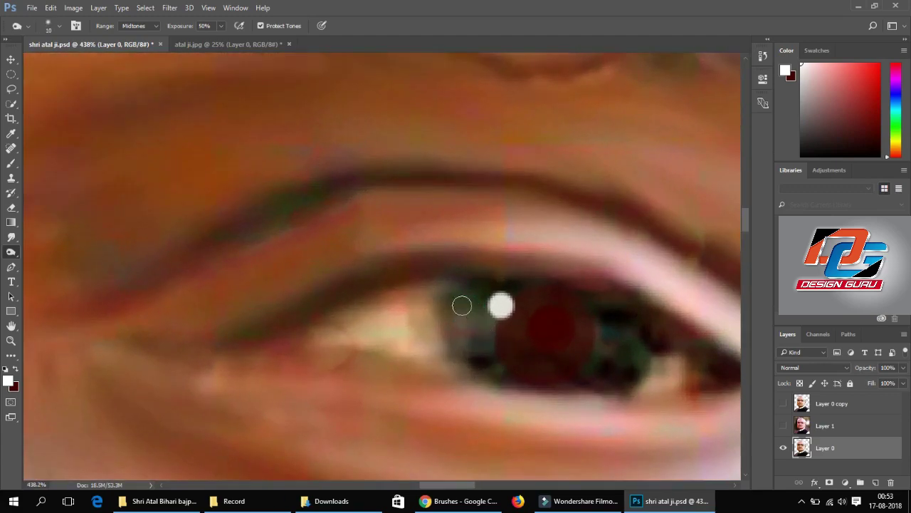
mouse_move(450, 289)
left_mouse_down()
mouse_move(467, 358)
mouse_move(489, 377)
left_mouse_up()
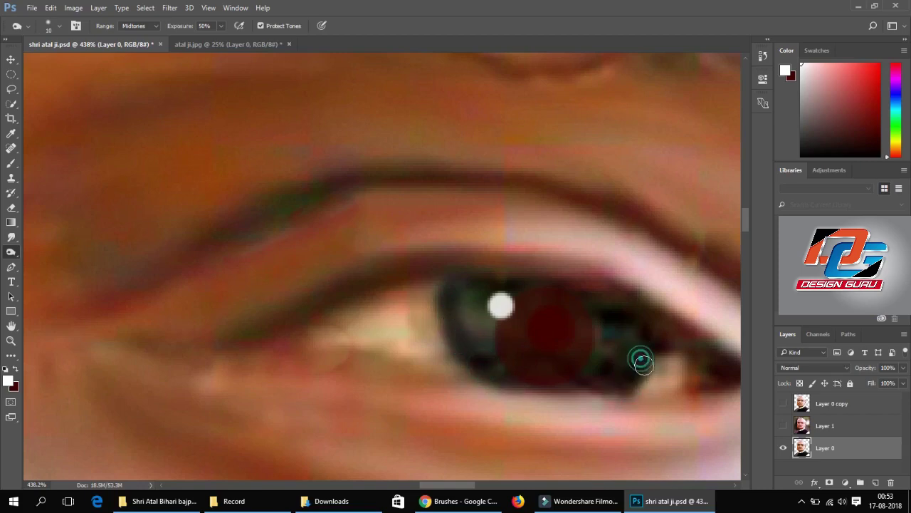
left_click(137, 26)
left_click(132, 34)
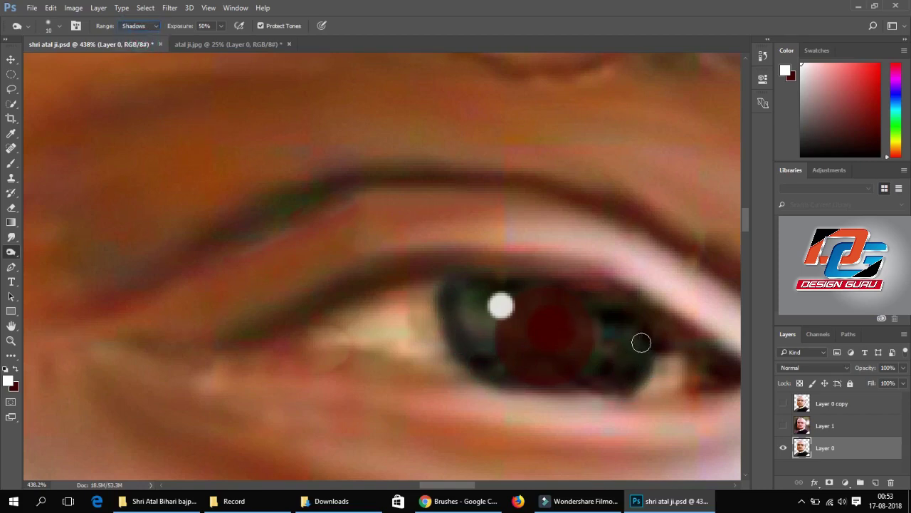
mouse_move(449, 295)
left_mouse_down()
mouse_move(506, 374)
mouse_move(594, 385)
left_mouse_up()
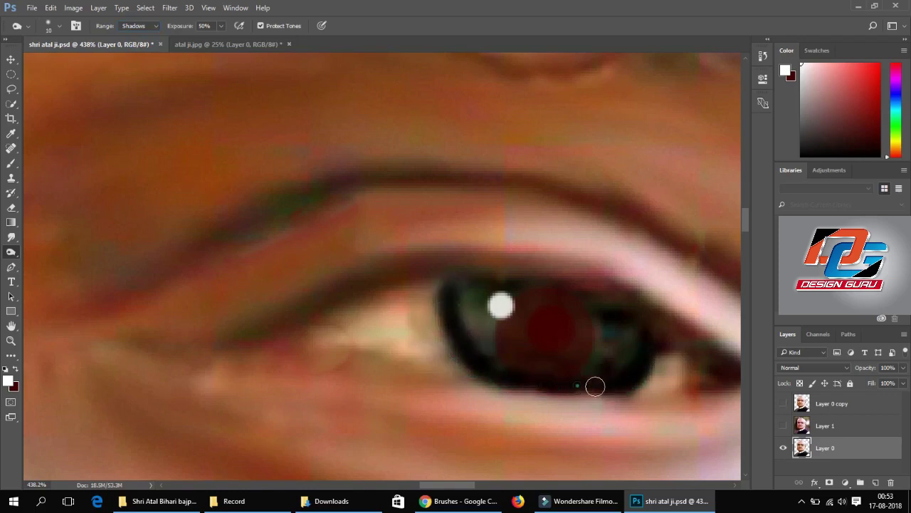
left_click_drag(443, 279, 457, 295)
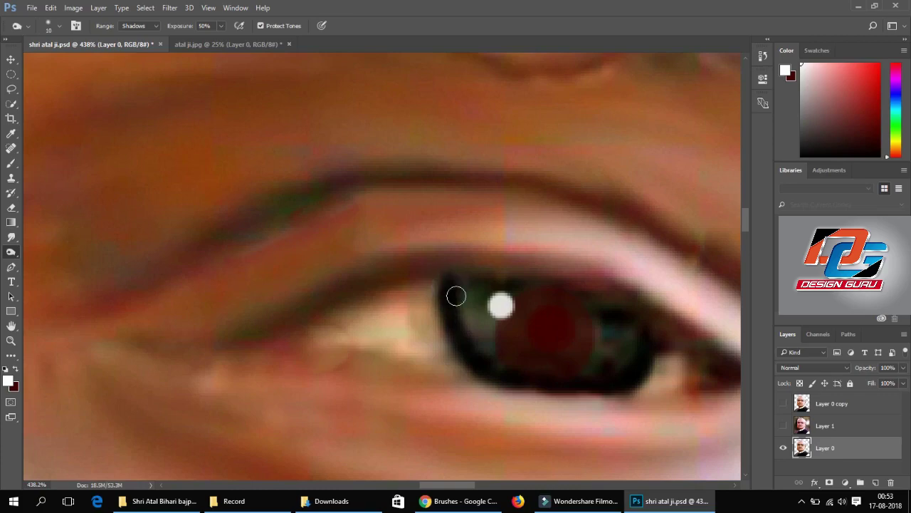
Step: Lower the exposure and darken the eyelid line and upper eyelid edge
left_click(499, 275)
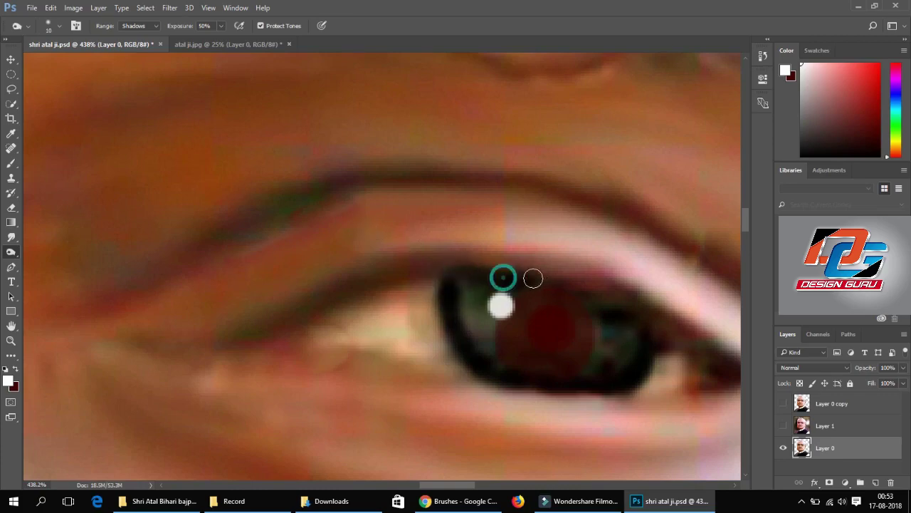
left_click(220, 25)
type("11")
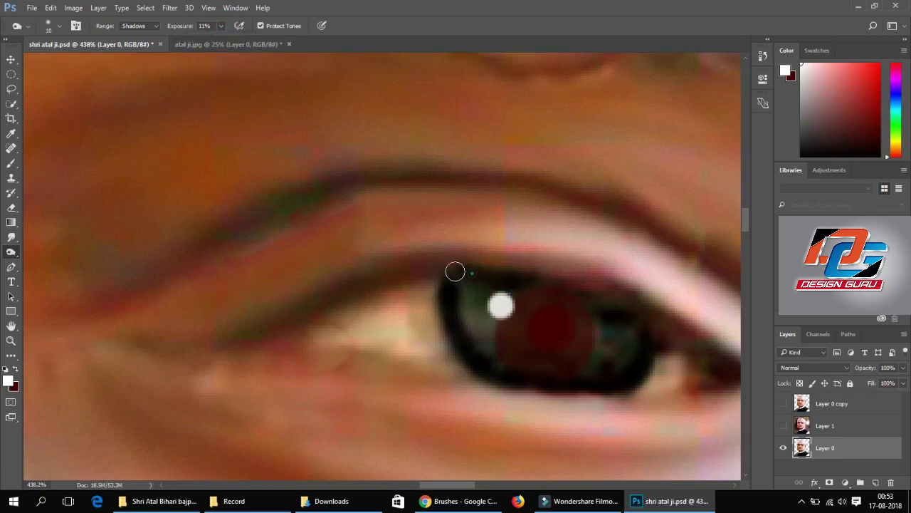
left_click_drag(448, 269, 297, 324)
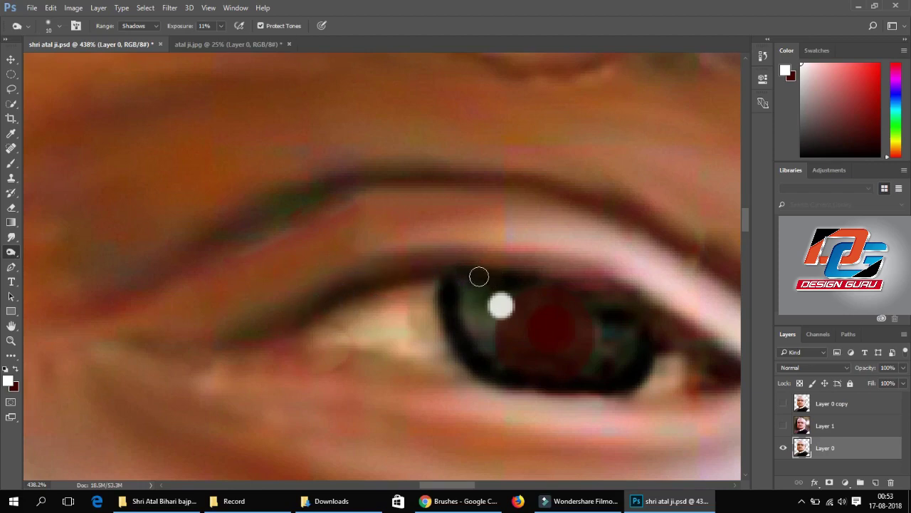
mouse_move(480, 275)
left_mouse_down()
mouse_move(605, 300)
mouse_move(698, 343)
left_mouse_up()
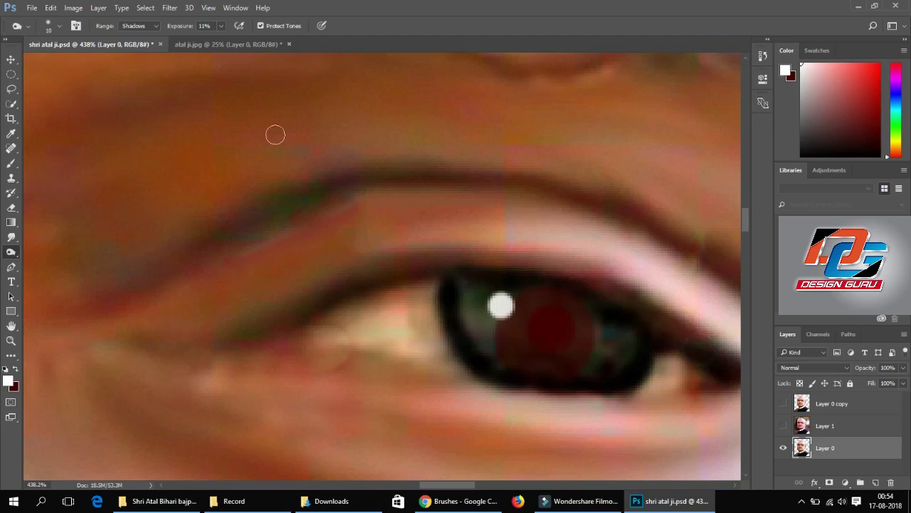
Step: Reselect the burn tool with the 65 px soft brush shrunk to 10 px
left_click(13, 62)
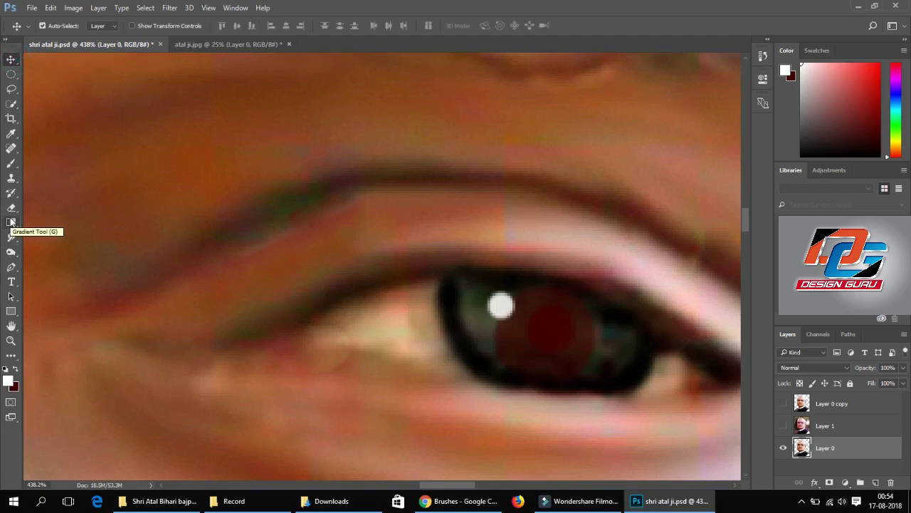
left_click(11, 222)
left_click(11, 178)
left_click(11, 252)
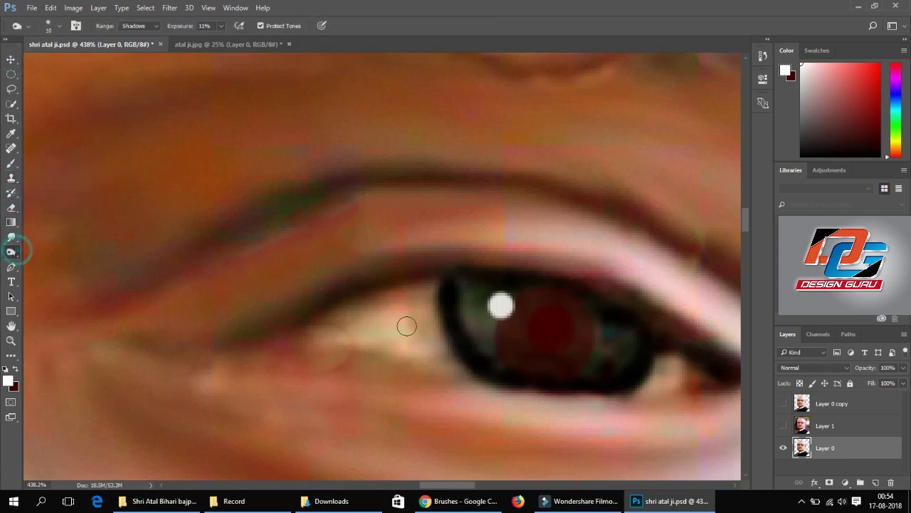
left_click(55, 29)
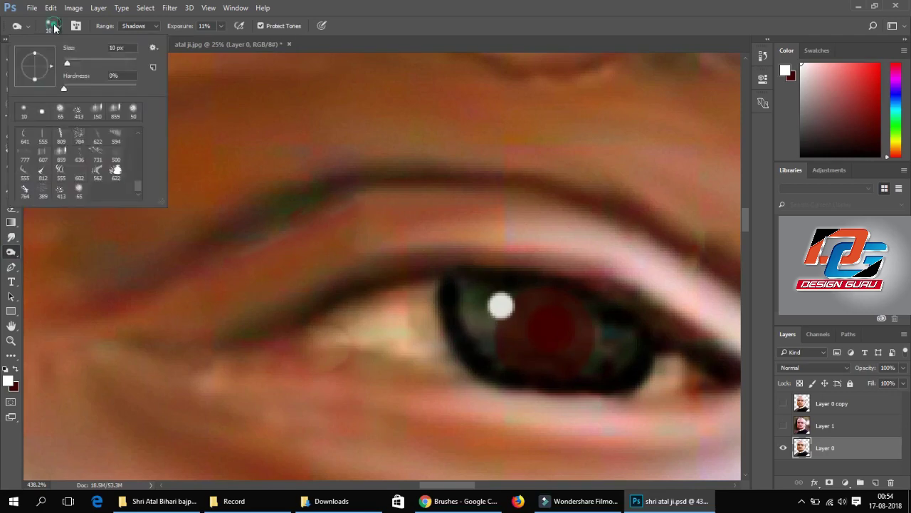
left_click(79, 189)
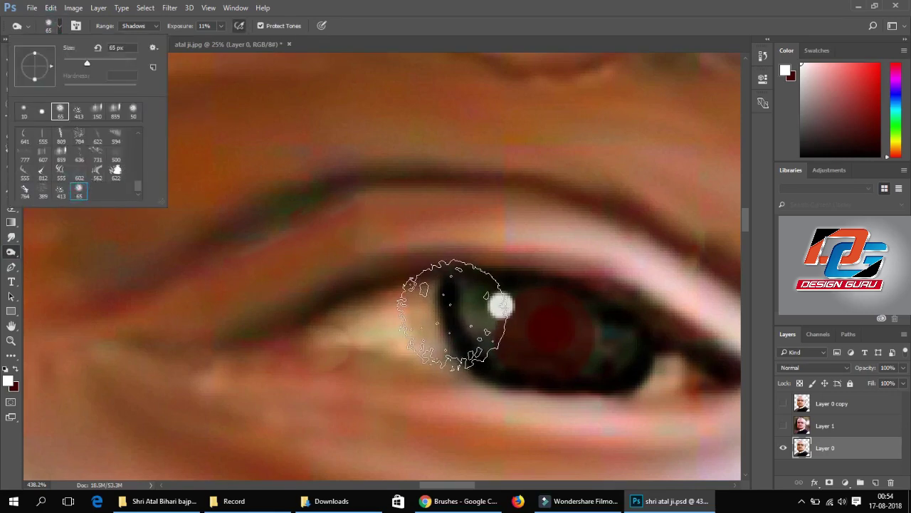
key("Return")
key("bracketleft")
key("bracketleft")
key("bracketleft")
key("bracketleft")
key("bracketleft")
key("bracketleft")
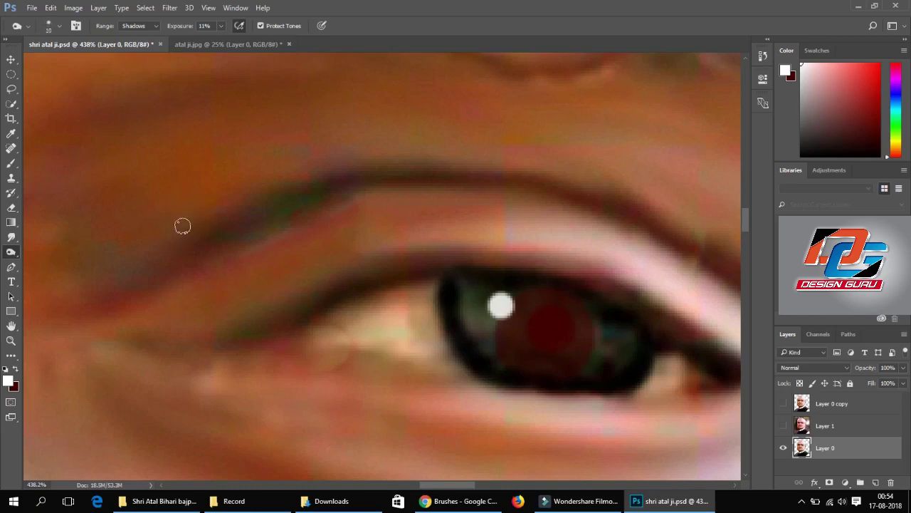
Step: Burn the iris beside the catchlight, its left part and lower part at 22% exposure
left_click_drag(455, 287, 482, 306)
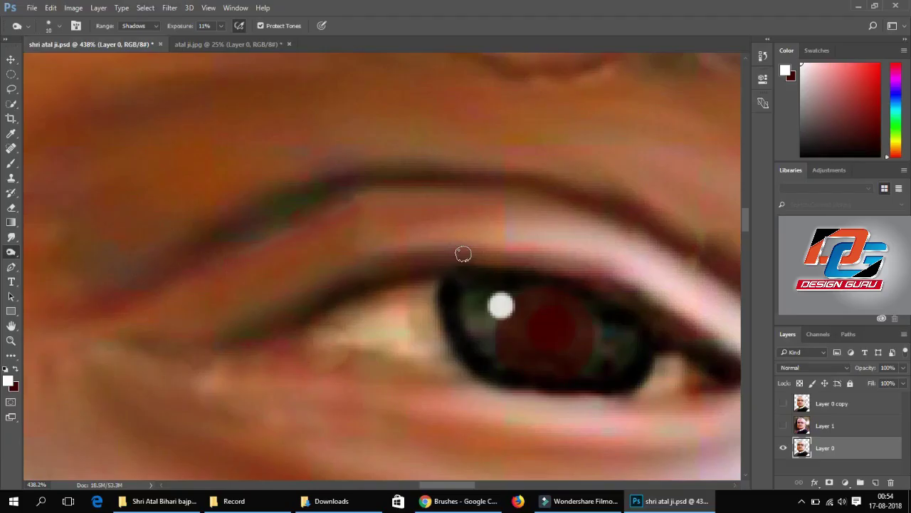
left_click(458, 299)
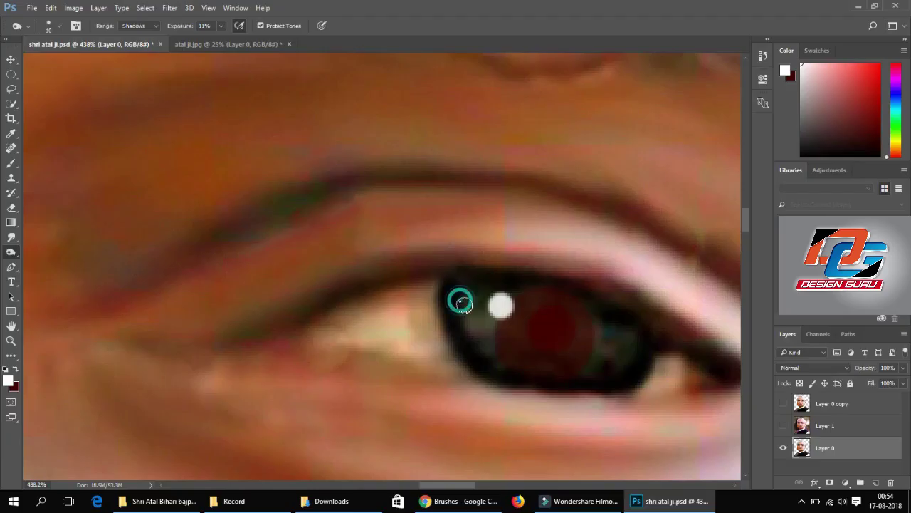
mouse_move(458, 299)
left_mouse_down()
mouse_move(458, 321)
mouse_move(498, 348)
mouse_move(501, 312)
mouse_move(515, 330)
mouse_move(501, 332)
left_mouse_up()
type("22")
left_click(512, 360)
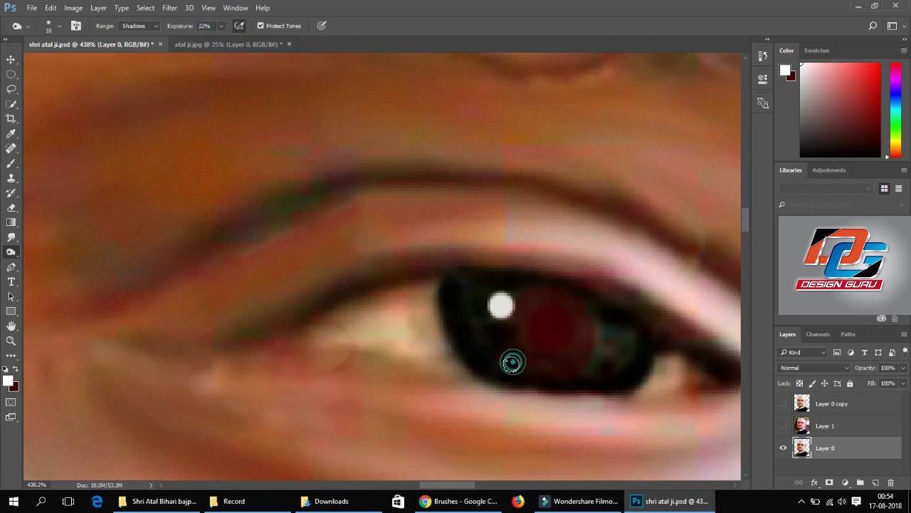
left_click_drag(534, 366, 571, 372)
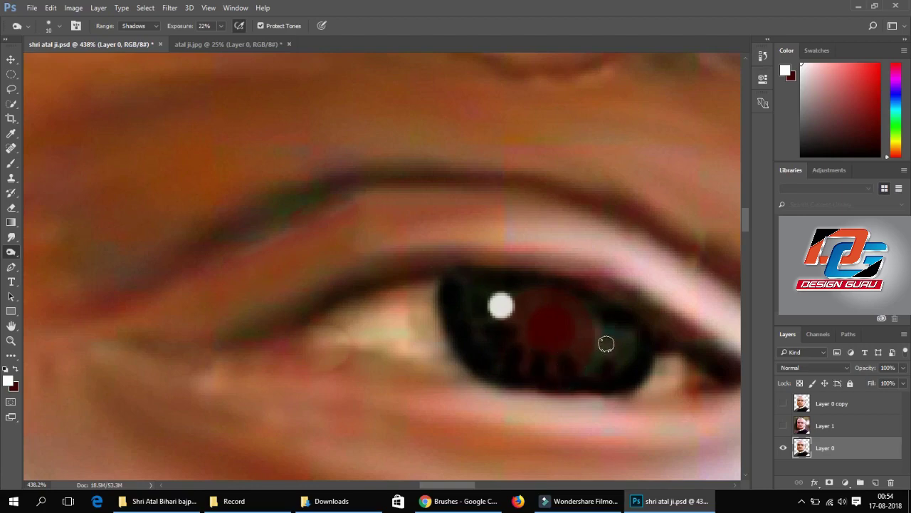
Step: Switch the range back to Shadows and darken the iris's lower right, outer ring and top
left_click(148, 28)
left_click(139, 25)
left_click(611, 366)
left_click(631, 354)
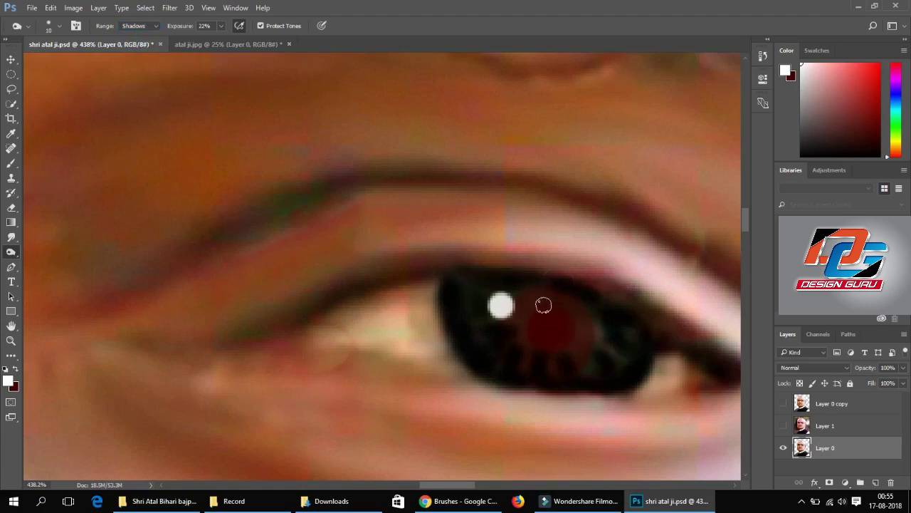
mouse_move(543, 305)
left_mouse_down()
mouse_move(577, 339)
mouse_move(549, 303)
mouse_move(553, 348)
mouse_move(540, 316)
left_mouse_up()
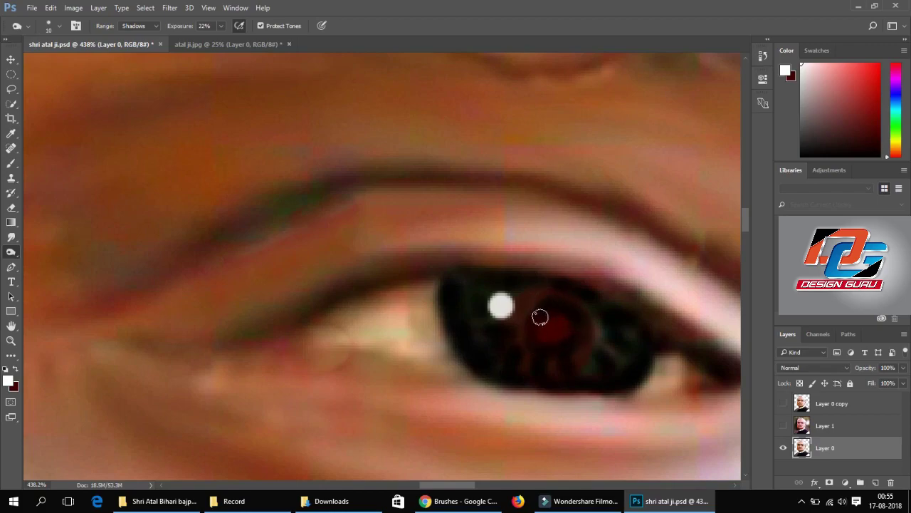
left_click_drag(586, 343, 588, 306)
Step: Burn the iris on Midtones with a 25 px brush to darken it overall
key("ctrl+minus")
key("ctrl+minus")
key("ctrl+minus")
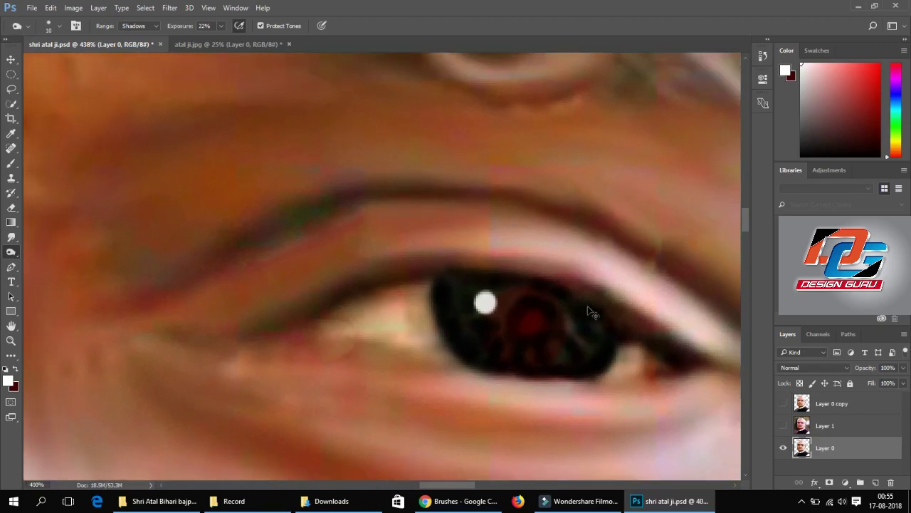
key("ctrl+minus")
scroll(419, 265, "up", 5)
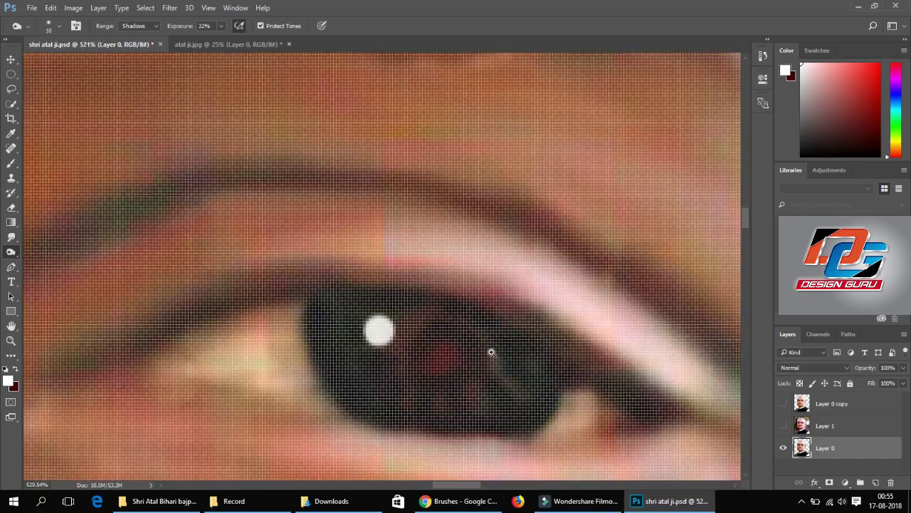
scroll(491, 349, "down", 3)
type("33")
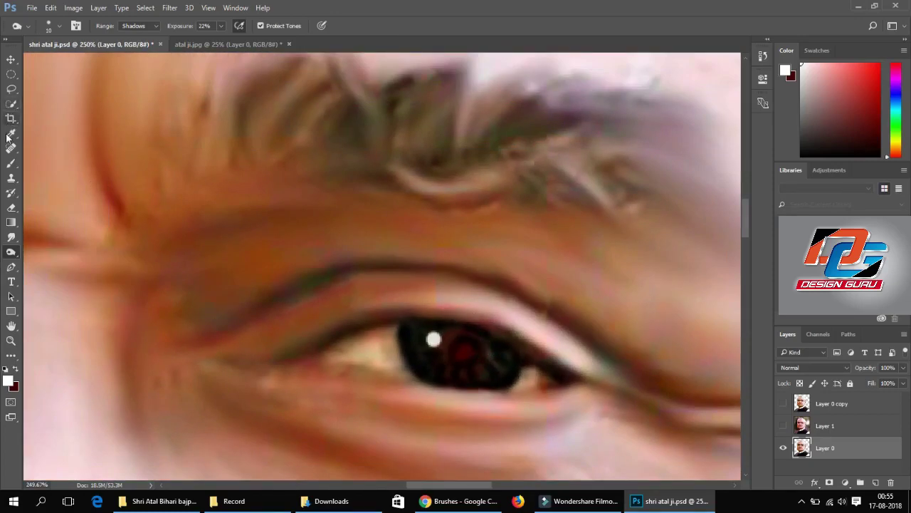
left_click(153, 30)
mouse_move(481, 382)
left_mouse_down()
mouse_move(476, 366)
mouse_move(489, 370)
mouse_move(476, 364)
mouse_move(460, 378)
mouse_move(423, 366)
mouse_move(415, 326)
mouse_move(469, 332)
left_mouse_up()
key("bracketright")
key("bracketright")
key("bracketright")
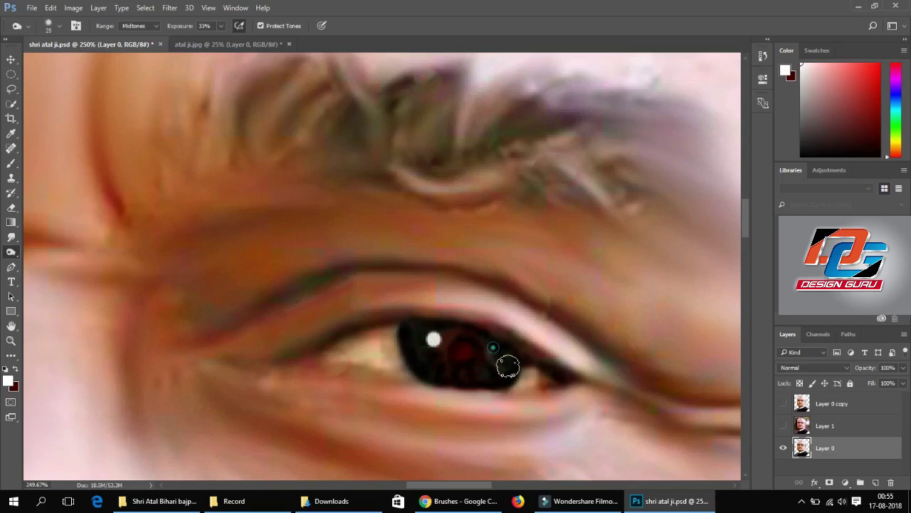
mouse_move(509, 366)
left_mouse_down()
mouse_move(446, 363)
mouse_move(446, 355)
mouse_move(494, 350)
mouse_move(438, 325)
mouse_move(415, 332)
left_mouse_up()
Step: Keep the range on Midtones and darken around the iris to shrink its red centre
left_click(138, 26)
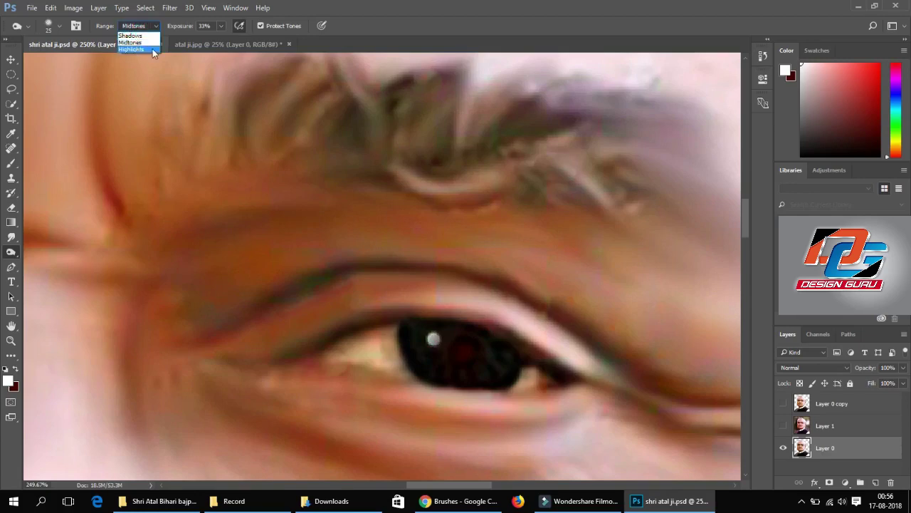
left_click(134, 32)
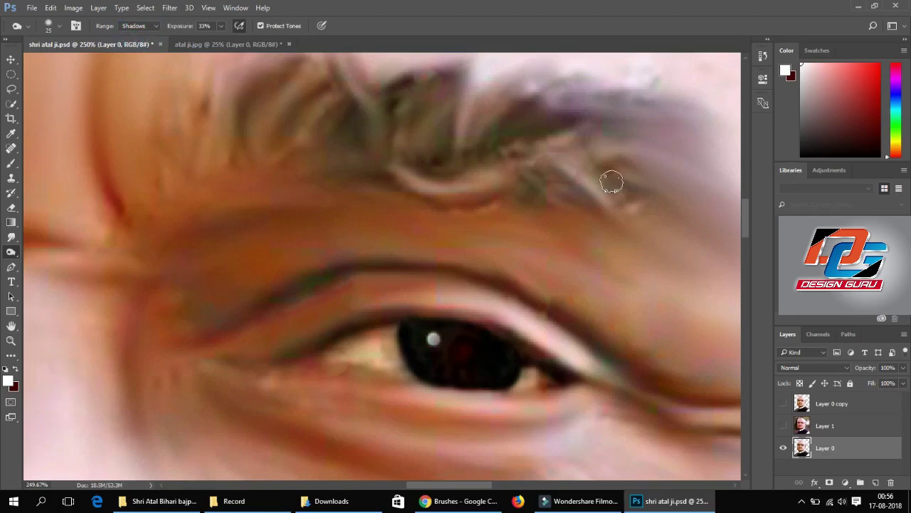
left_click(139, 25)
left_click(134, 42)
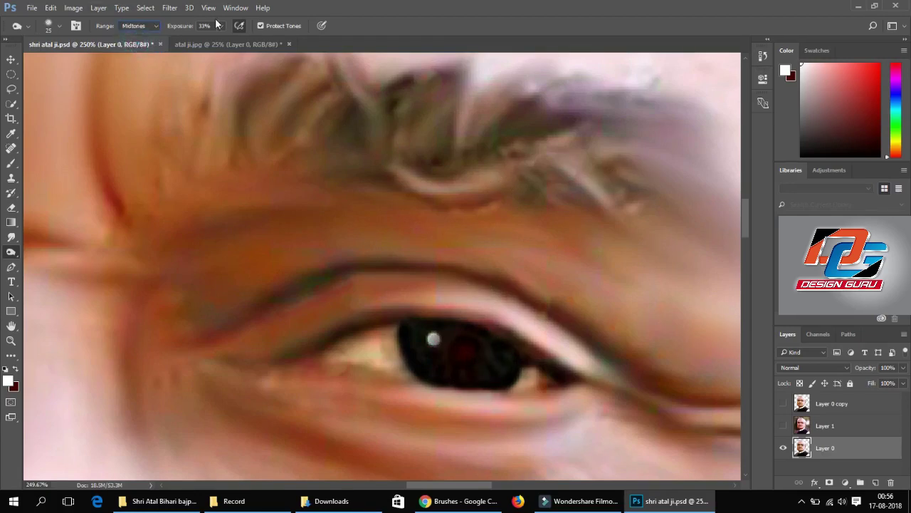
mouse_move(467, 330)
left_mouse_down()
mouse_move(464, 358)
mouse_move(491, 373)
left_mouse_up()
key("ctrl+minus")
key("ctrl+minus")
key("ctrl+minus")
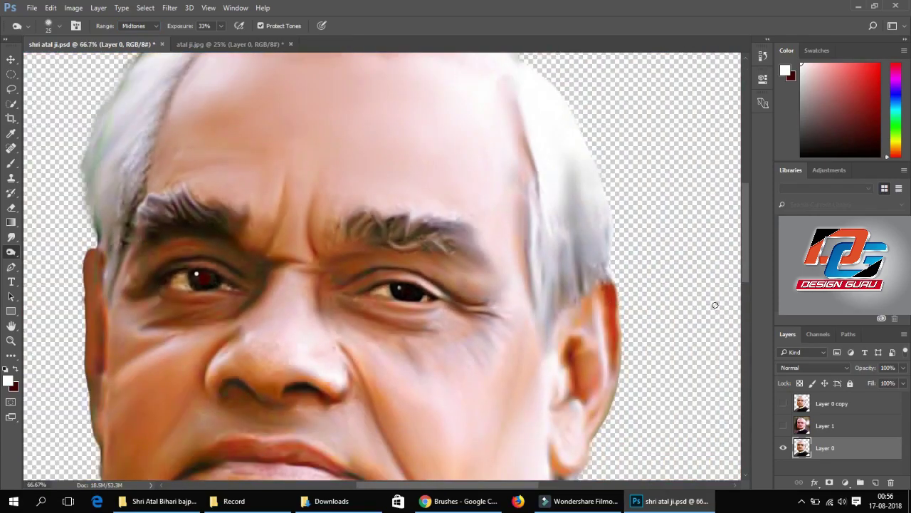
key("ctrl+plus")
key("ctrl+plus")
key("ctrl+plus")
Step: Set the Smudge tool to 15 px, then return to the Dodge tool
left_click_drag(10, 237, 53, 271)
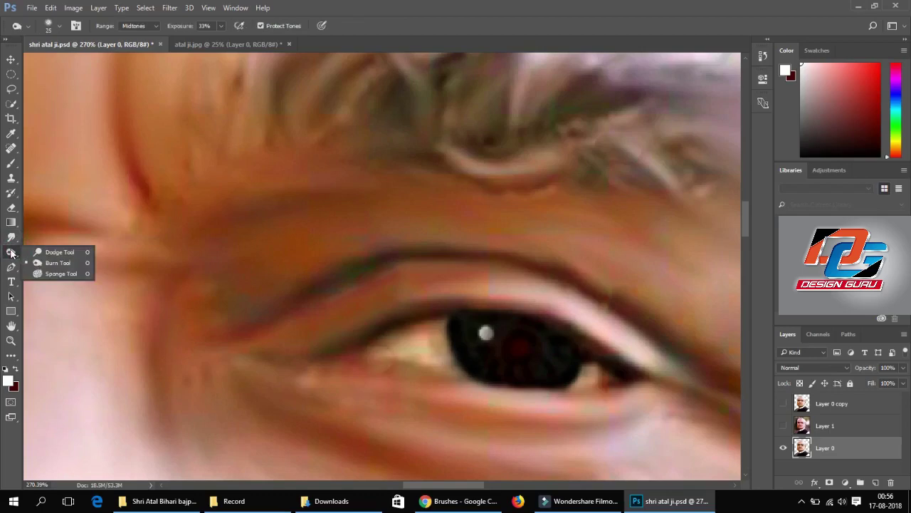
key("bracketleft")
key("bracketleft")
key("bracketleft")
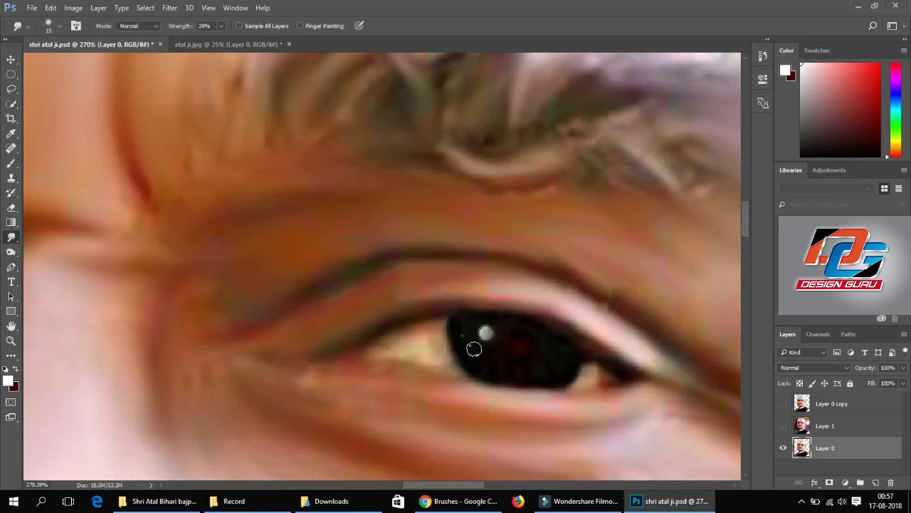
left_click(11, 252)
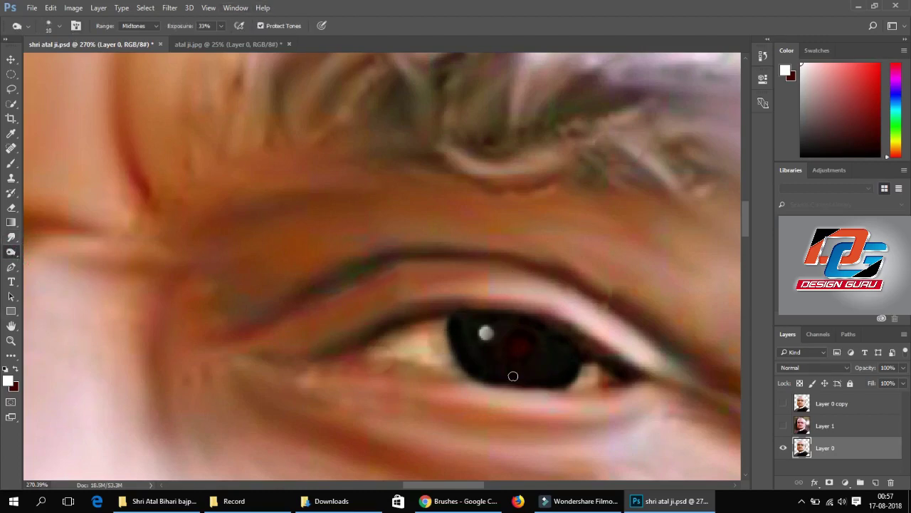
right_click(11, 253)
left_click(54, 263)
scroll(504, 365, "up", 3)
scroll(484, 320, "down", 1)
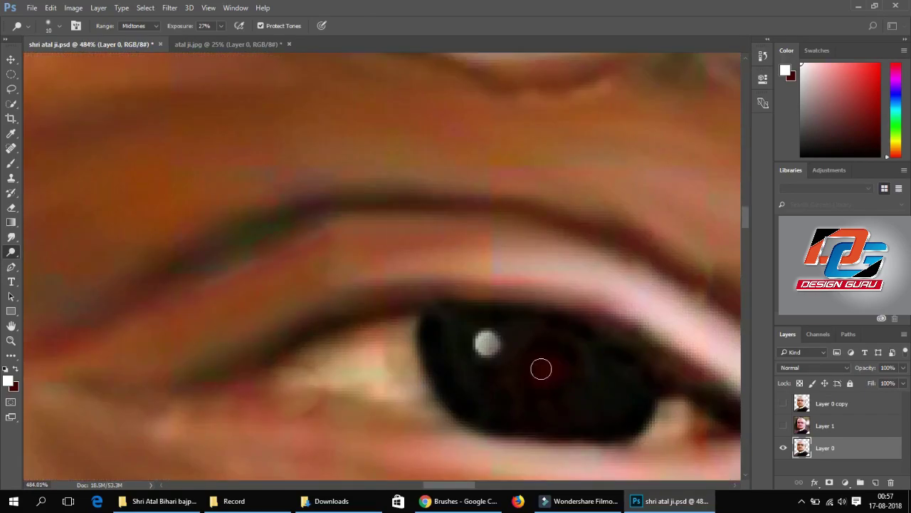
Step: Dodge the eye white beside the iris and at its left corner at 46% exposure
double_click(204, 26)
type("46")
mouse_move(337, 330)
left_mouse_down()
mouse_move(366, 370)
mouse_move(352, 365)
mouse_move(374, 368)
left_mouse_up()
key("bracketright")
key("bracketright")
scroll(297, 417, "up", 1)
left_click_drag(460, 485, 375, 488)
mouse_move(356, 360)
left_mouse_down()
mouse_move(387, 365)
mouse_move(374, 355)
left_mouse_up()
mouse_move(57, 327)
left_mouse_down()
mouse_move(71, 305)
mouse_move(32, 313)
left_mouse_up()
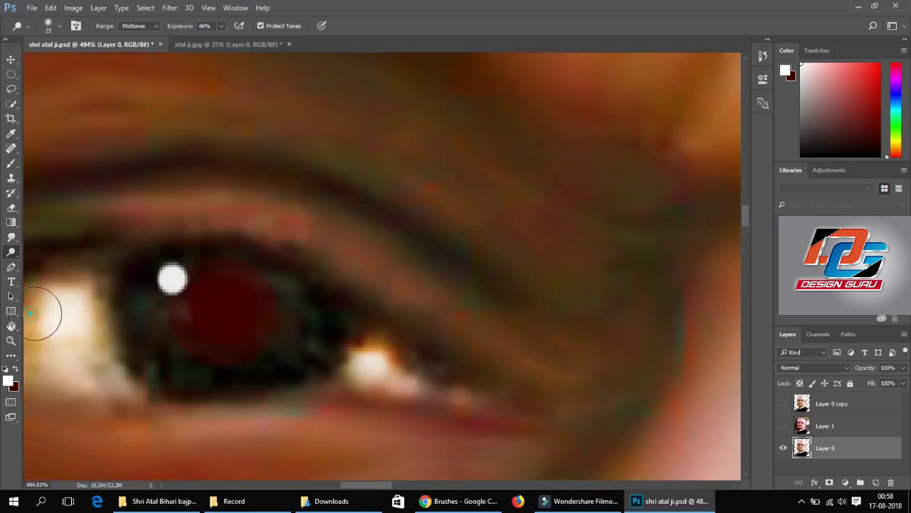
Step: Burn the second iris's left edge and lower rim on Shadows
left_click_drag(377, 487, 345, 487)
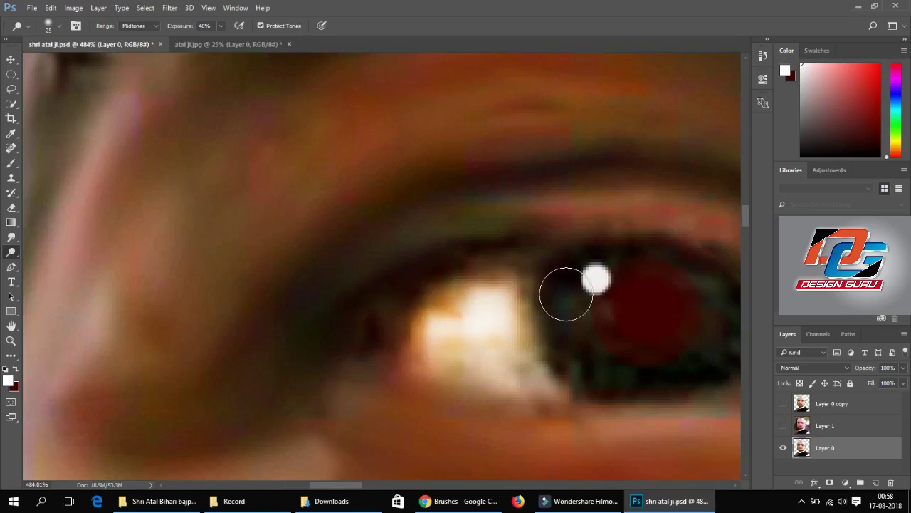
key("ctrl+minus")
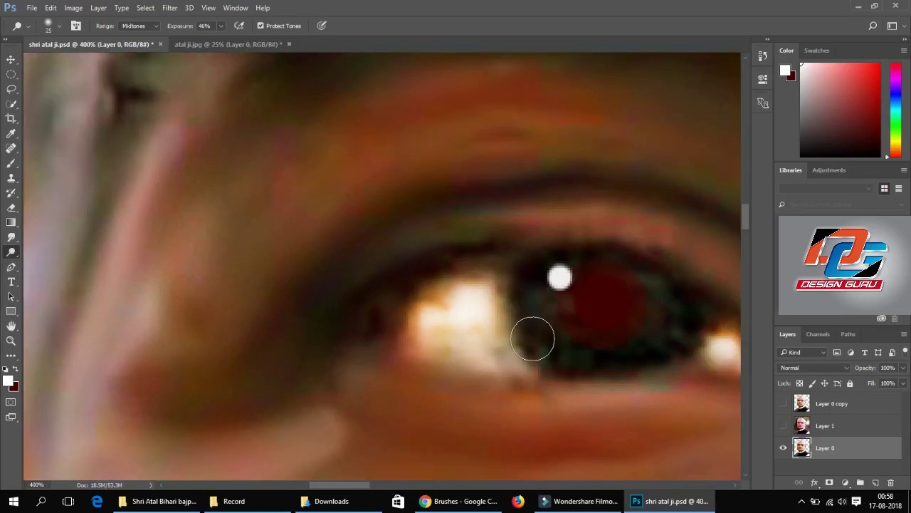
right_click(12, 252)
left_click(50, 263)
left_click(139, 25)
left_click(136, 32)
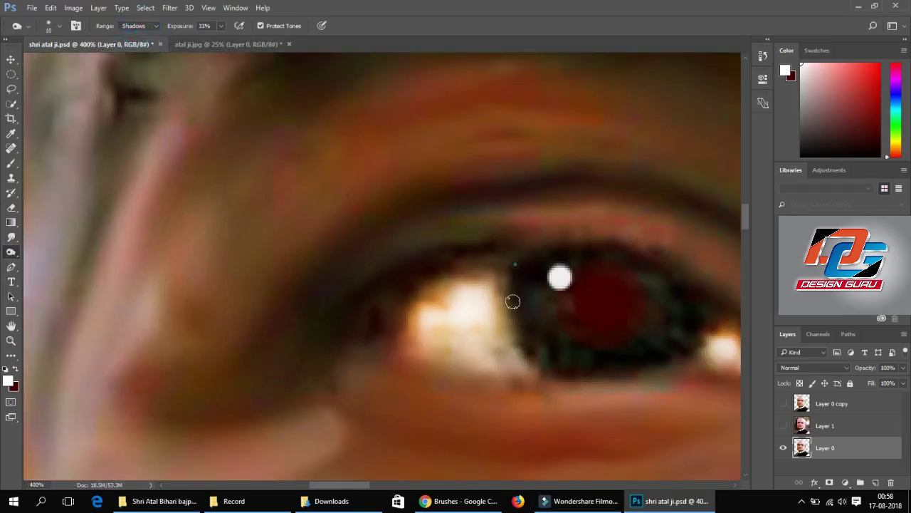
mouse_move(501, 294)
left_mouse_down()
mouse_move(563, 366)
mouse_move(643, 389)
mouse_move(638, 374)
left_mouse_up()
Step: Smudge the dark iris near the pupil and towards its right edge
left_click(11, 239)
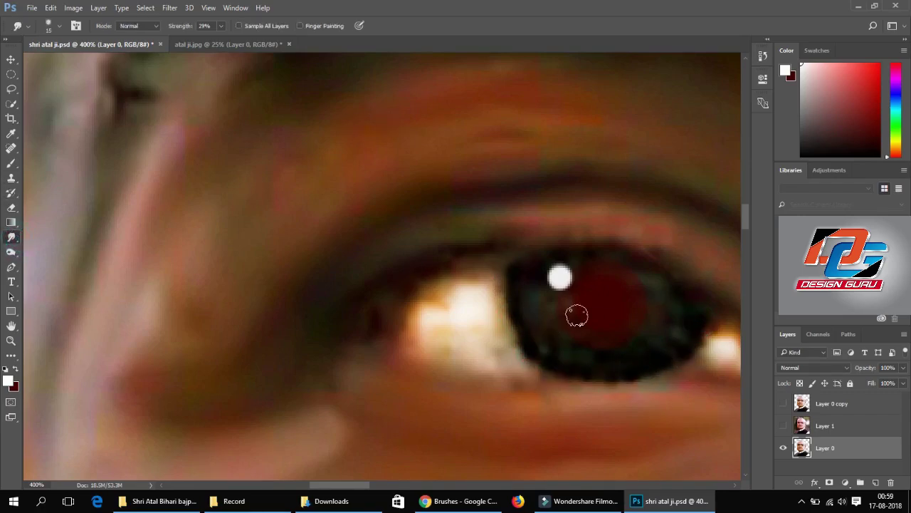
mouse_move(610, 301)
left_mouse_down()
mouse_move(535, 349)
mouse_move(518, 305)
mouse_move(521, 270)
mouse_move(518, 326)
mouse_move(616, 342)
mouse_move(679, 342)
mouse_move(687, 332)
left_mouse_up()
left_click_drag(659, 304, 693, 336)
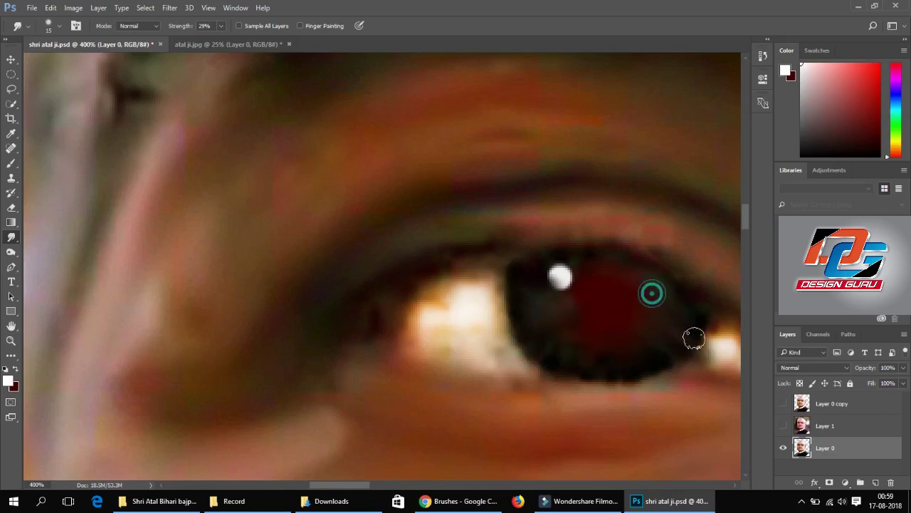
mouse_move(605, 289)
left_mouse_down()
mouse_move(613, 311)
mouse_move(576, 305)
left_mouse_up()
key("ctrl+minus")
key("ctrl+minus")
key("ctrl+minus")
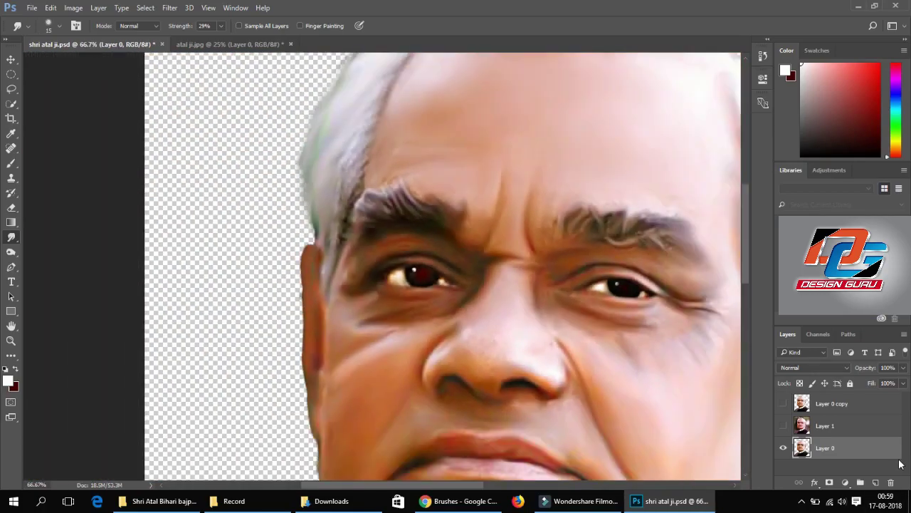
mouse_move(413, 266)
left_mouse_down()
mouse_move(458, 311)
mouse_move(410, 302)
left_mouse_up()
Step: Burn the red iris darker again, then switch to Dodge and view the whole portrait
key("o")
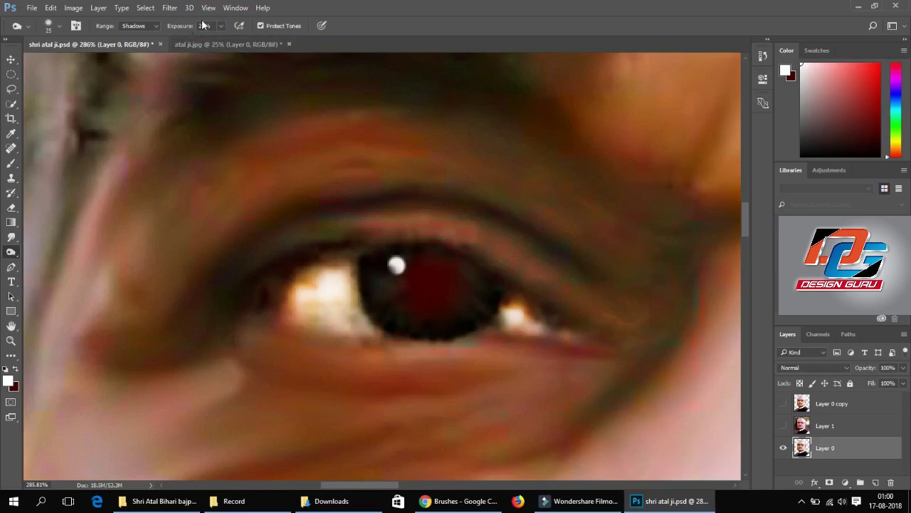
scroll(204, 26, "down", 3)
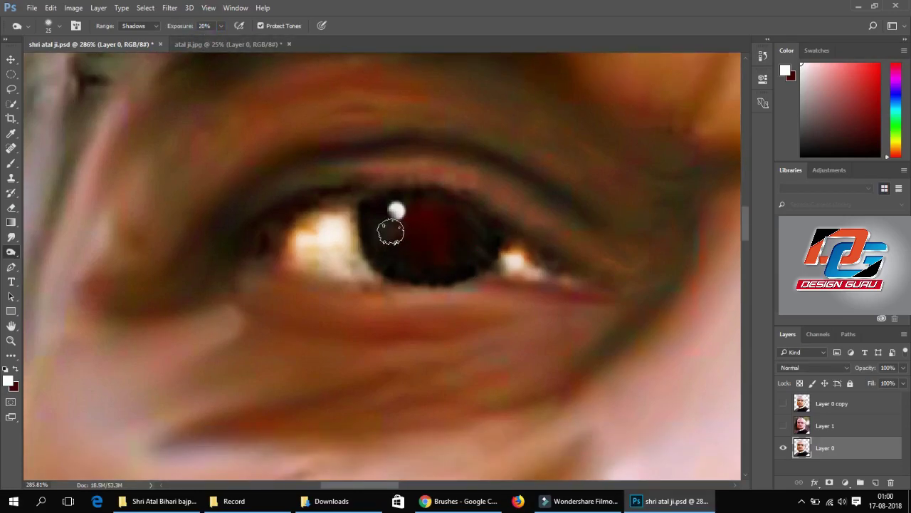
left_click_drag(391, 228, 438, 241)
right_click(11, 252)
left_click(57, 255)
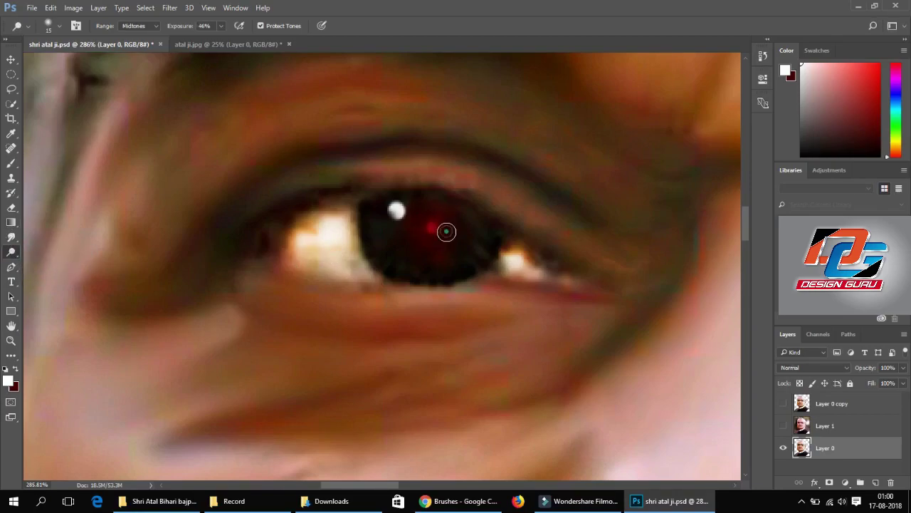
key("ctrl+0")
scroll(387, 190, "up", 5)
Step: Brighten the red glint in the pupil using Dodge with the Shadows range
scroll(415, 379, "up", 3)
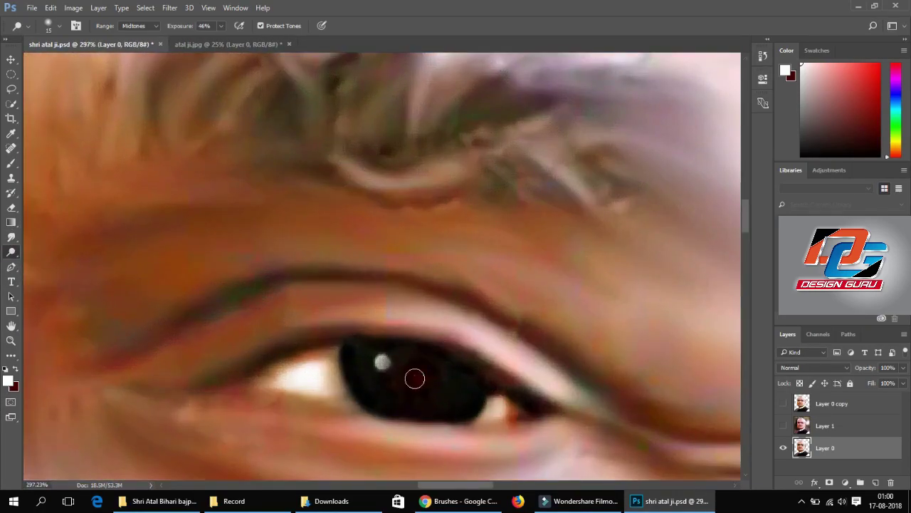
key("ctrl+0")
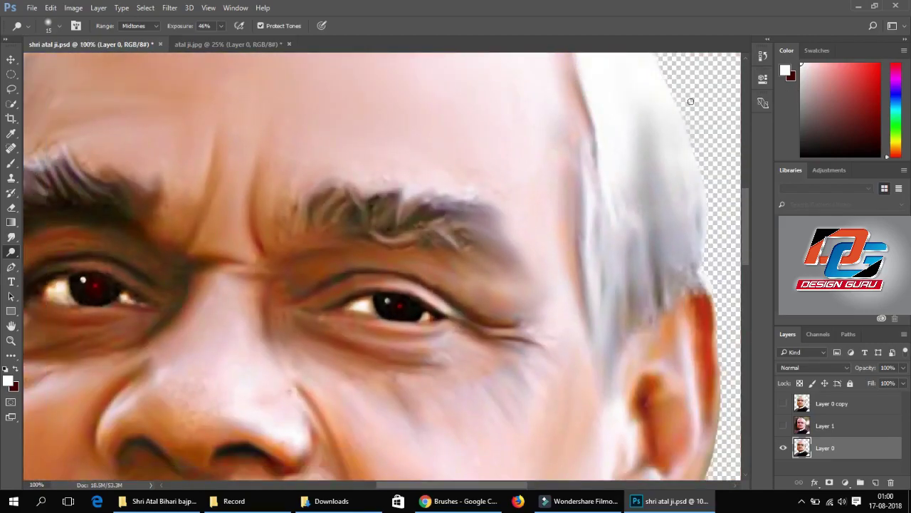
scroll(128, 299, "up", 5)
scroll(128, 299, "down", 2)
left_click(139, 25)
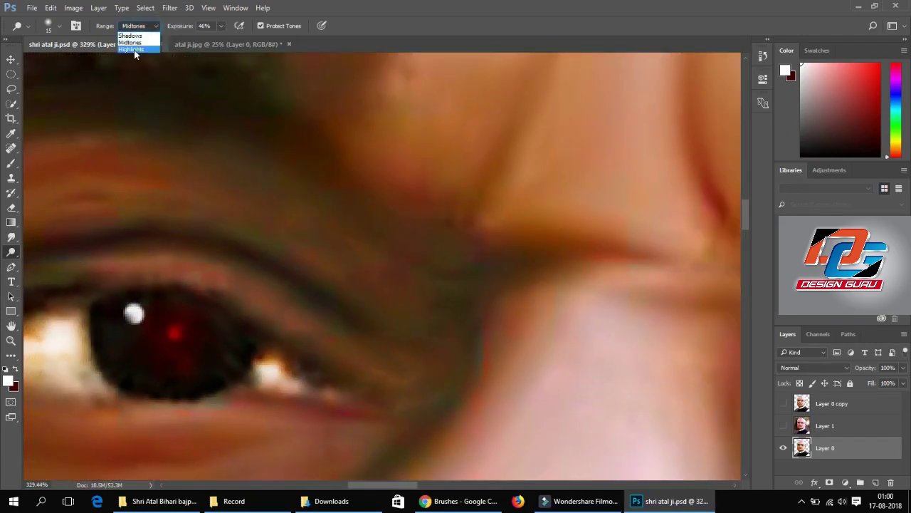
left_click(135, 51)
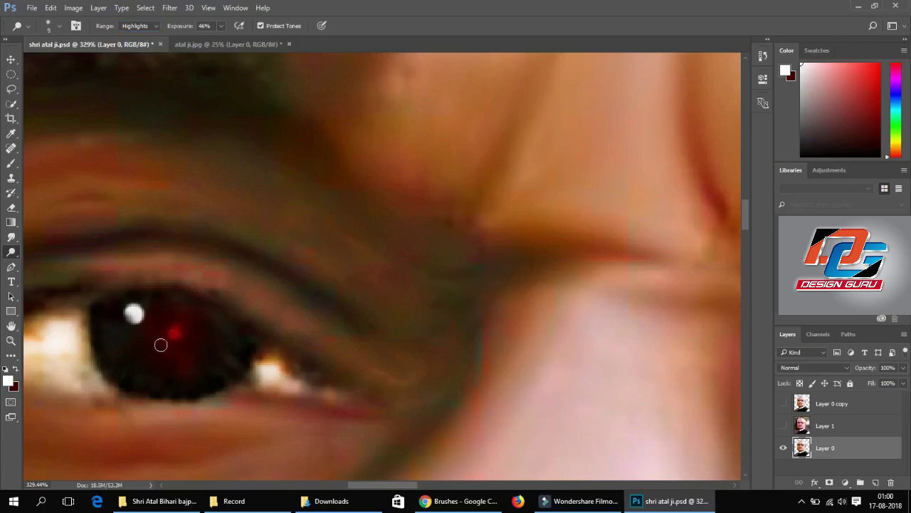
right_click(10, 252)
left_click(40, 246)
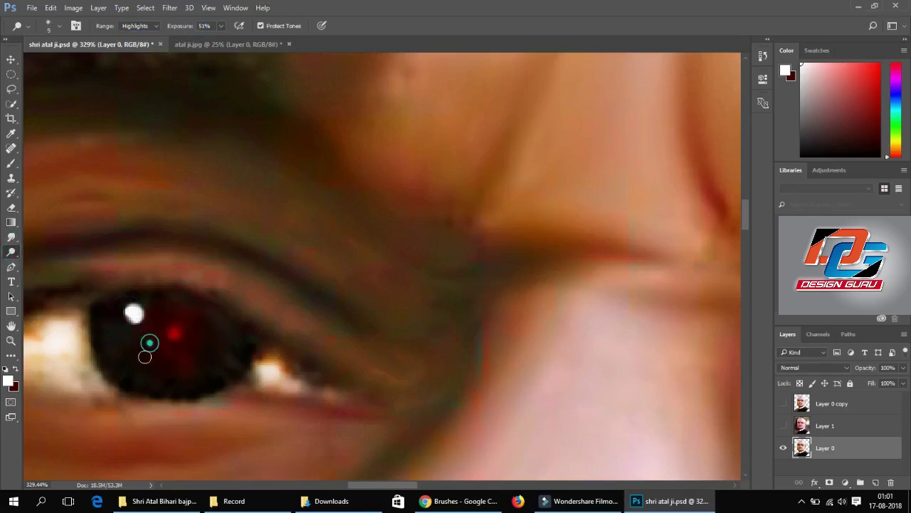
left_click(139, 25)
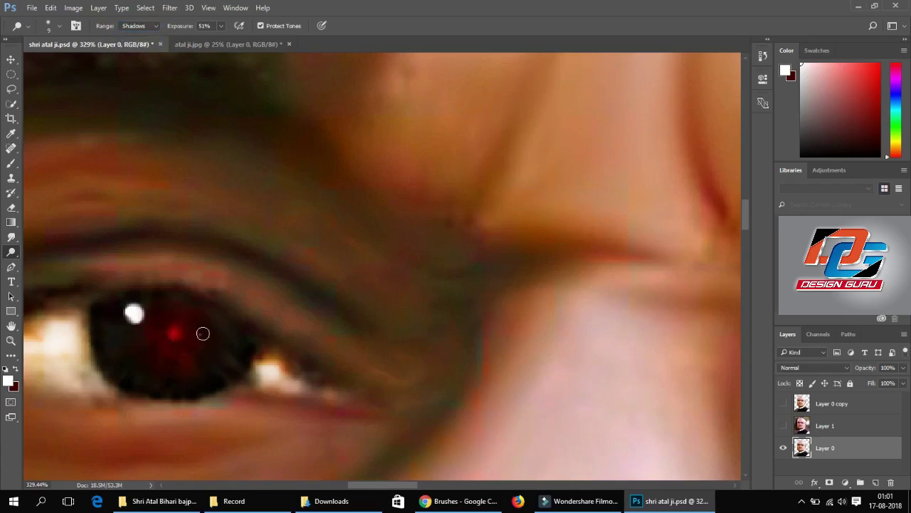
scroll(474, 337, "up", 1)
scroll(474, 337, "right", 5)
scroll(498, 384, "right", 1)
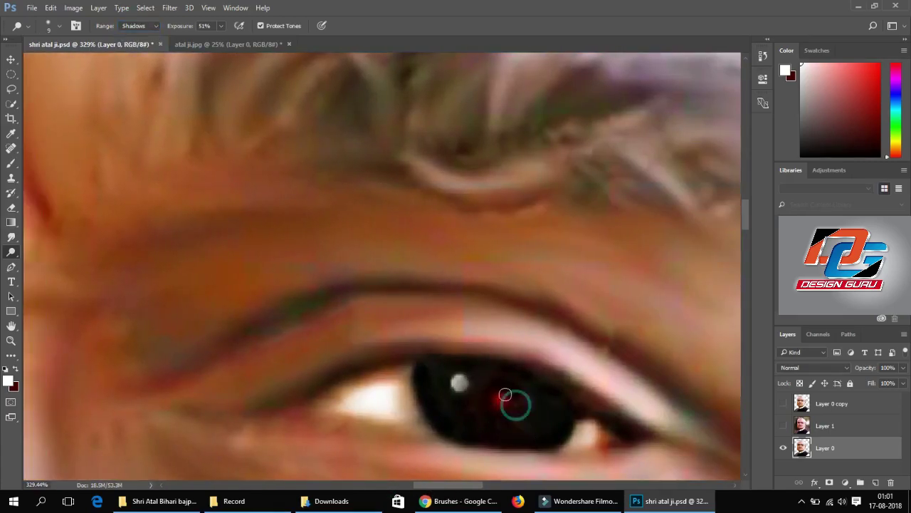
left_click_drag(505, 393, 533, 409)
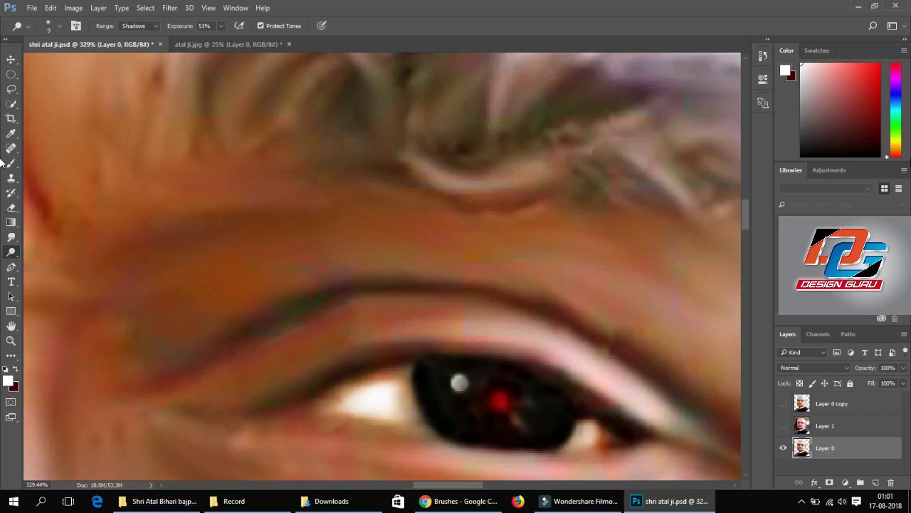
Step: Smudge the eye whites beside the iris to soften them
key("ctrl+minus")
key("ctrl+minus")
key("ctrl+minus")
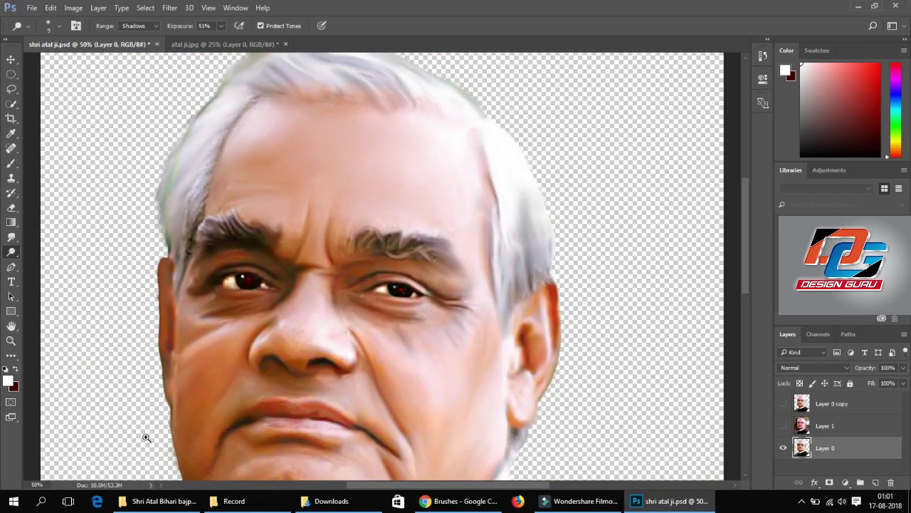
scroll(214, 278, "up", 8)
key("r")
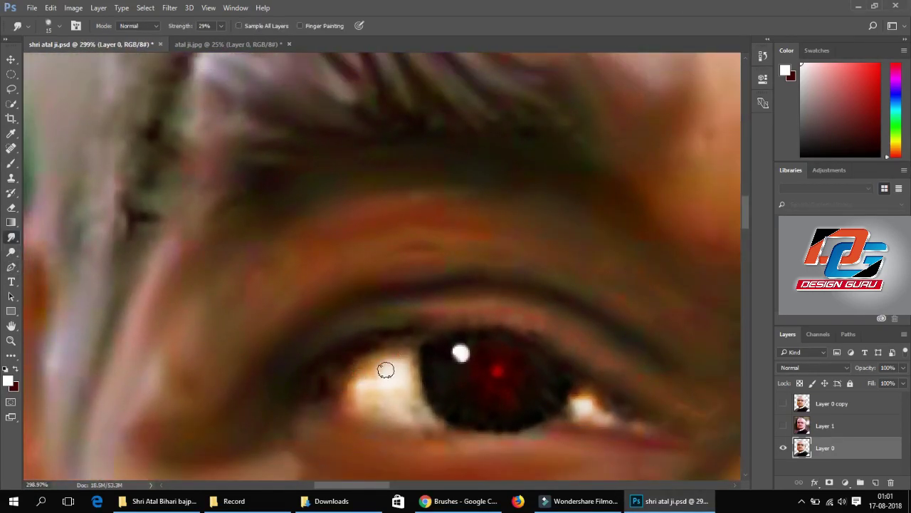
left_click_drag(385, 369, 371, 358)
mouse_move(601, 395)
left_mouse_down()
mouse_move(575, 406)
mouse_move(605, 417)
left_mouse_up()
Step: Smudge the eye white left of the iris and the lower lid, then tone the skin beside the corner
mouse_move(405, 404)
left_mouse_down()
mouse_move(391, 376)
mouse_move(370, 378)
mouse_move(409, 357)
mouse_move(406, 384)
mouse_move(349, 378)
left_mouse_up()
left_click_drag(383, 434, 444, 444)
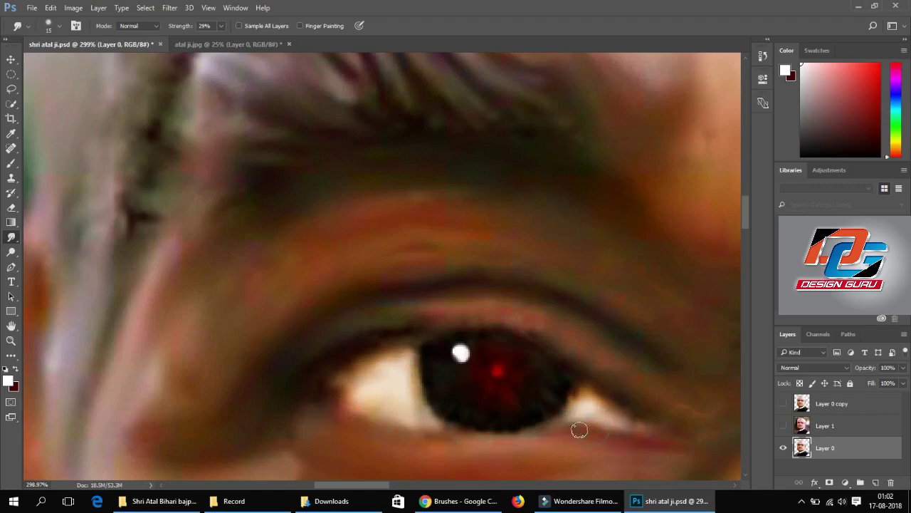
left_click(11, 251)
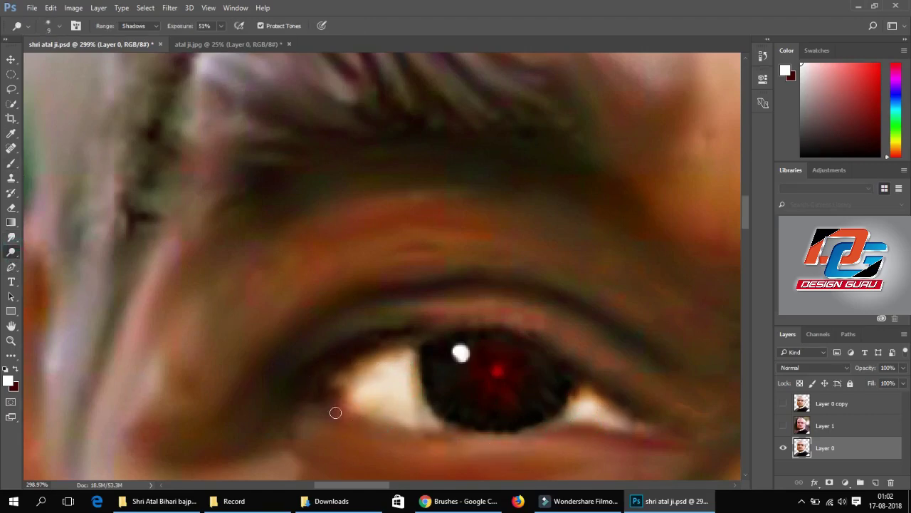
mouse_move(360, 417)
left_mouse_down()
mouse_move(350, 415)
mouse_move(412, 443)
mouse_move(581, 431)
left_mouse_up()
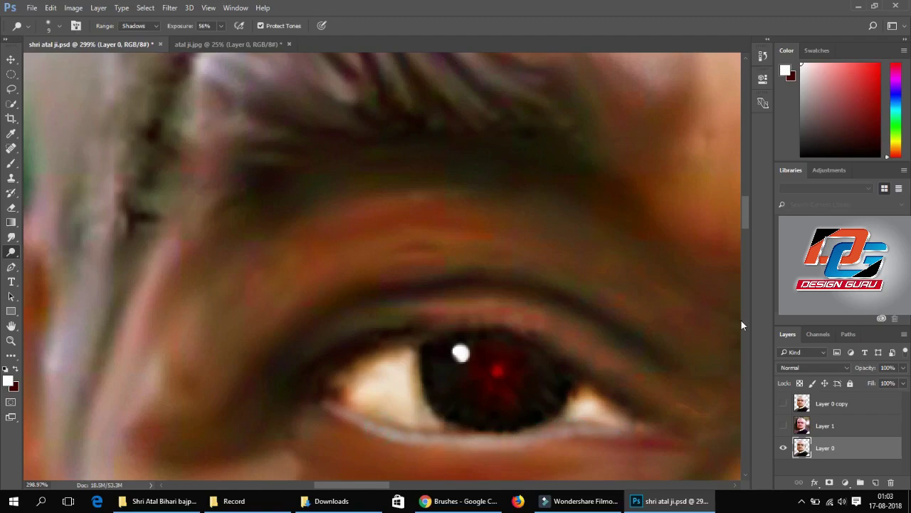
Step: Burn the inner eye corner darker and redder and deepen the lower eyelid line
scroll(740, 325, "down", 3)
scroll(448, 399, "up", 5)
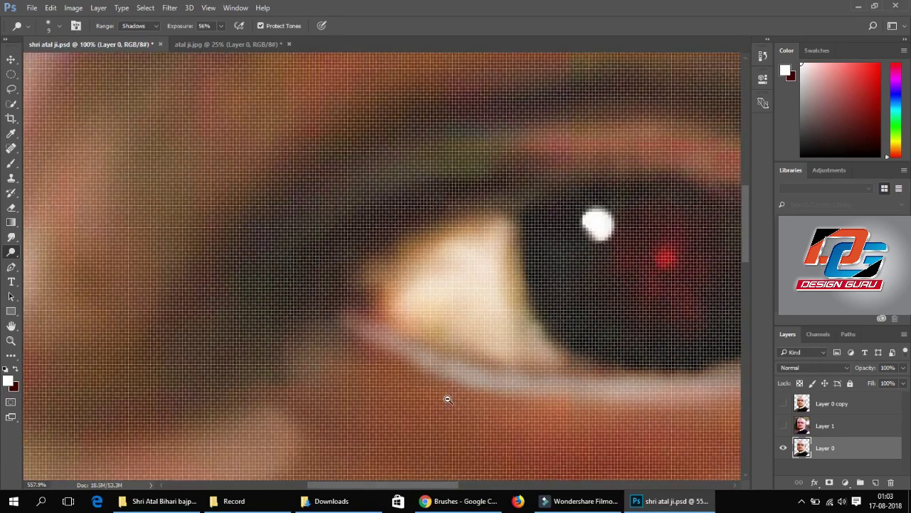
scroll(447, 398, "down", 2)
key("shift+o")
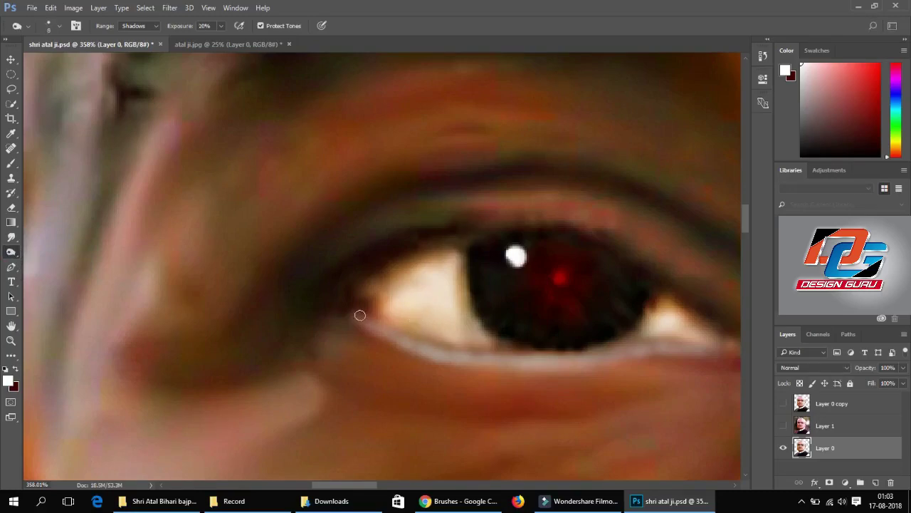
left_click_drag(360, 314, 373, 312)
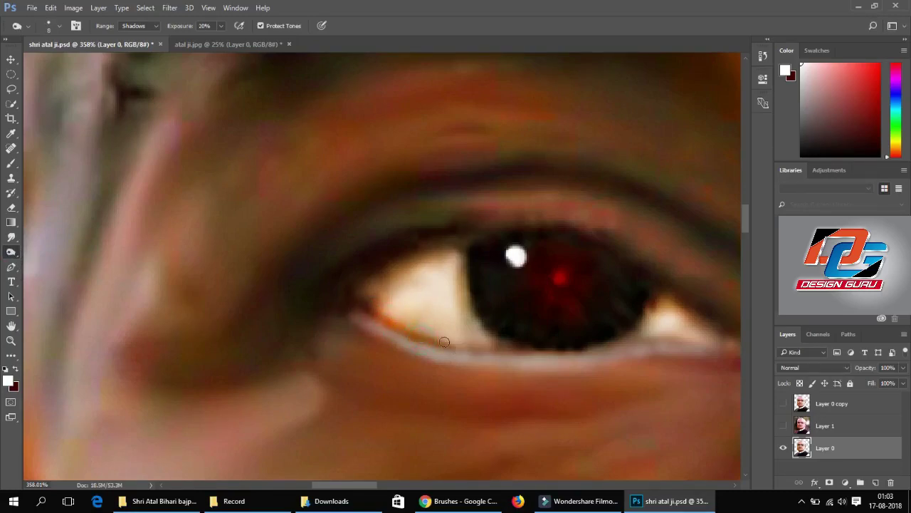
left_click_drag(602, 346, 643, 341)
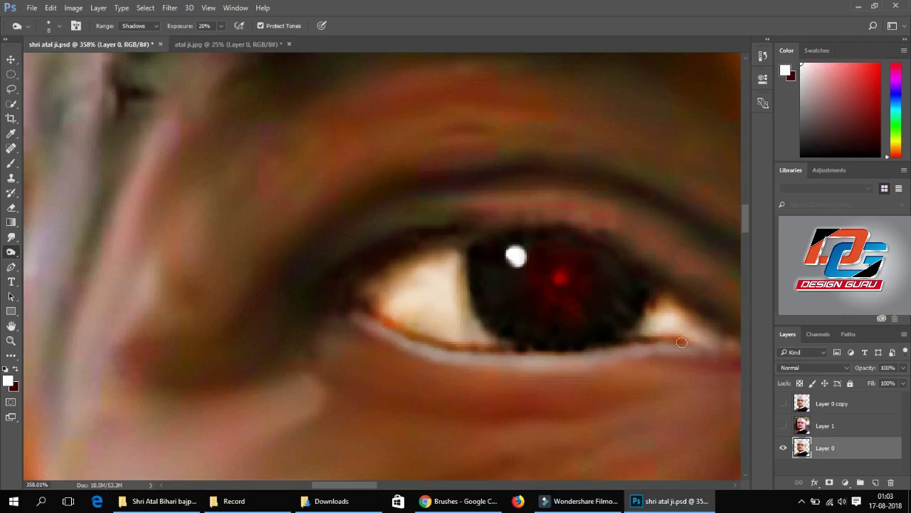
scroll(431, 283, "down", 3)
scroll(372, 267, "up", 2)
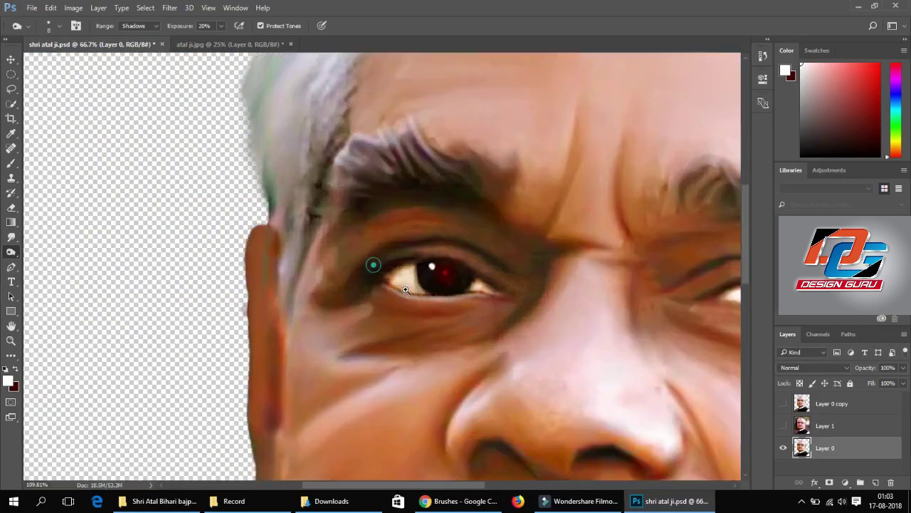
scroll(384, 285, "up", 2)
Step: Load the 112 px hair-strand brush preset in the Brush tool
key("r")
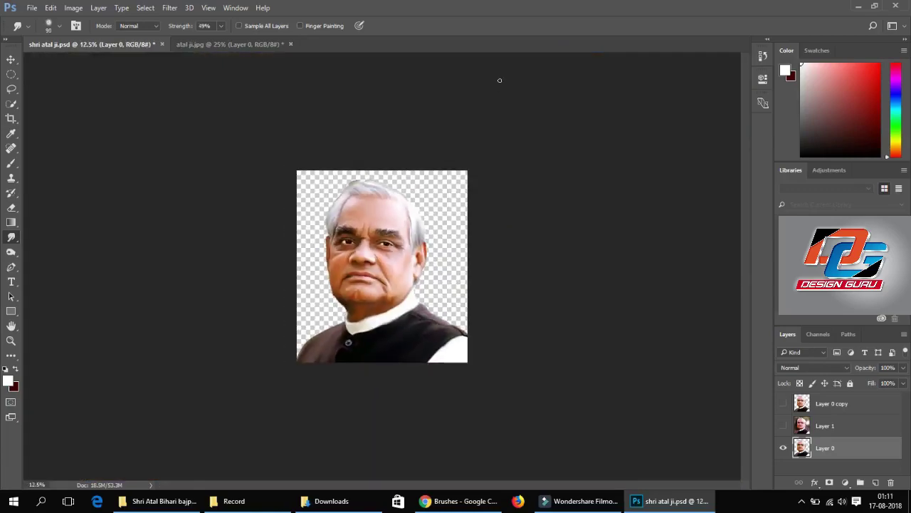
scroll(365, 178, "up", 5)
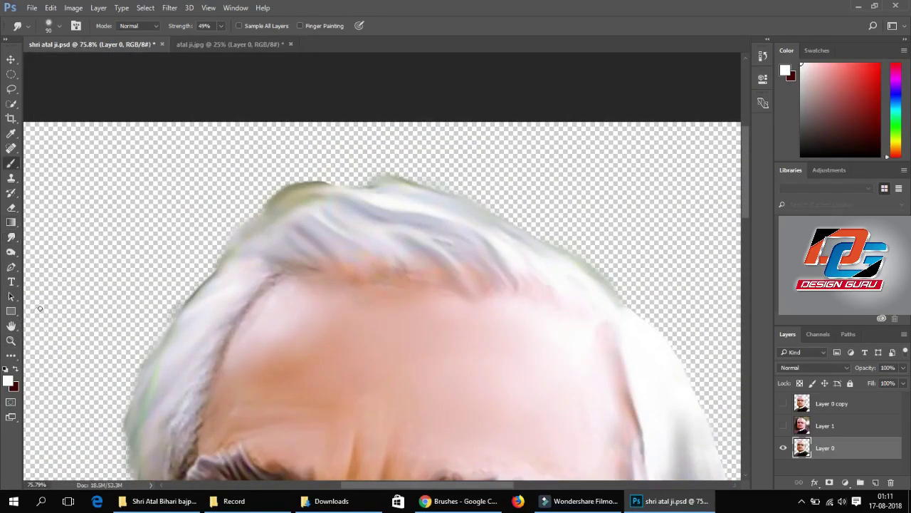
key("b")
left_click(57, 26)
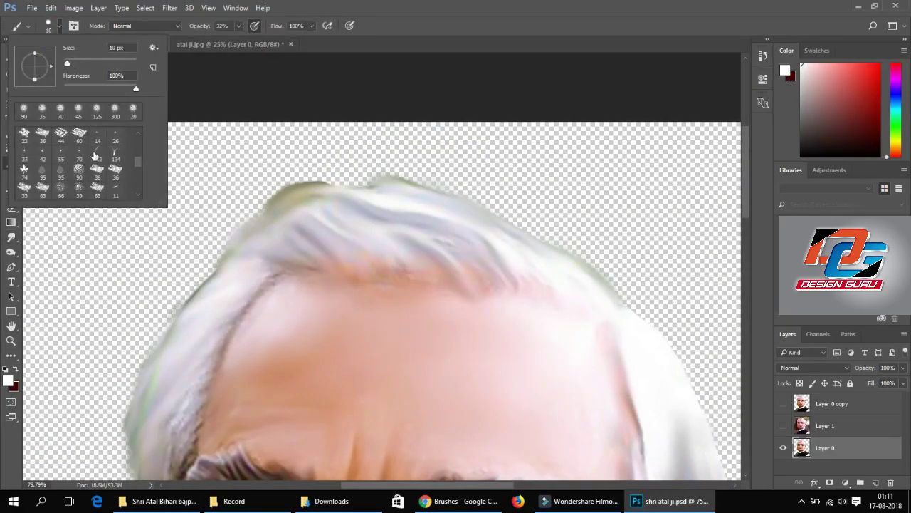
left_click(97, 154)
left_click(348, 249)
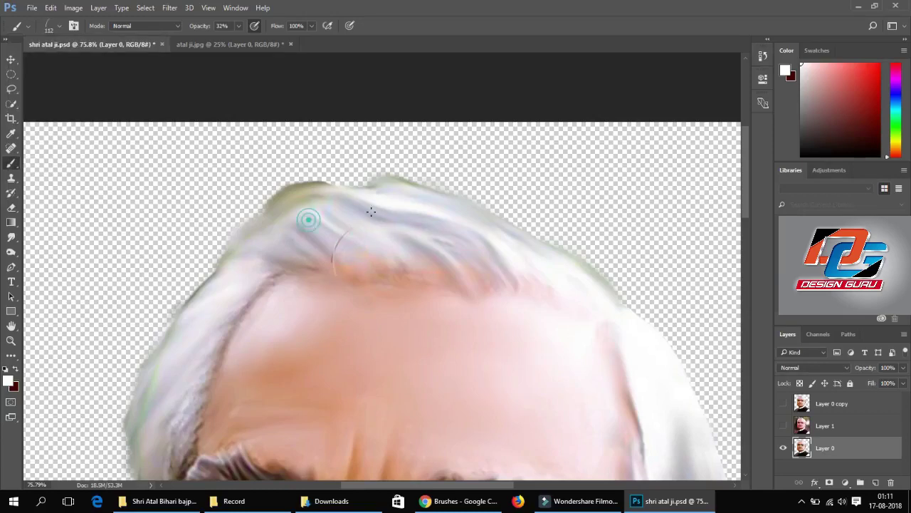
Step: Flip the hair tip vertically, set angle -84°, size 357 px, opacity 46%, and stamp white strands
left_click(207, 8)
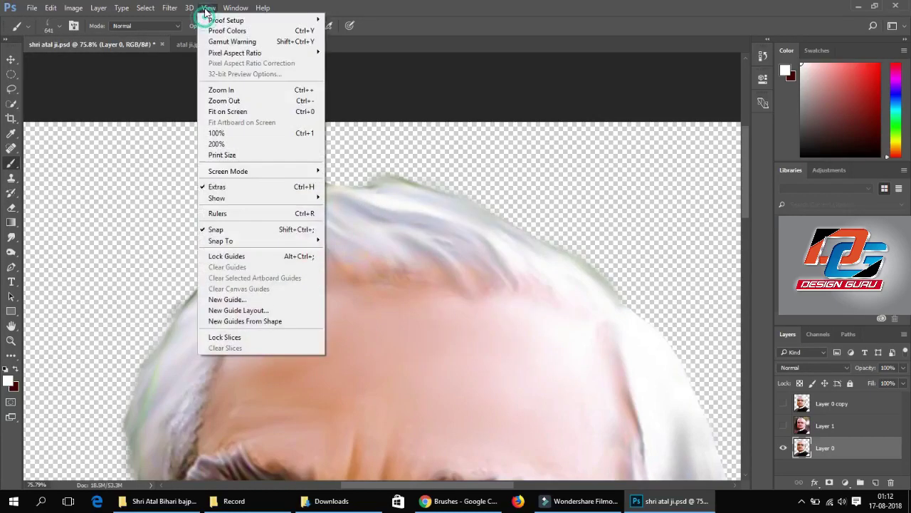
mouse_move(235, 7)
left_click(239, 107)
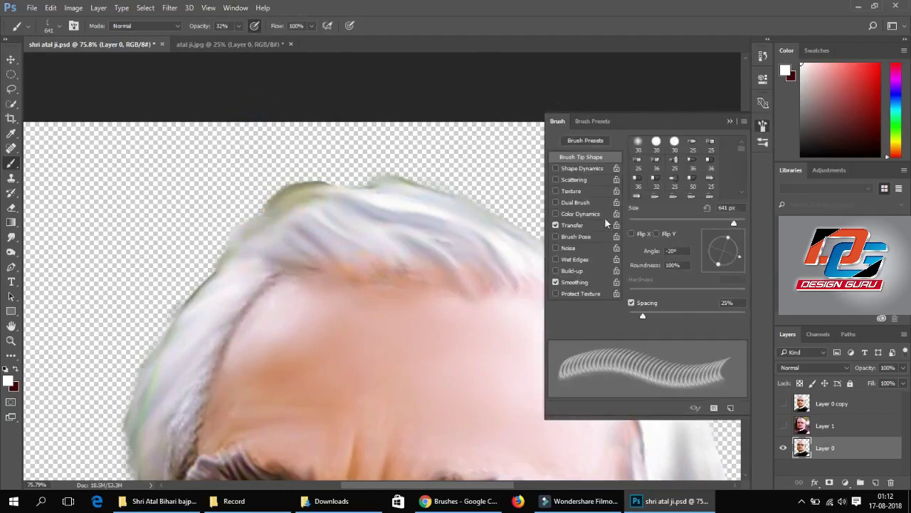
left_click(656, 233)
left_click_drag(735, 265, 715, 266)
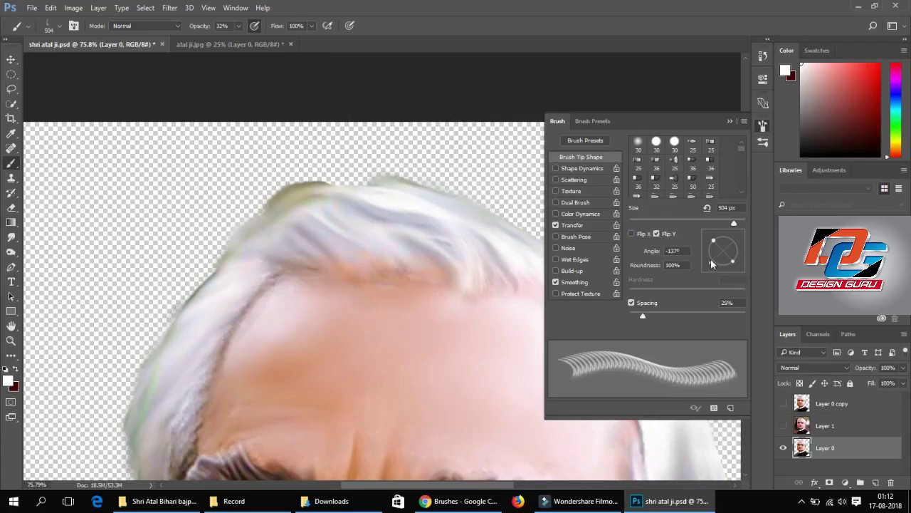
left_click_drag(712, 264, 714, 273)
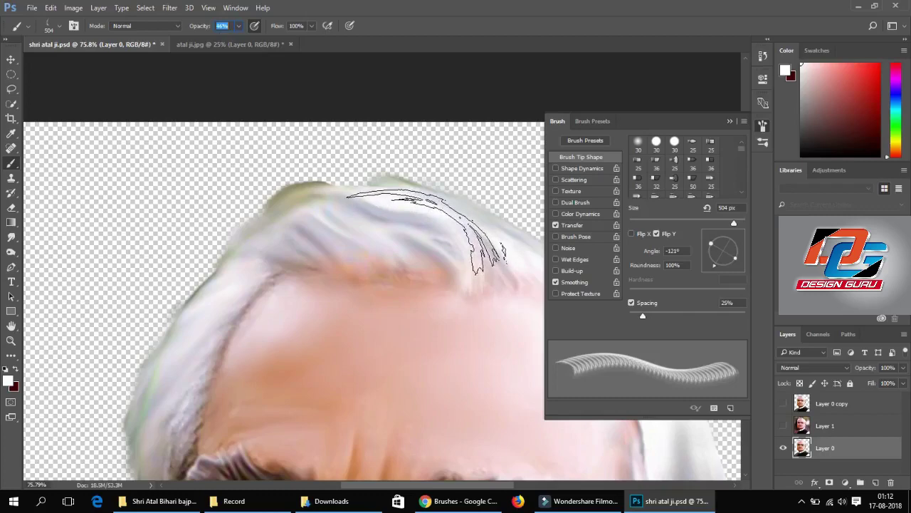
type("46")
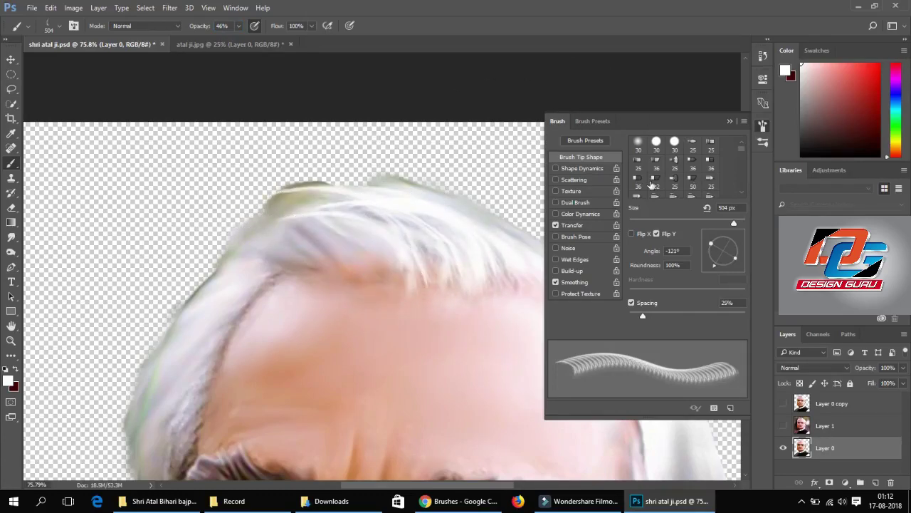
left_click_drag(733, 225, 709, 258)
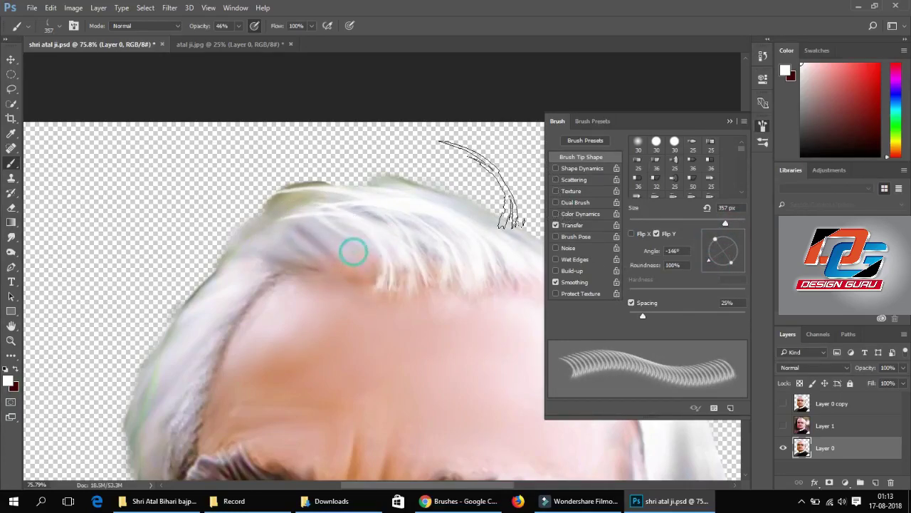
left_click_drag(711, 263, 717, 268)
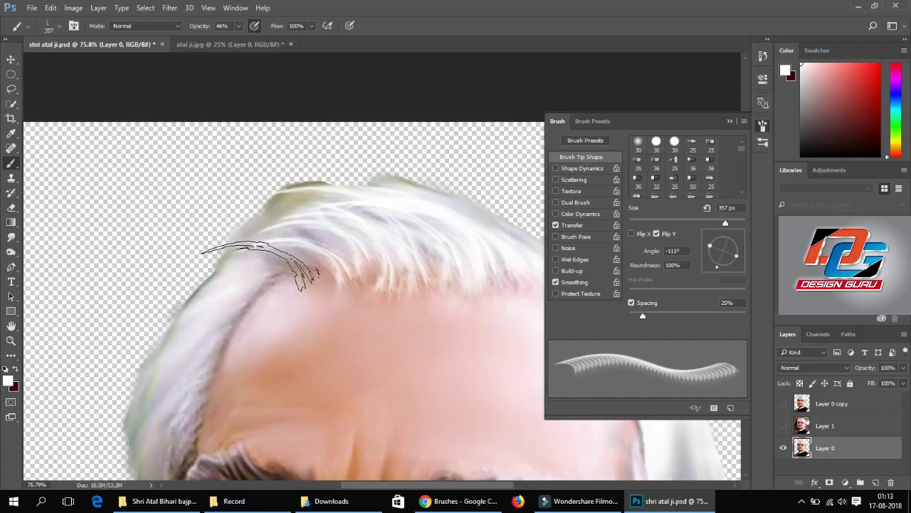
left_click_drag(717, 269, 734, 264)
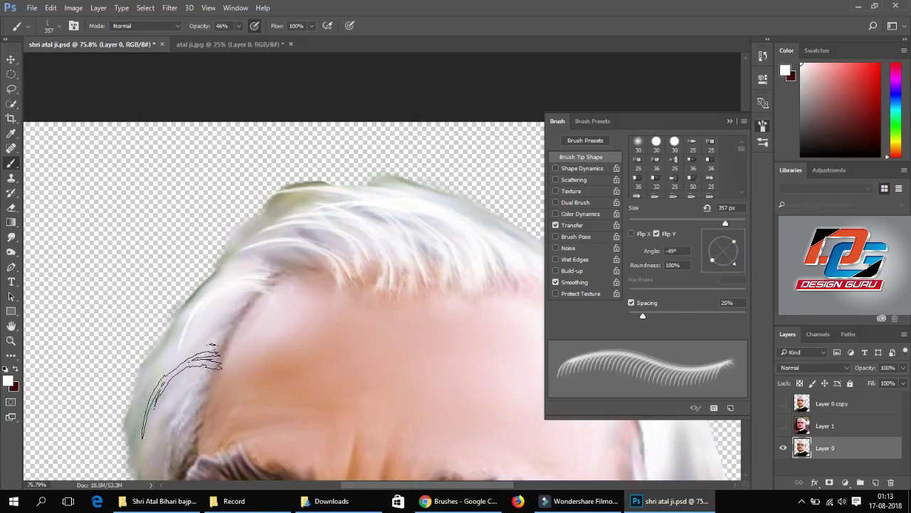
left_click(183, 389)
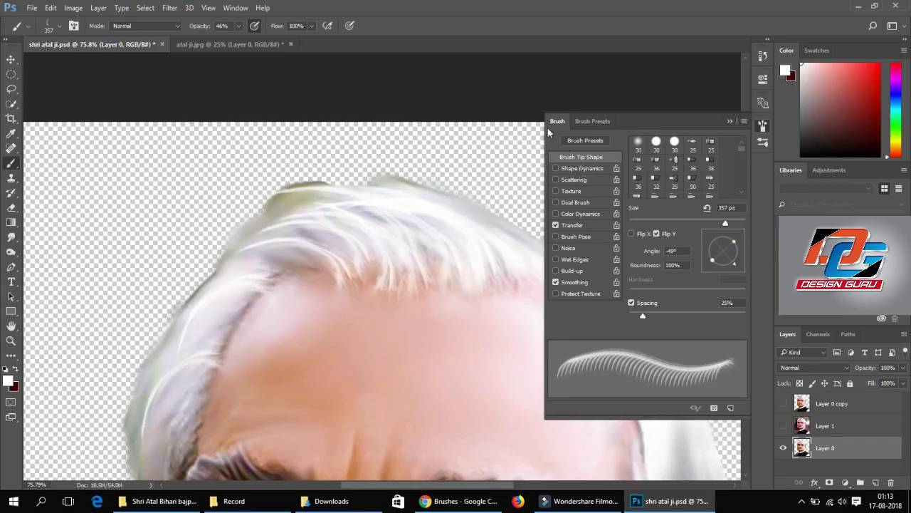
Step: Try several hair brush presets, including the 555, 594, 602 and 607 tips
left_click(54, 27)
left_click(43, 188)
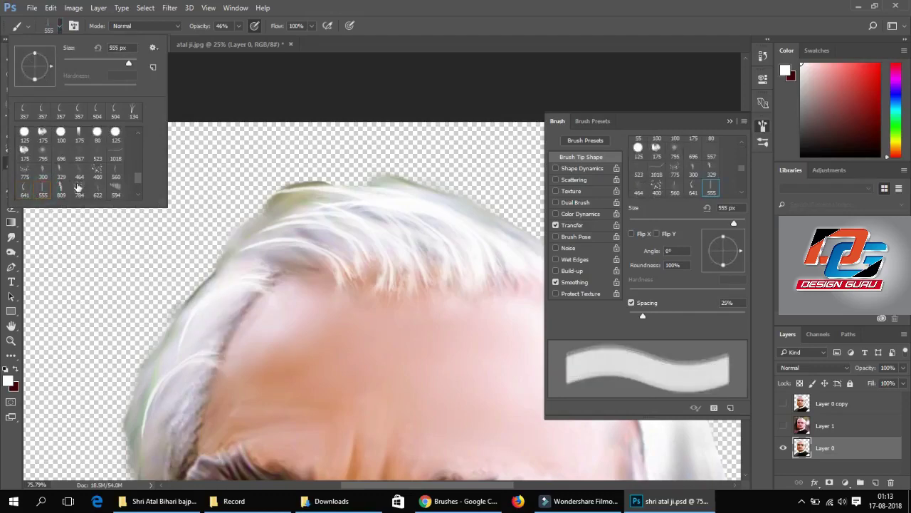
left_click(114, 189)
scroll(114, 198, "down", 2)
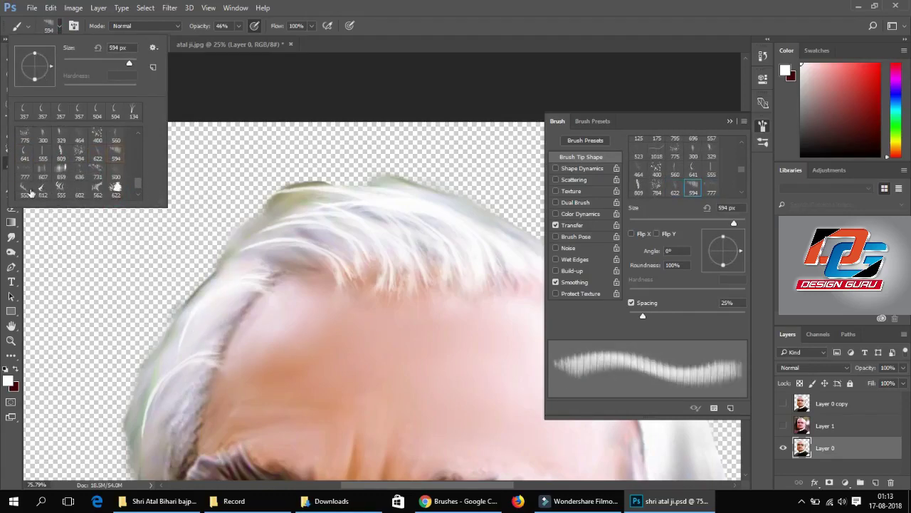
left_click(60, 188)
left_click(79, 189)
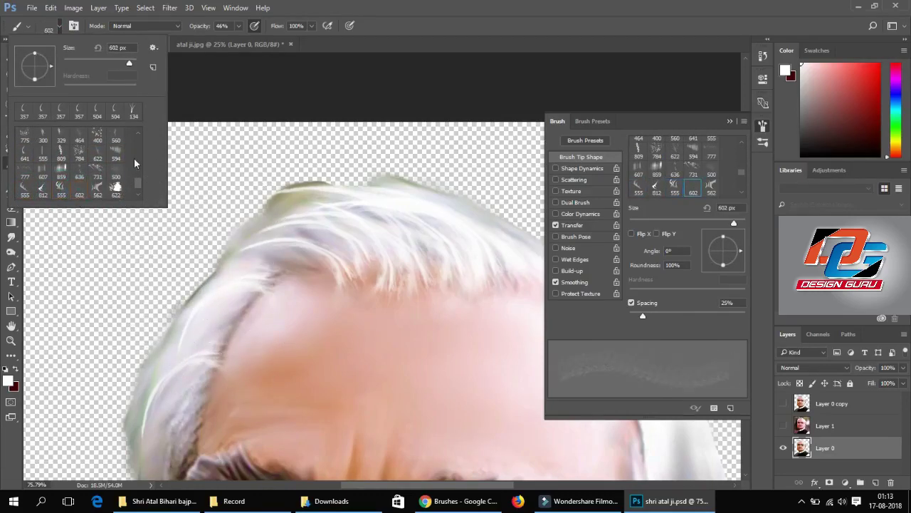
scroll(116, 188, "down", 1)
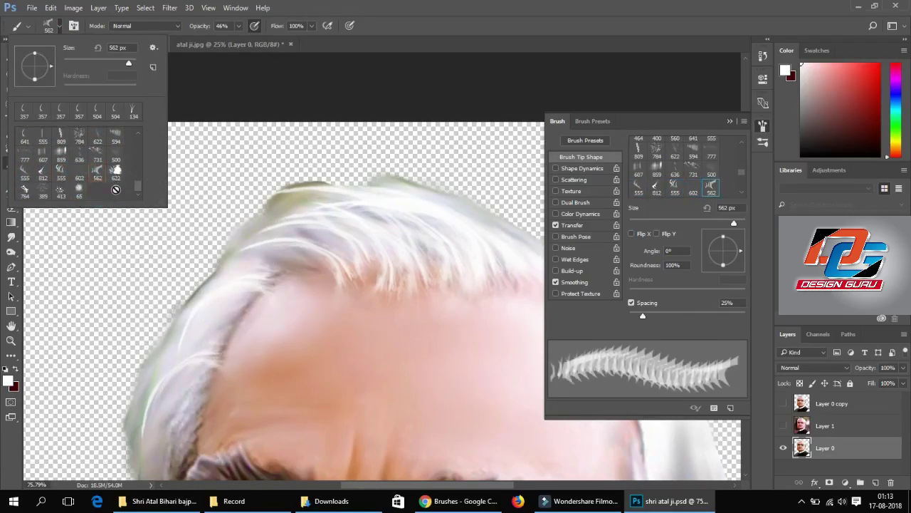
left_click(60, 158)
left_click(301, 270)
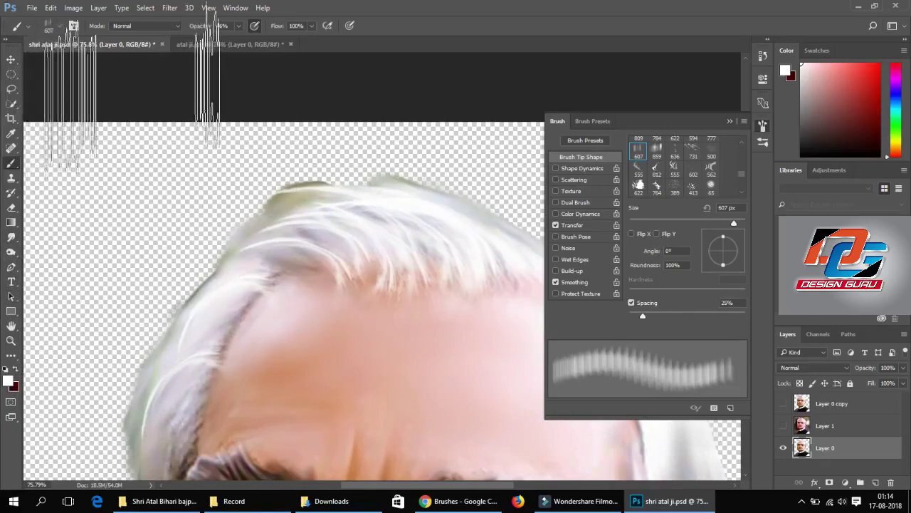
Step: Choose the 641 px hair-strand brush, rotate it to -123°, and flip it vertically
left_click(50, 27)
scroll(139, 137, "up", 2)
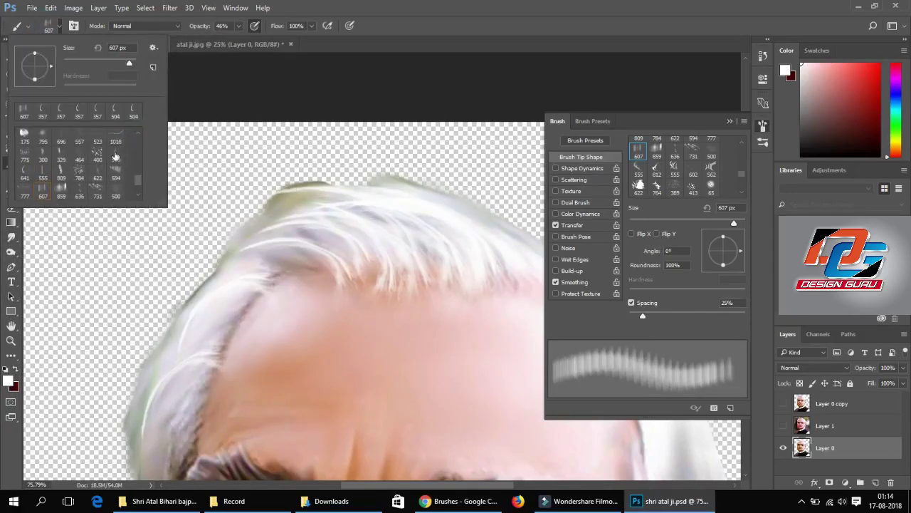
left_click(79, 135)
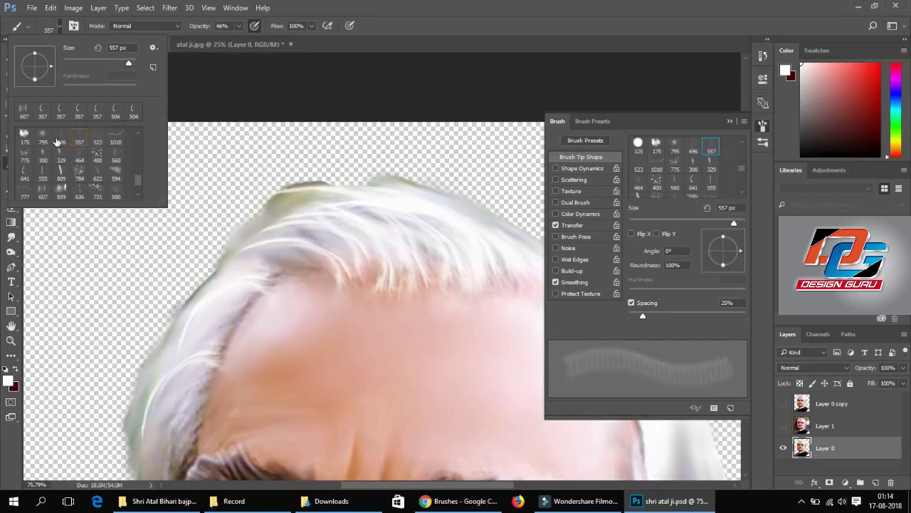
left_click(24, 175)
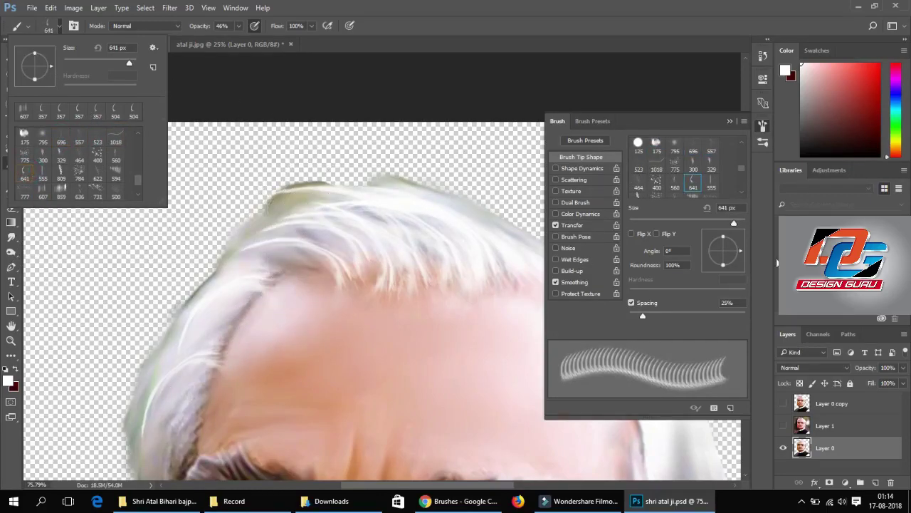
left_click_drag(740, 251, 714, 265)
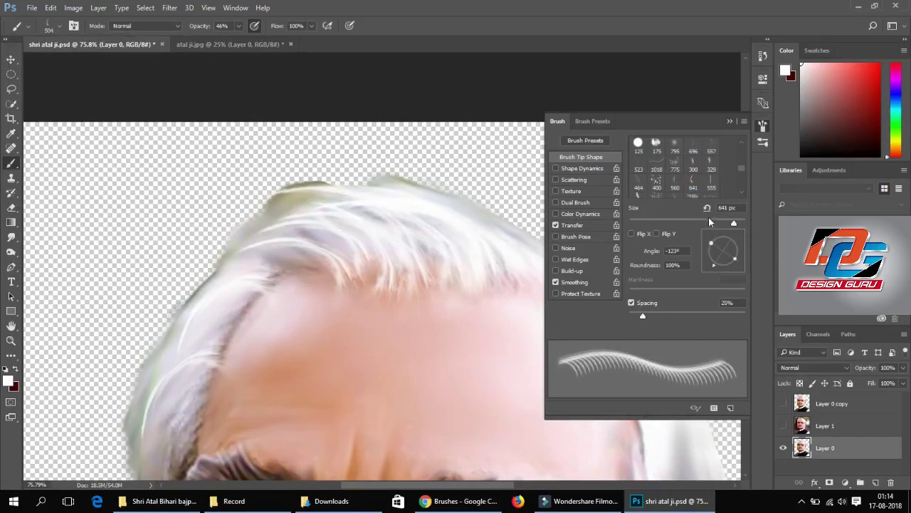
left_click(657, 234)
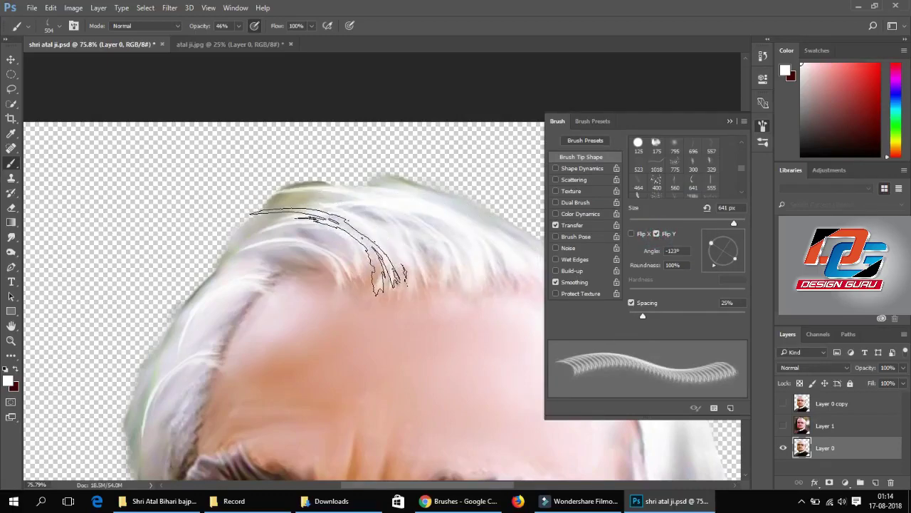
Step: Set the foreground colour to a pinkish grey sampled from the hair
left_click(9, 381)
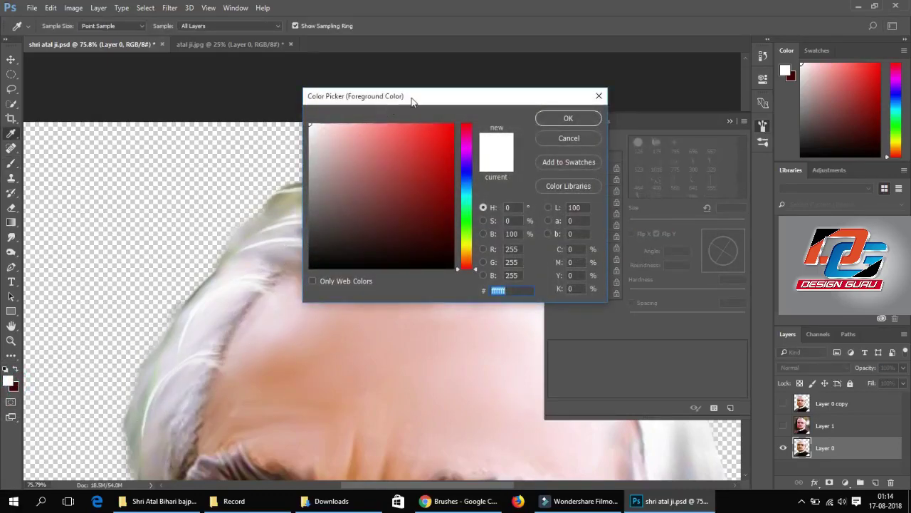
left_click_drag(411, 102, 146, 264)
left_click(378, 212)
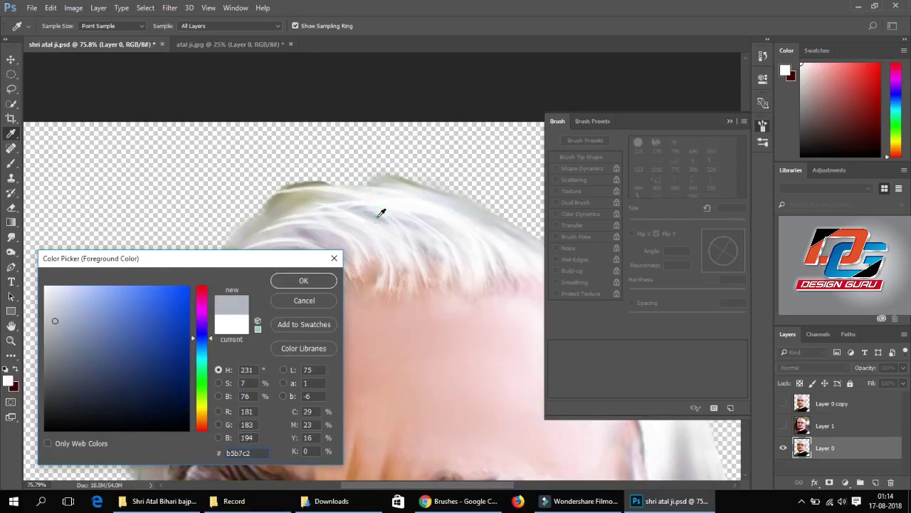
left_click(312, 228)
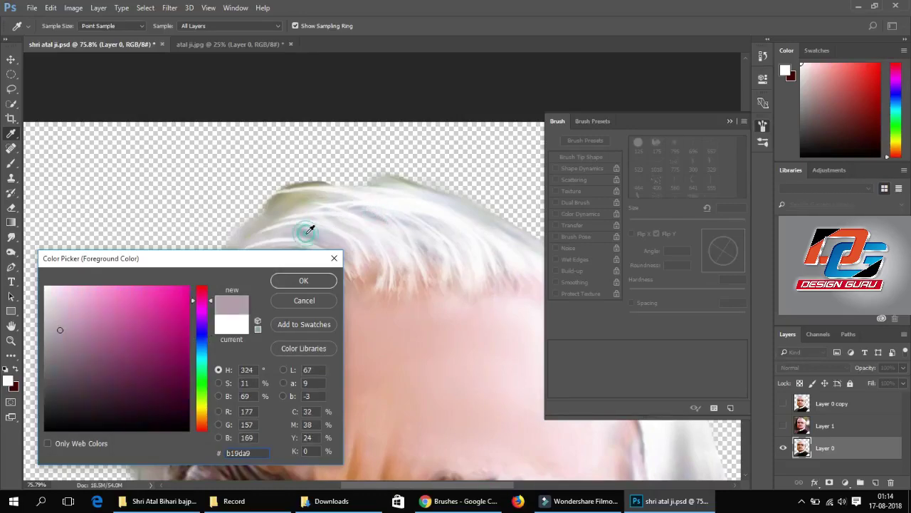
left_click(303, 280)
Step: Set up the brush: 68% roundness, no vertical flip, 1018 preset, angle 76°
key("b")
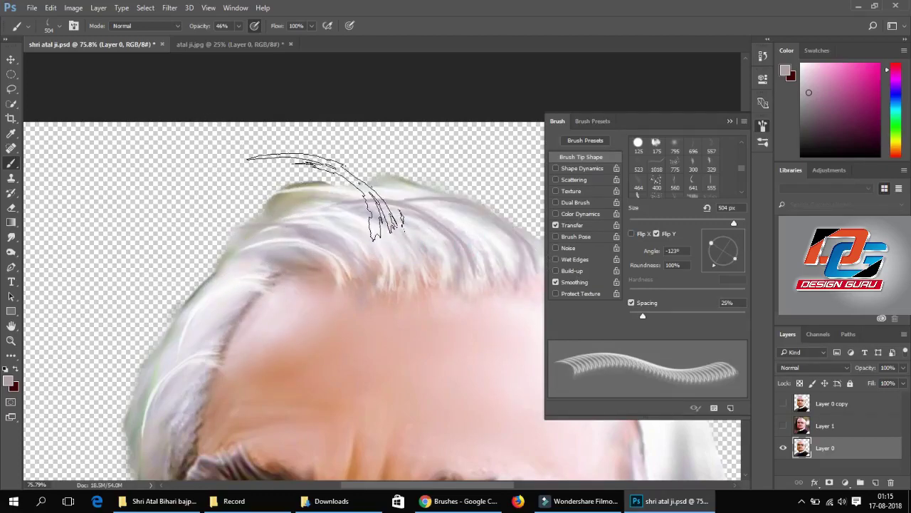
key("ctrl+minus")
key("ctrl+minus")
key("ctrl+minus")
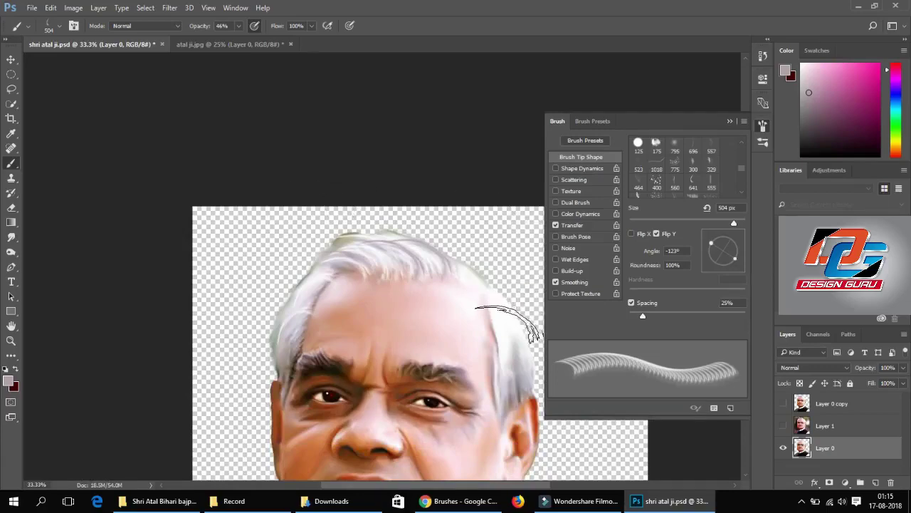
mouse_move(734, 258)
left_mouse_down()
mouse_move(711, 243)
mouse_move(723, 233)
mouse_move(716, 284)
mouse_move(732, 265)
mouse_move(708, 259)
left_mouse_up()
left_click(658, 235)
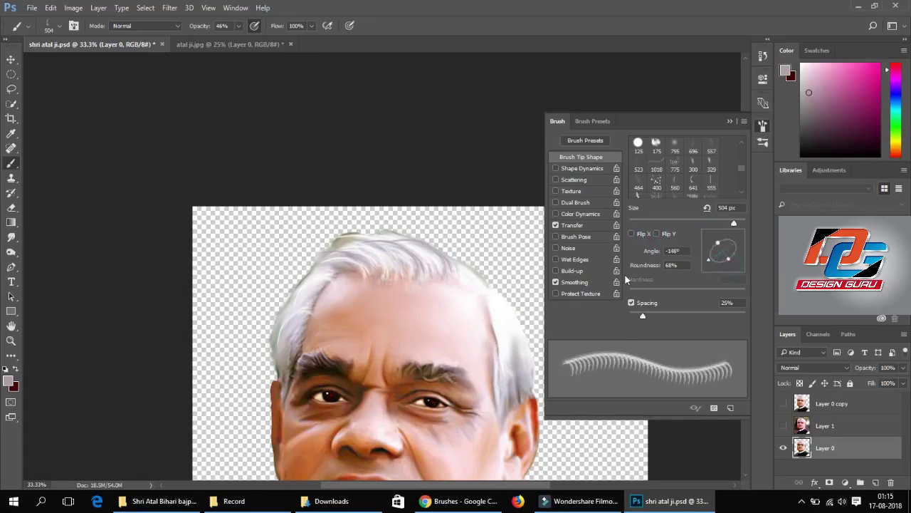
left_click(47, 29)
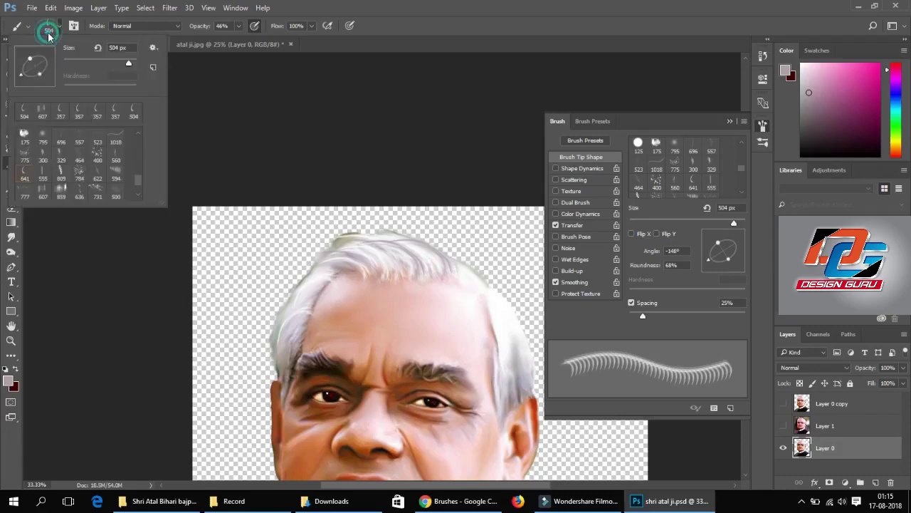
left_click(115, 138)
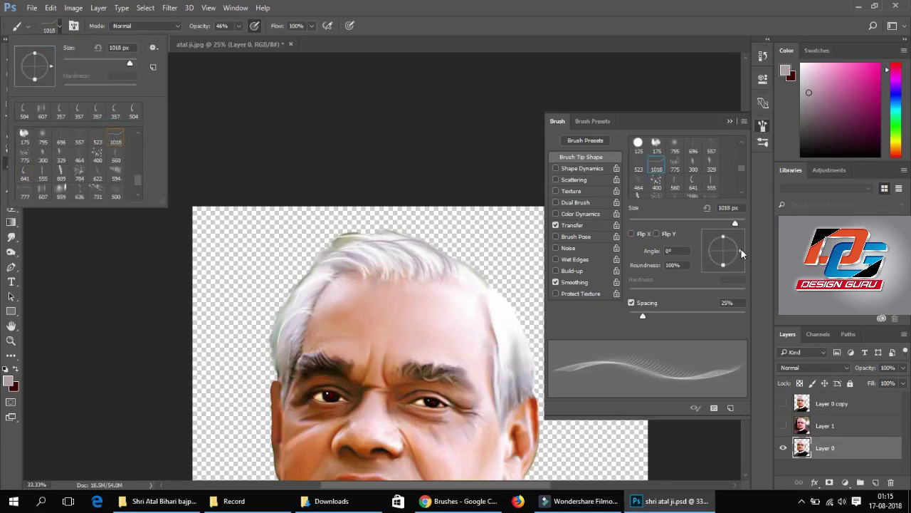
left_click_drag(741, 253, 713, 223)
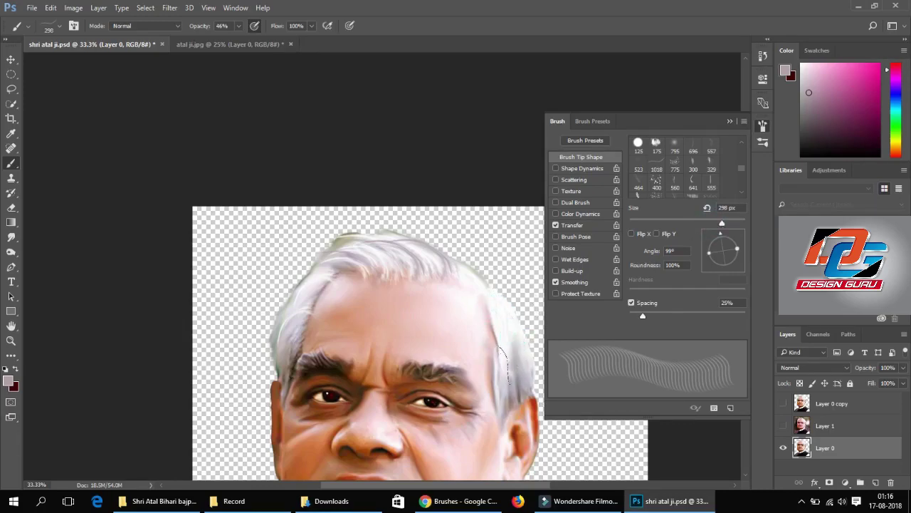
left_click_drag(721, 233, 727, 235)
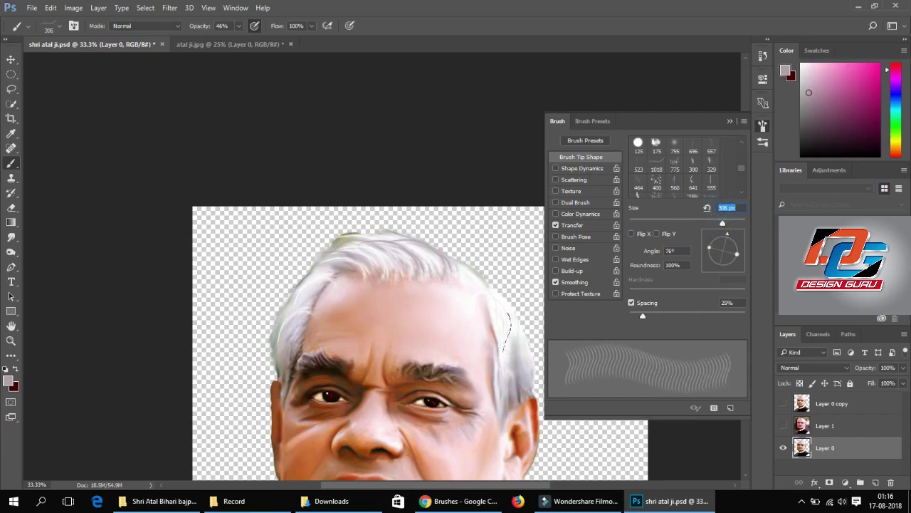
Step: Paint a faint strand over the right hair, rotate the tip to about 151°, and set 66% opacity
scroll(727, 207, "up", 4)
left_click_drag(511, 359, 500, 384)
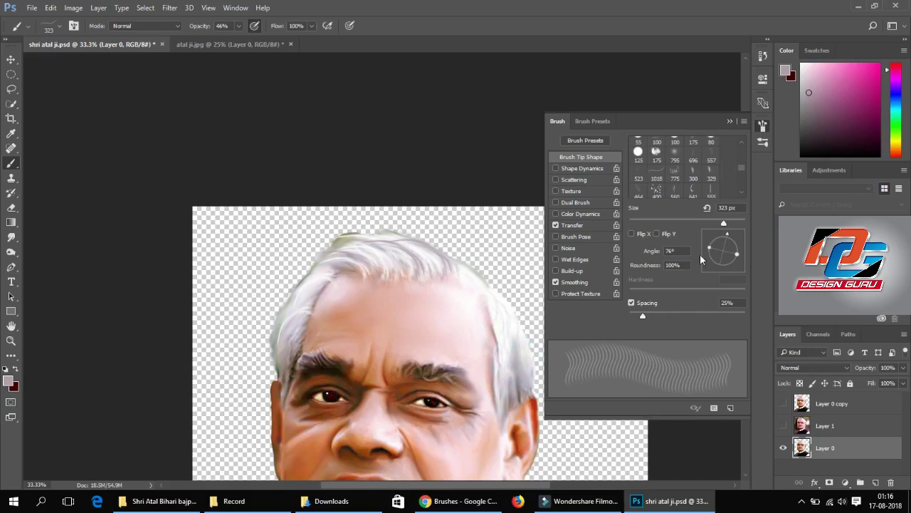
left_click_drag(701, 260, 709, 243)
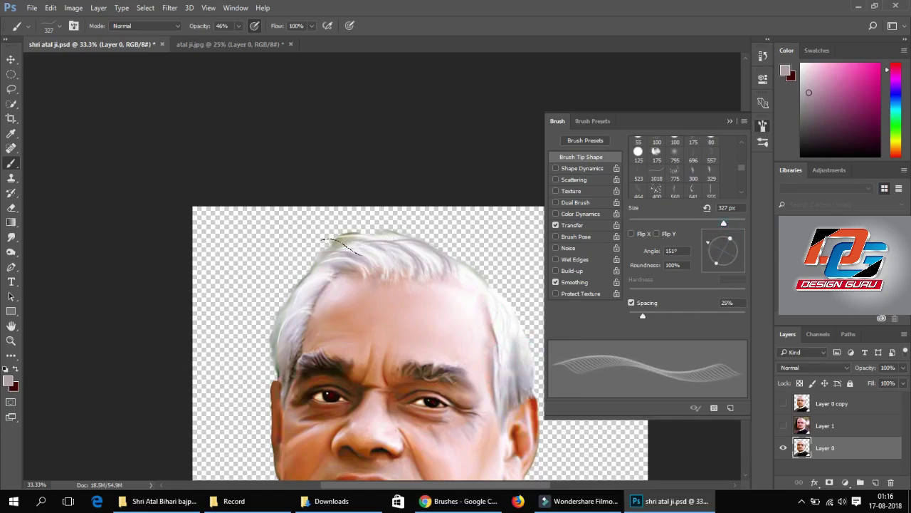
scroll(726, 245, "up", 2)
left_click_drag(708, 250, 705, 248)
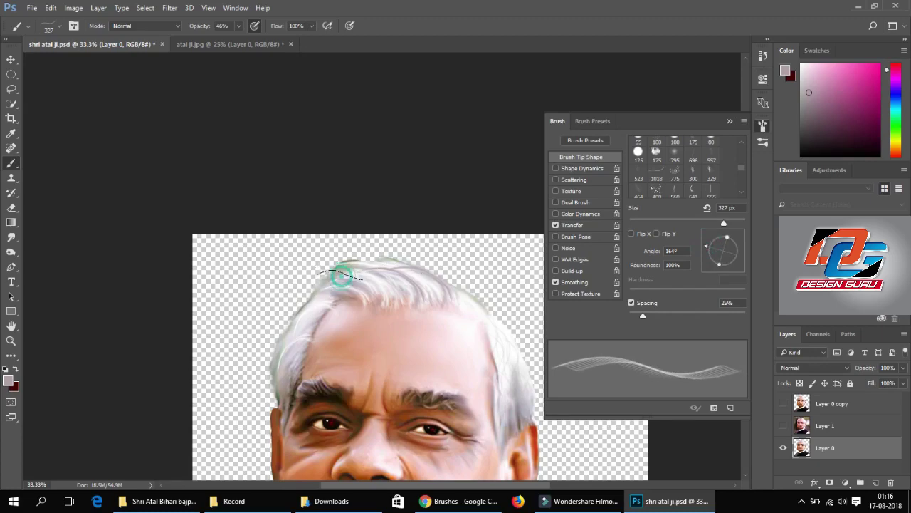
scroll(395, 261, "up", 5)
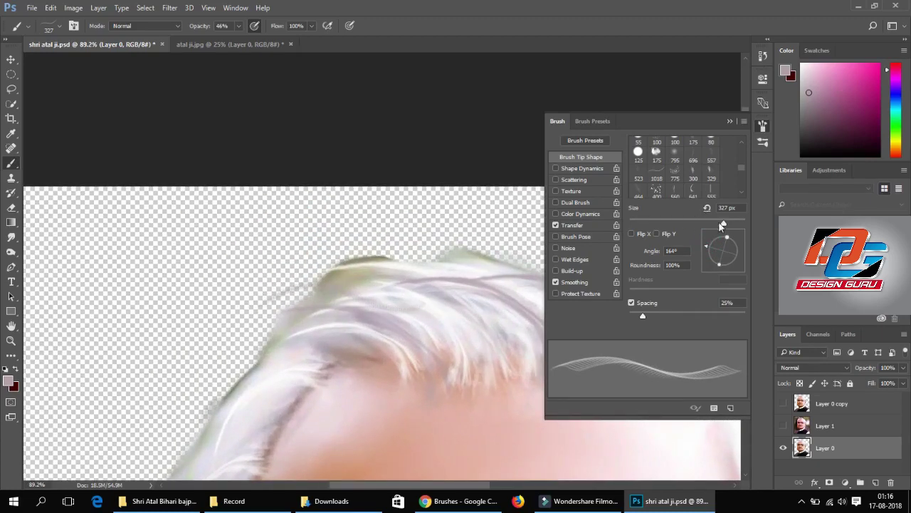
key("6")
key("6")
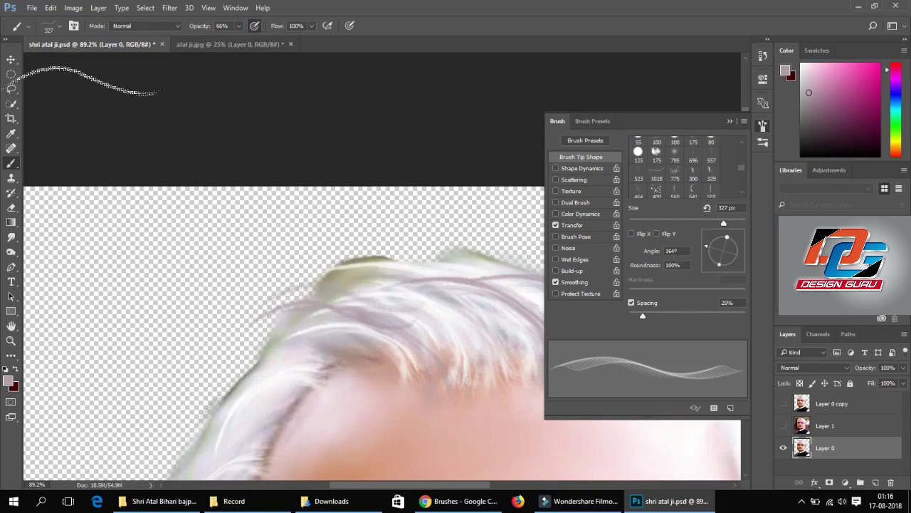
Step: Switch the brush to the 696 px preset
left_click(48, 25)
scroll(79, 163, "down", 3)
left_click(98, 189)
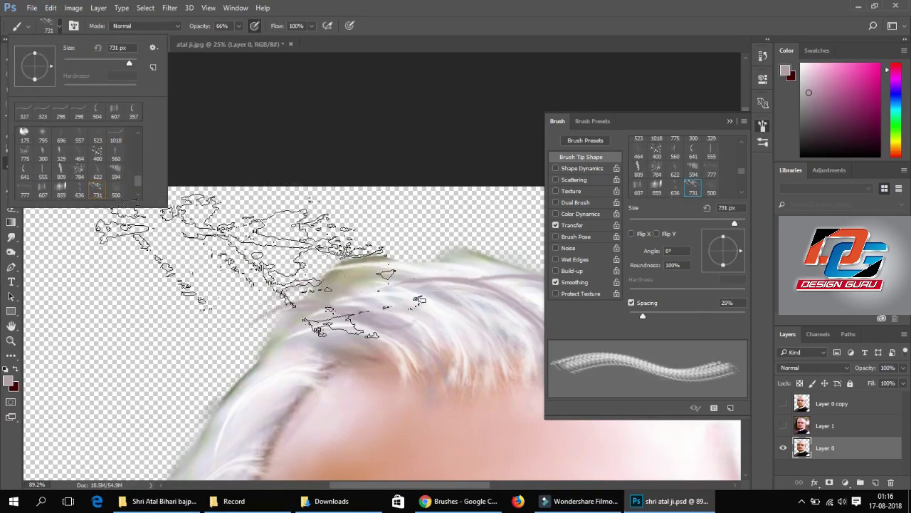
left_click(61, 137)
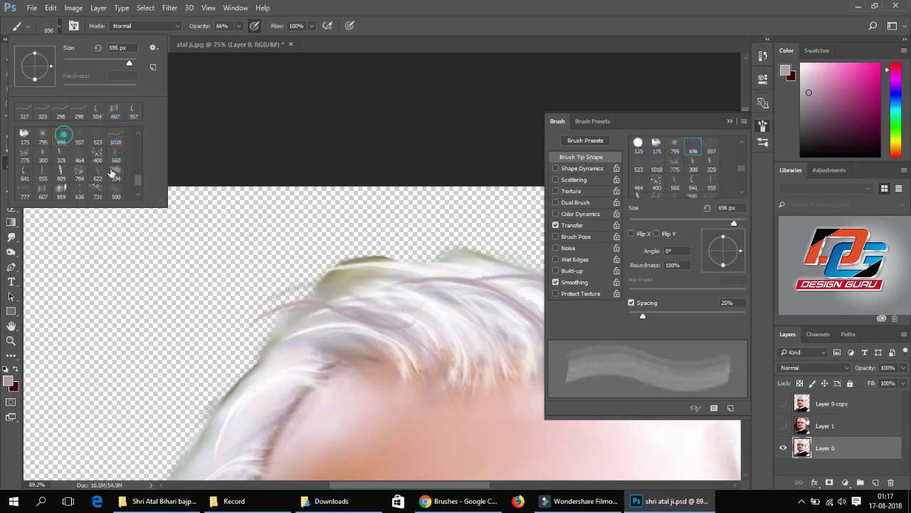
scroll(65, 221, "down", 3)
scroll(64, 224, "down", 2)
left_click(630, 122)
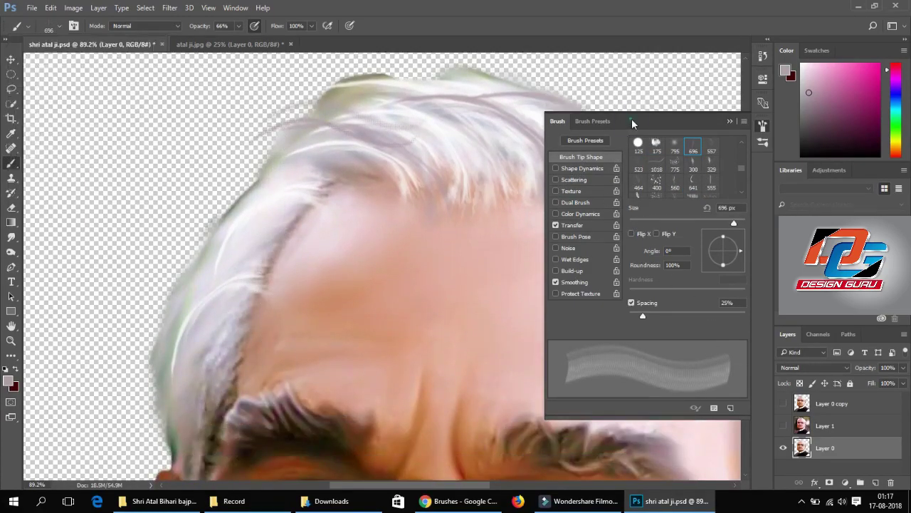
Step: Switch to the Smudge tool and bring the portrait back into view
left_click(11, 238)
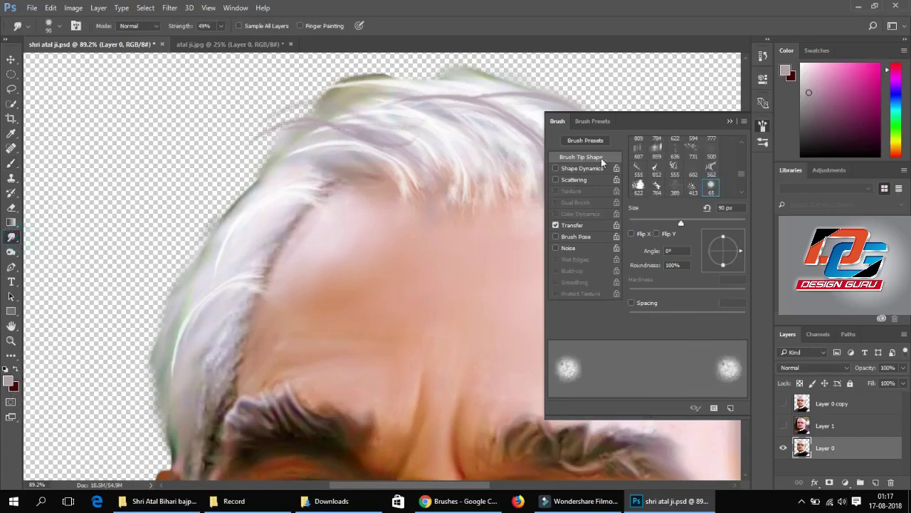
left_click(730, 121)
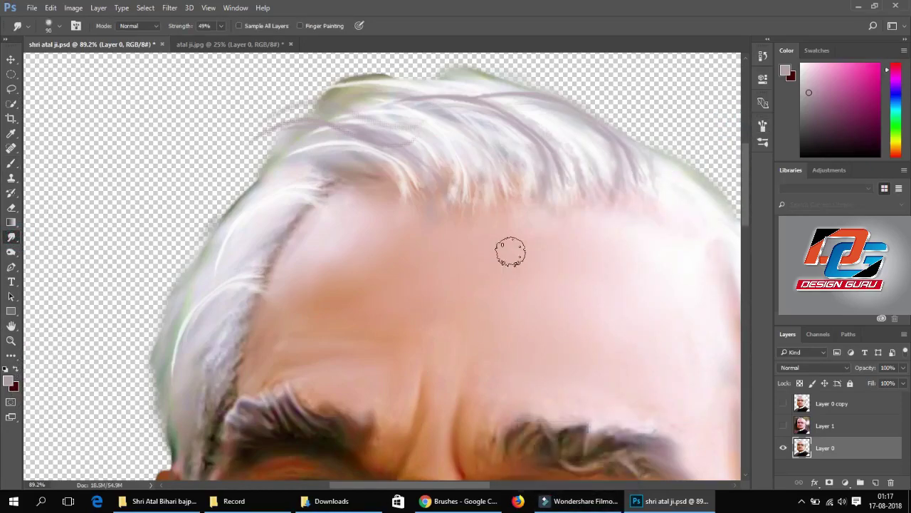
scroll(572, 256, "down", 3)
scroll(572, 256, "down", 3)
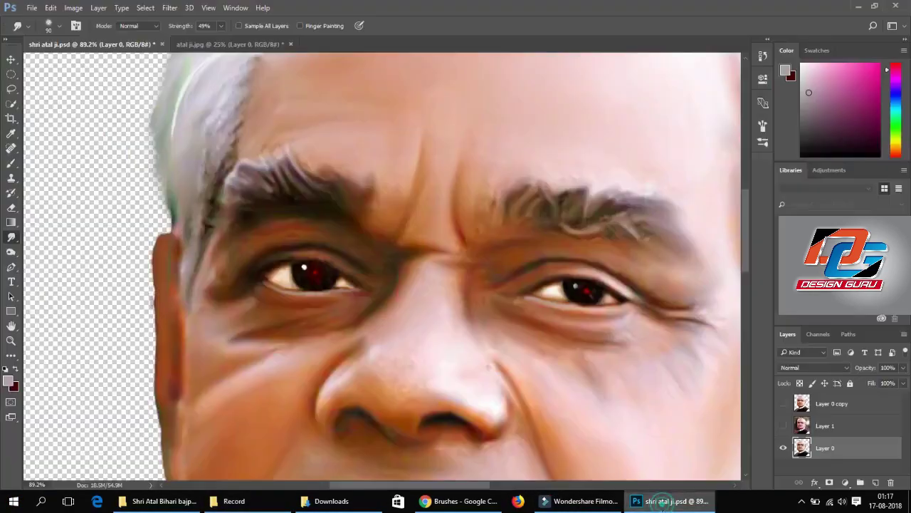
scroll(436, 226, "down", 1)
scroll(436, 225, "down", 2)
scroll(420, 242, "down", 1)
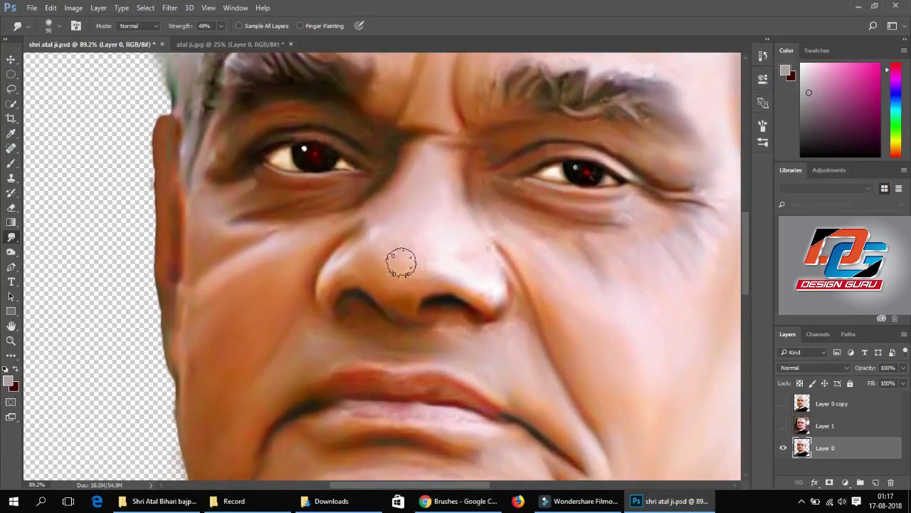
mouse_move(398, 265)
left_mouse_down()
mouse_move(428, 225)
mouse_move(424, 190)
left_mouse_up()
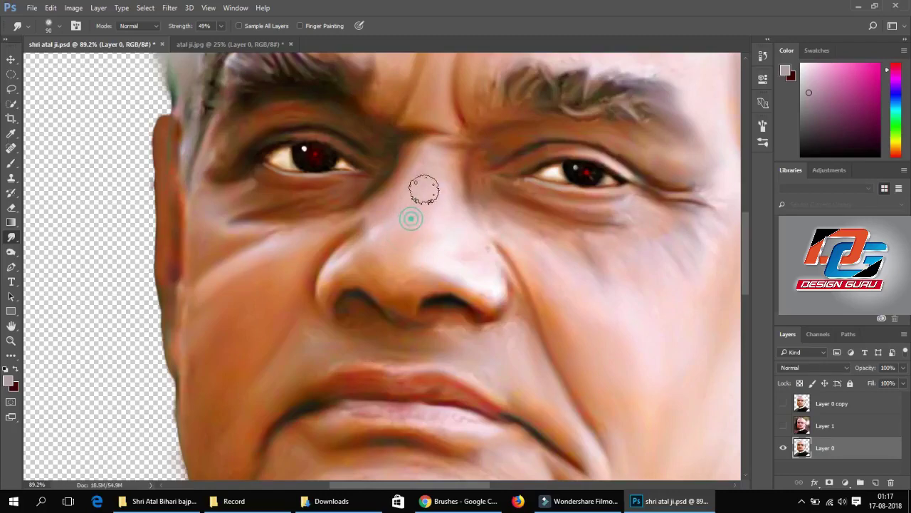
Step: Give the Smudge tool the 175 px brush preset at 17% strength
left_click(55, 26)
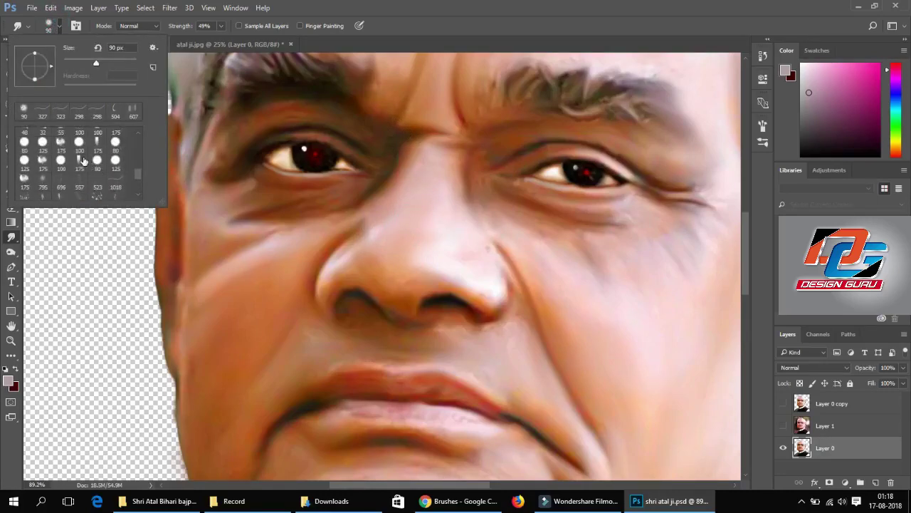
left_click(80, 164)
left_click(548, 272)
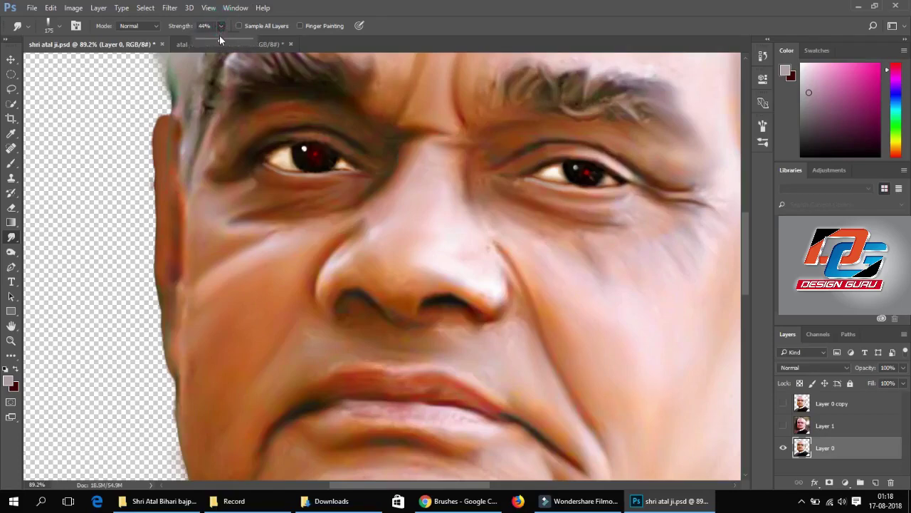
left_click_drag(208, 42, 205, 42)
left_click(256, 299)
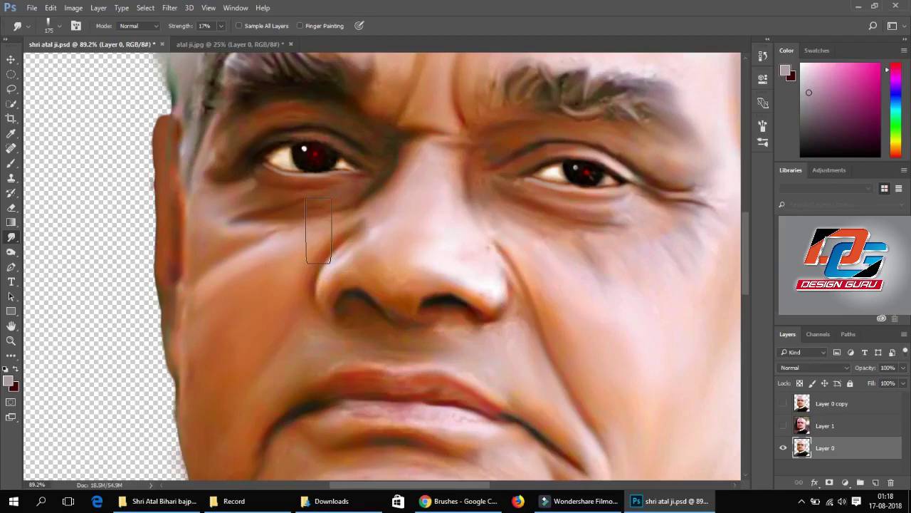
scroll(321, 246, "down", 4)
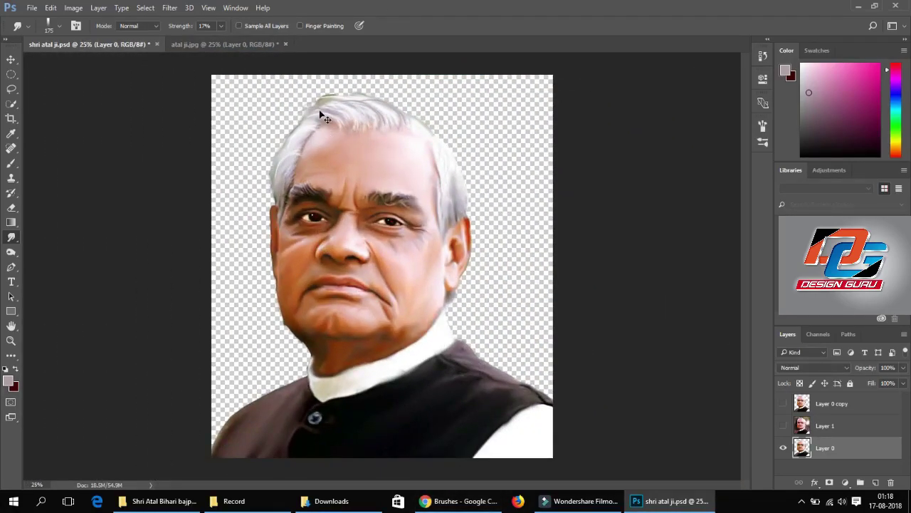
Step: Choose the 65 px brush preset for the Smudge tool after trying the 775 px one
scroll(324, 117, "up", 4)
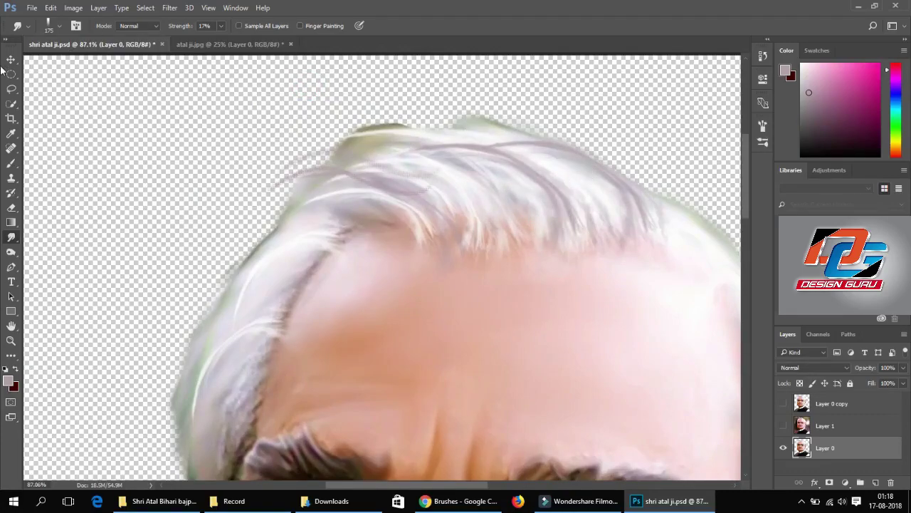
right_click(11, 245)
left_click(50, 258)
left_click(49, 26)
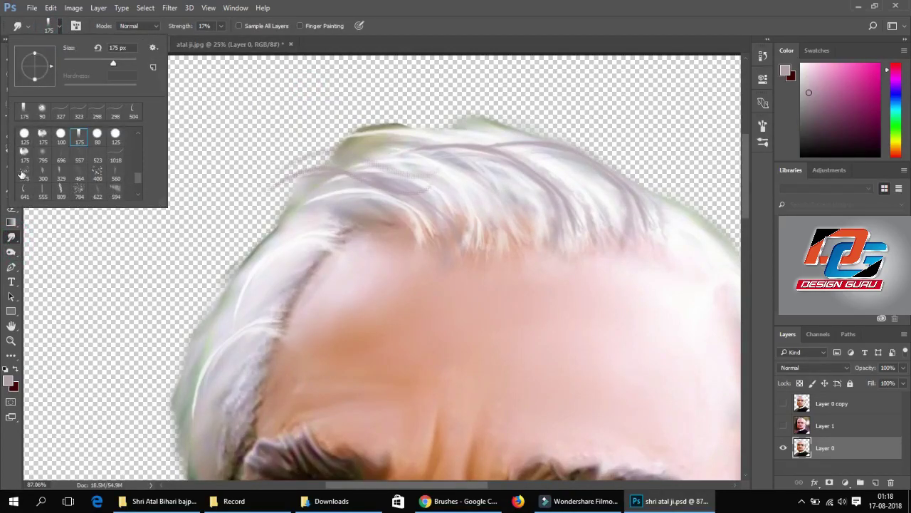
left_click(25, 175)
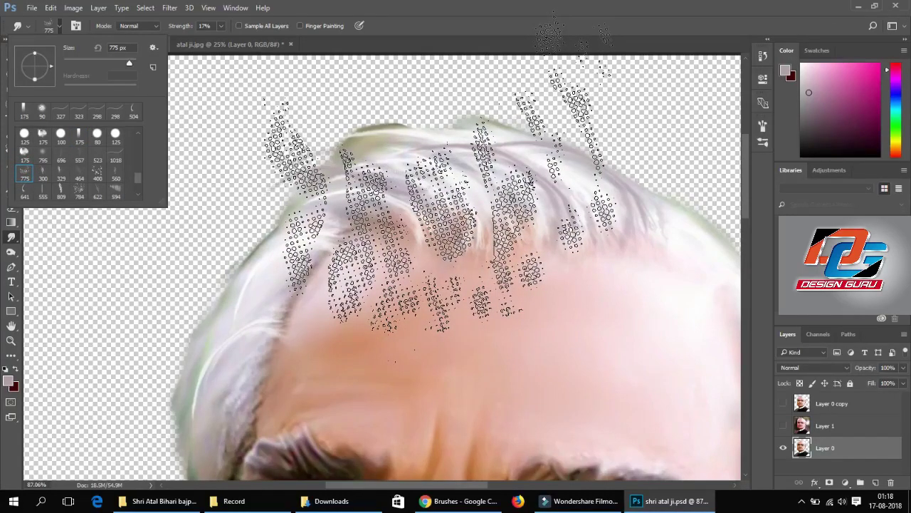
left_click_drag(137, 178, 140, 205)
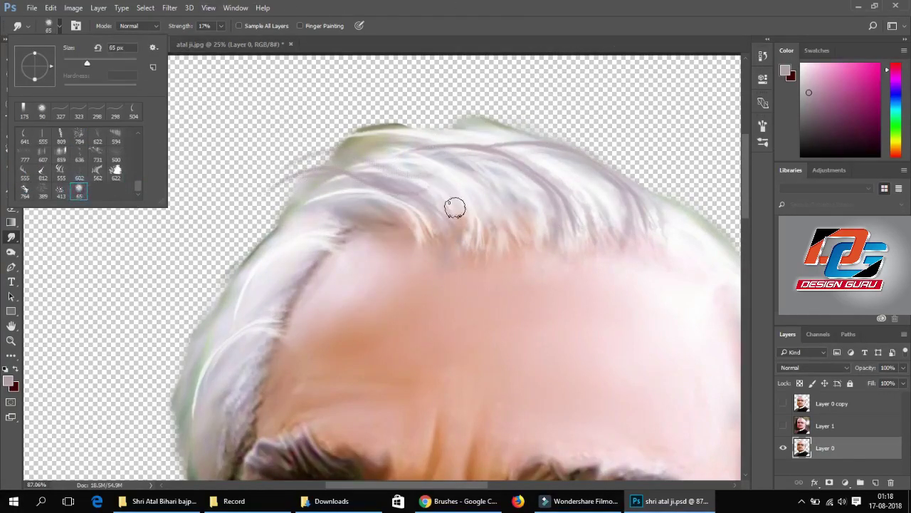
left_click(354, 175)
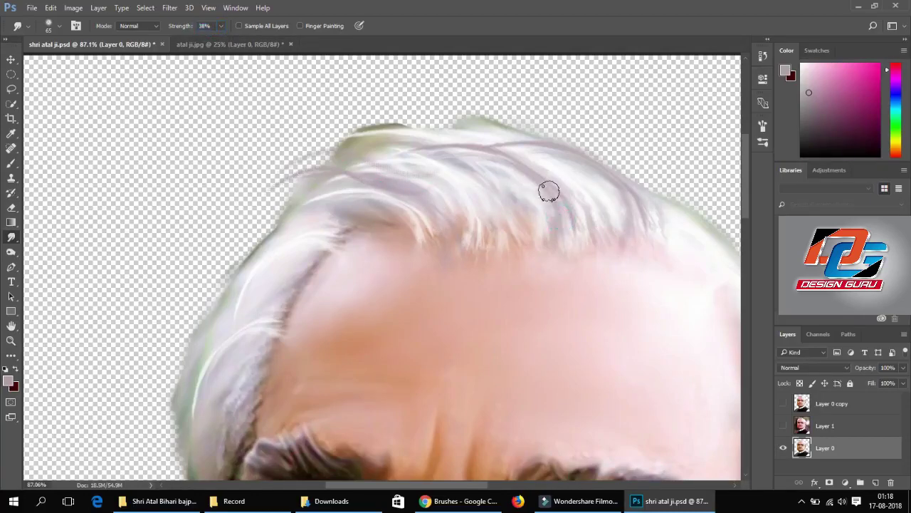
Step: Smudge the top and left hair edges into soft wisps at 38% strength
mouse_move(517, 169)
left_mouse_down()
mouse_move(433, 161)
mouse_move(352, 132)
left_mouse_up()
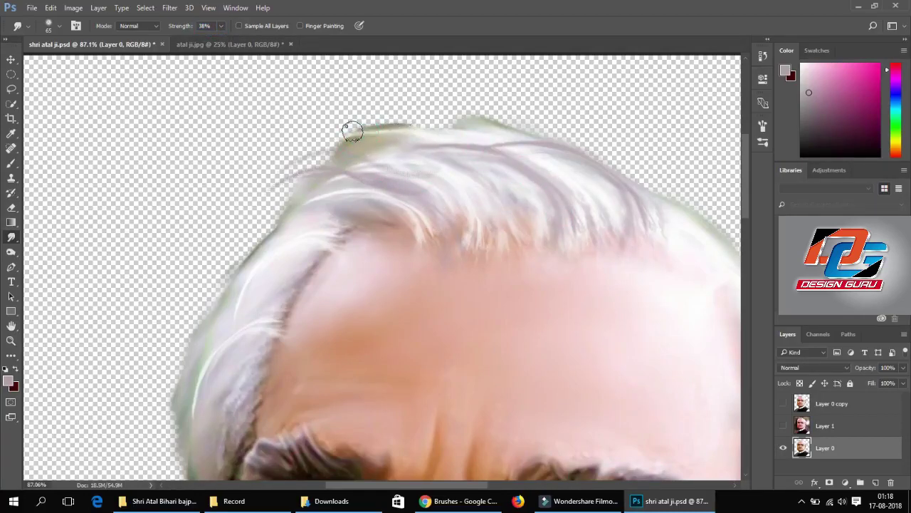
mouse_move(301, 188)
left_mouse_down()
mouse_move(382, 163)
mouse_move(428, 191)
left_mouse_up()
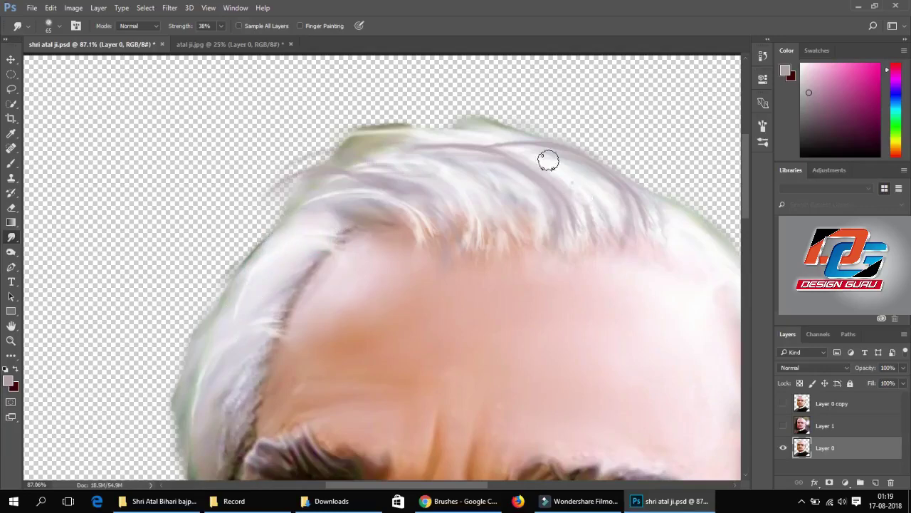
left_click_drag(528, 146, 428, 140)
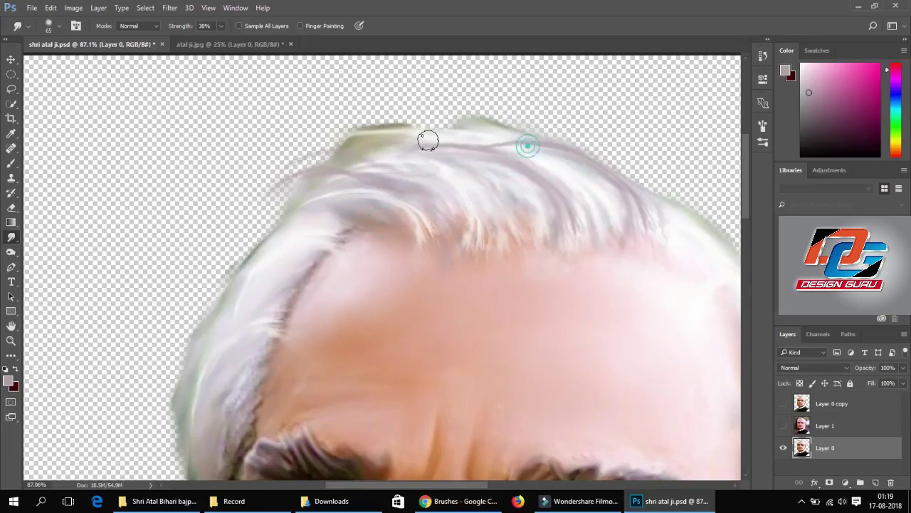
mouse_move(499, 128)
left_mouse_down()
mouse_move(472, 106)
mouse_move(449, 104)
left_mouse_up()
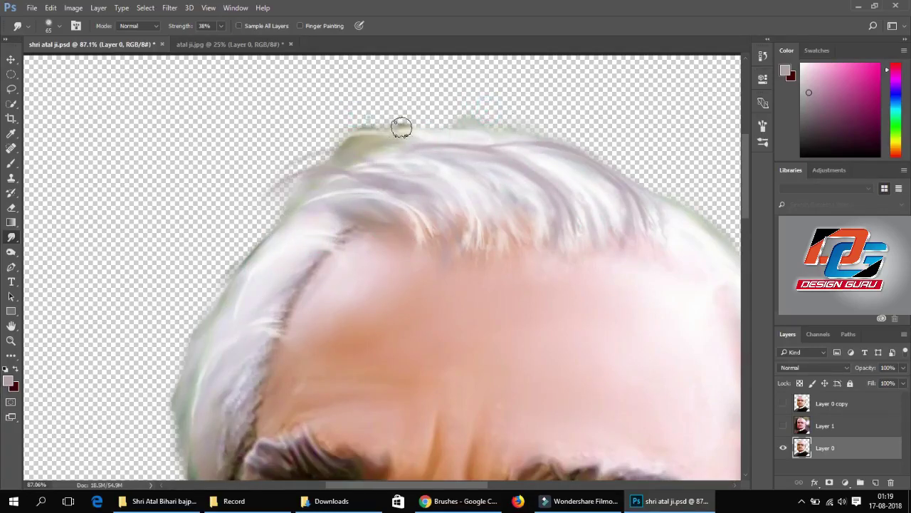
left_click_drag(346, 141, 378, 109)
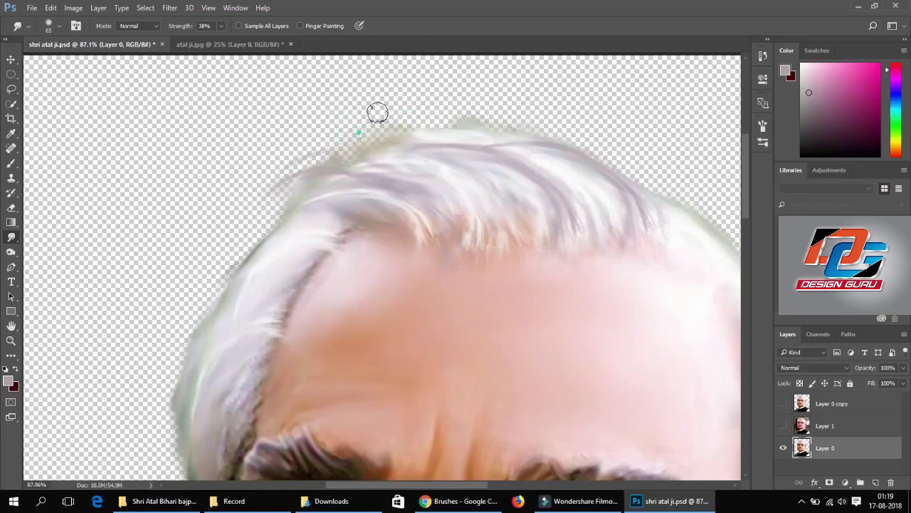
mouse_move(459, 107)
left_mouse_down()
mouse_move(479, 124)
mouse_move(370, 155)
left_mouse_up()
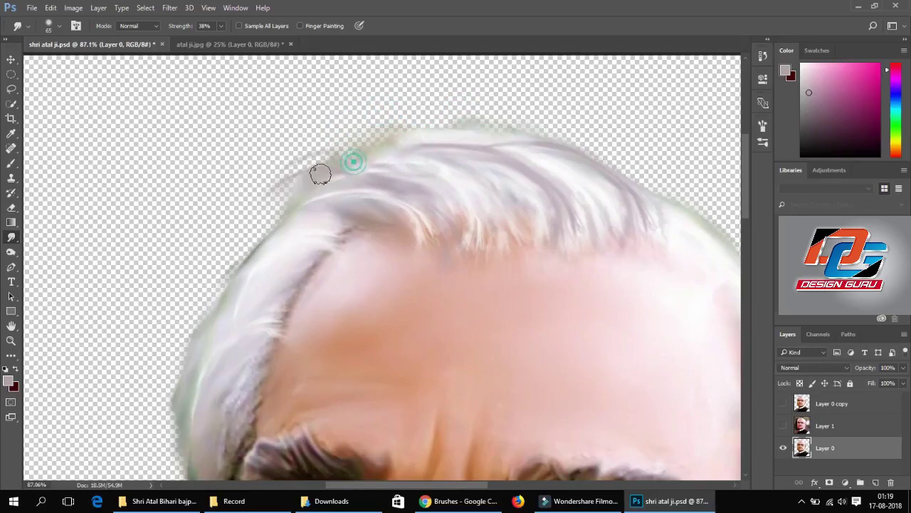
left_click_drag(320, 173, 227, 280)
left_click_drag(277, 225, 236, 315)
mouse_move(278, 252)
left_mouse_down()
mouse_move(391, 209)
mouse_move(340, 206)
left_mouse_up()
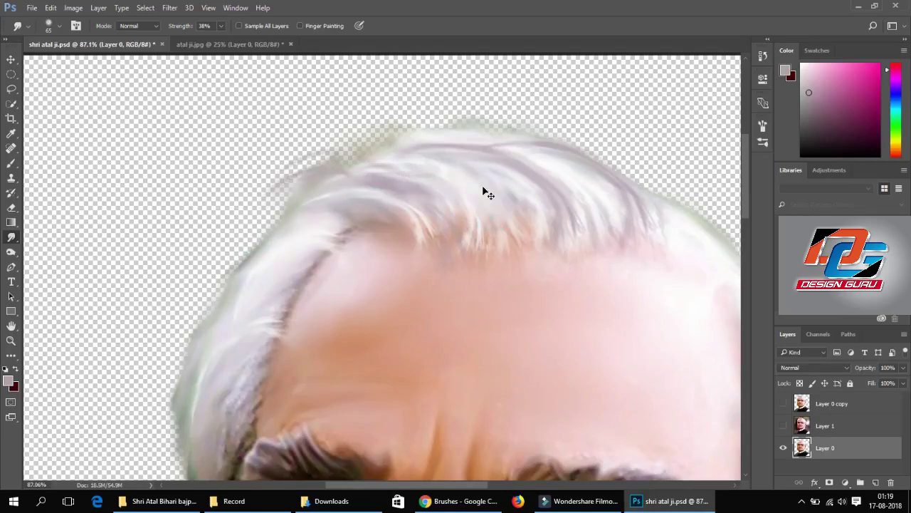
key("ctrl+minus")
key("ctrl+minus")
key("ctrl+minus")
key("ctrl+minus")
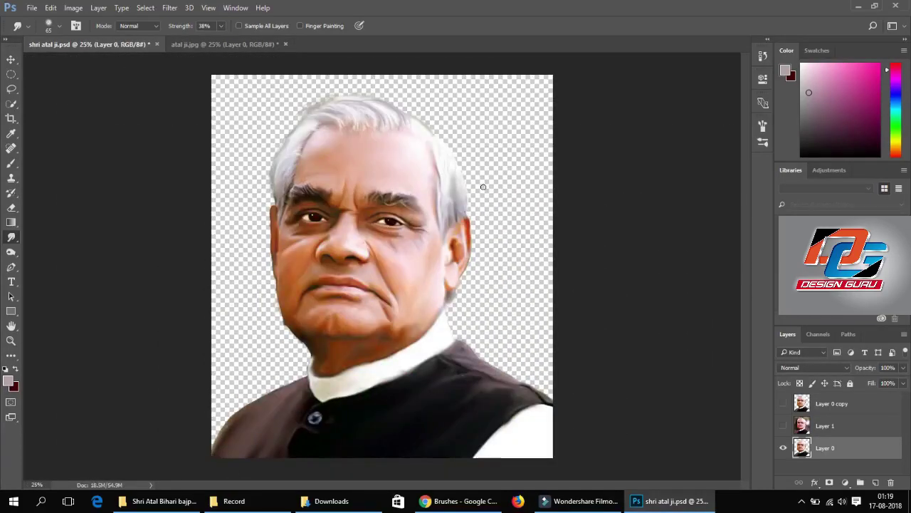
Step: Smudge the right side of the hair down toward the temple into soft strokes
left_click(450, 165)
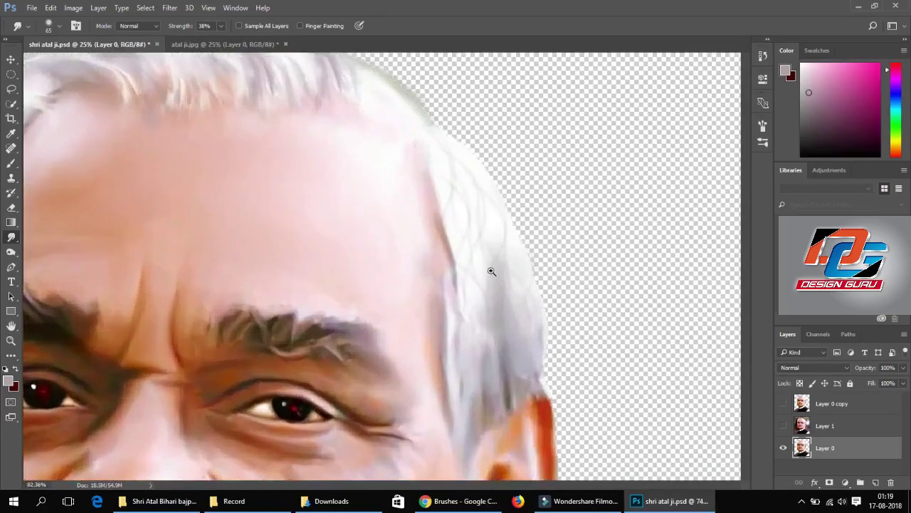
mouse_move(457, 205)
left_mouse_down()
mouse_move(456, 230)
mouse_move(458, 215)
left_mouse_up()
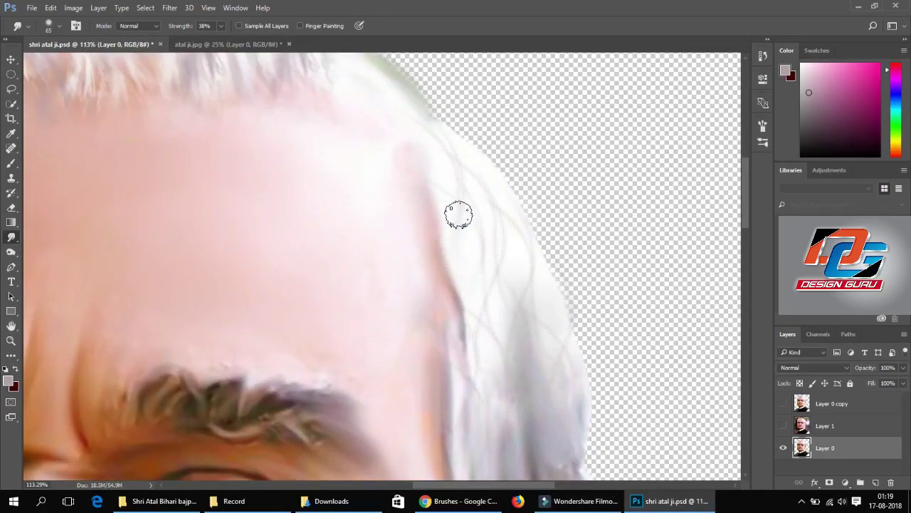
left_click_drag(462, 167, 491, 209)
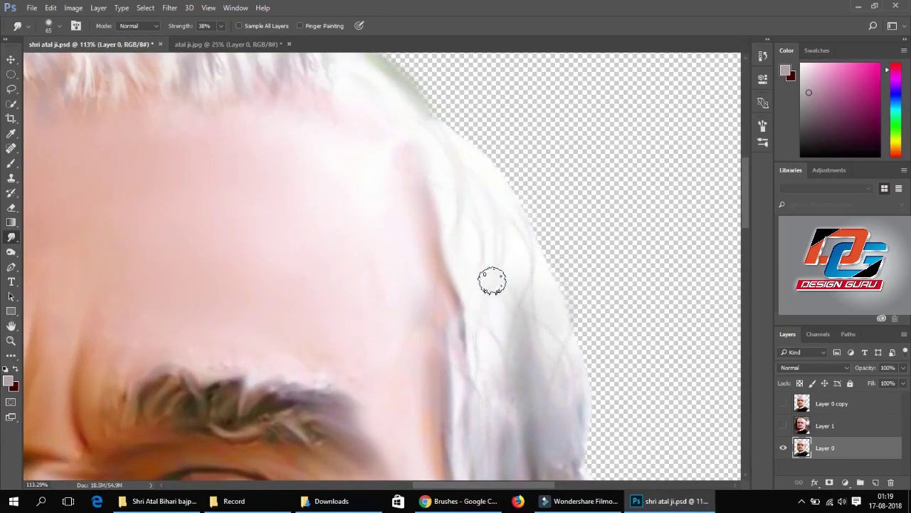
mouse_move(492, 282)
left_mouse_down()
mouse_move(498, 319)
mouse_move(519, 250)
mouse_move(516, 216)
mouse_move(528, 308)
mouse_move(565, 368)
left_mouse_up()
mouse_move(452, 197)
left_mouse_down()
mouse_move(478, 254)
mouse_move(466, 296)
left_mouse_up()
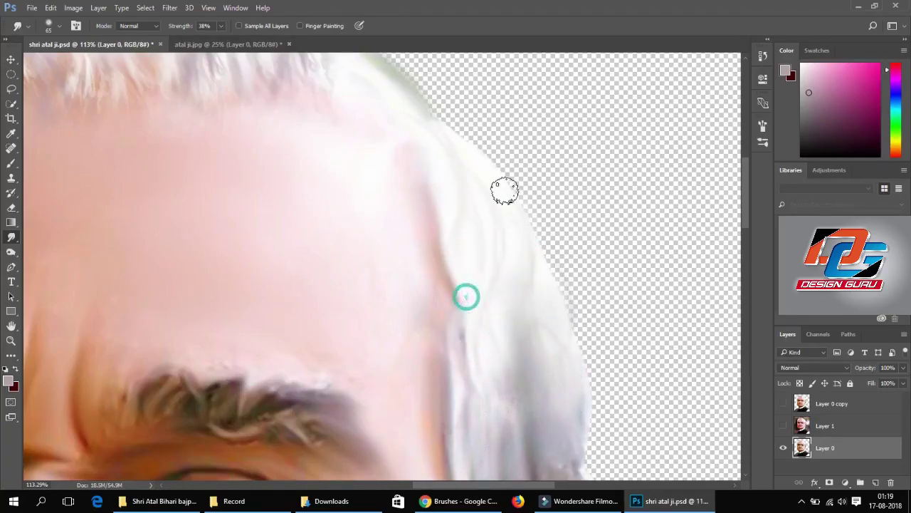
mouse_move(505, 190)
left_mouse_down()
mouse_move(415, 116)
mouse_move(407, 129)
left_mouse_up()
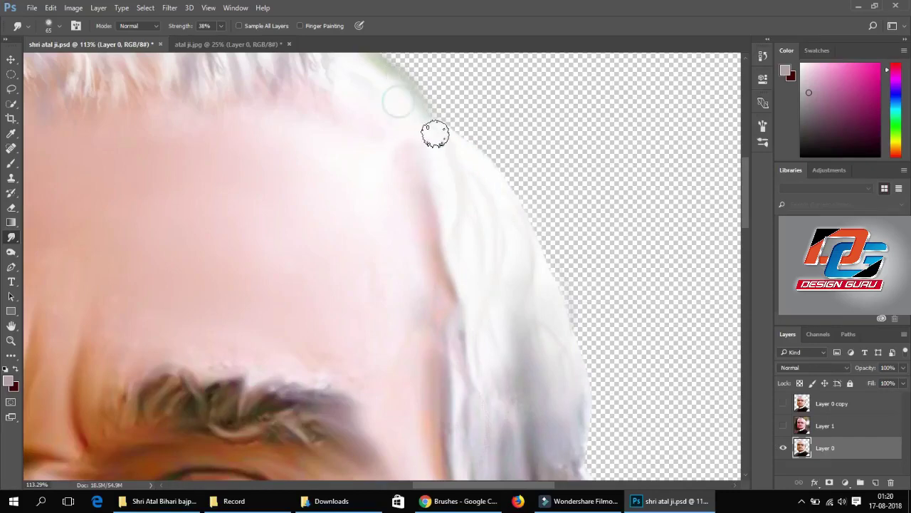
left_click_drag(508, 207, 491, 306)
left_click_drag(495, 365, 474, 383)
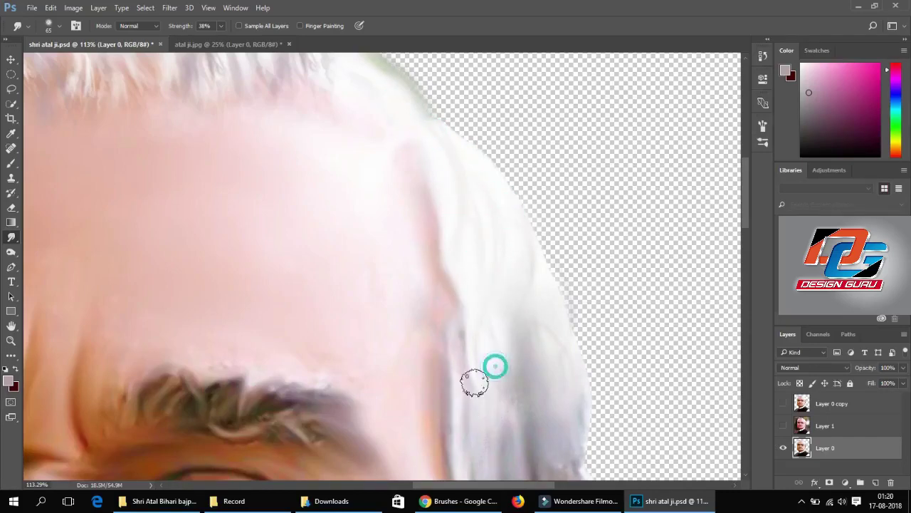
Step: Soften the hair edge beside the eye and blend it into the top of the ear
scroll(510, 306, "down", 5)
left_click_drag(517, 331, 517, 308)
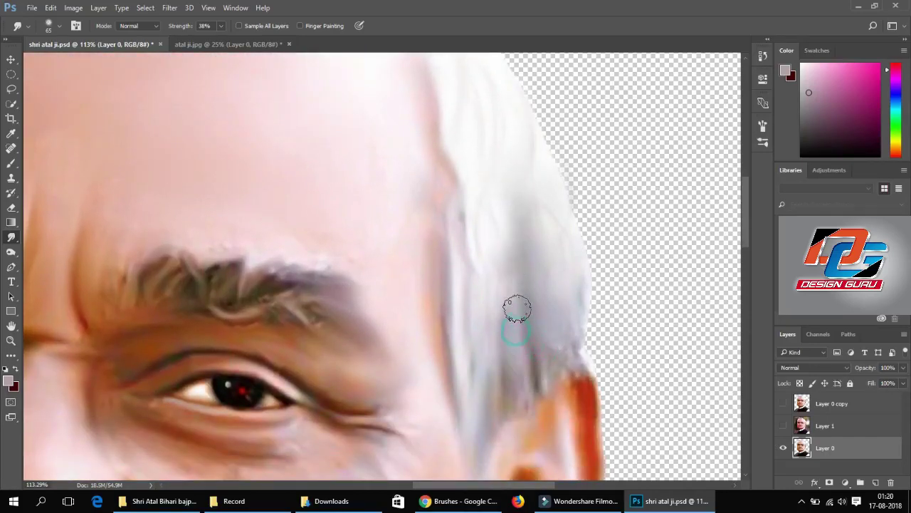
left_click_drag(546, 250, 553, 297)
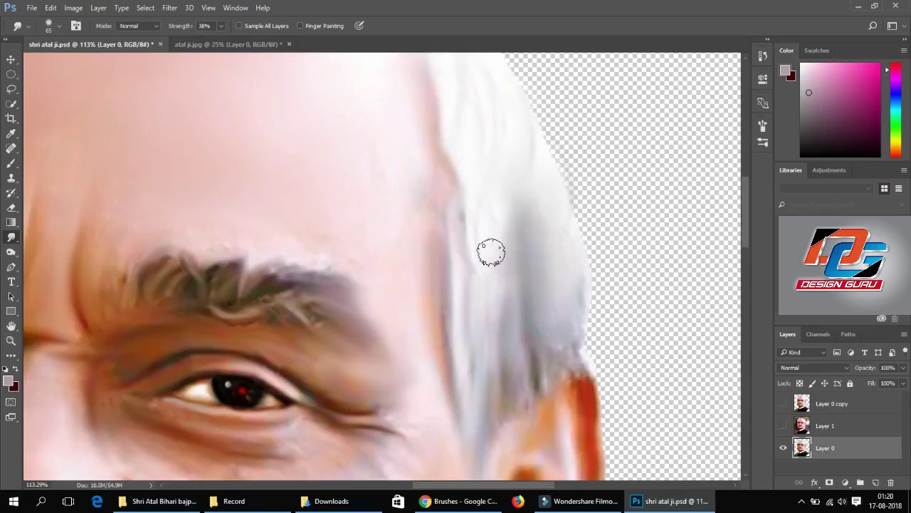
left_click_drag(511, 429, 553, 381)
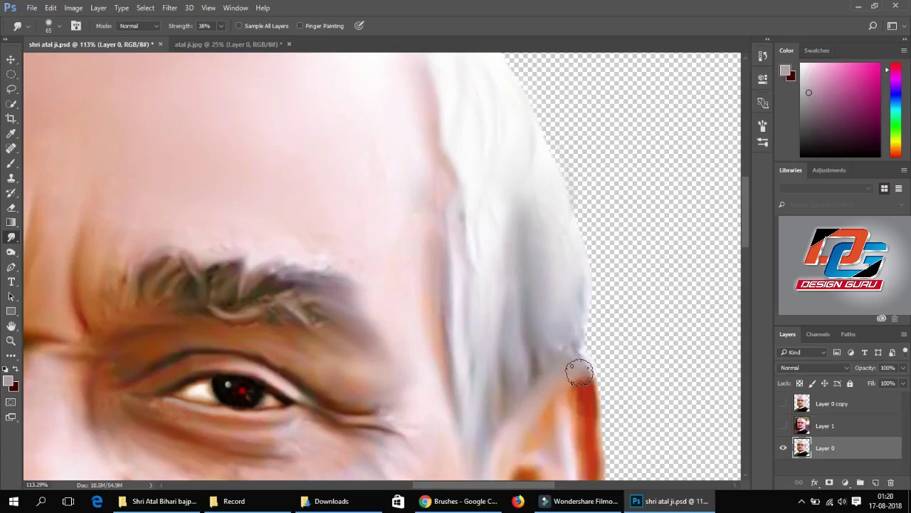
left_click_drag(560, 337, 529, 351)
key("ctrl+minus")
key("ctrl+minus")
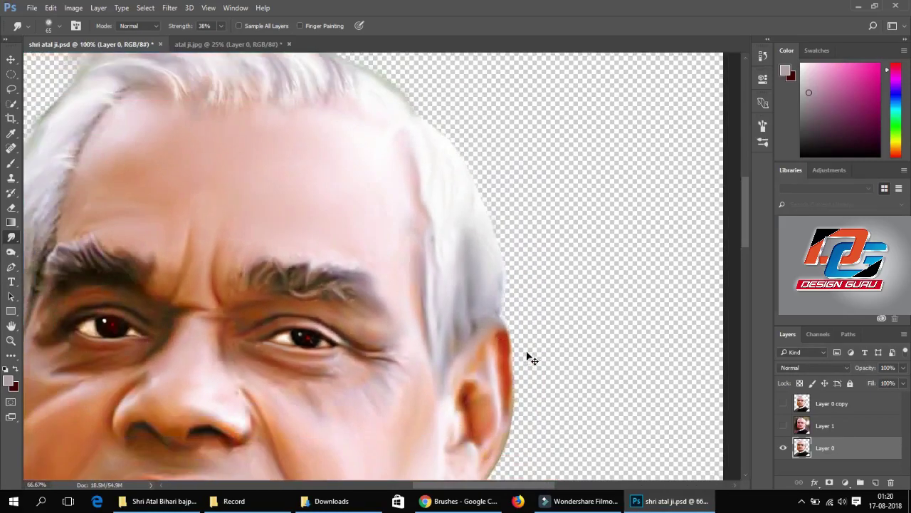
key("ctrl+minus")
key("ctrl+minus")
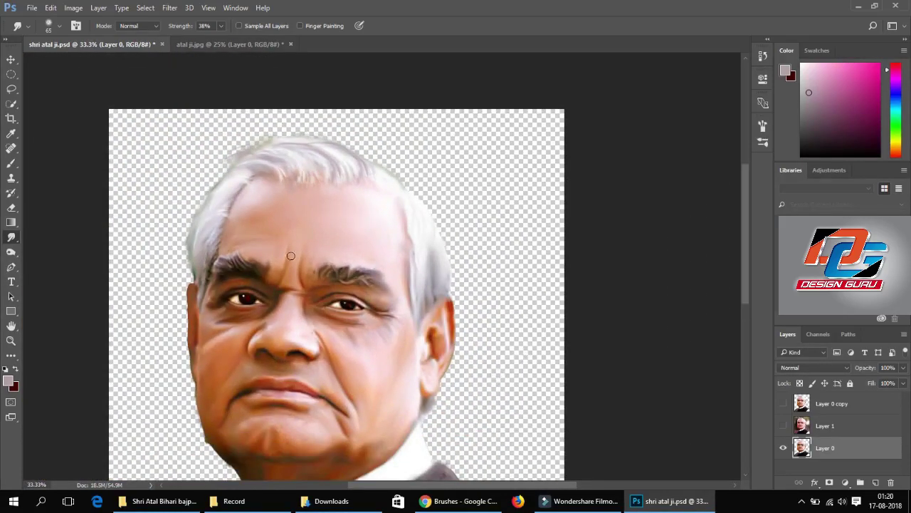
key("ctrl+minus")
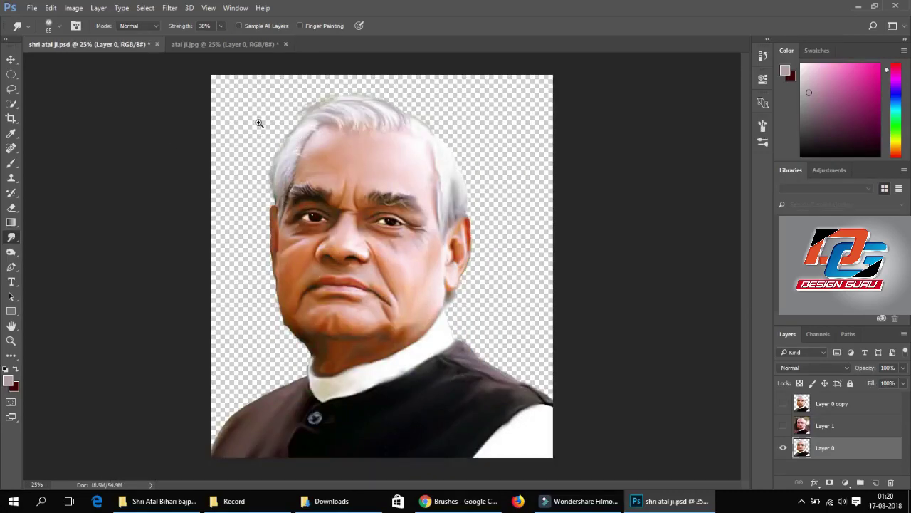
Step: Open the tricolor flag image and drag it into the portrait document
left_click_drag(258, 123, 267, 123)
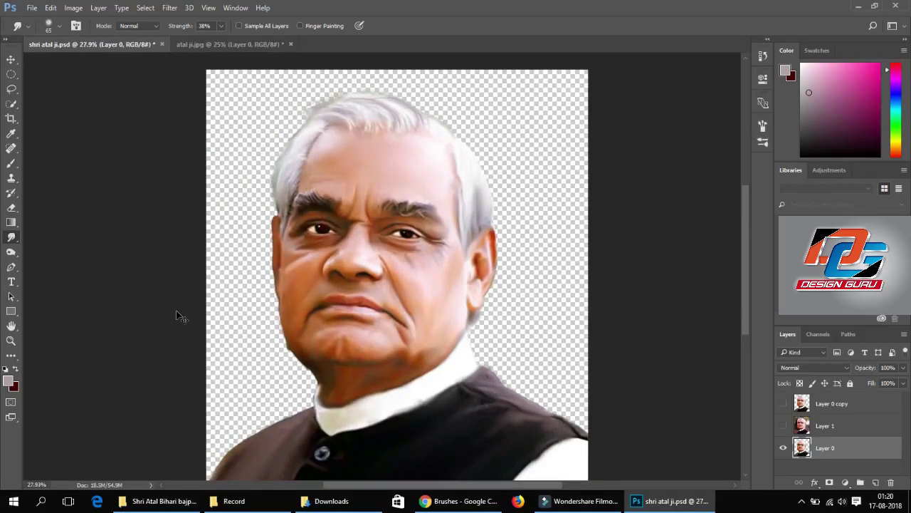
left_click(32, 8)
left_click(43, 29)
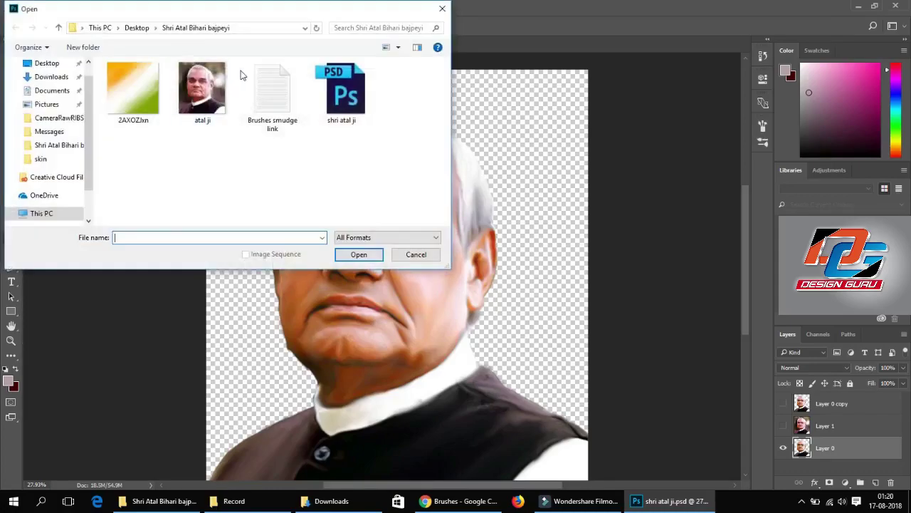
left_click(136, 92)
key("v")
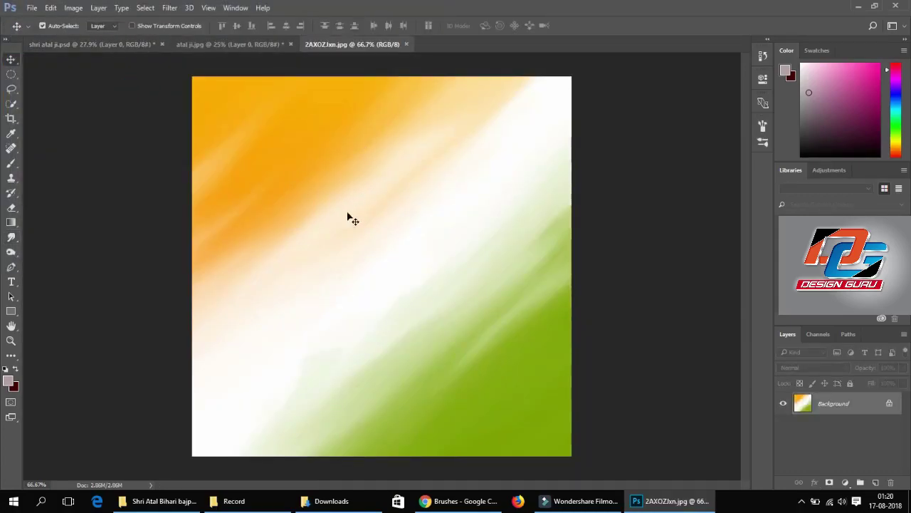
mouse_move(349, 217)
left_mouse_down()
mouse_move(346, 157)
mouse_move(366, 146)
left_mouse_up()
left_click(54, 100)
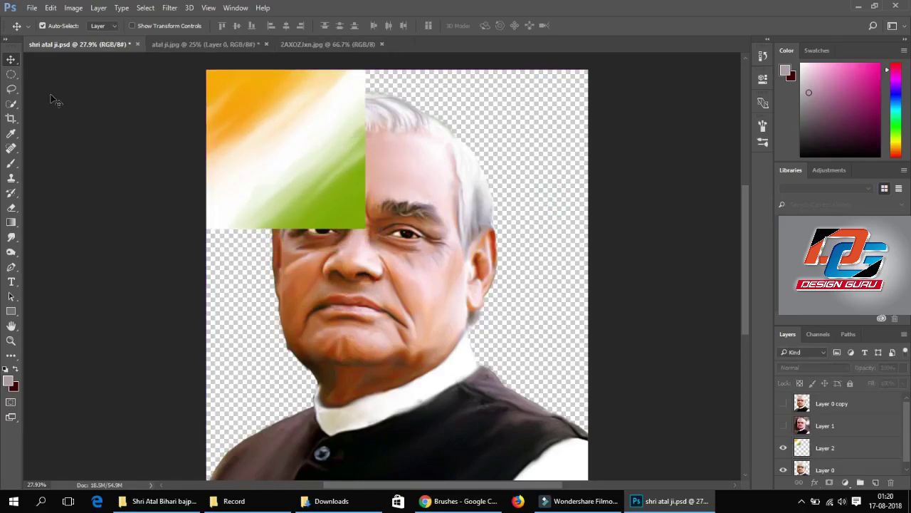
Step: Try enlarging the canvas on all sides with a crop, then undo it
left_click(9, 118)
left_click_drag(396, 70, 397, 60)
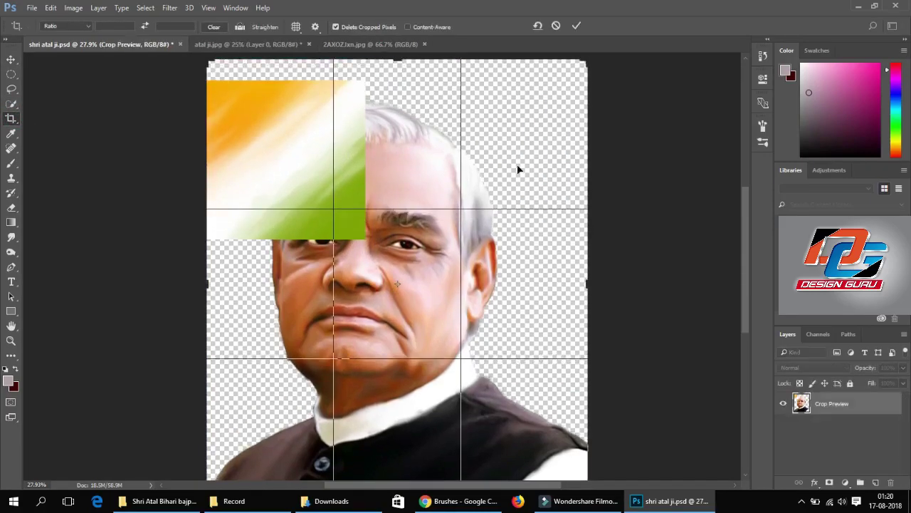
left_click_drag(592, 285, 620, 285)
left_click_drag(179, 284, 163, 283)
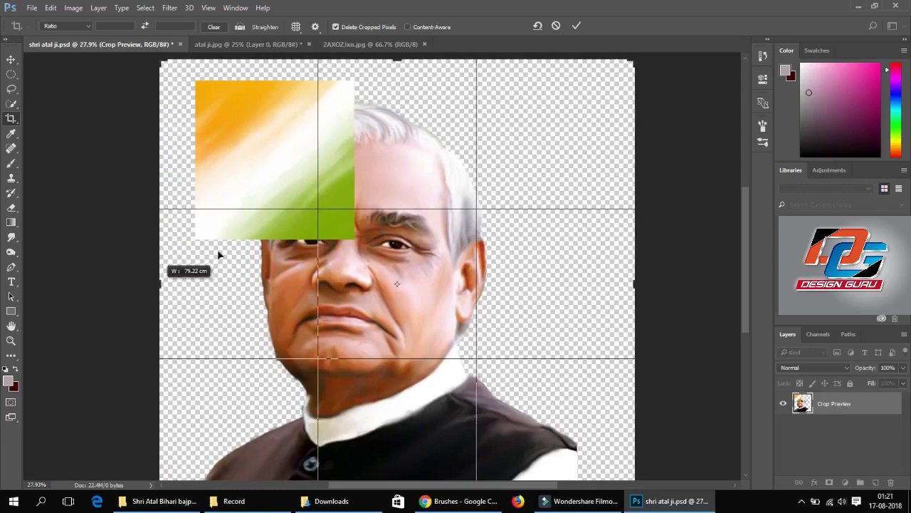
scroll(347, 470, "down", 3)
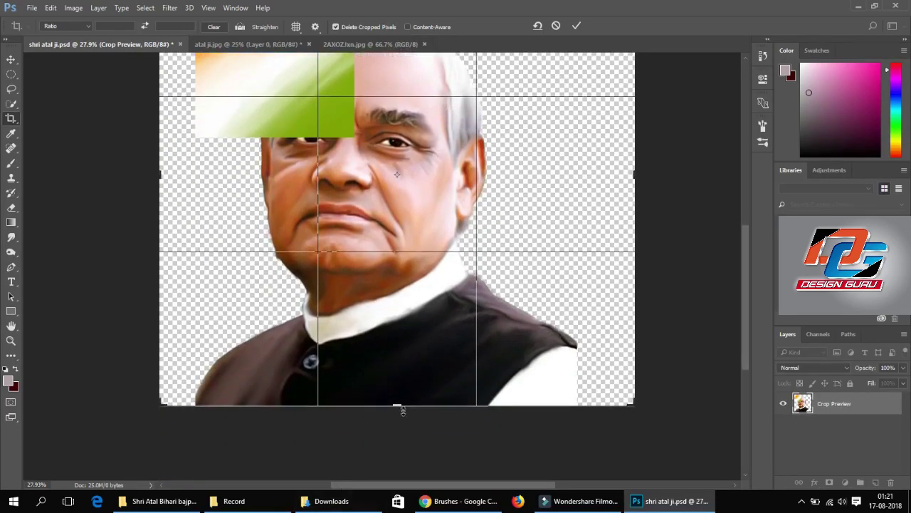
left_click_drag(403, 410, 400, 426)
left_click_drag(155, 307, 141, 307)
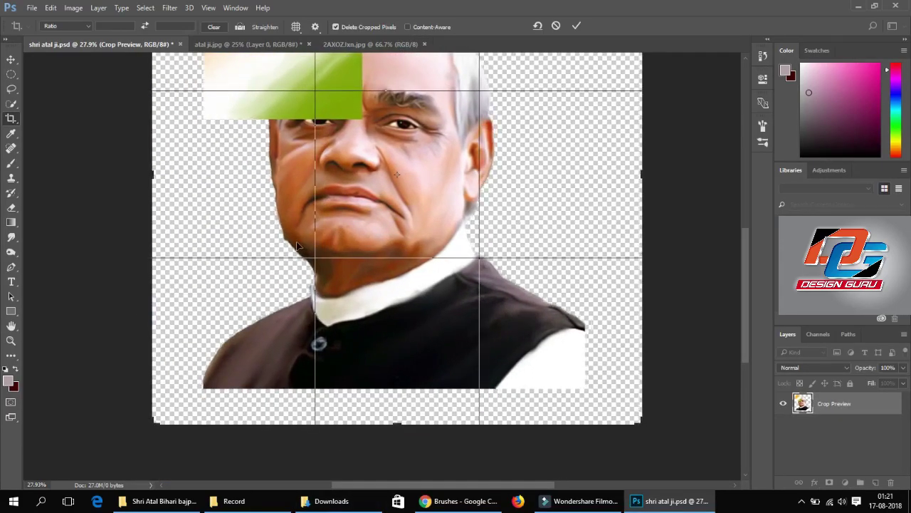
key("Return")
key("ctrl+z")
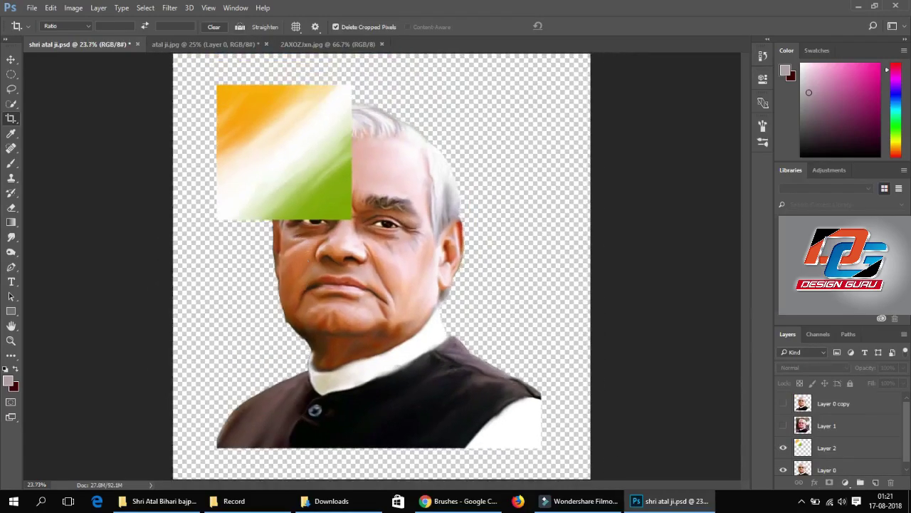
Step: Move the flag to the top-left corner and scale it to cover the whole canvas
left_click(10, 59)
left_click_drag(263, 147, 219, 116)
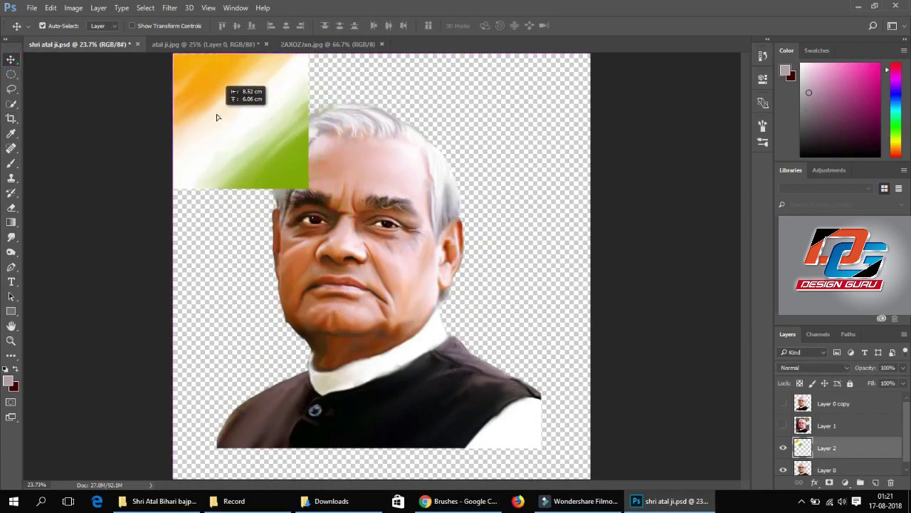
key("ctrl+t")
left_click_drag(308, 189, 590, 478)
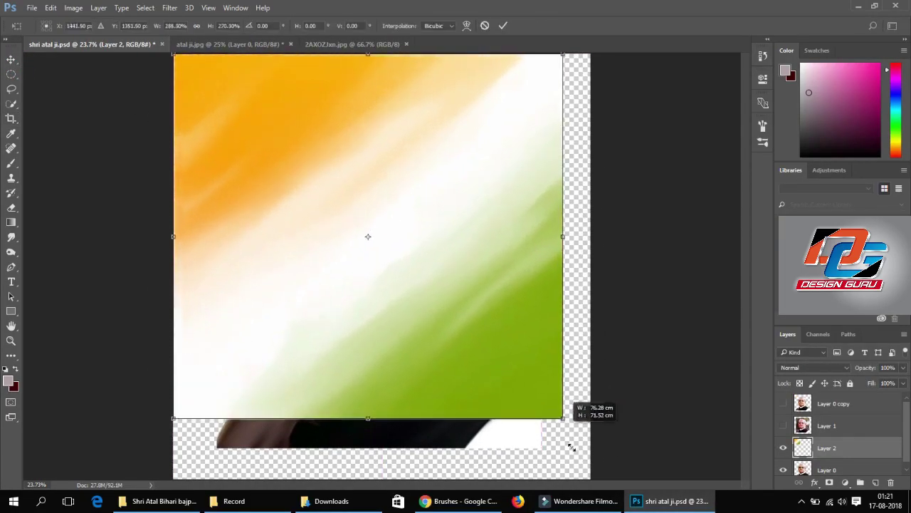
key("Return")
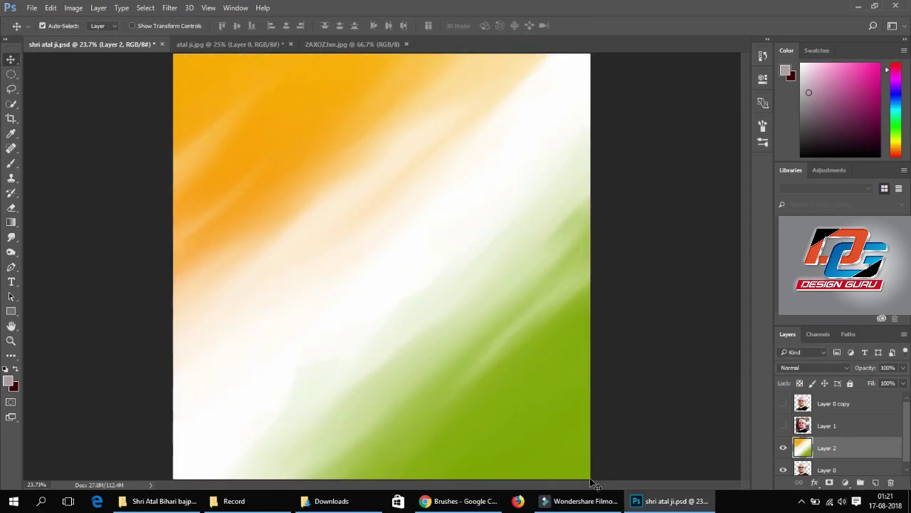
Step: Send the flag layer behind the portrait and trace a pen path around the chin and jaw
key("ctrl+bracketleft")
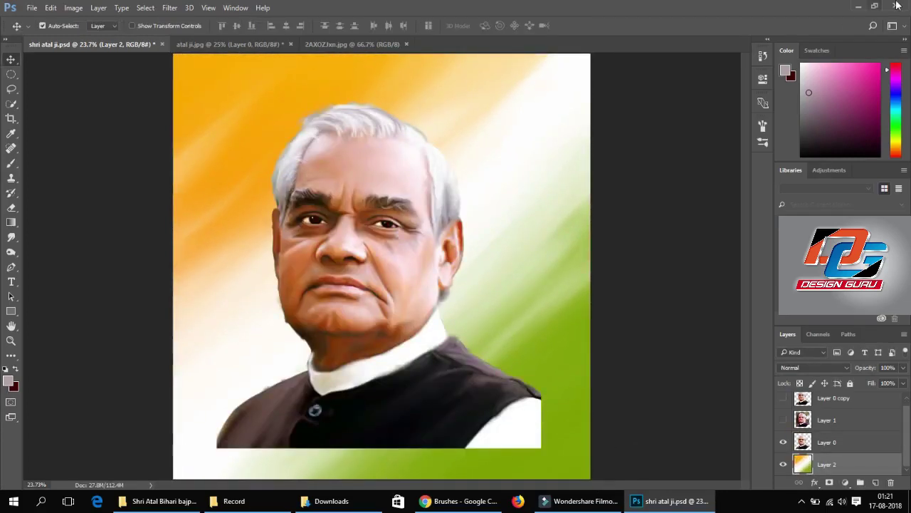
scroll(278, 289, "up", 5, "alt")
key("p")
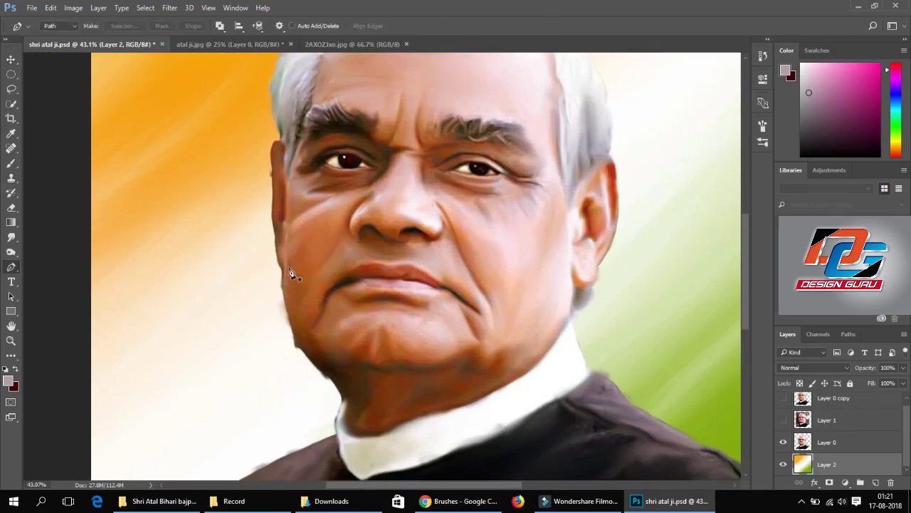
left_click(283, 271)
scroll(262, 260, "up", 6, "alt")
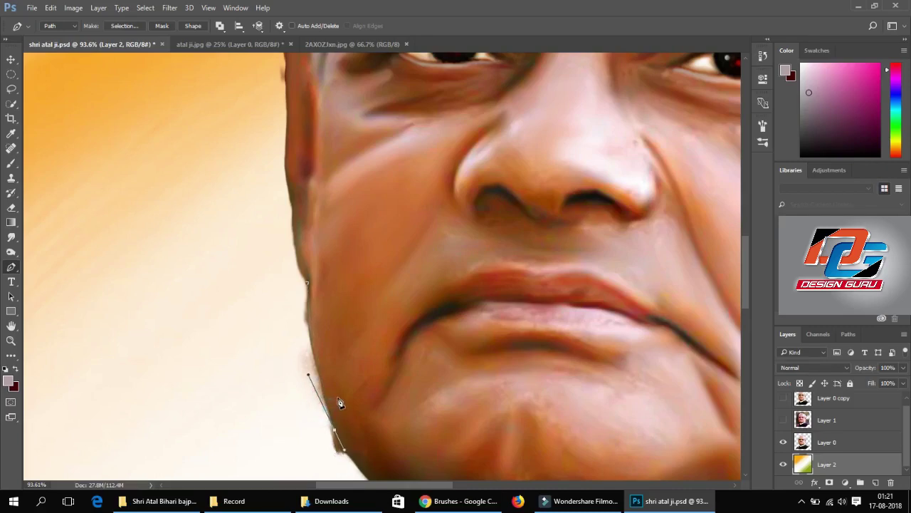
scroll(339, 403, "down", 3)
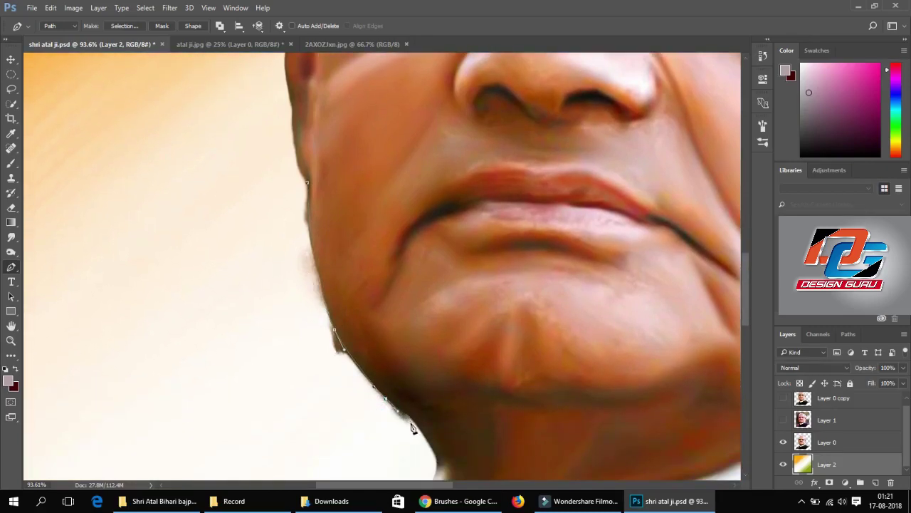
left_click_drag(274, 392, 243, 343)
left_click_drag(230, 264, 251, 194)
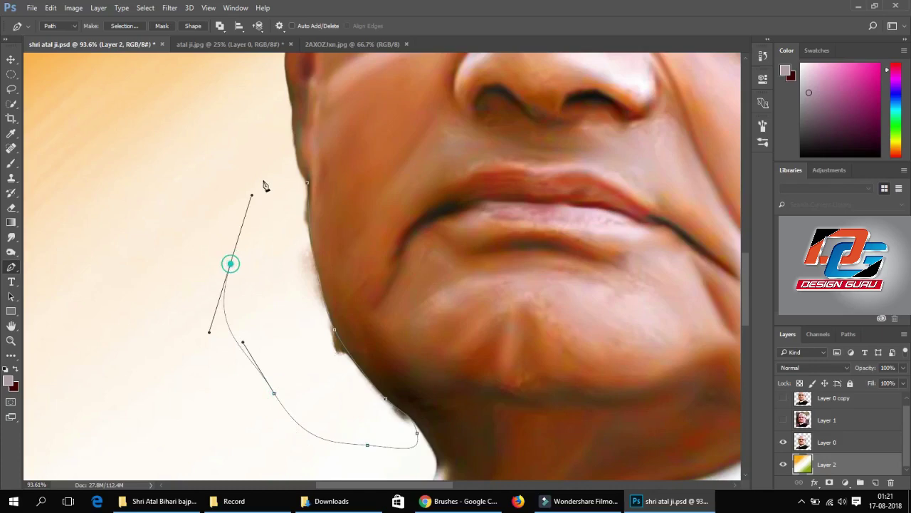
left_click(311, 194)
Step: Turn the jaw path into a selection, test clearing it, select the portrait layer and save
key("ctrl+Return")
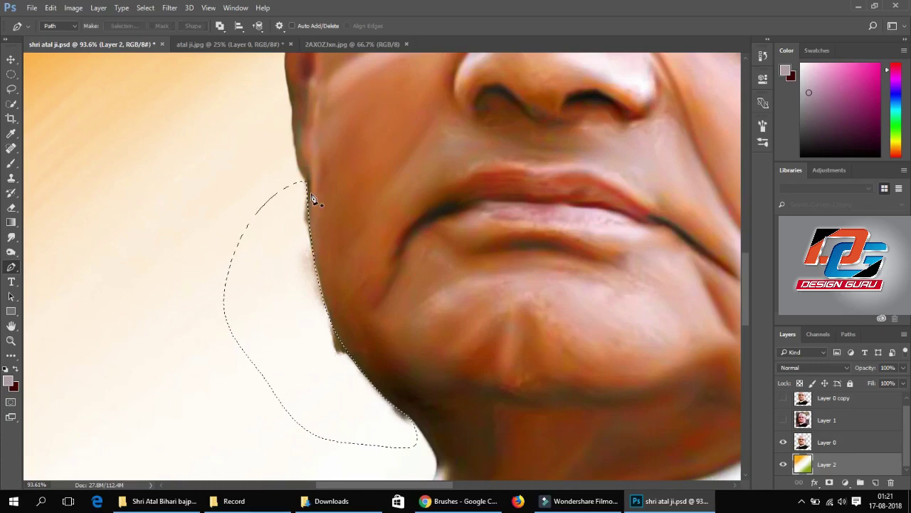
key("Delete")
key("ctrl+z")
key("Delete")
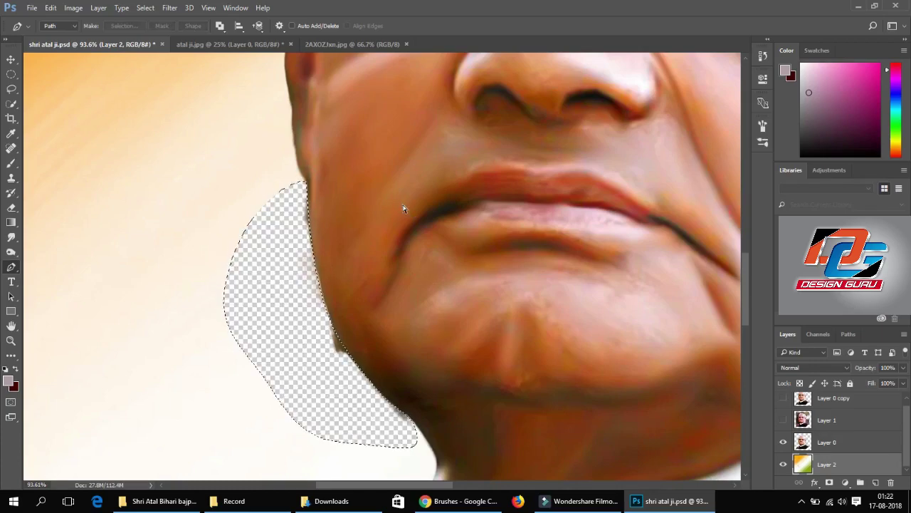
key("ctrl+z")
key("alt+bracketright")
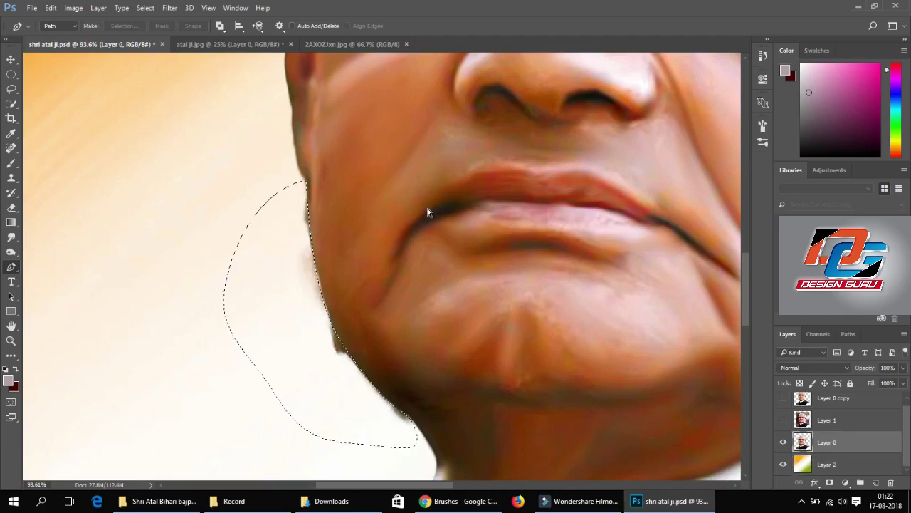
key("ctrl+s")
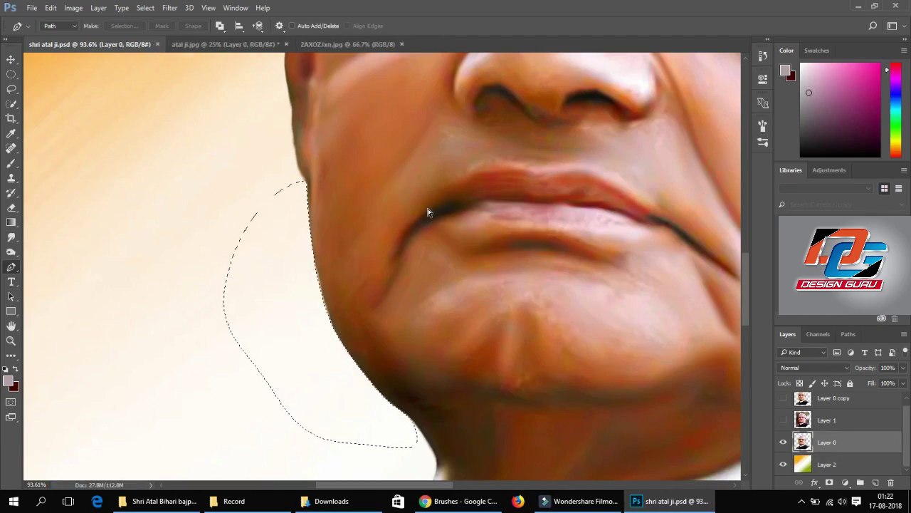
key("ctrl+minus")
key("ctrl+minus")
key("ctrl+minus")
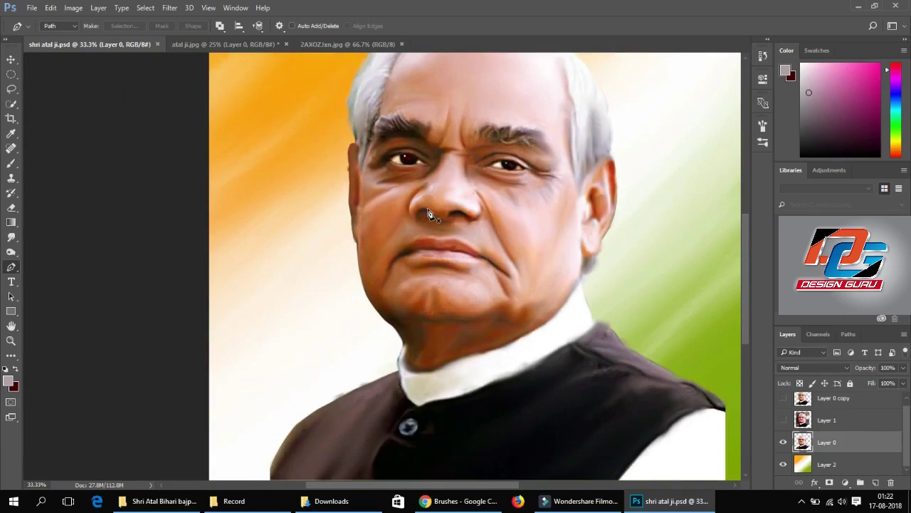
key("ctrl+minus")
key("ctrl+minus")
key("ctrl+minus")
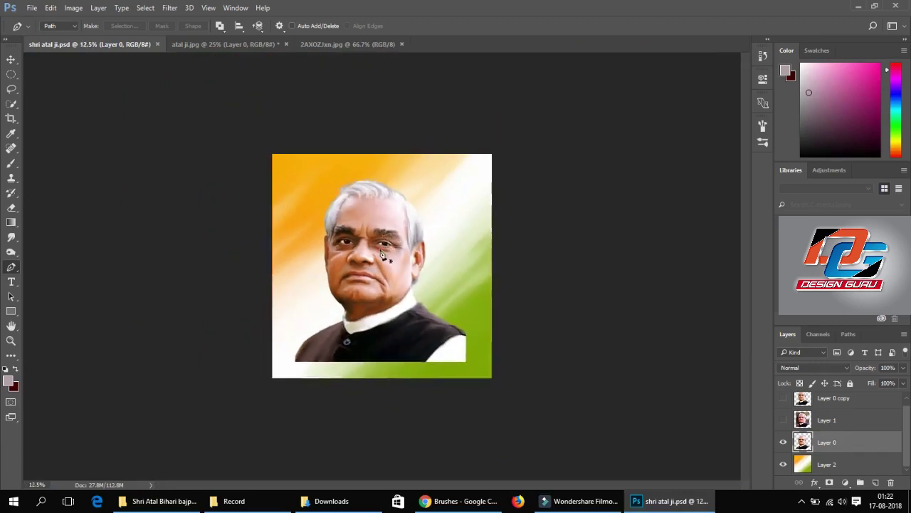
Step: Nudge the portrait up and right, and give the eraser the 622 grass-shaped tip
key("v")
left_click_drag(378, 251, 404, 224)
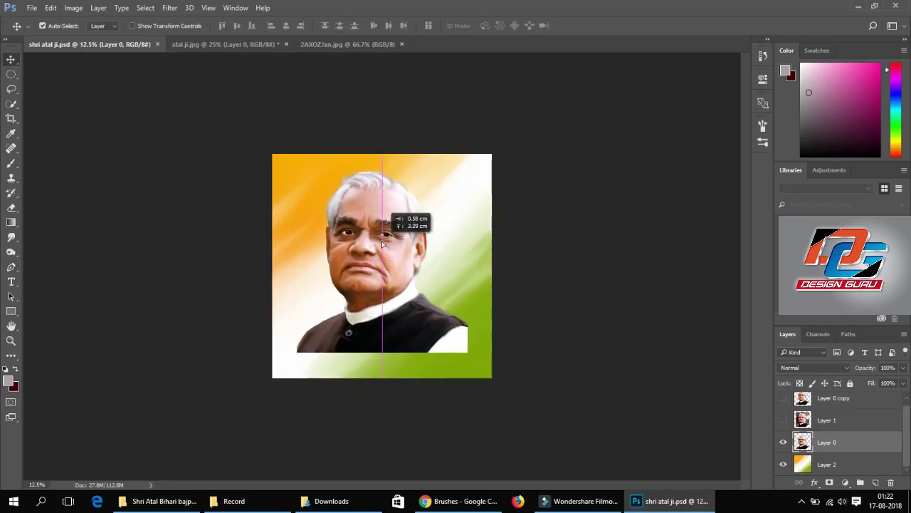
key("e")
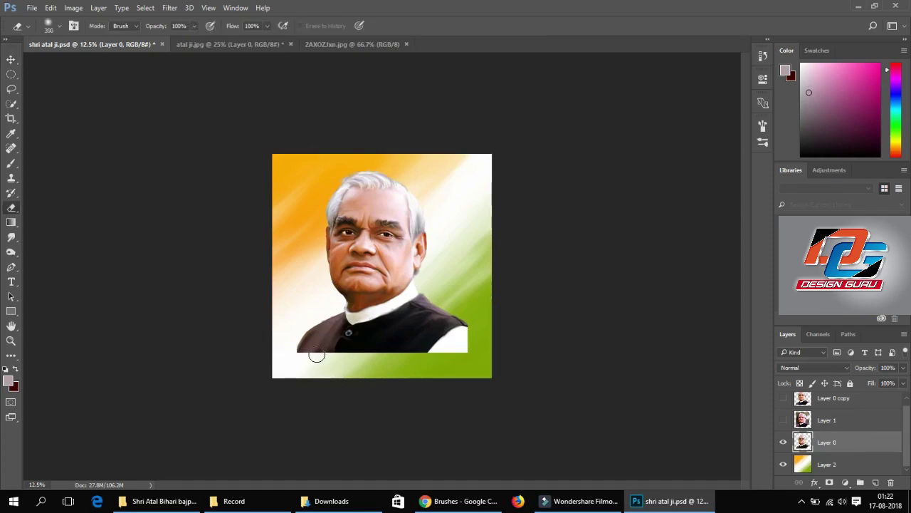
scroll(292, 352, "up", 5)
left_click(55, 26)
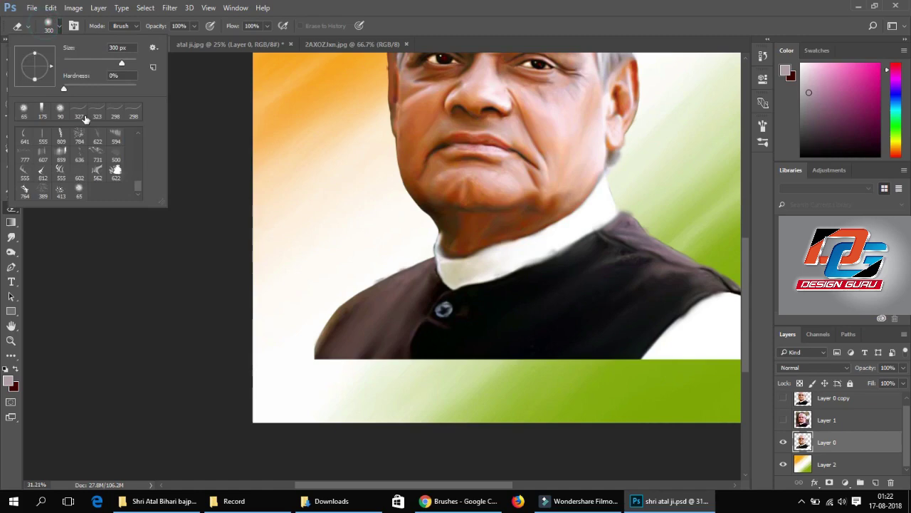
double_click(95, 178)
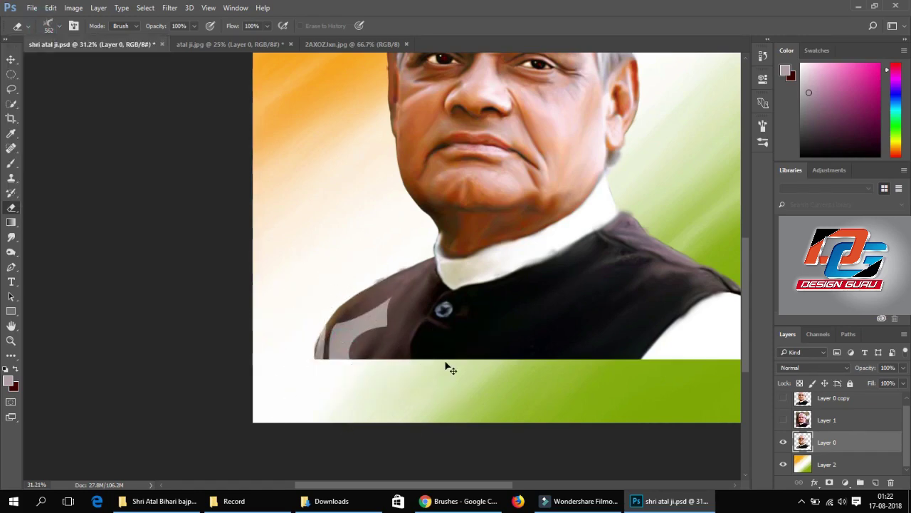
left_click(45, 28)
double_click(115, 172)
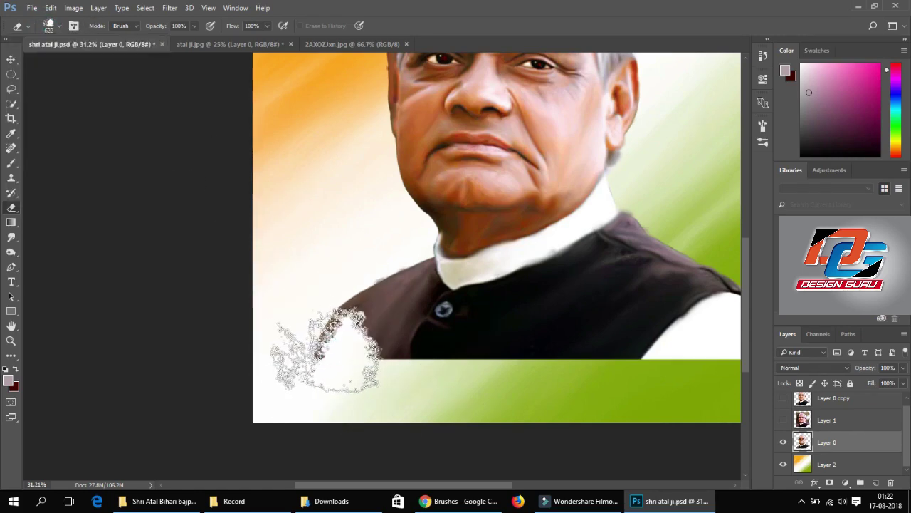
Step: Erase grass shapes along the jacket's bottom edge with a 300 px tip
key("bracketleft")
key("bracketleft")
key("bracketleft")
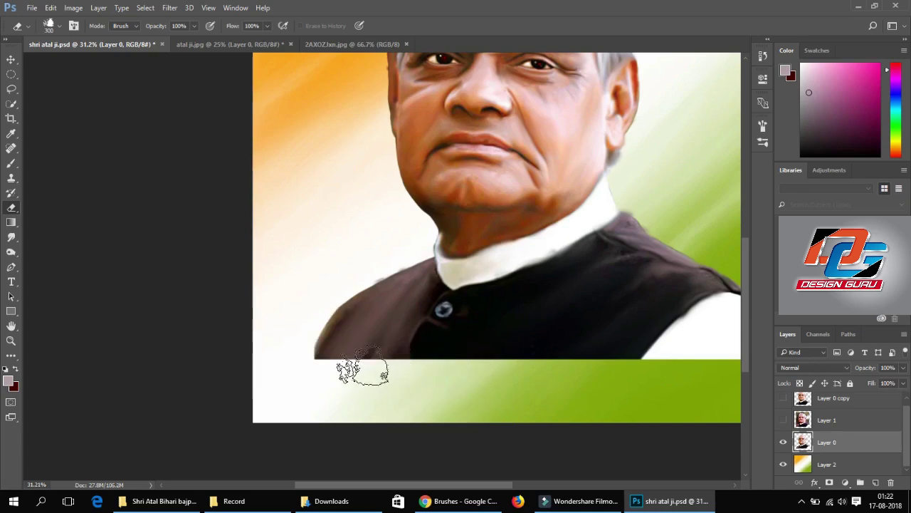
left_click_drag(346, 366, 305, 354)
left_click(638, 360)
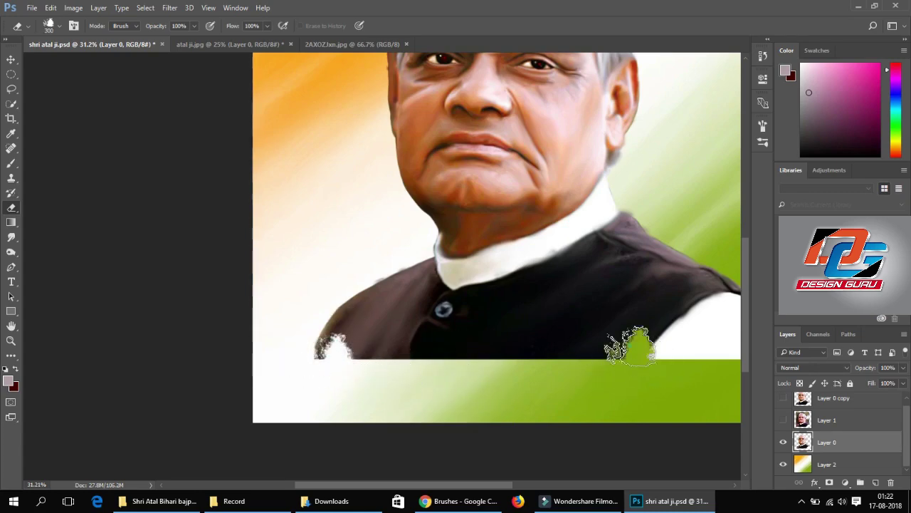
left_click(699, 360)
left_click(475, 361)
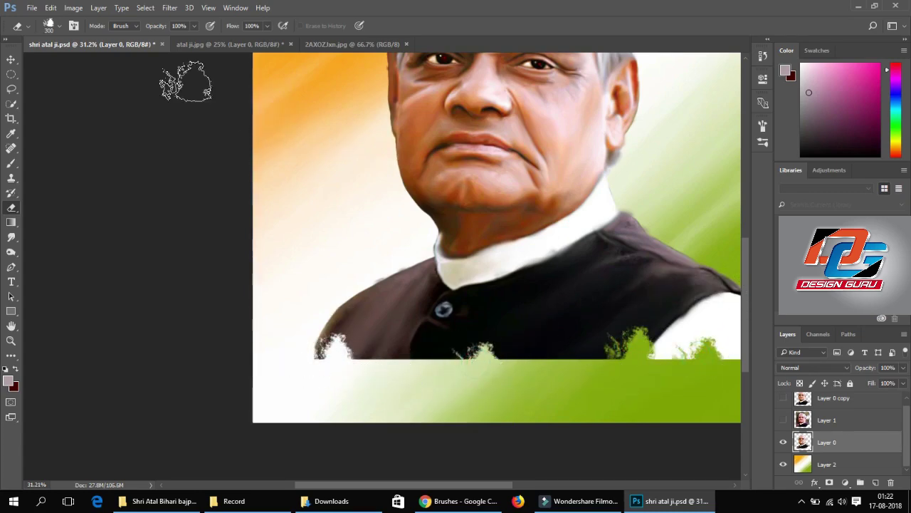
Step: Stamp semi-transparent grass shapes on the jacket bottom with a 600 px, half-opacity eraser
left_click(49, 26)
left_click(390, 383)
key("bracketright")
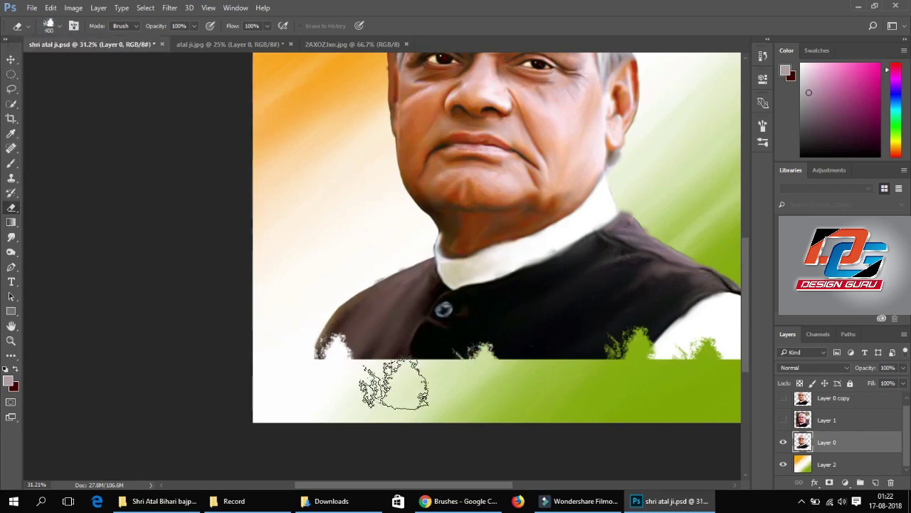
key("bracketright")
key("bracketright")
left_click(169, 40)
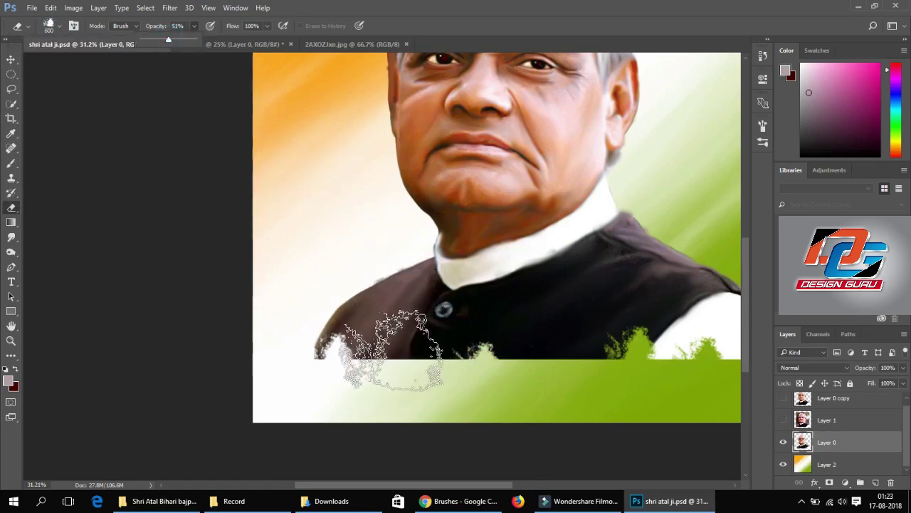
left_click(393, 356)
left_click(687, 349)
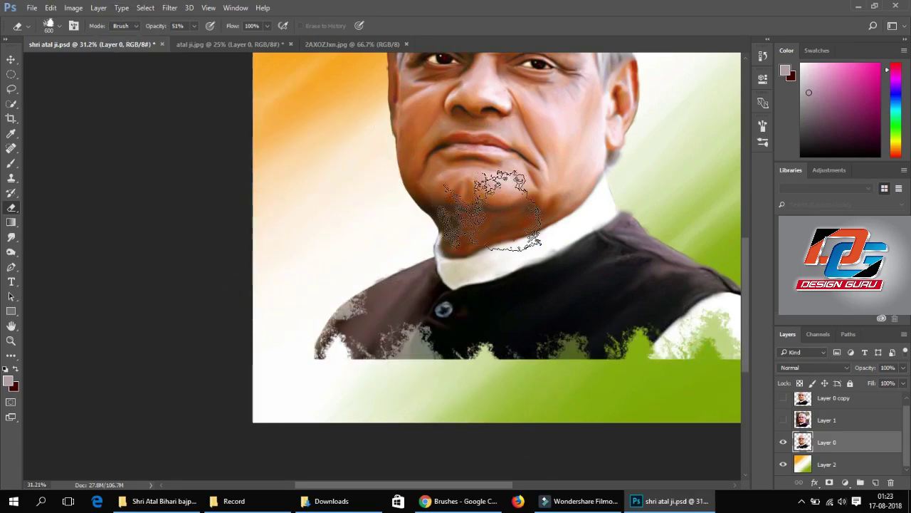
Step: Restore full eraser opacity and settle on a 175 px tip after trying 731 and 764 px
left_click(59, 26)
left_click(97, 154)
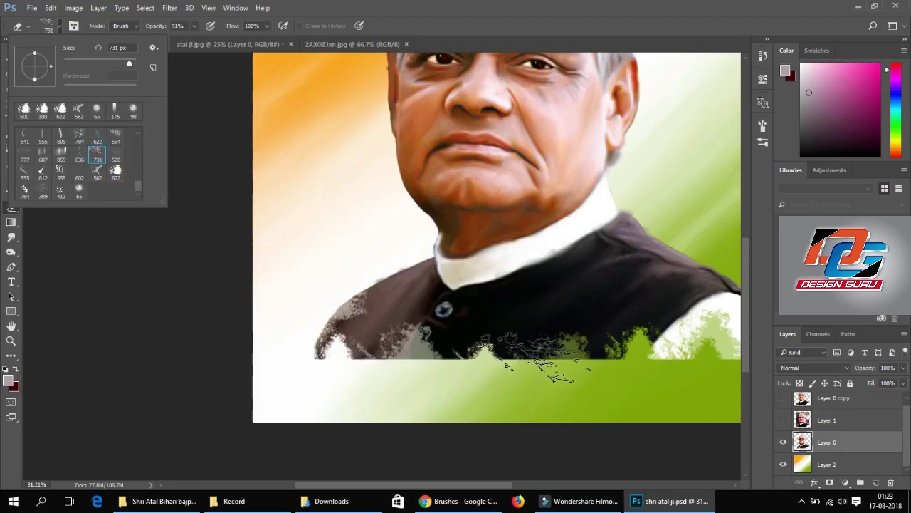
key("Return")
left_click(488, 369)
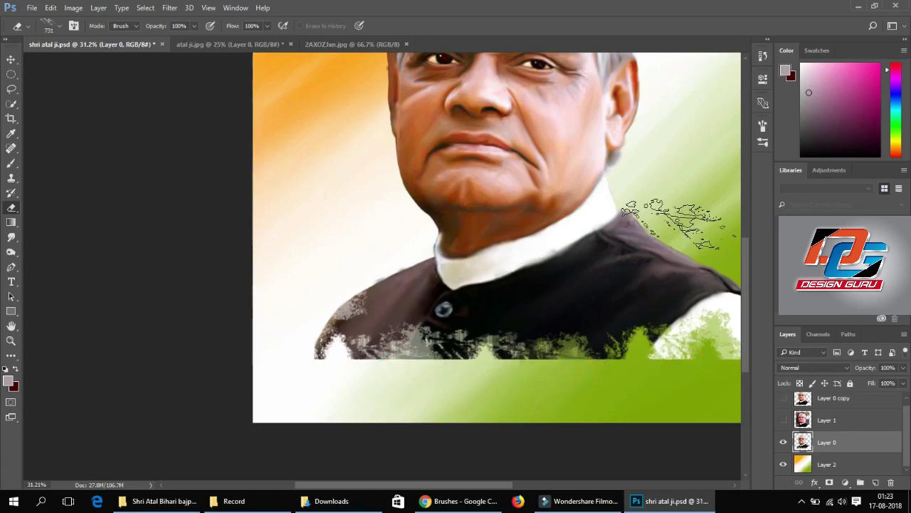
left_click(59, 26)
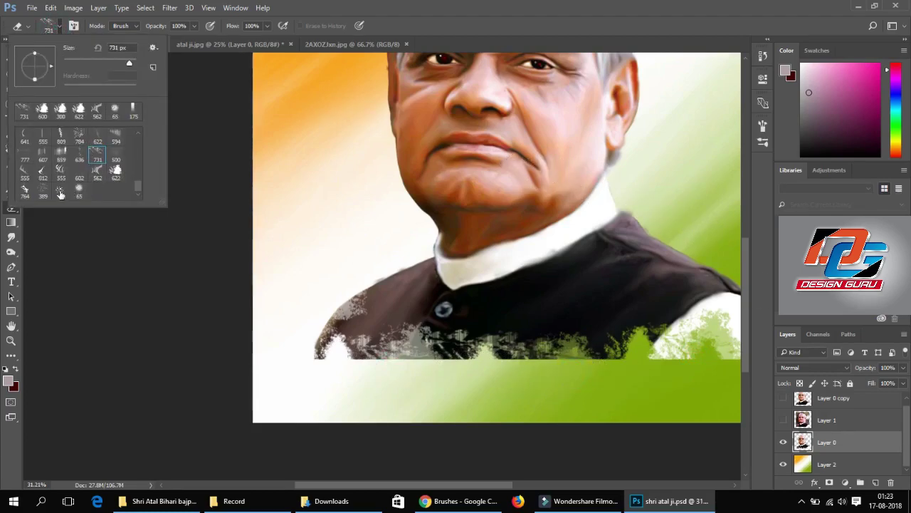
double_click(24, 190)
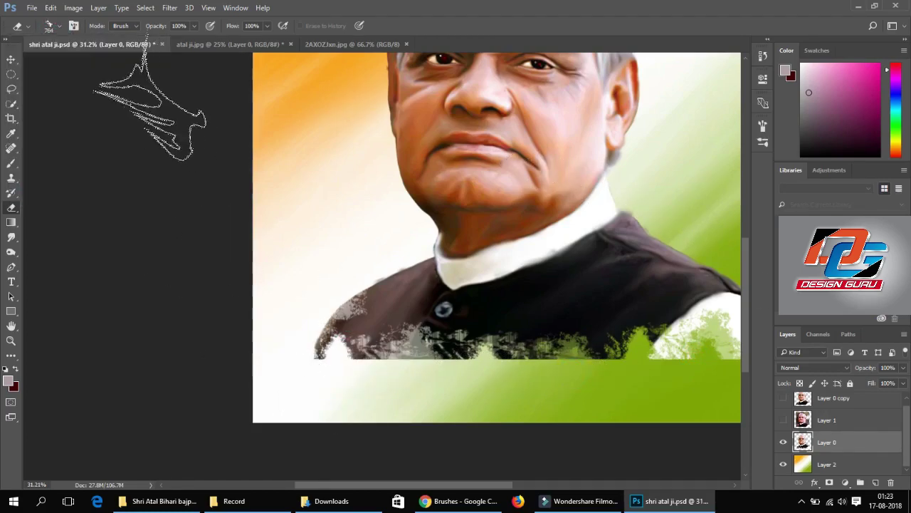
left_click(51, 27)
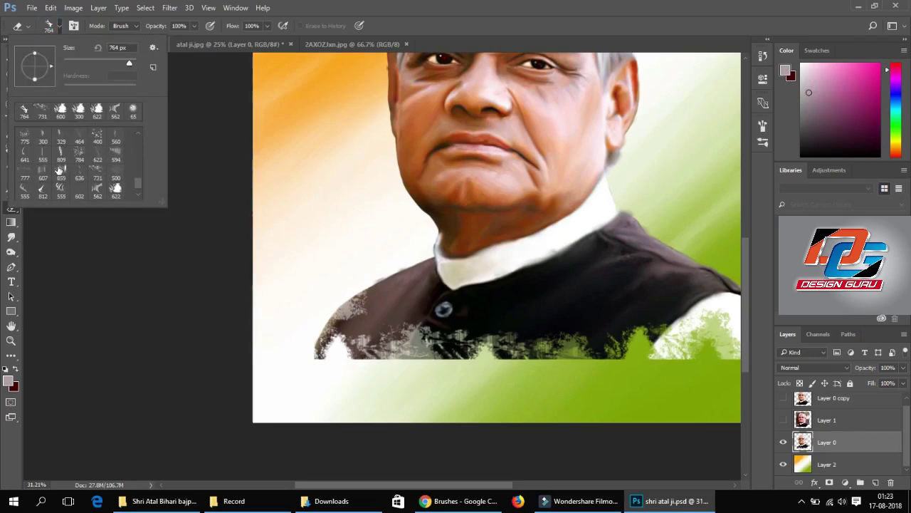
left_click(24, 146)
Step: Blend the jacket bottom into the grass and fade the shoulders and left edge with a 400 px tip
left_click_drag(359, 352, 610, 380)
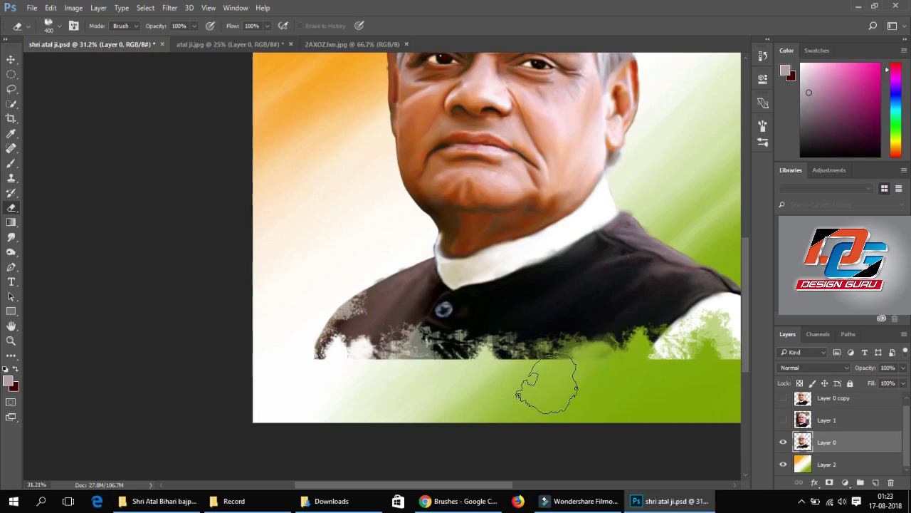
key("bracketright")
key("bracketright")
key("bracketright")
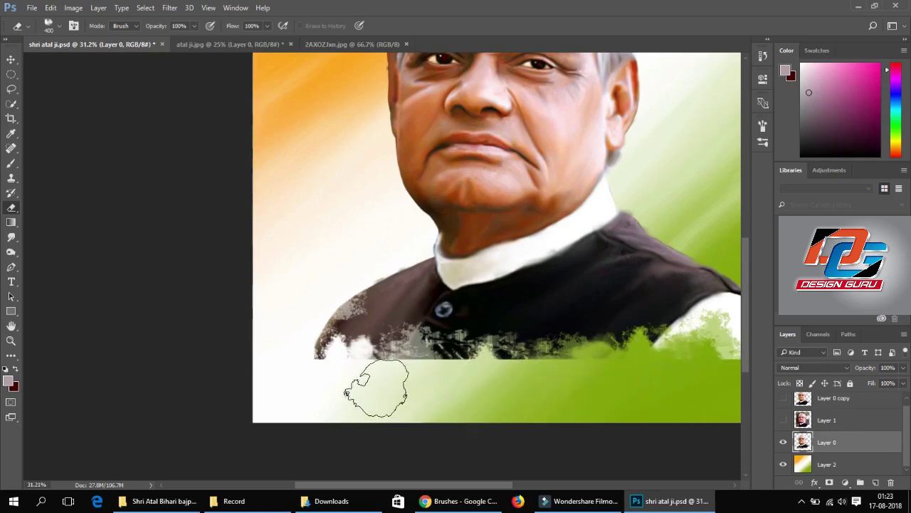
mouse_move(301, 292)
left_mouse_down()
mouse_move(334, 342)
mouse_move(601, 366)
mouse_move(373, 360)
mouse_move(491, 375)
left_mouse_up()
left_click_drag(573, 374, 714, 363)
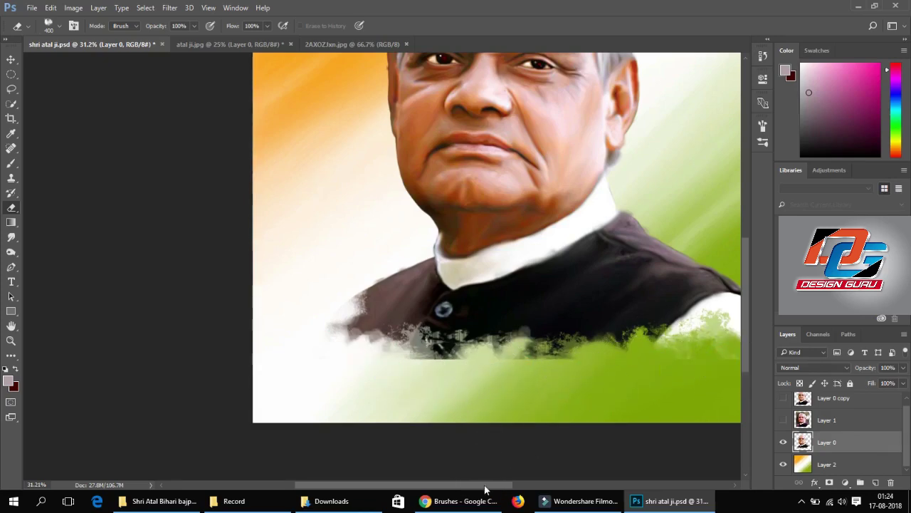
left_click_drag(484, 485, 543, 485)
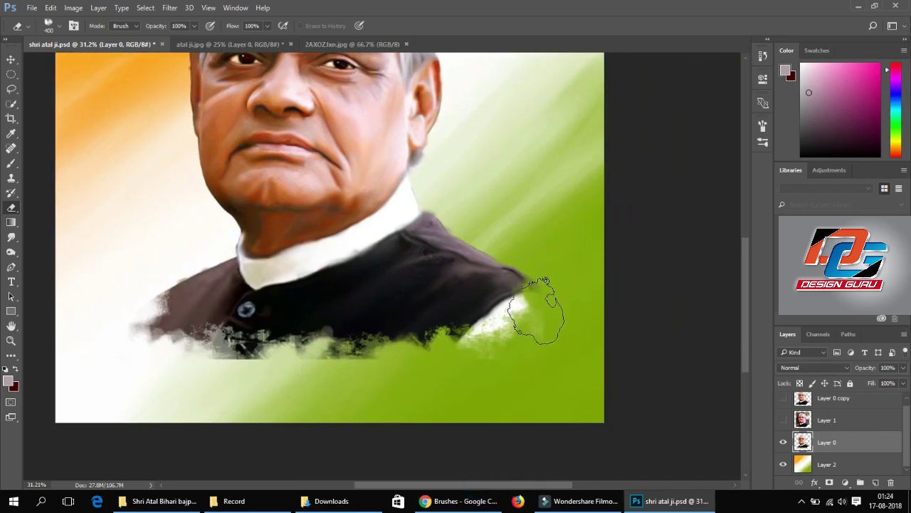
mouse_move(235, 352)
left_mouse_down()
mouse_move(142, 331)
mouse_move(306, 388)
left_mouse_up()
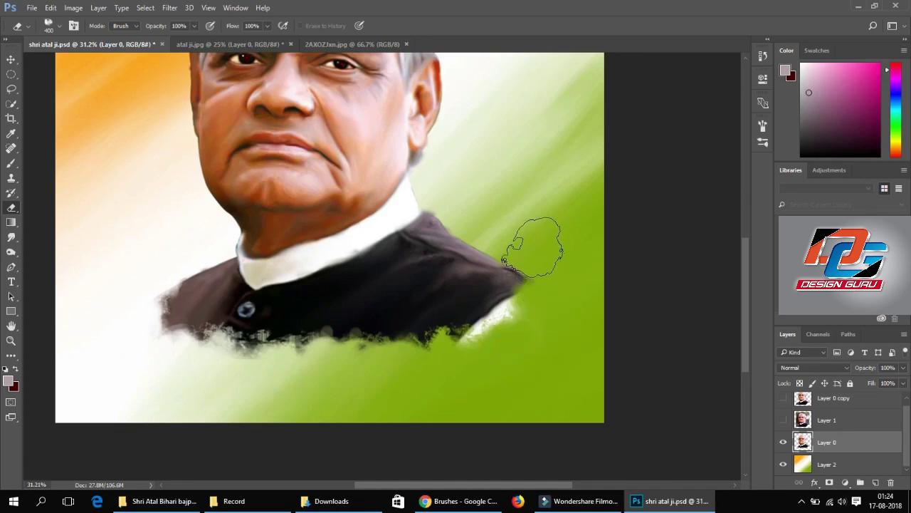
left_click_drag(534, 196, 539, 284)
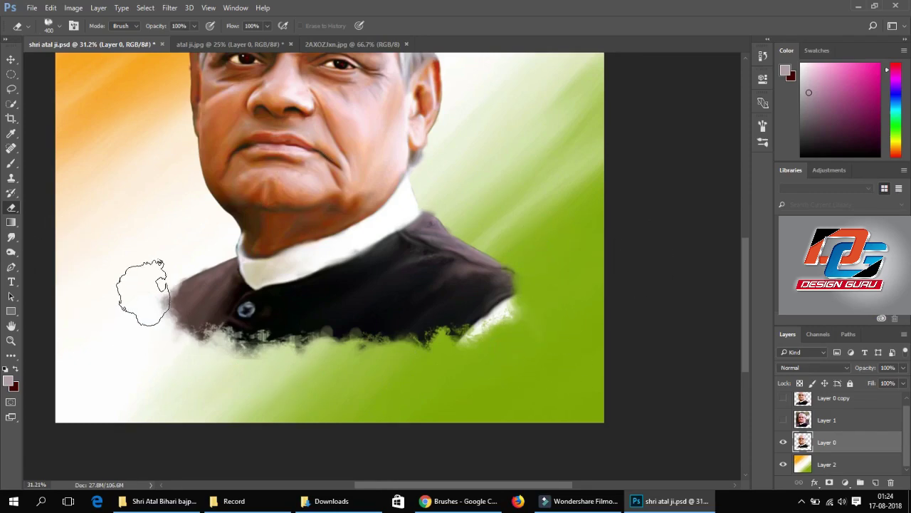
left_click_drag(143, 295, 146, 326)
left_click_drag(498, 324, 499, 347)
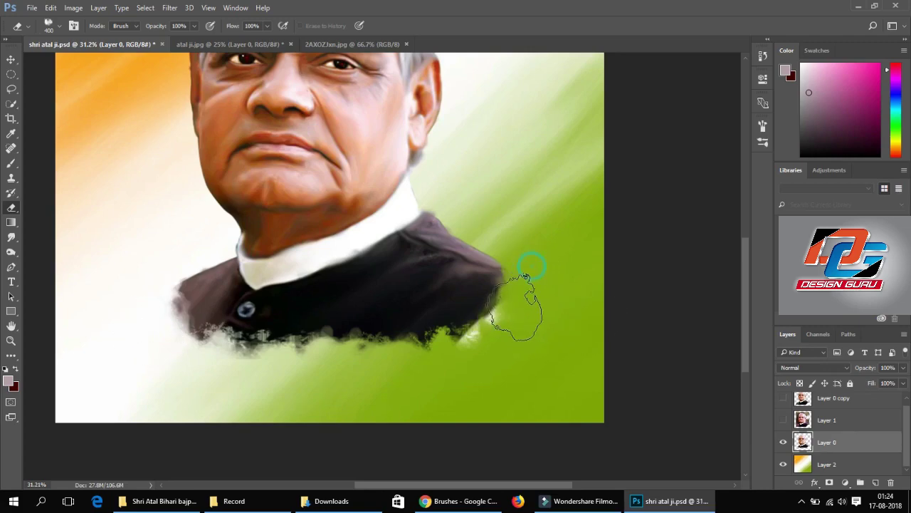
Step: Trace a pen path along the collar edge and around the jacket's left side
key("p")
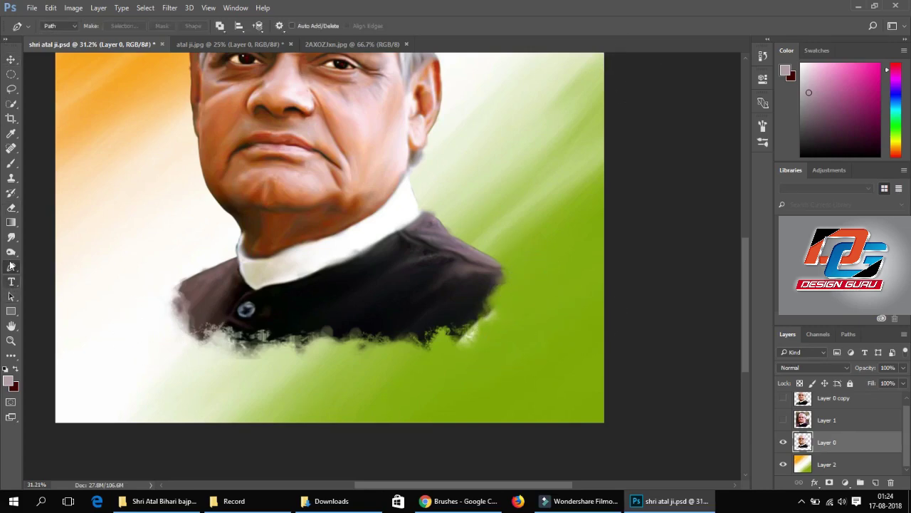
left_click(423, 212)
left_click_drag(387, 235, 372, 245)
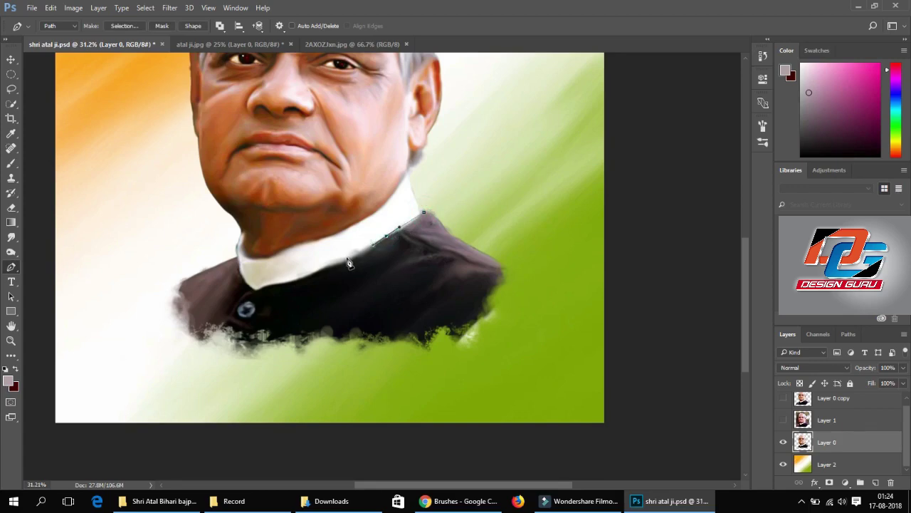
left_click_drag(275, 284, 410, 288)
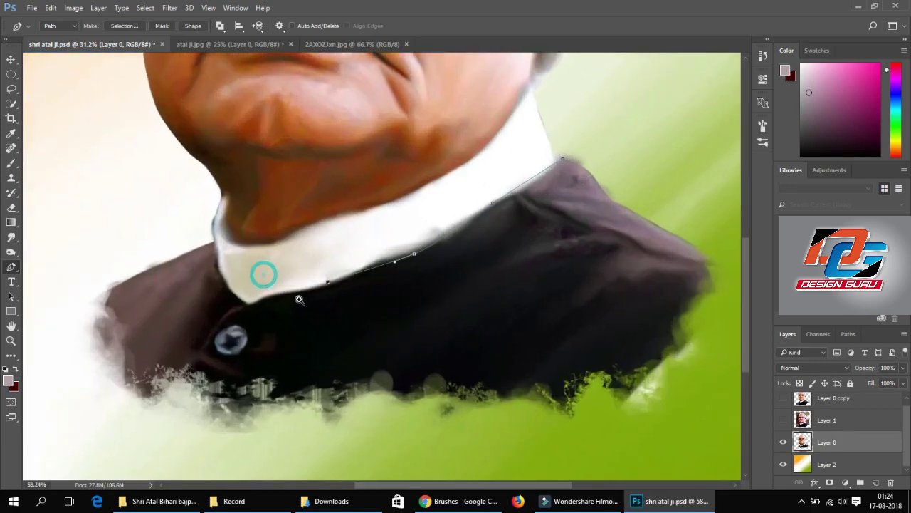
left_click_drag(531, 191, 474, 217)
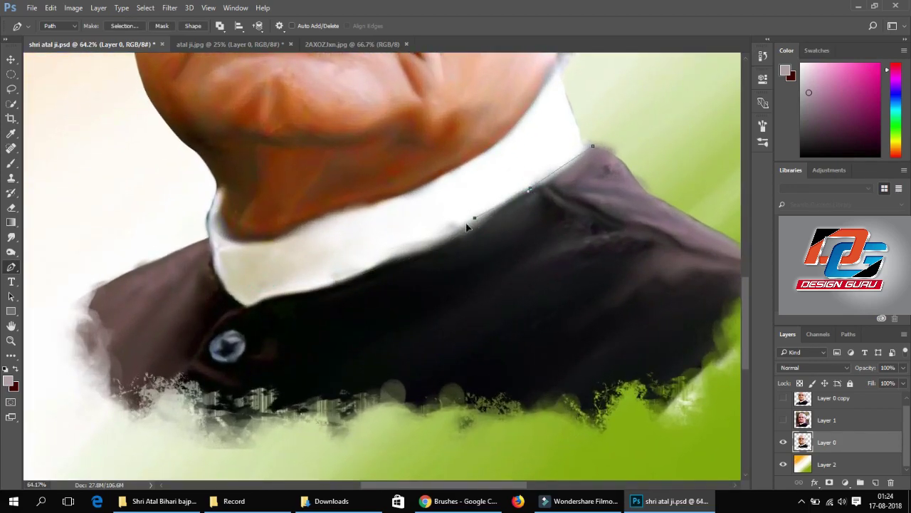
left_click_drag(284, 296, 269, 299)
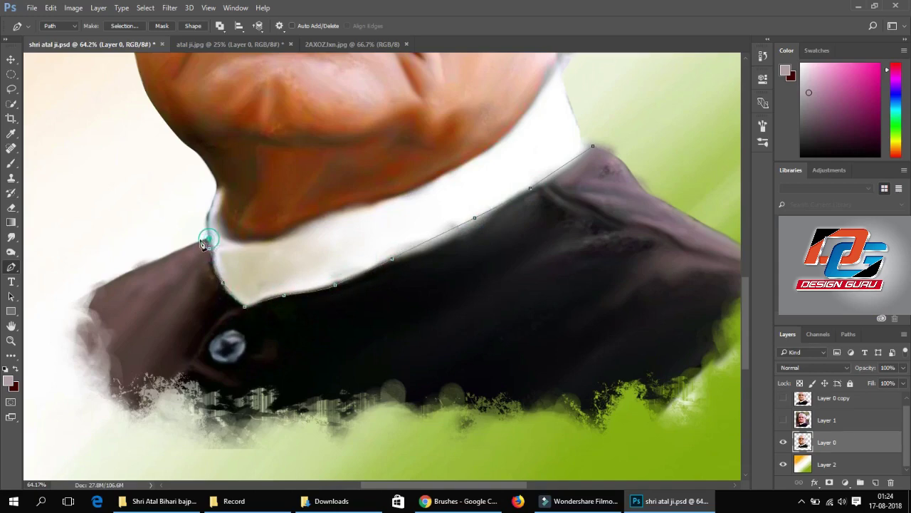
left_click_drag(209, 247, 130, 265)
Step: Run the path down the left side and along the bottom, close it as a selection, and browse the filters
left_click_drag(38, 304, 29, 343)
left_click_drag(50, 441, 60, 450)
left_click(174, 470)
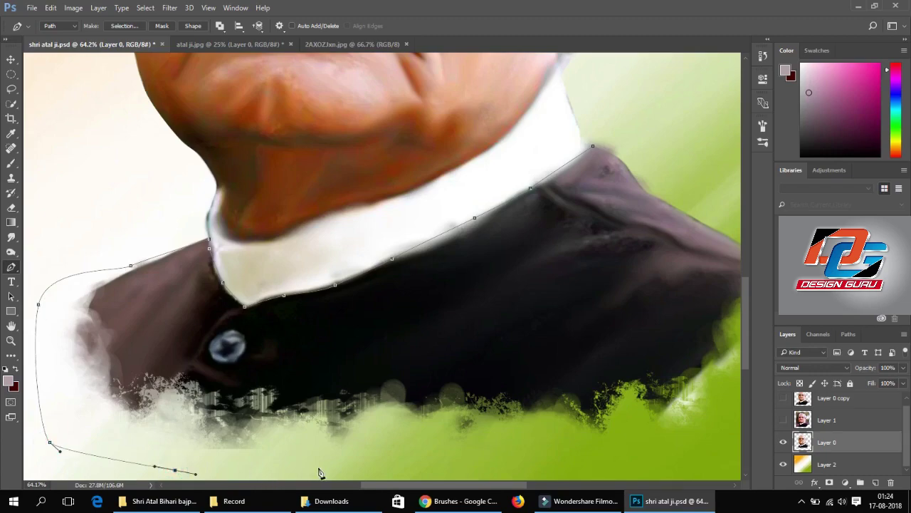
left_click_drag(321, 468, 356, 469)
left_click_drag(560, 466, 605, 463)
scroll(612, 430, "down", 3)
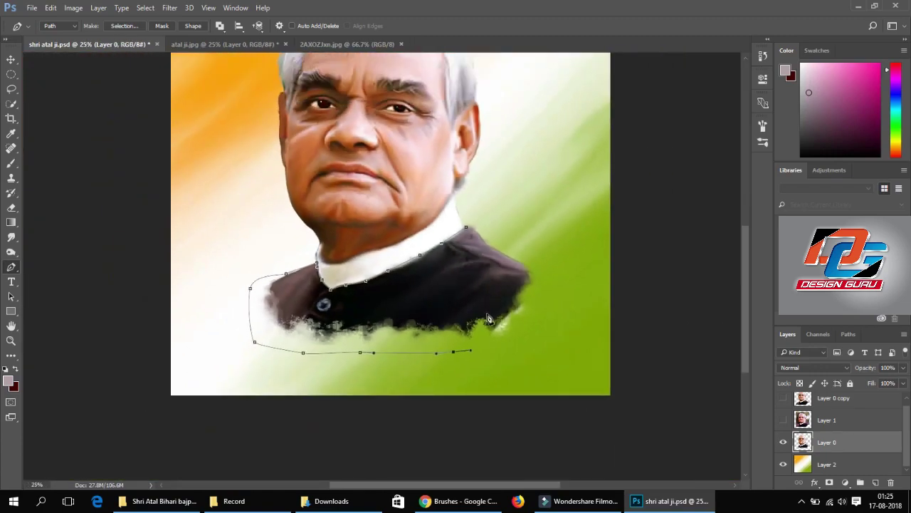
left_click_drag(467, 229, 450, 245)
key("ctrl+Return")
left_click(170, 8)
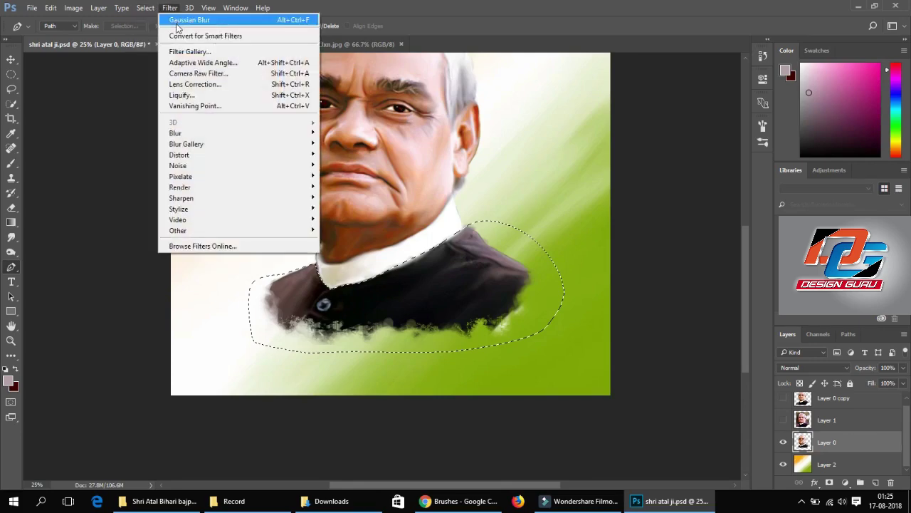
left_click(192, 233)
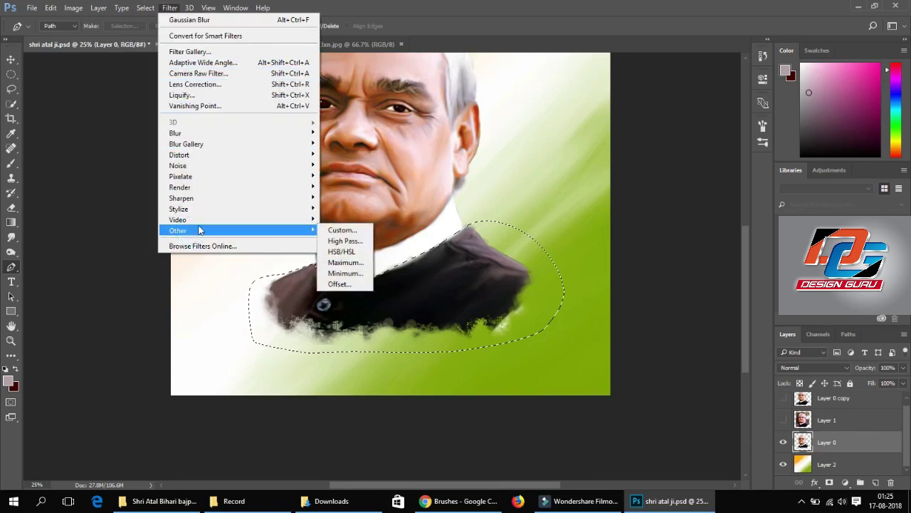
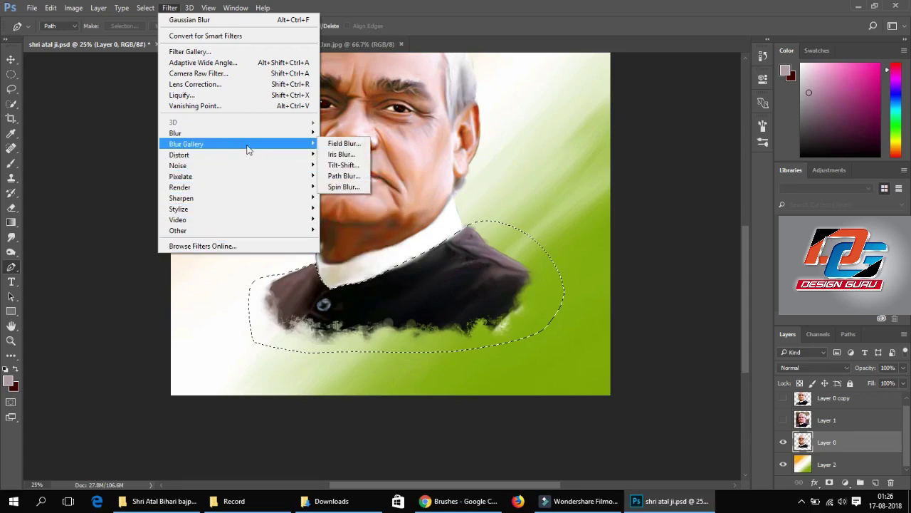
Step: Close the Filter menu without applying a filter and add an empty Layer 3 above Layer 0
left_click(253, 263)
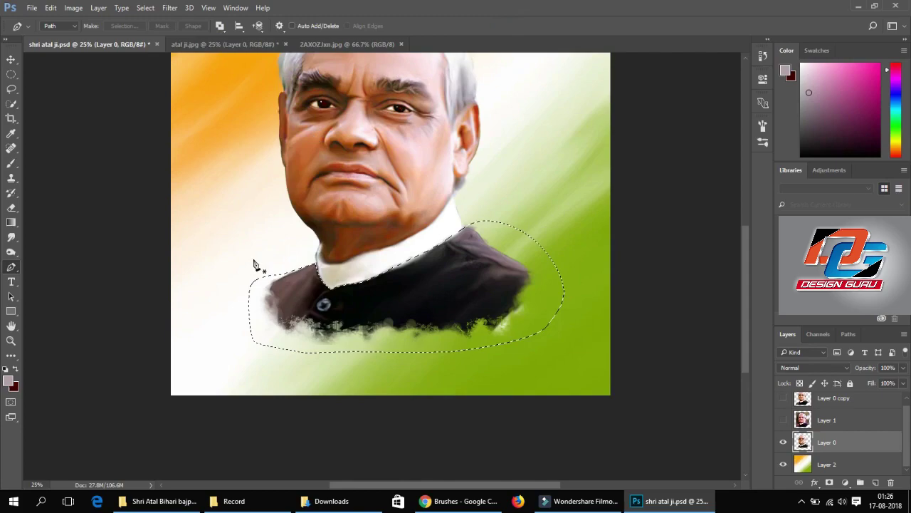
left_click(585, 500)
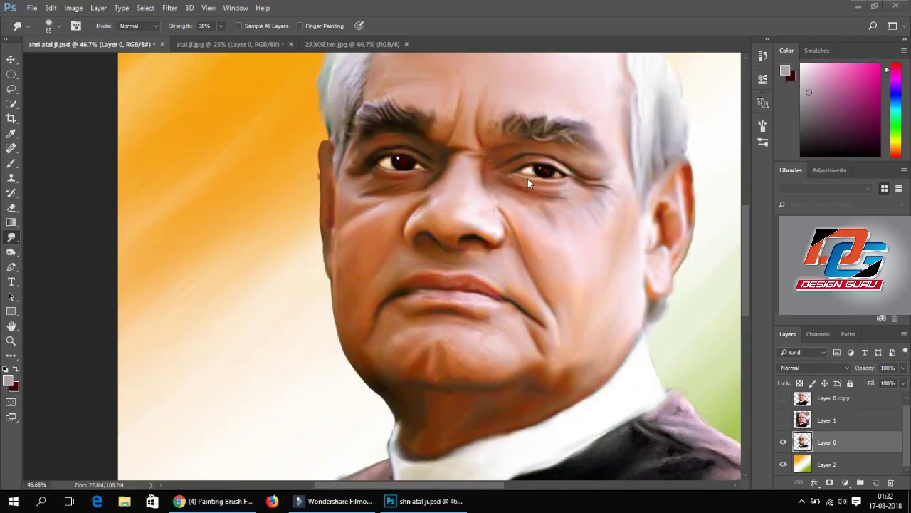
scroll(528, 185, "up", 2)
scroll(376, 195, "up", 2)
scroll(372, 200, "down", 3)
scroll(373, 202, "down", 3)
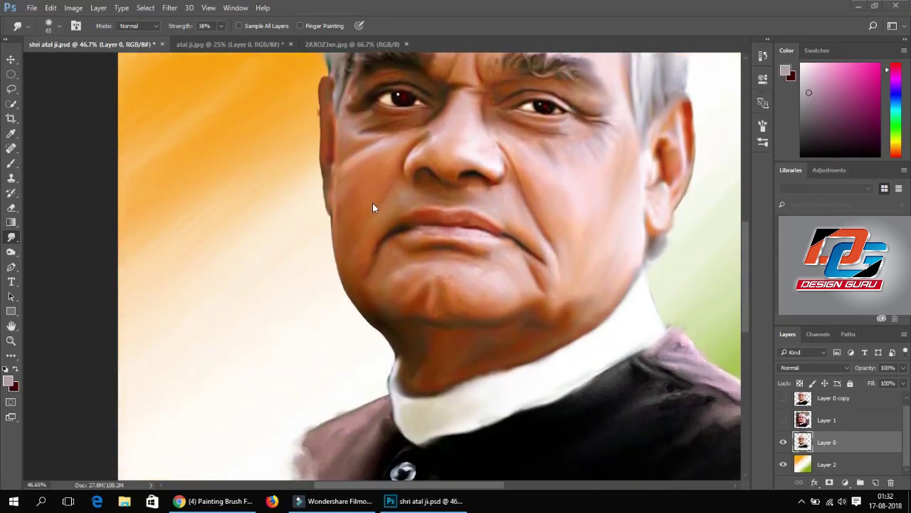
scroll(372, 203, "down", 3)
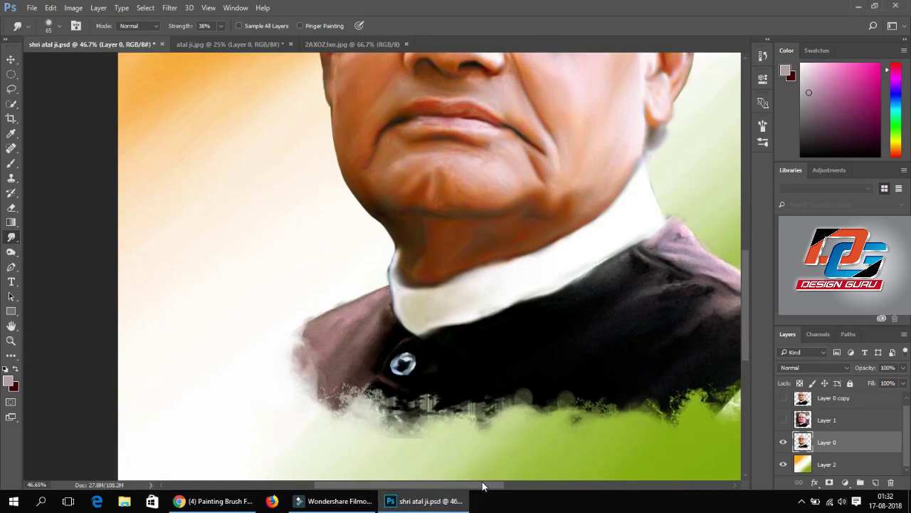
Step: Pan around the portrait to inspect the smudge-painted face and background
scroll(299, 334, "right", 3)
scroll(311, 330, "up", 3)
scroll(291, 378, "up", 3)
scroll(291, 378, "left", 1)
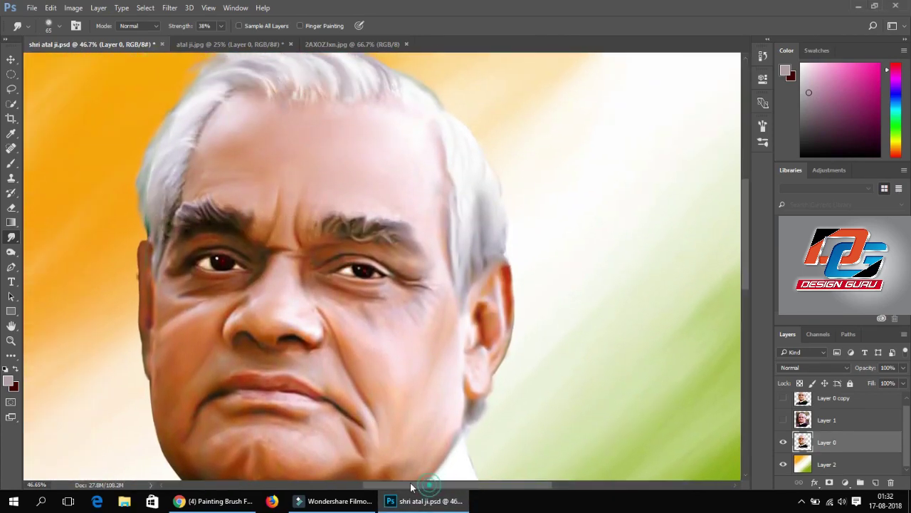
scroll(398, 456, "left", 3)
scroll(423, 309, "up", 3)
scroll(423, 309, "up", 1)
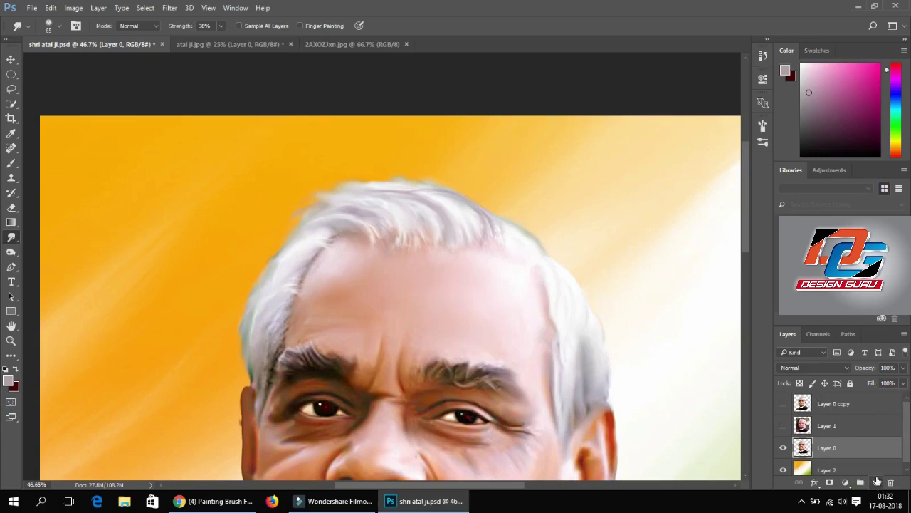
scroll(817, 428, "down", 1)
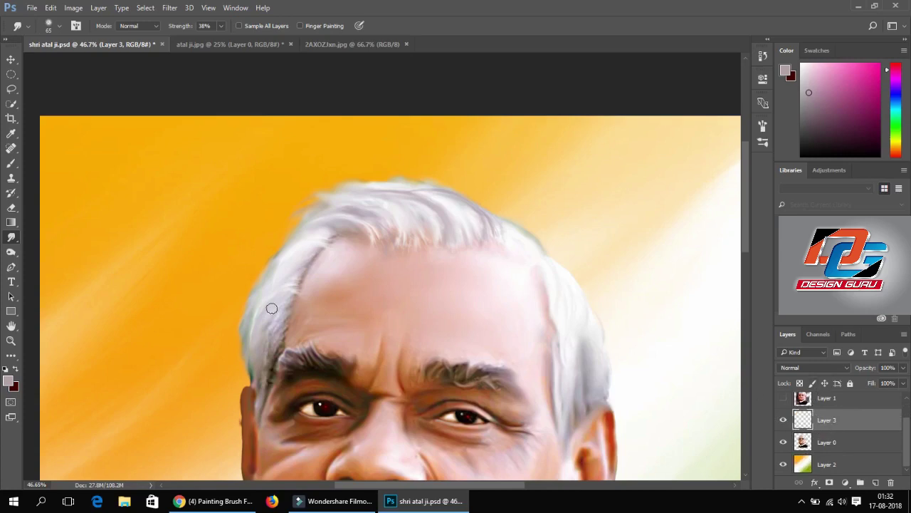
Step: Set up a soft brush, sample the saffron orange and paint it across the top of the hair
left_click(11, 163)
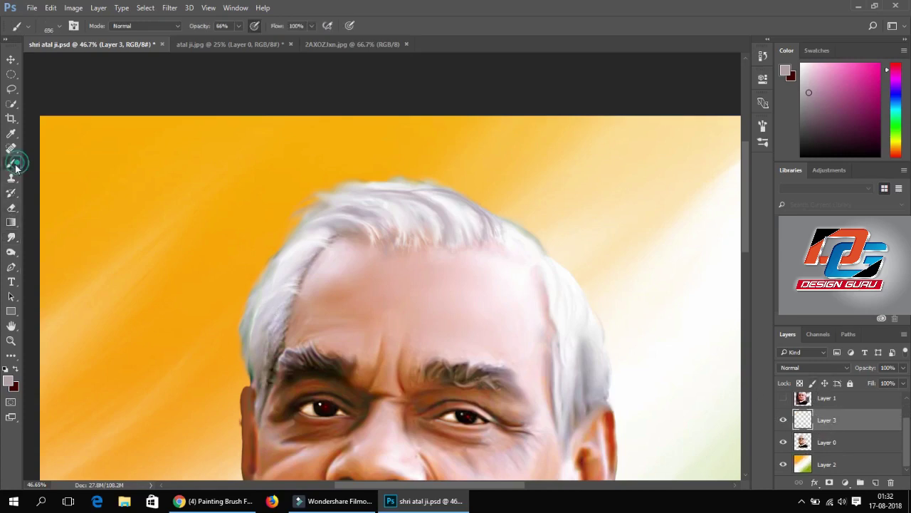
left_click(45, 27)
left_click_drag(138, 187, 126, 127)
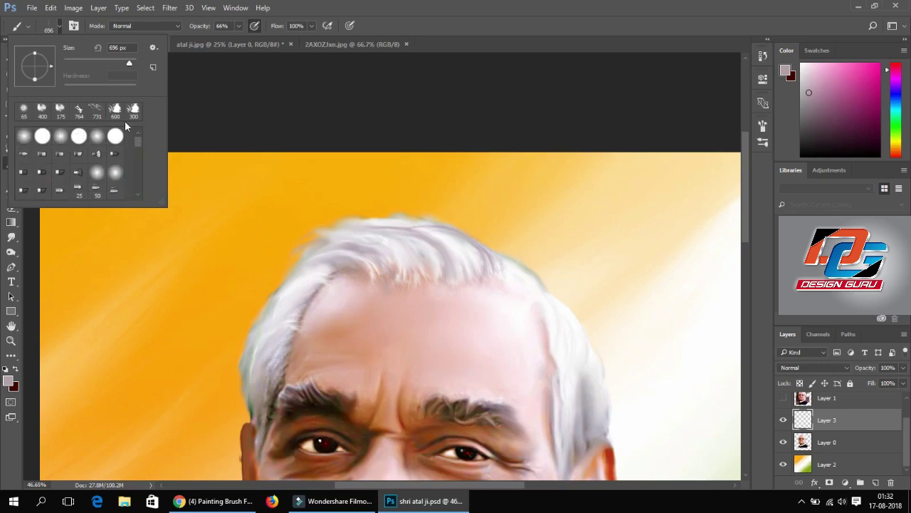
left_click(8, 381)
left_click(90, 208)
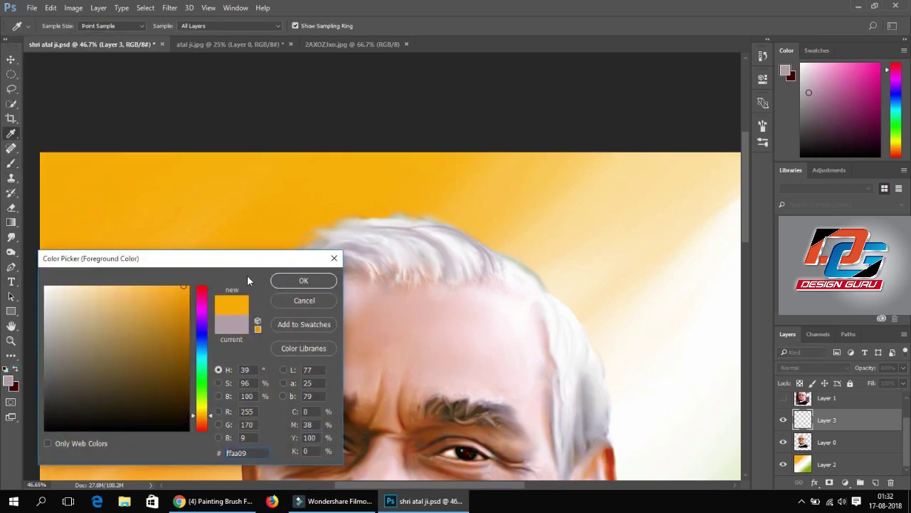
left_click(303, 278)
mouse_move(352, 245)
left_mouse_down()
mouse_move(271, 285)
mouse_move(301, 254)
mouse_move(189, 397)
mouse_move(255, 361)
left_mouse_up()
key("ctrl+z")
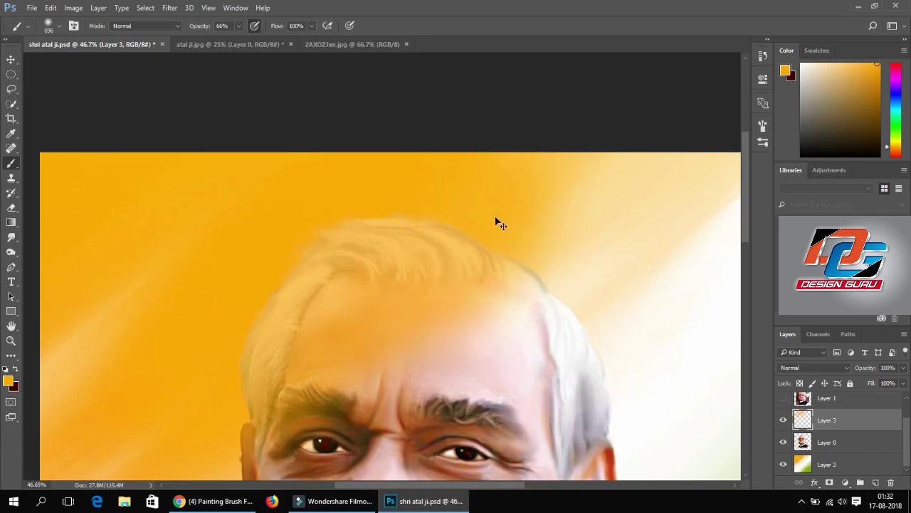
key("ctrl+minus")
key("ctrl+minus")
key("ctrl+minus")
mouse_move(333, 215)
left_mouse_down()
mouse_move(356, 190)
mouse_move(399, 174)
left_mouse_up()
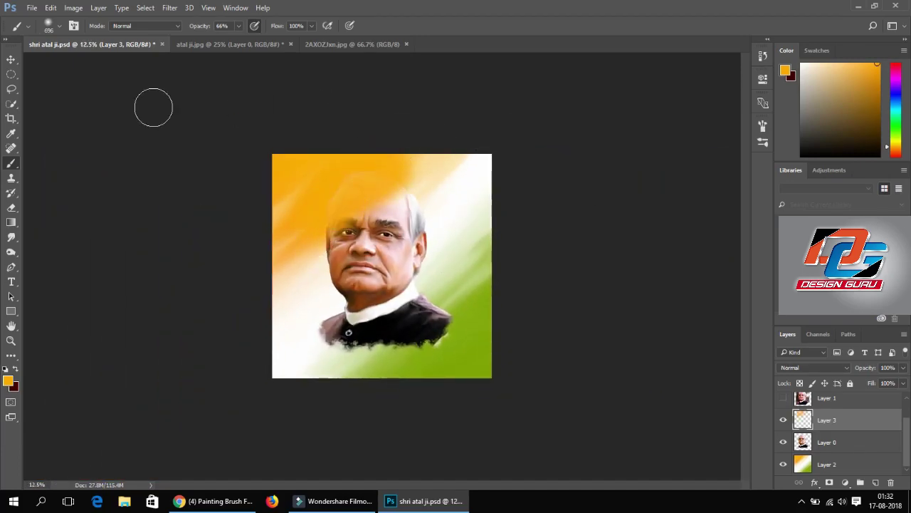
Step: Sample the background green and paint it over the dark jacket
left_click(8, 383)
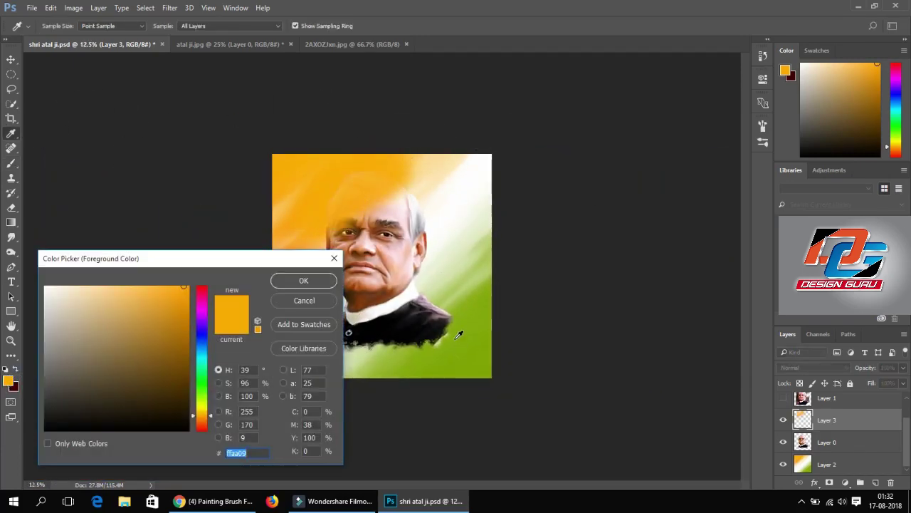
left_click(463, 303)
left_click(302, 282)
mouse_move(366, 350)
left_mouse_down()
mouse_move(417, 346)
mouse_move(377, 349)
left_mouse_up()
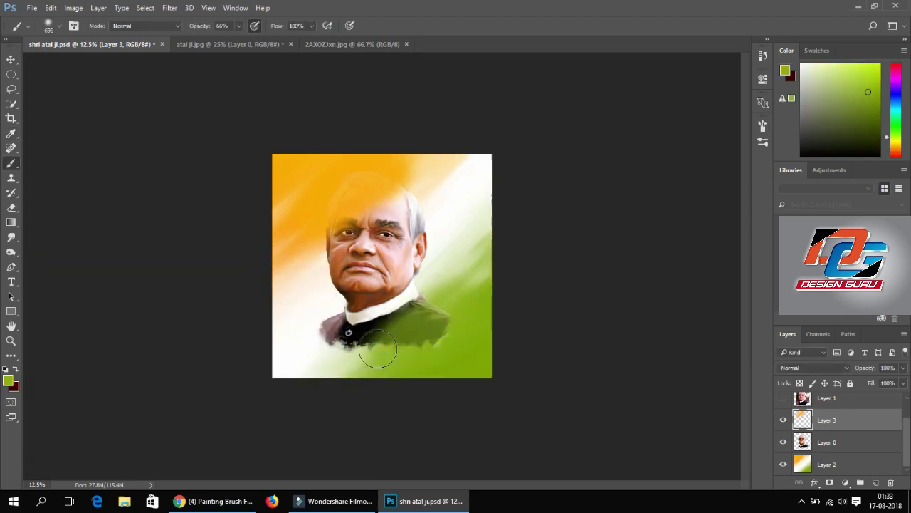
left_click(11, 59)
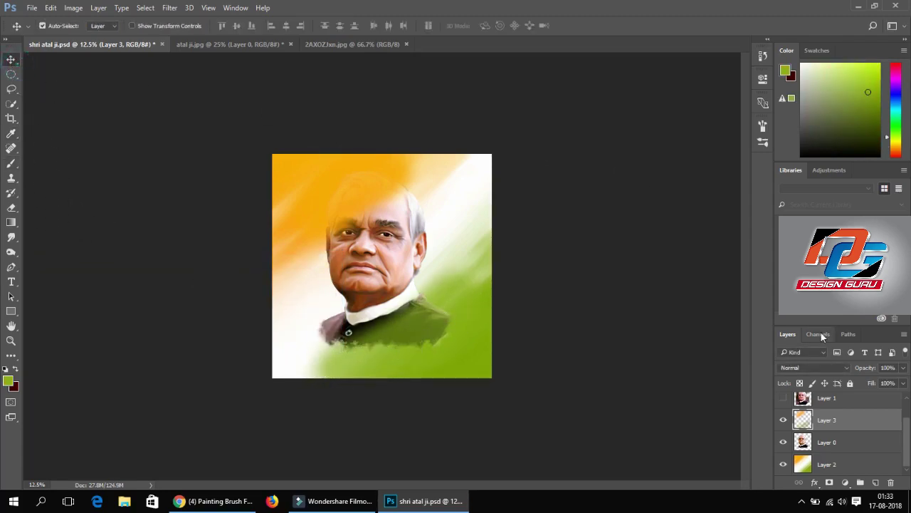
left_click(814, 368)
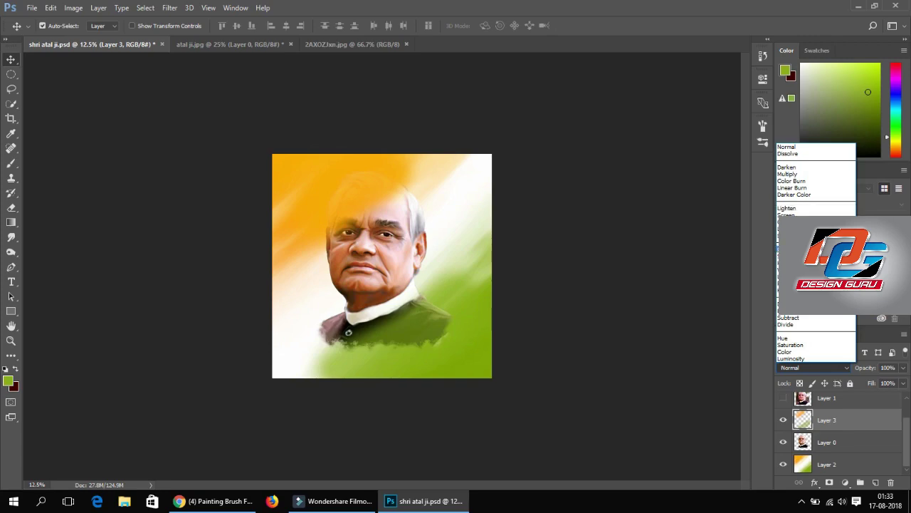
Step: Set Layer 3 to Overlay blending and tint the hair with more orange strokes
left_click(790, 248)
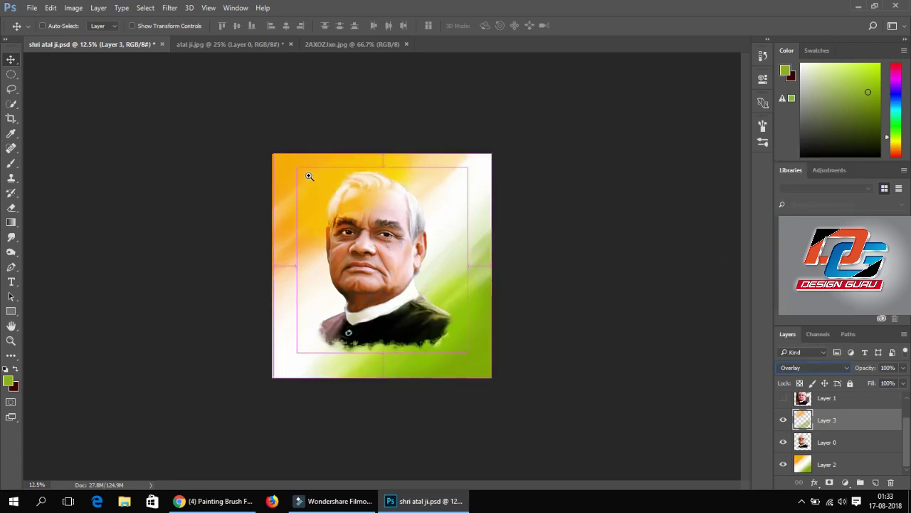
key("ctrl+0")
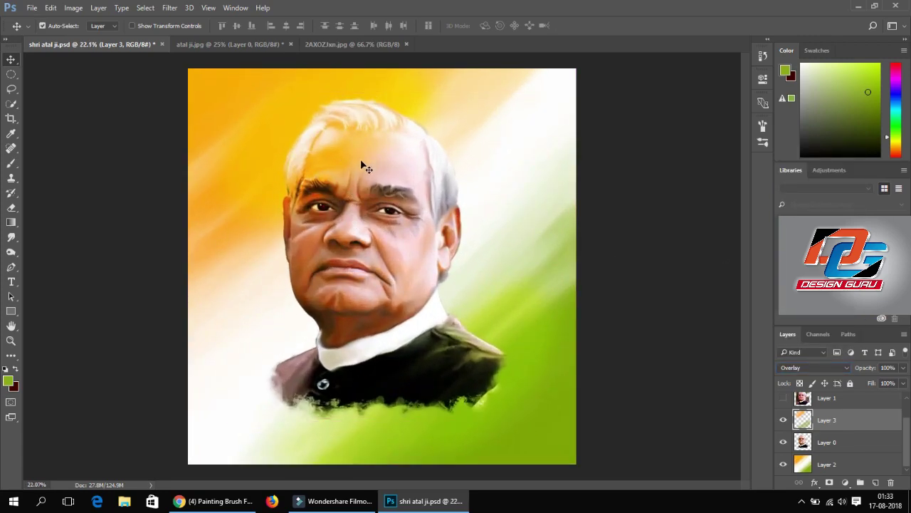
key("b")
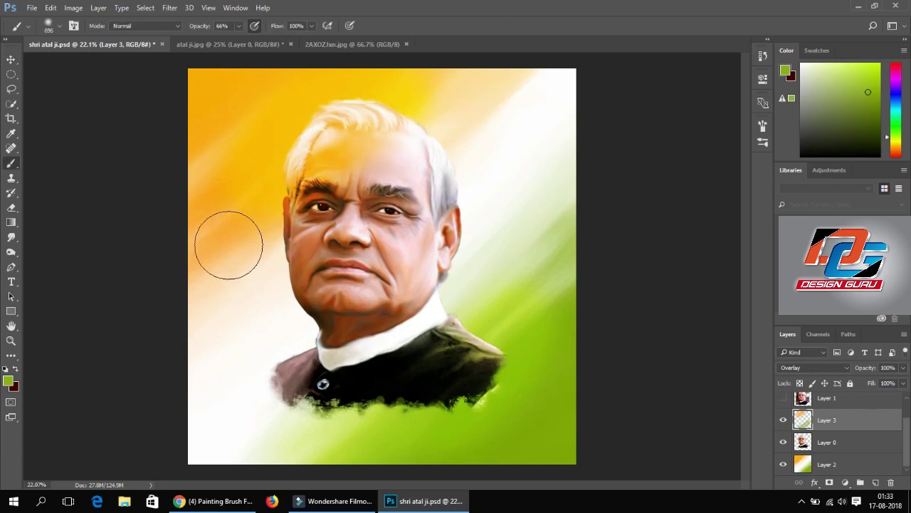
left_click(223, 227, "alt")
left_click_drag(362, 133, 270, 190)
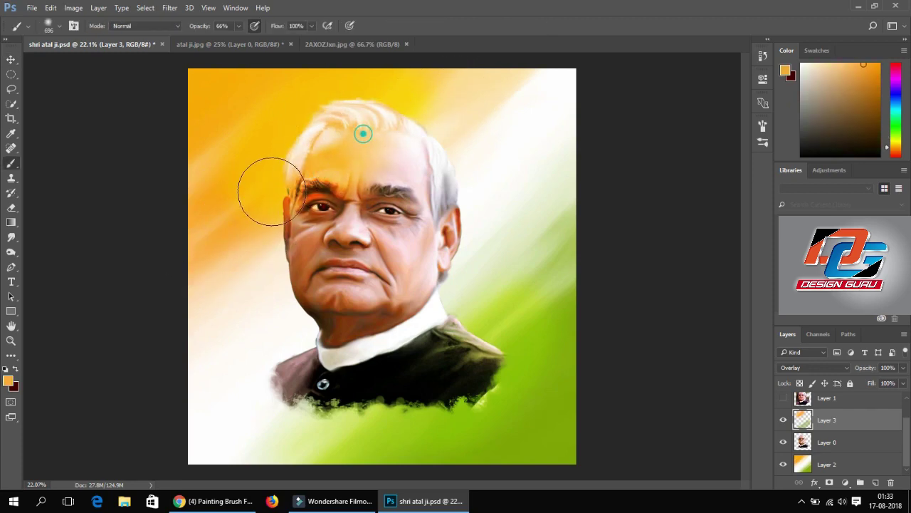
left_click_drag(331, 110, 406, 92)
left_click_drag(322, 131, 218, 244)
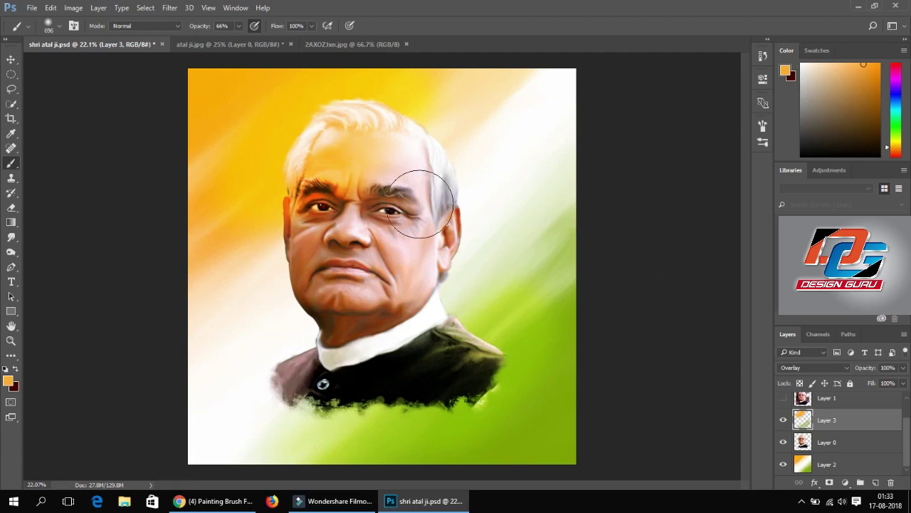
Step: Paint more green over the jacket's shoulder and lower edge
left_click(488, 420, "alt")
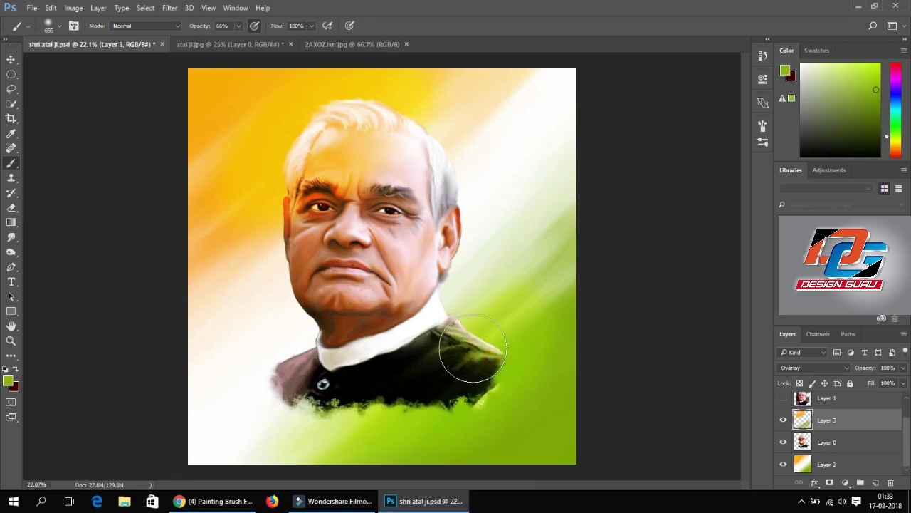
left_click_drag(466, 358, 368, 389)
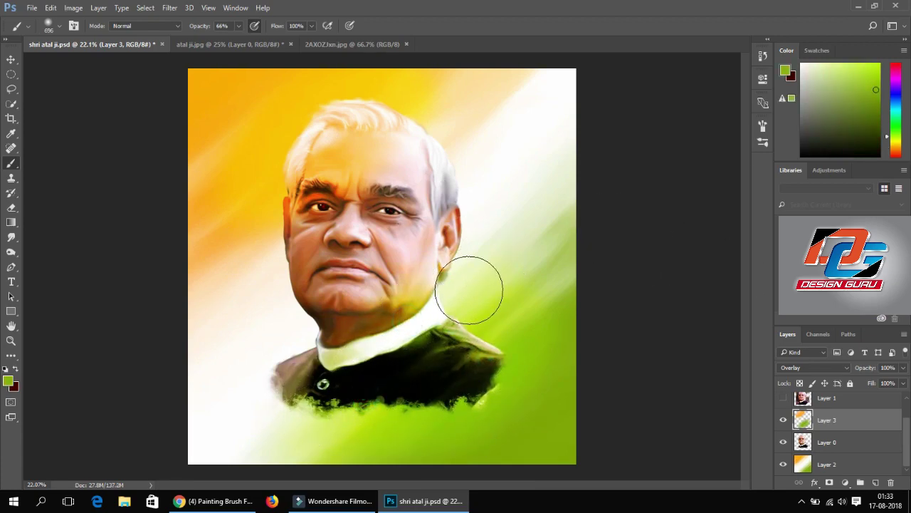
left_click(485, 240)
left_click(306, 419)
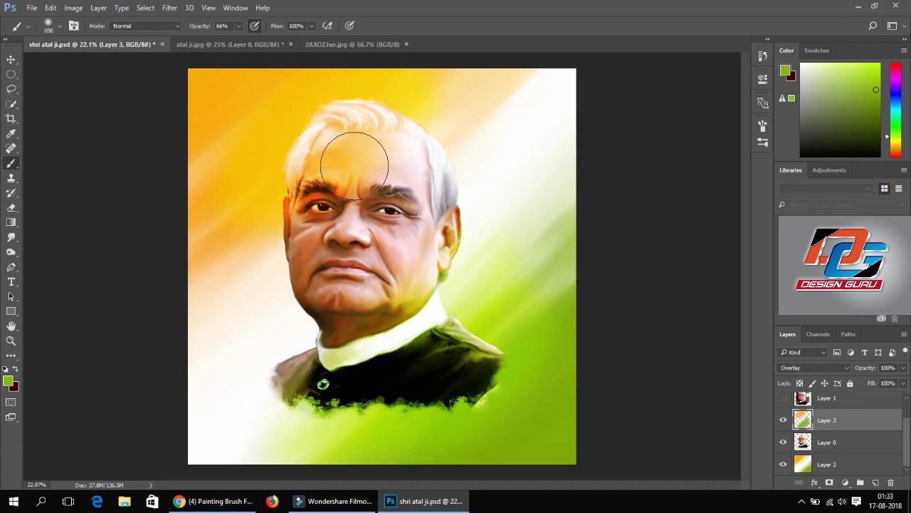
Step: Fade the tint over the hair with a soft round 0% hardness eraser at 31% opacity
key("e")
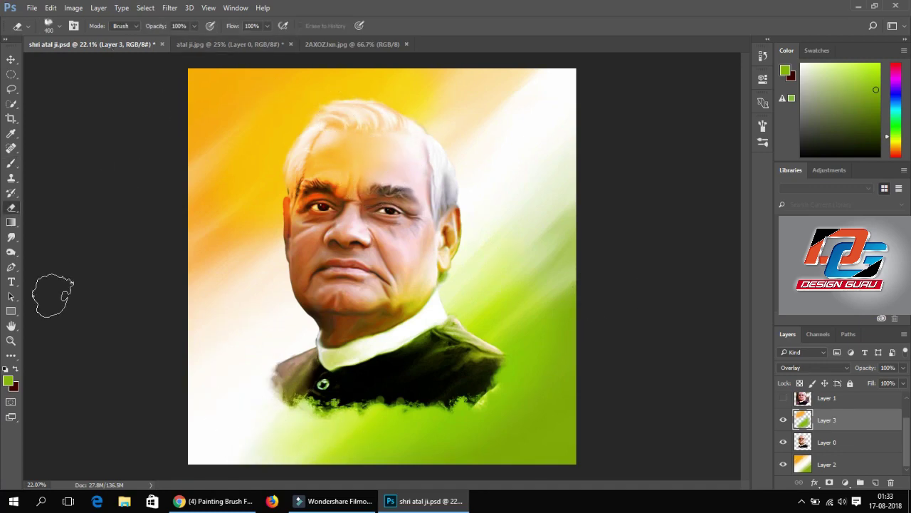
left_click(49, 26)
left_click(25, 110)
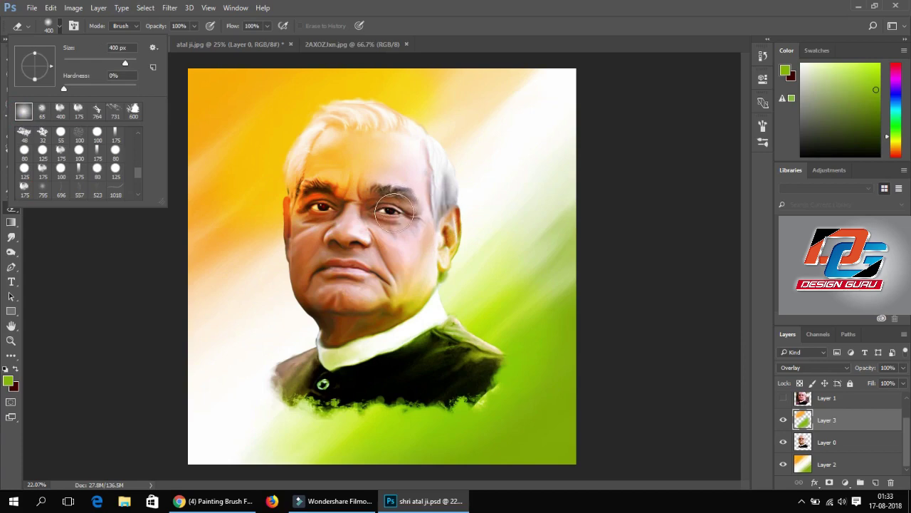
left_click(378, 175)
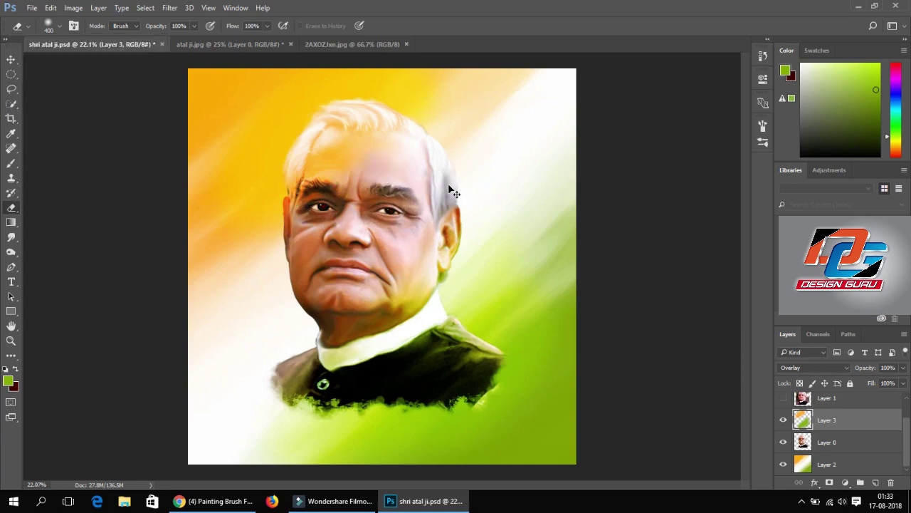
key("ctrl+z")
left_click_drag(194, 29, 192, 44)
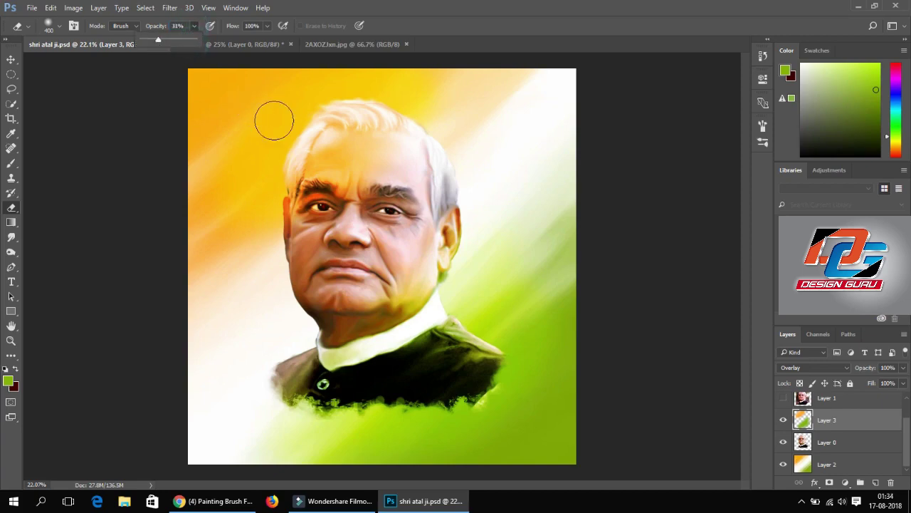
left_click(398, 168)
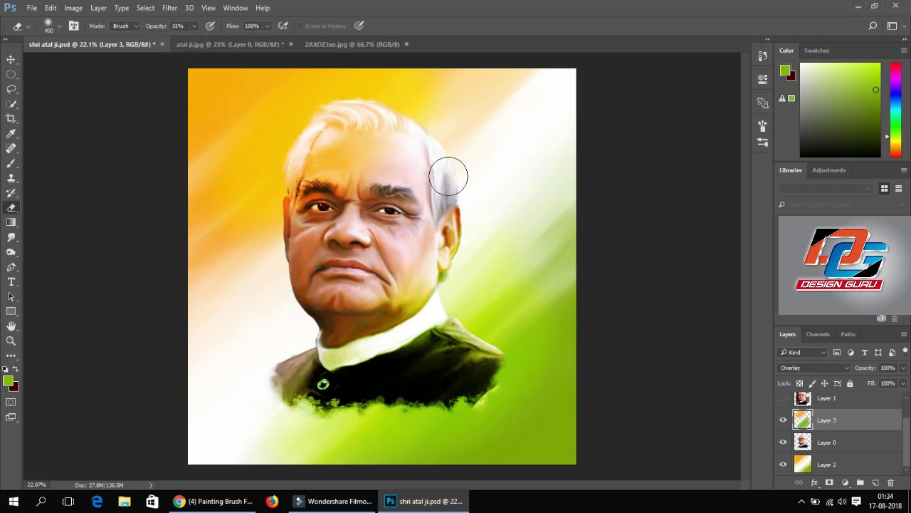
left_click(11, 59)
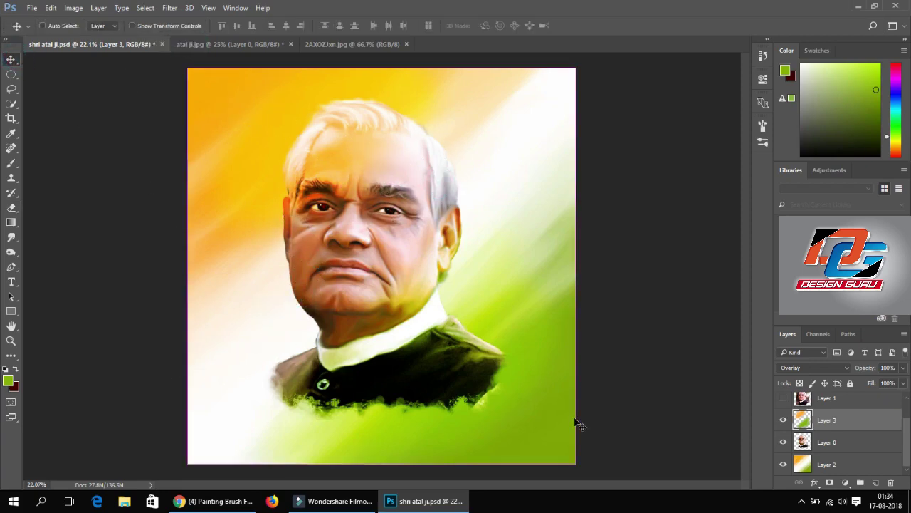
Step: Crop outward to make the canvas taller, adding space above and below the image
scroll(577, 423, "down", 2)
scroll(577, 423, "down", 1)
scroll(577, 423, "up", 3)
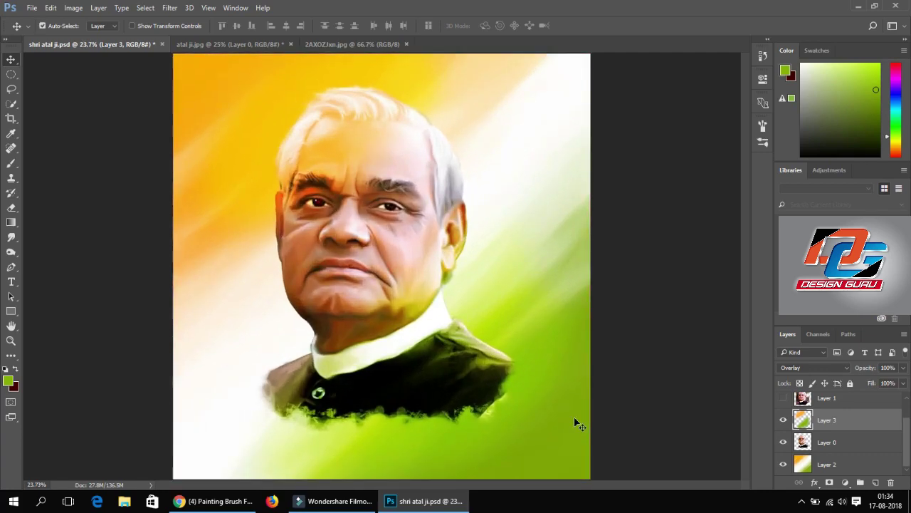
key("ctrl")
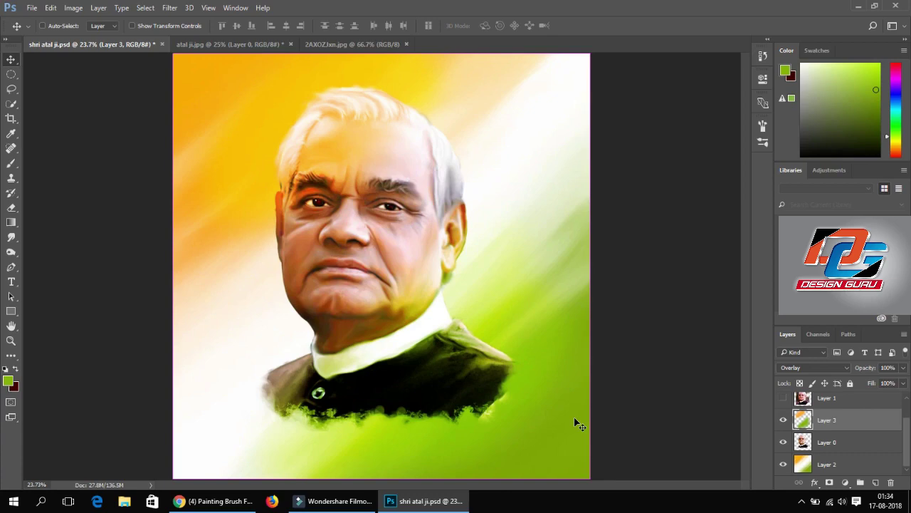
scroll(577, 423, "down", 5)
key("c")
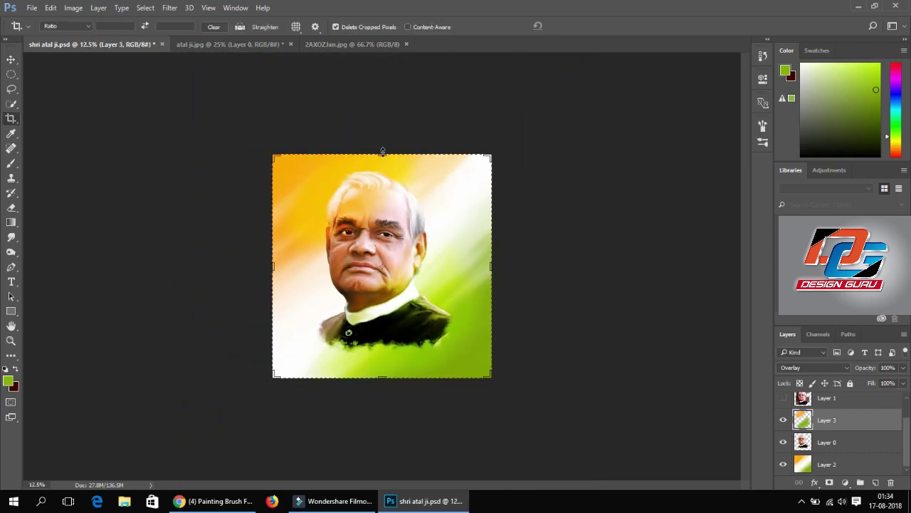
left_click_drag(382, 151, 381, 137)
left_click_drag(380, 378, 382, 403)
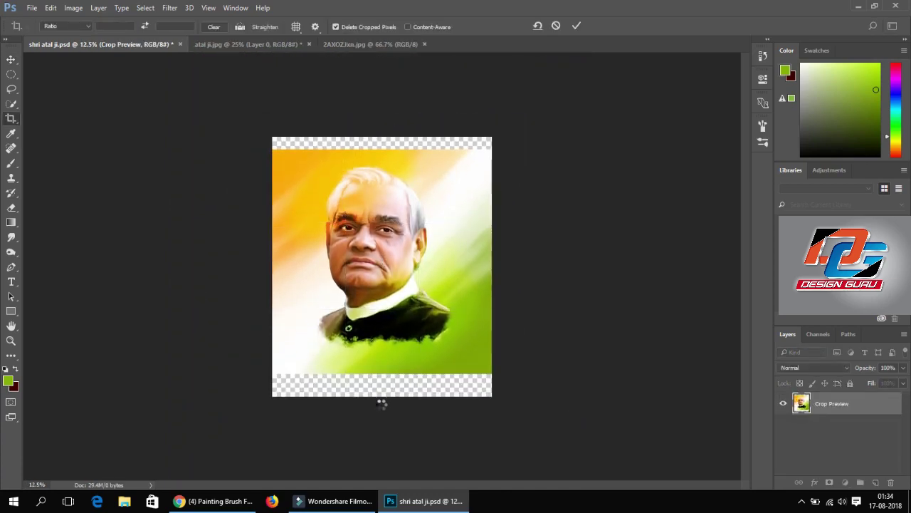
key("Return")
Step: Stretch the overlay Layer 3 down to the new canvas bottom
key("v")
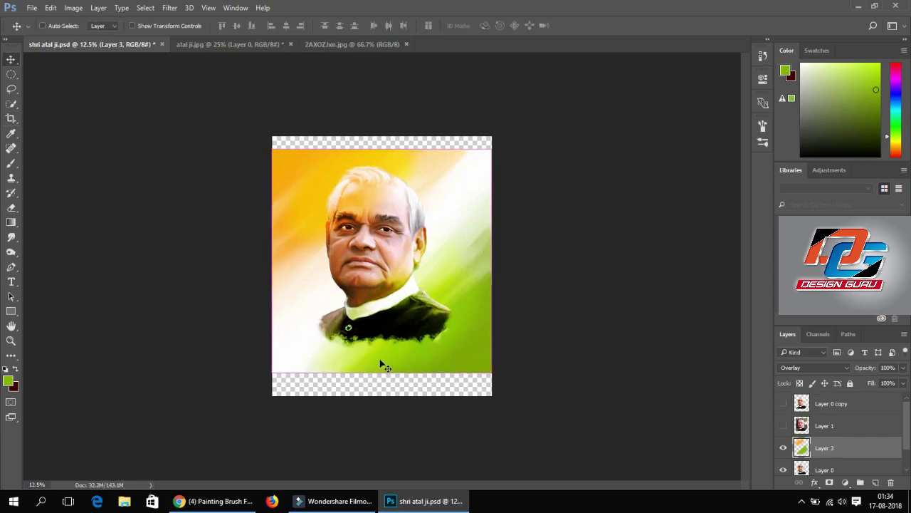
key("ctrl+t")
left_click_drag(382, 373, 381, 398)
key("Return")
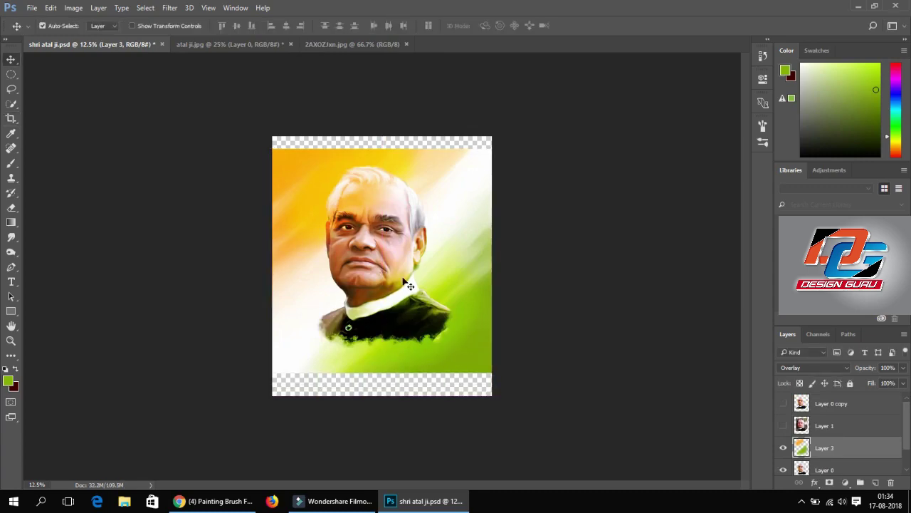
Step: Stretch the background Layer 2 up and down to the new canvas edges
right_click(448, 171)
left_click(470, 180)
key("ctrl+t")
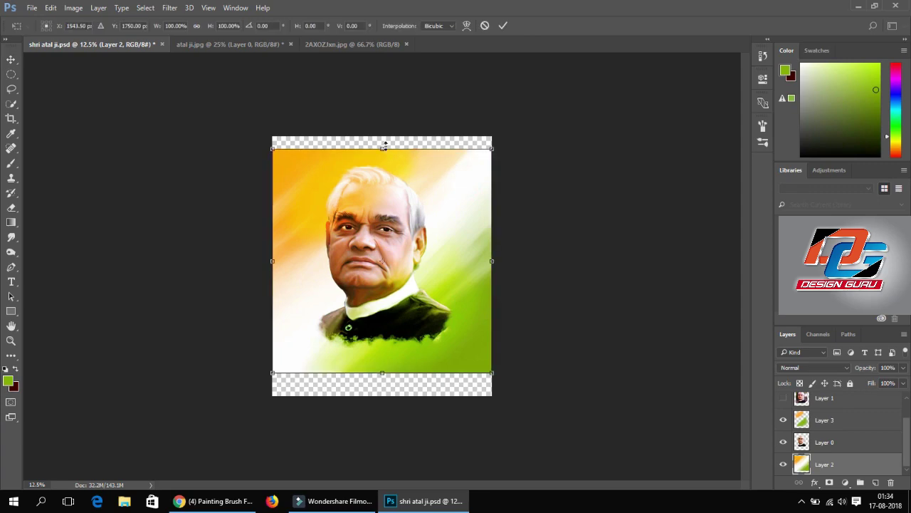
left_click_drag(382, 148, 383, 137)
left_click_drag(381, 372, 381, 395)
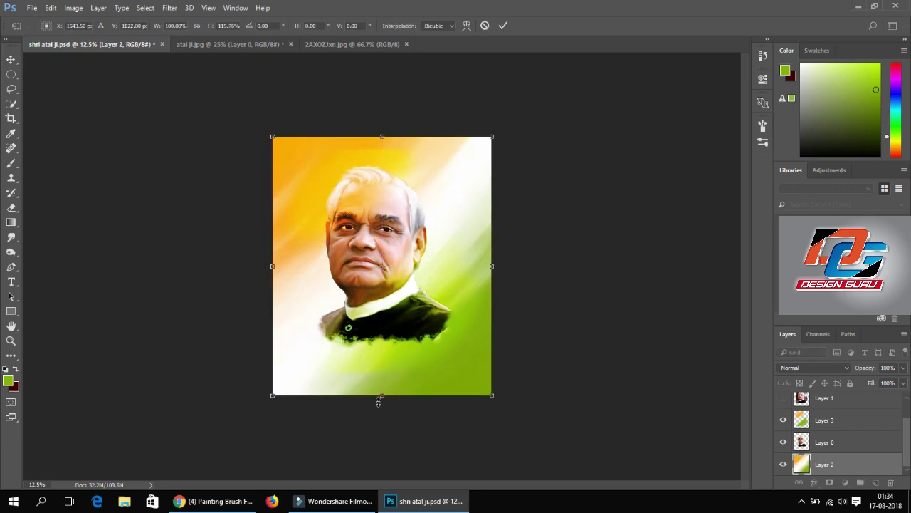
key("Return")
Step: Widen the overlay Layer 3 to reach the canvas's right edge
key("e")
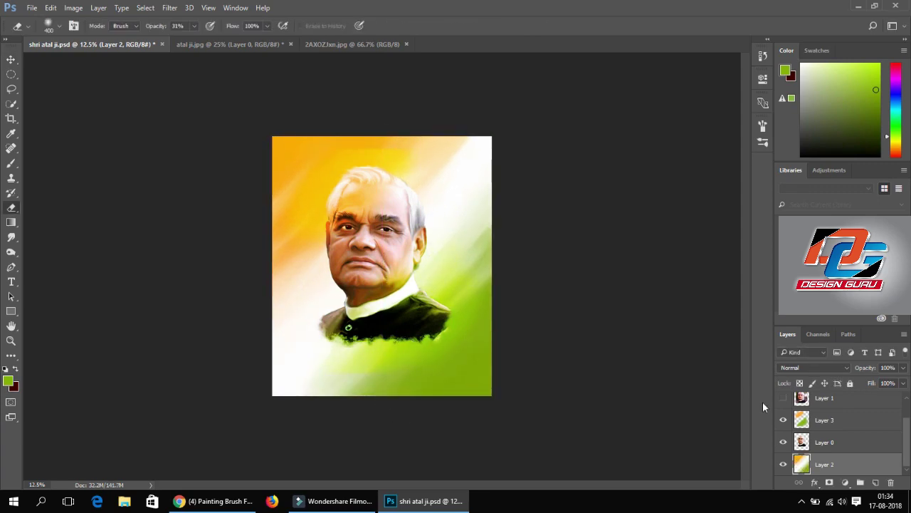
left_click(811, 420)
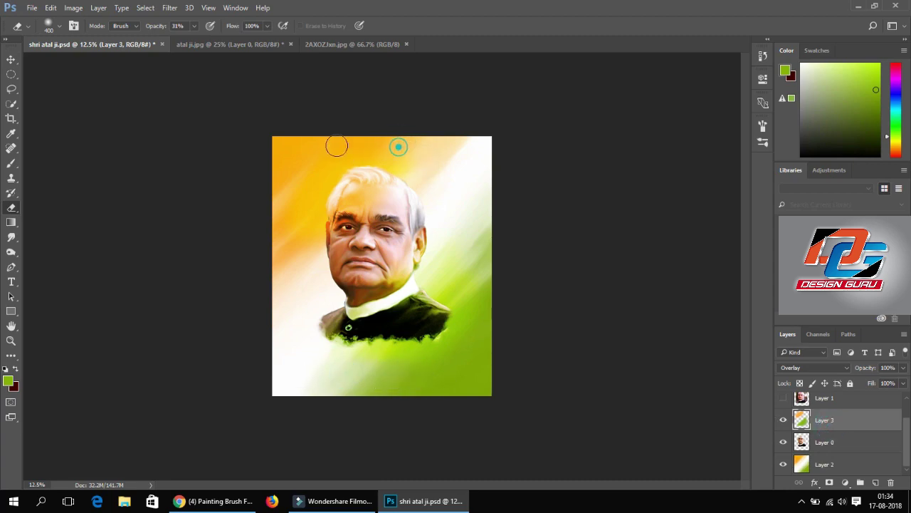
key("v")
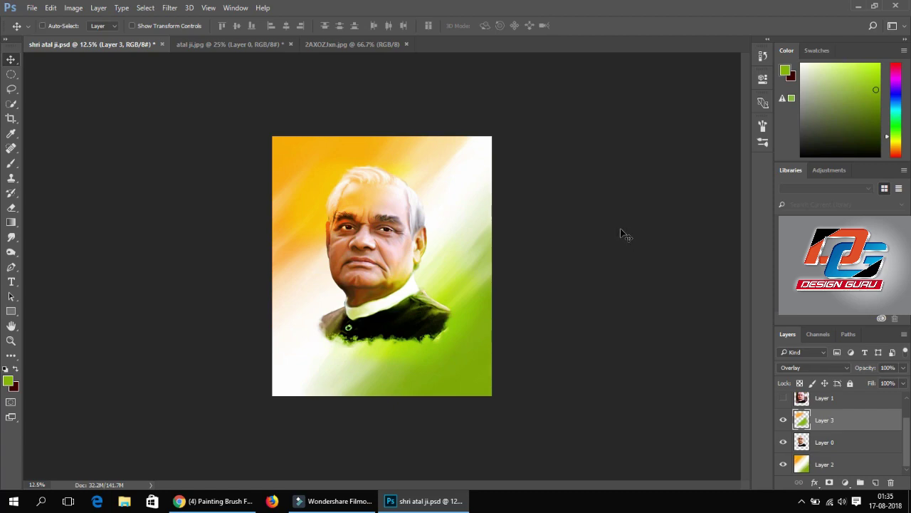
key("ctrl+minus")
key("ctrl+t")
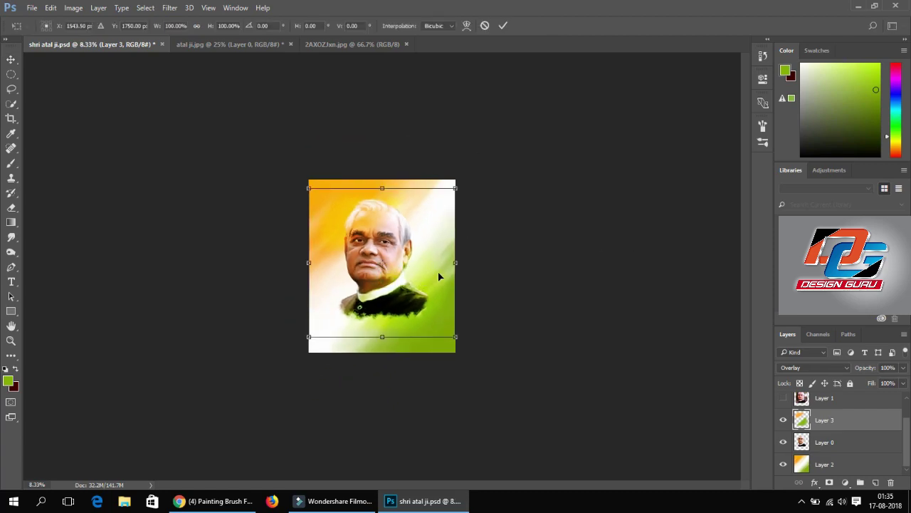
left_click_drag(456, 189, 471, 186)
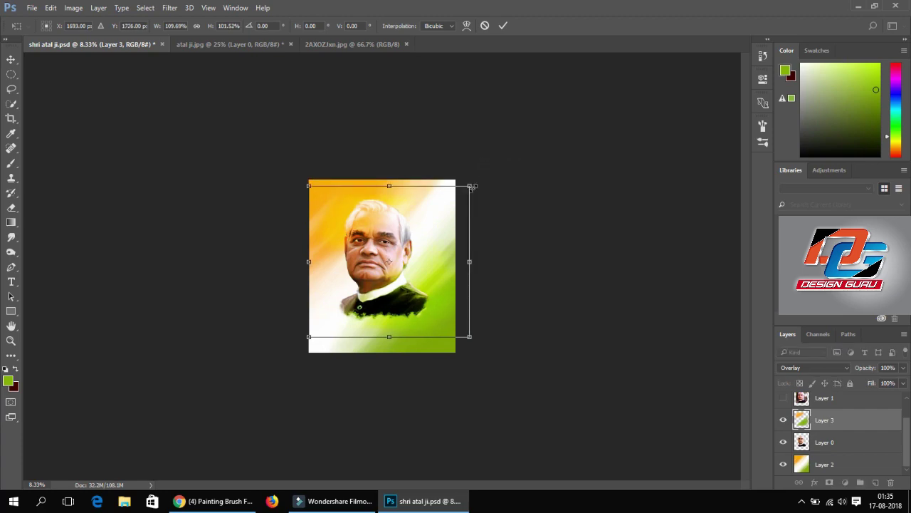
key("Return")
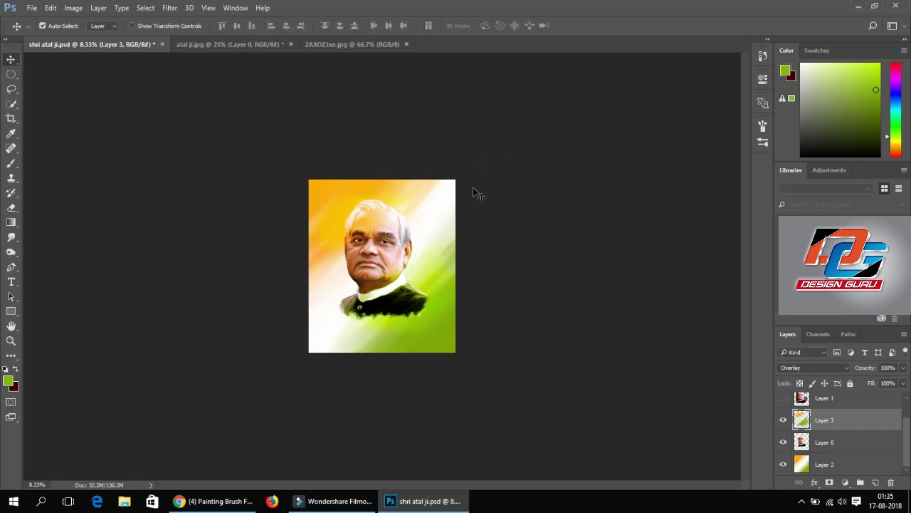
Step: Shift the colour overlay down so it sits over the portrait
key("ctrl+0")
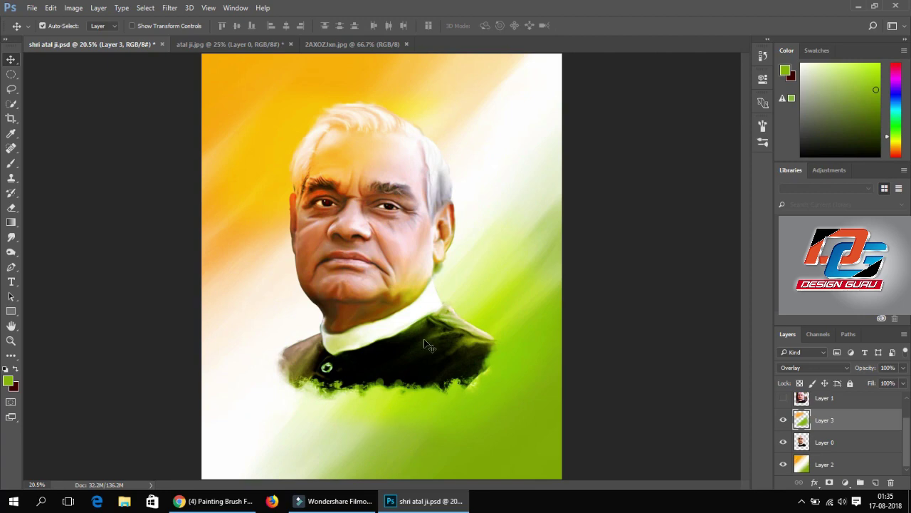
mouse_move(431, 367)
left_mouse_down()
mouse_move(456, 367)
mouse_move(481, 346)
left_mouse_up()
key("e")
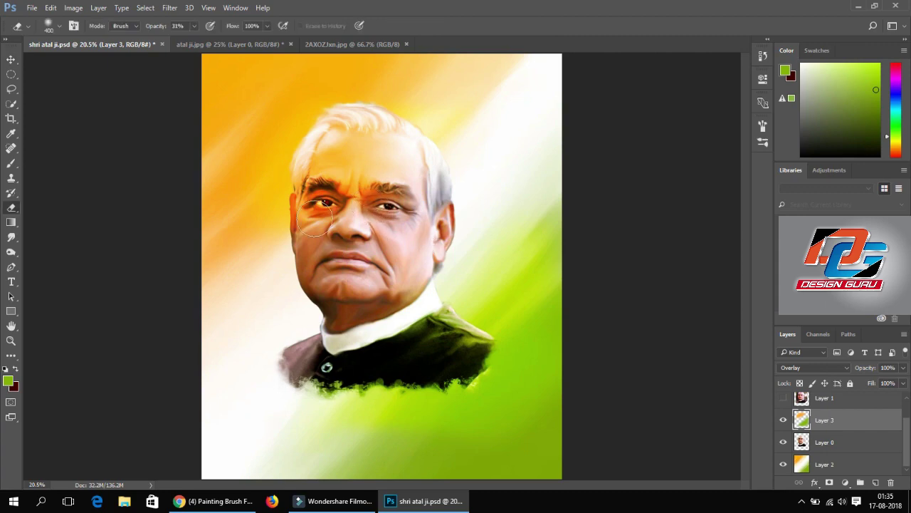
key("v")
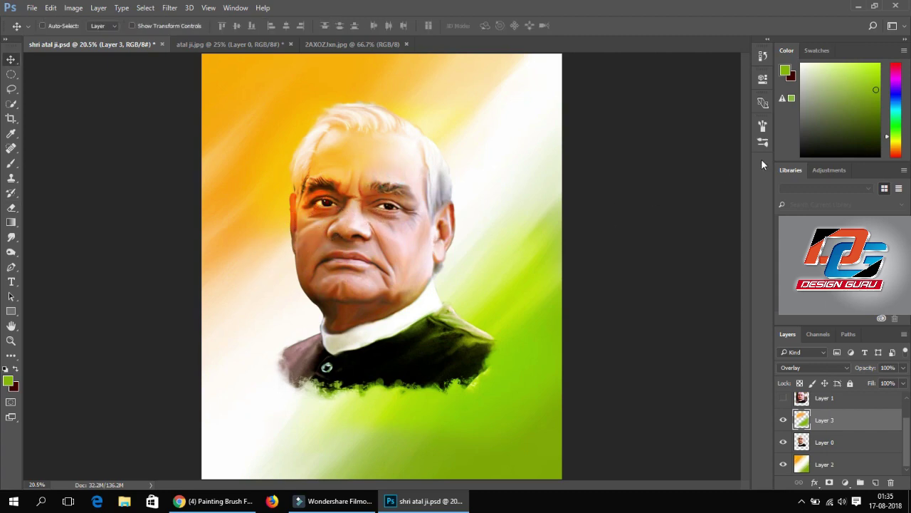
key("ctrl+minus")
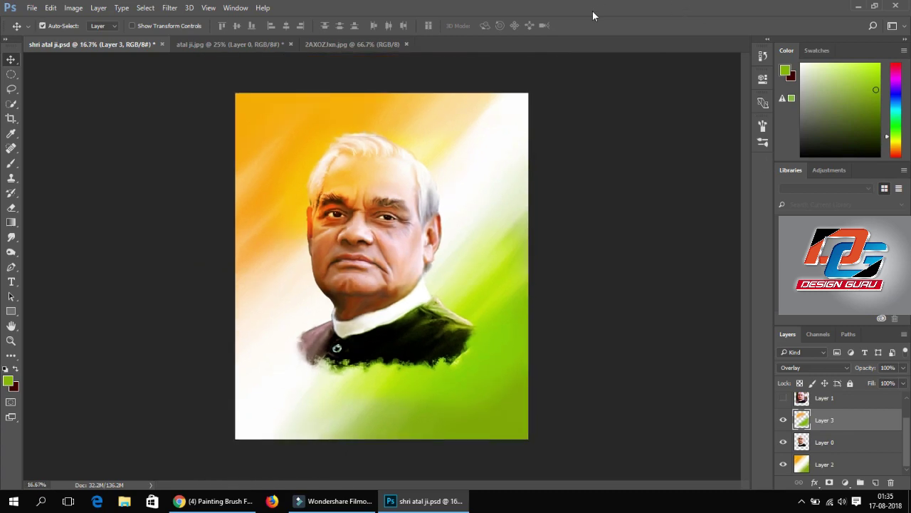
Step: Duplicate the name line below itself and retype the copy as '1924 - 2018'
key("m")
left_click_drag(246, 103, 381, 288)
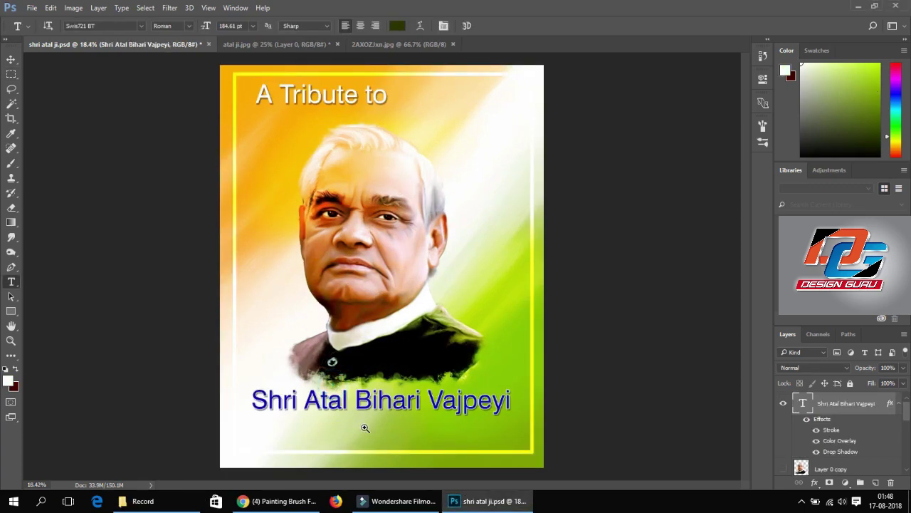
left_click_drag(376, 424, 397, 419)
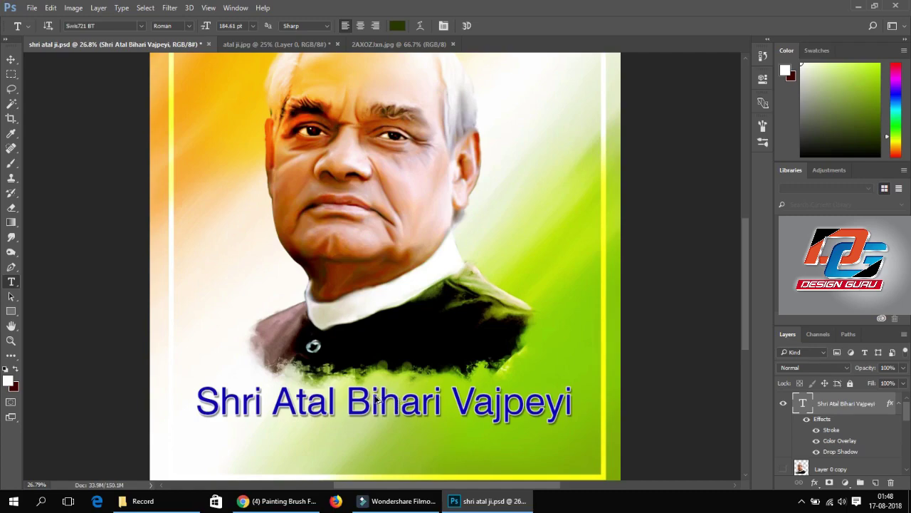
left_click_drag(362, 403, 365, 446)
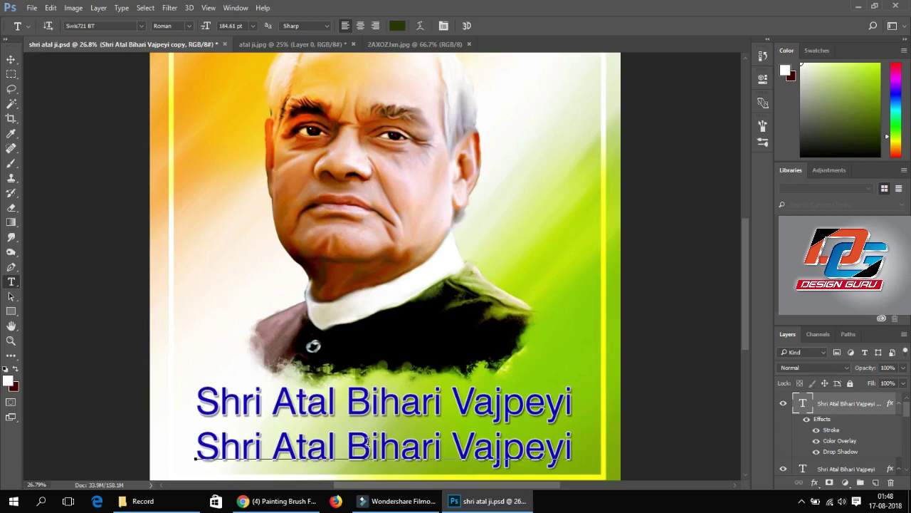
left_click(368, 442)
key("ctrl+a")
type("19")
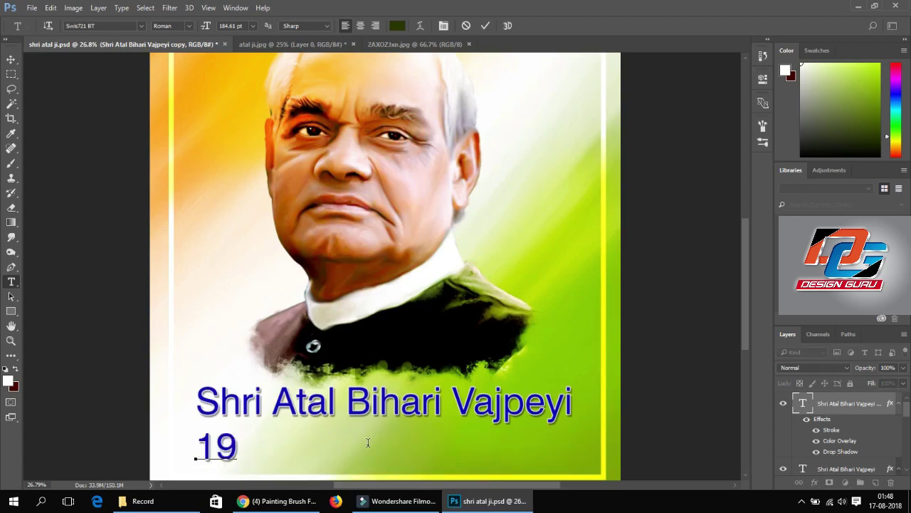
type("24 - ")
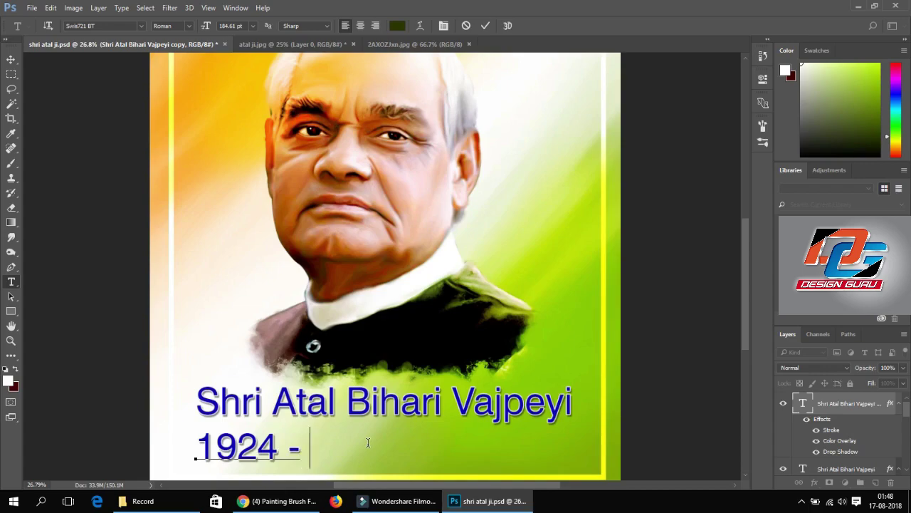
type("201")
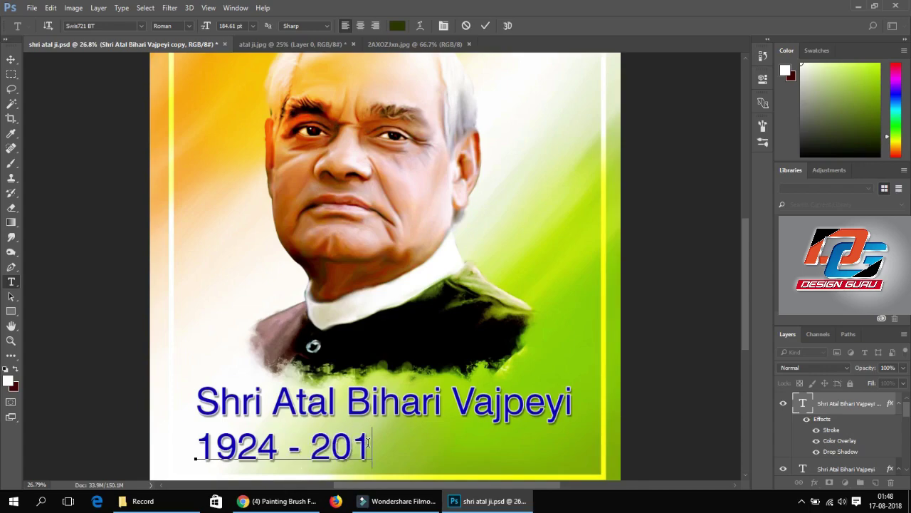
type("8")
left_click(11, 59)
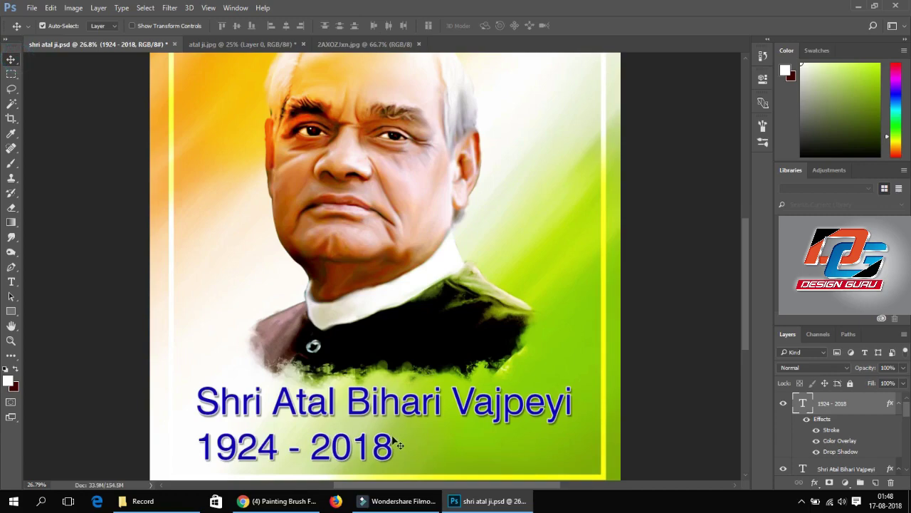
Step: Scale the date line down and centre it just beneath the name
left_click_drag(394, 441, 483, 452)
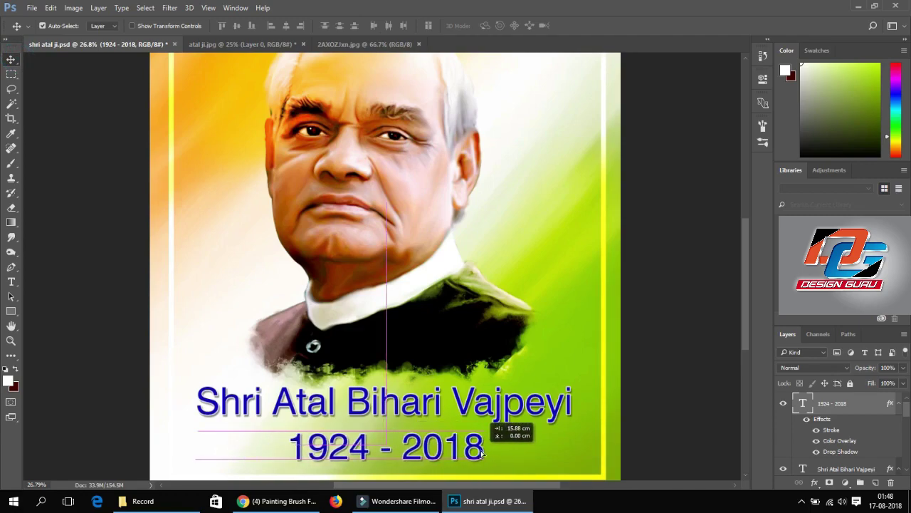
key("ctrl+t")
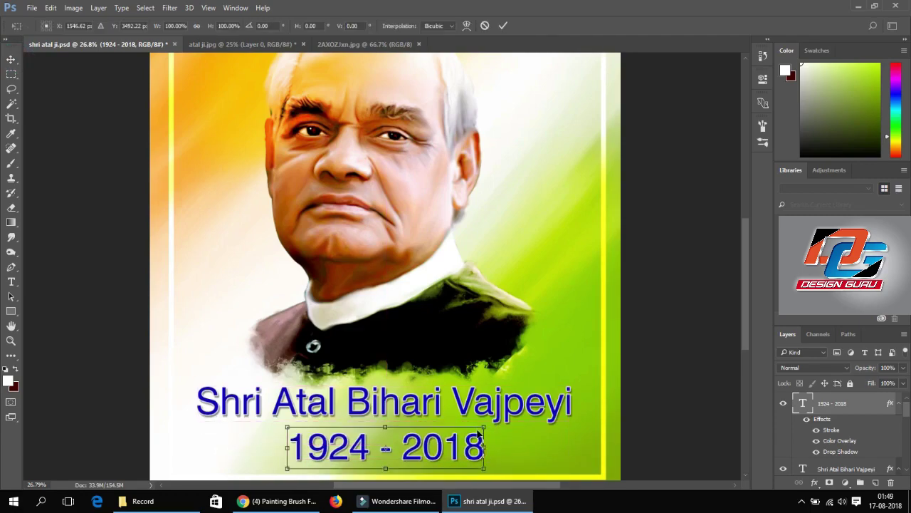
left_click_drag(490, 423, 470, 431)
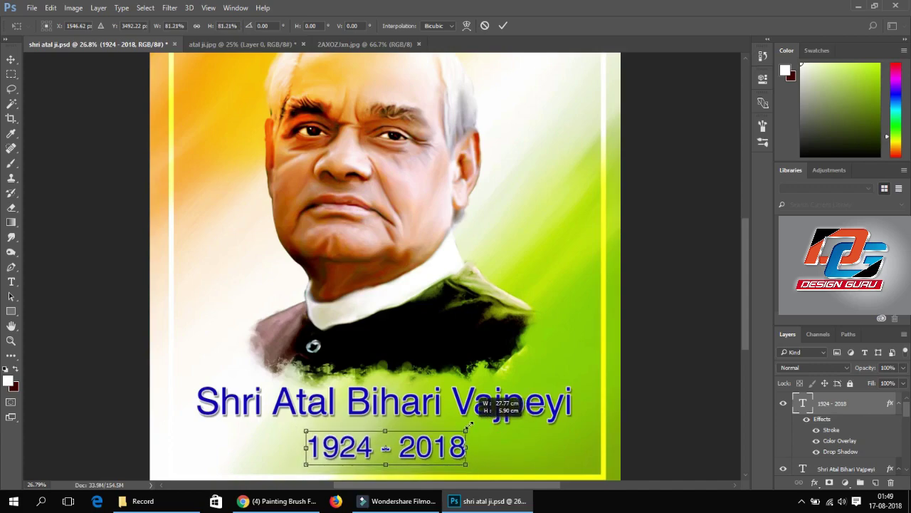
key("Return")
key("Up")
key("Up")
key("Up")
key("Up")
key("Up")
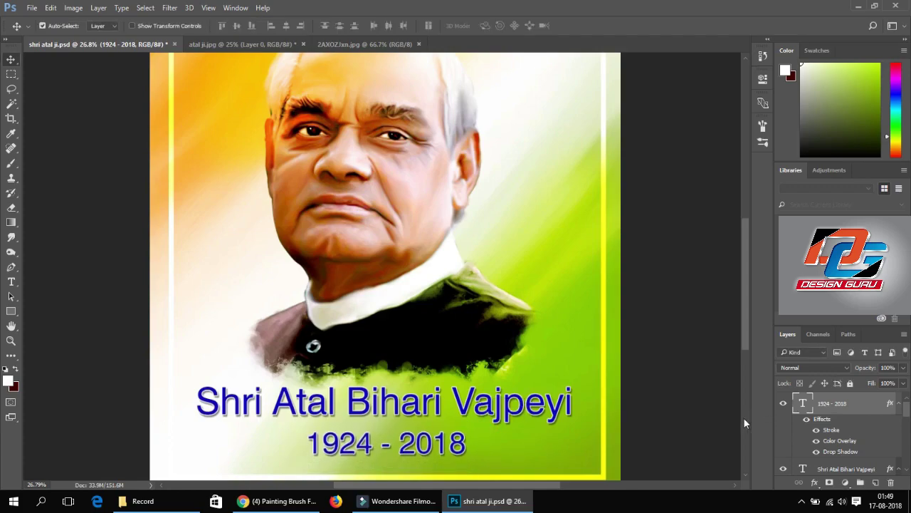
key("ctrl+0")
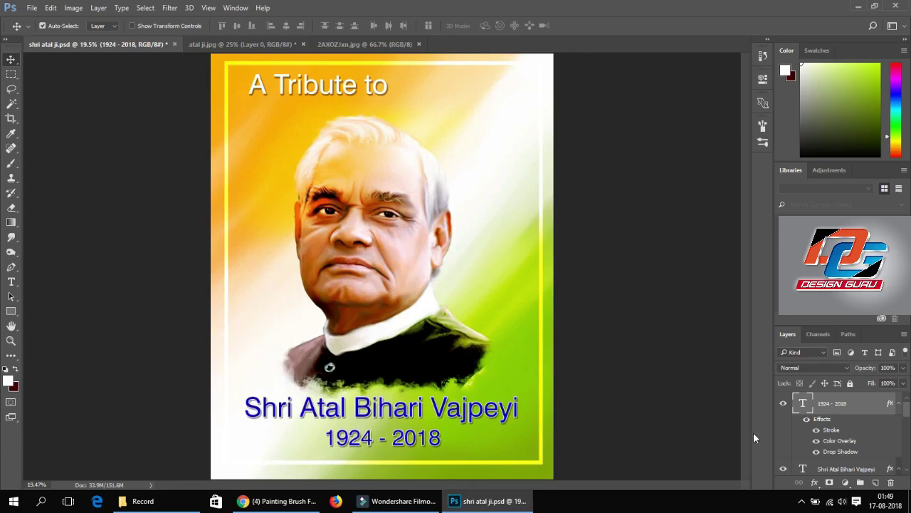
Step: Select the white frame Layer 6 and open its Drop Shadow style settings
right_click(537, 464)
left_click(566, 424)
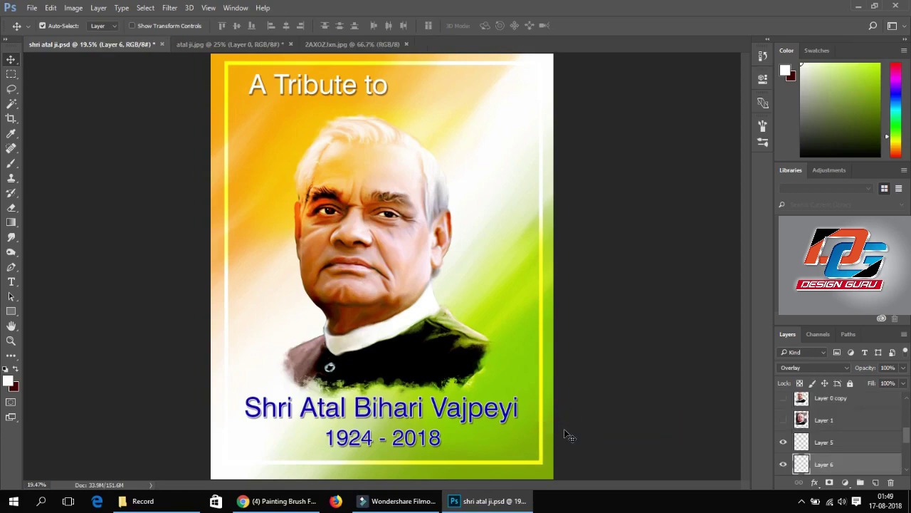
key("Delete")
key("ctrl+z")
key("alt+l")
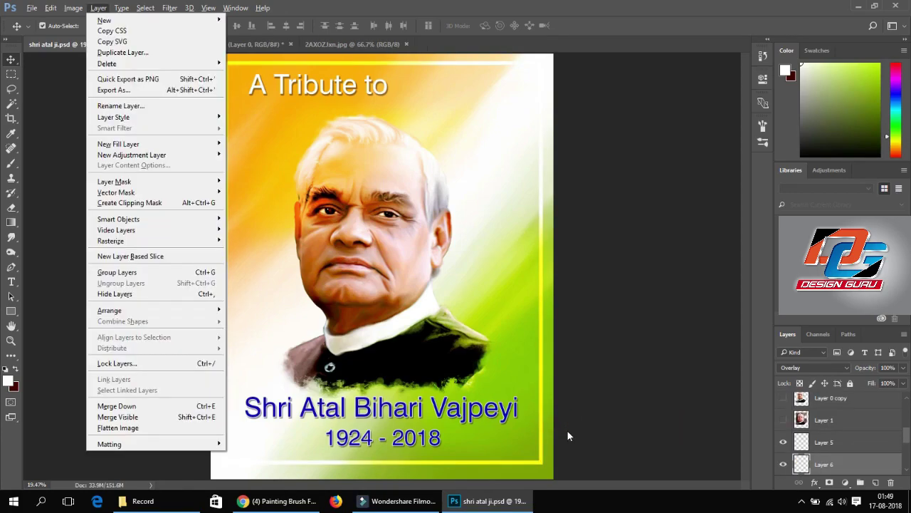
key("y")
key("Return")
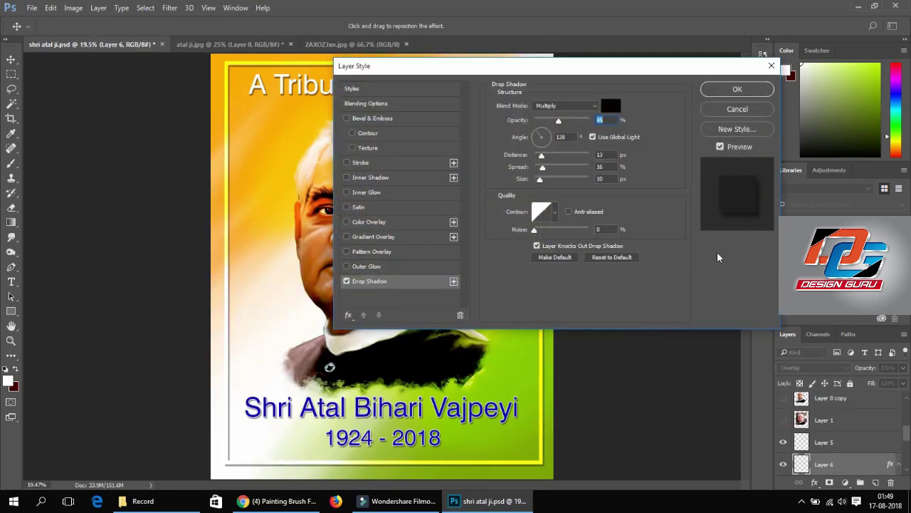
Step: Try Overlay, Soft Light and Hard Mix as the shadow's blend mode
left_click(598, 105)
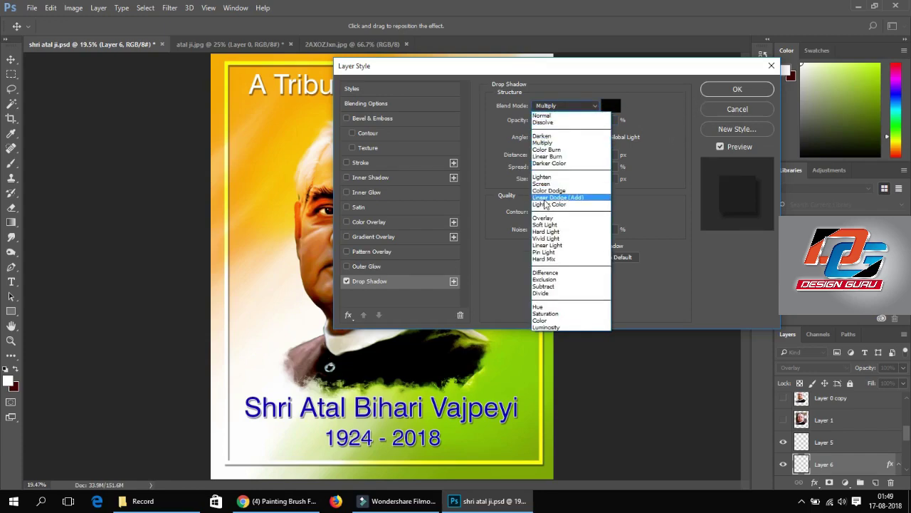
left_click(545, 218)
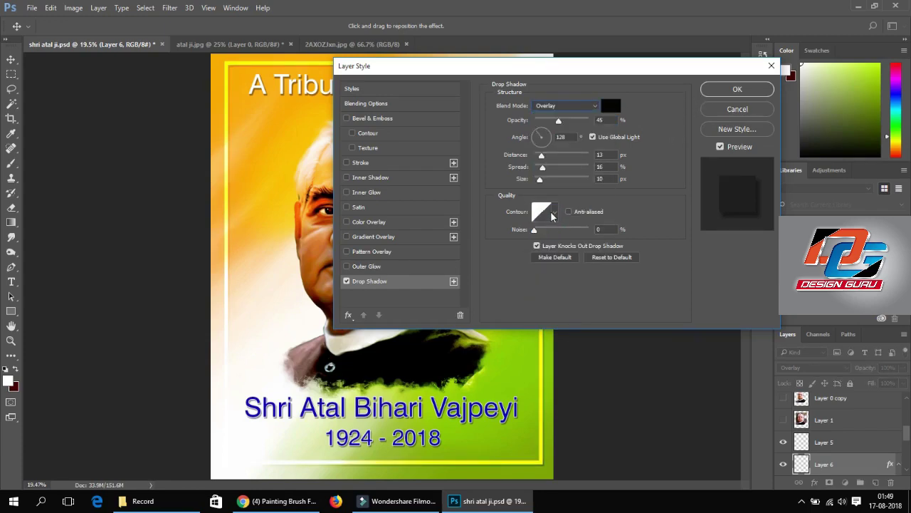
left_click(546, 110)
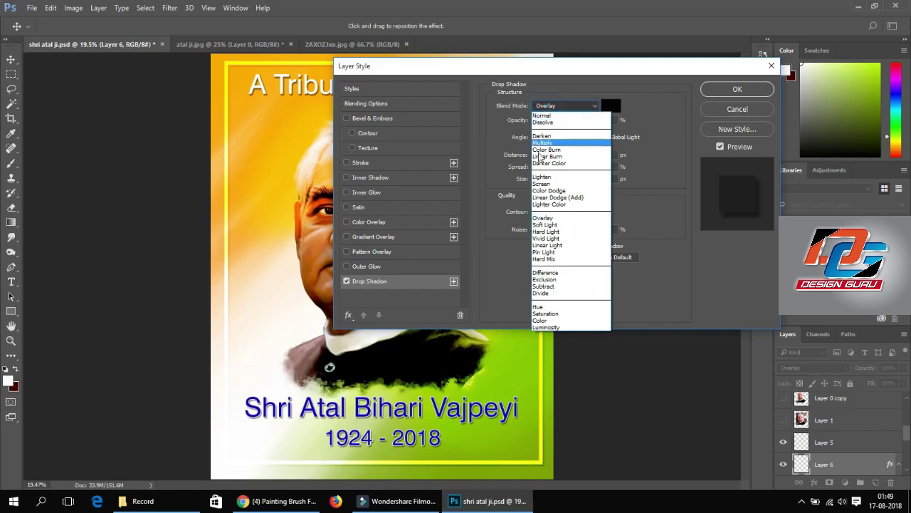
left_click(545, 225)
left_click(554, 111)
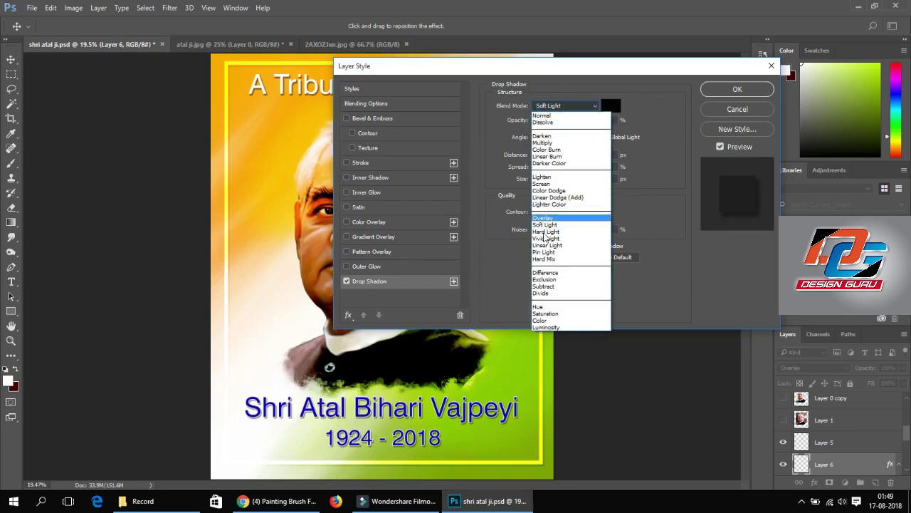
left_click(546, 260)
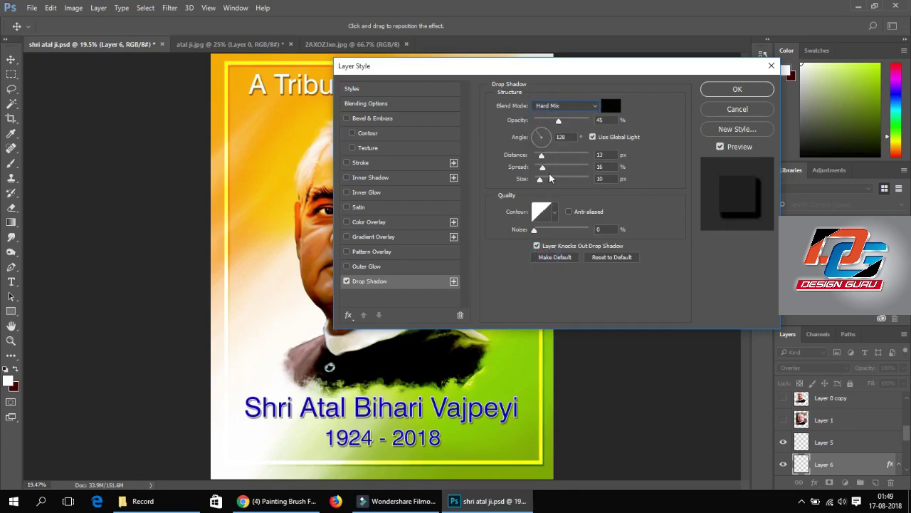
Step: Set the shadow to Normal blend at about 20% opacity and apply it
left_click_drag(580, 76, 337, 200)
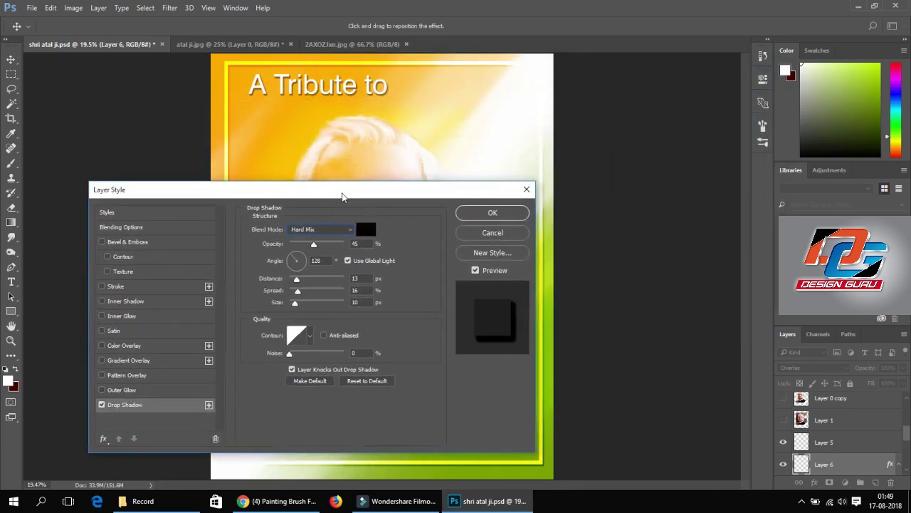
left_click(335, 229)
left_click(313, 240)
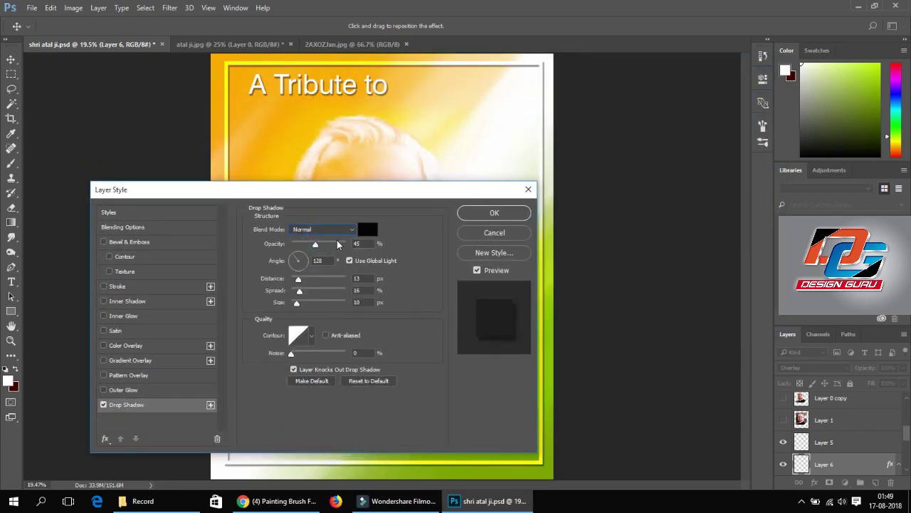
left_click_drag(316, 245, 304, 246)
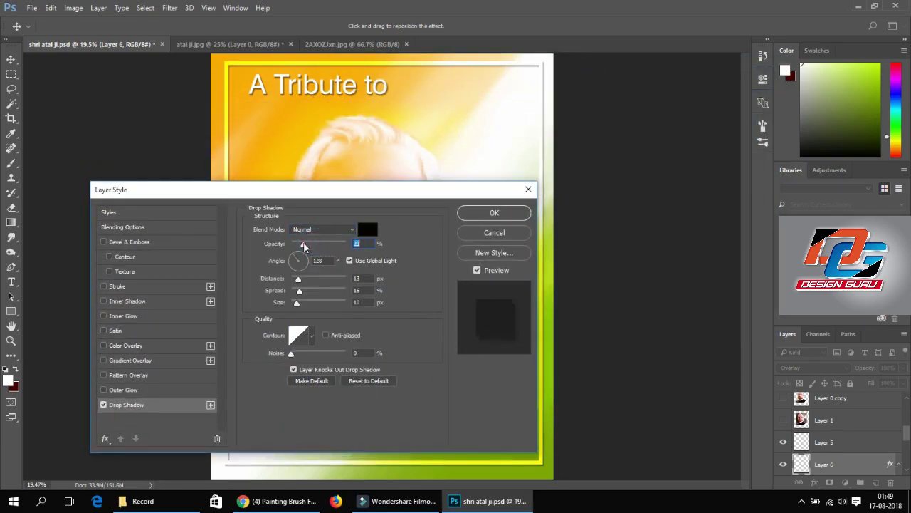
left_click(495, 213)
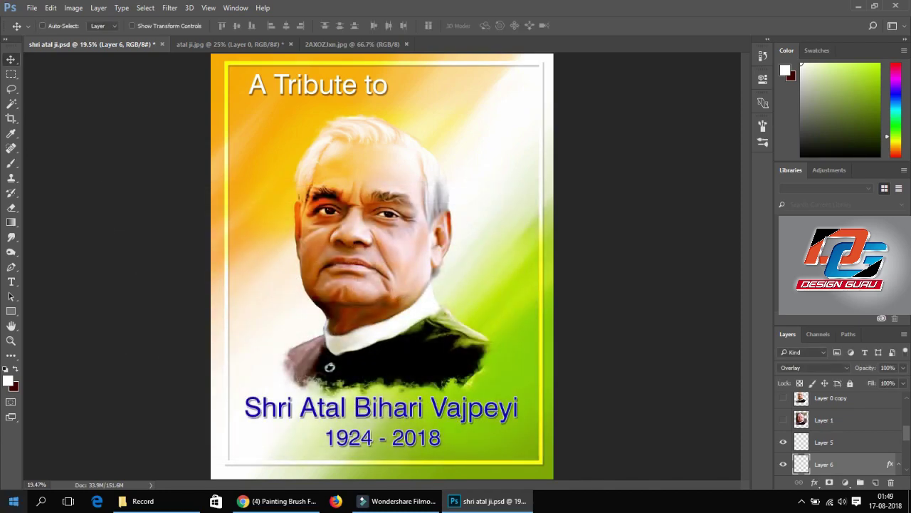